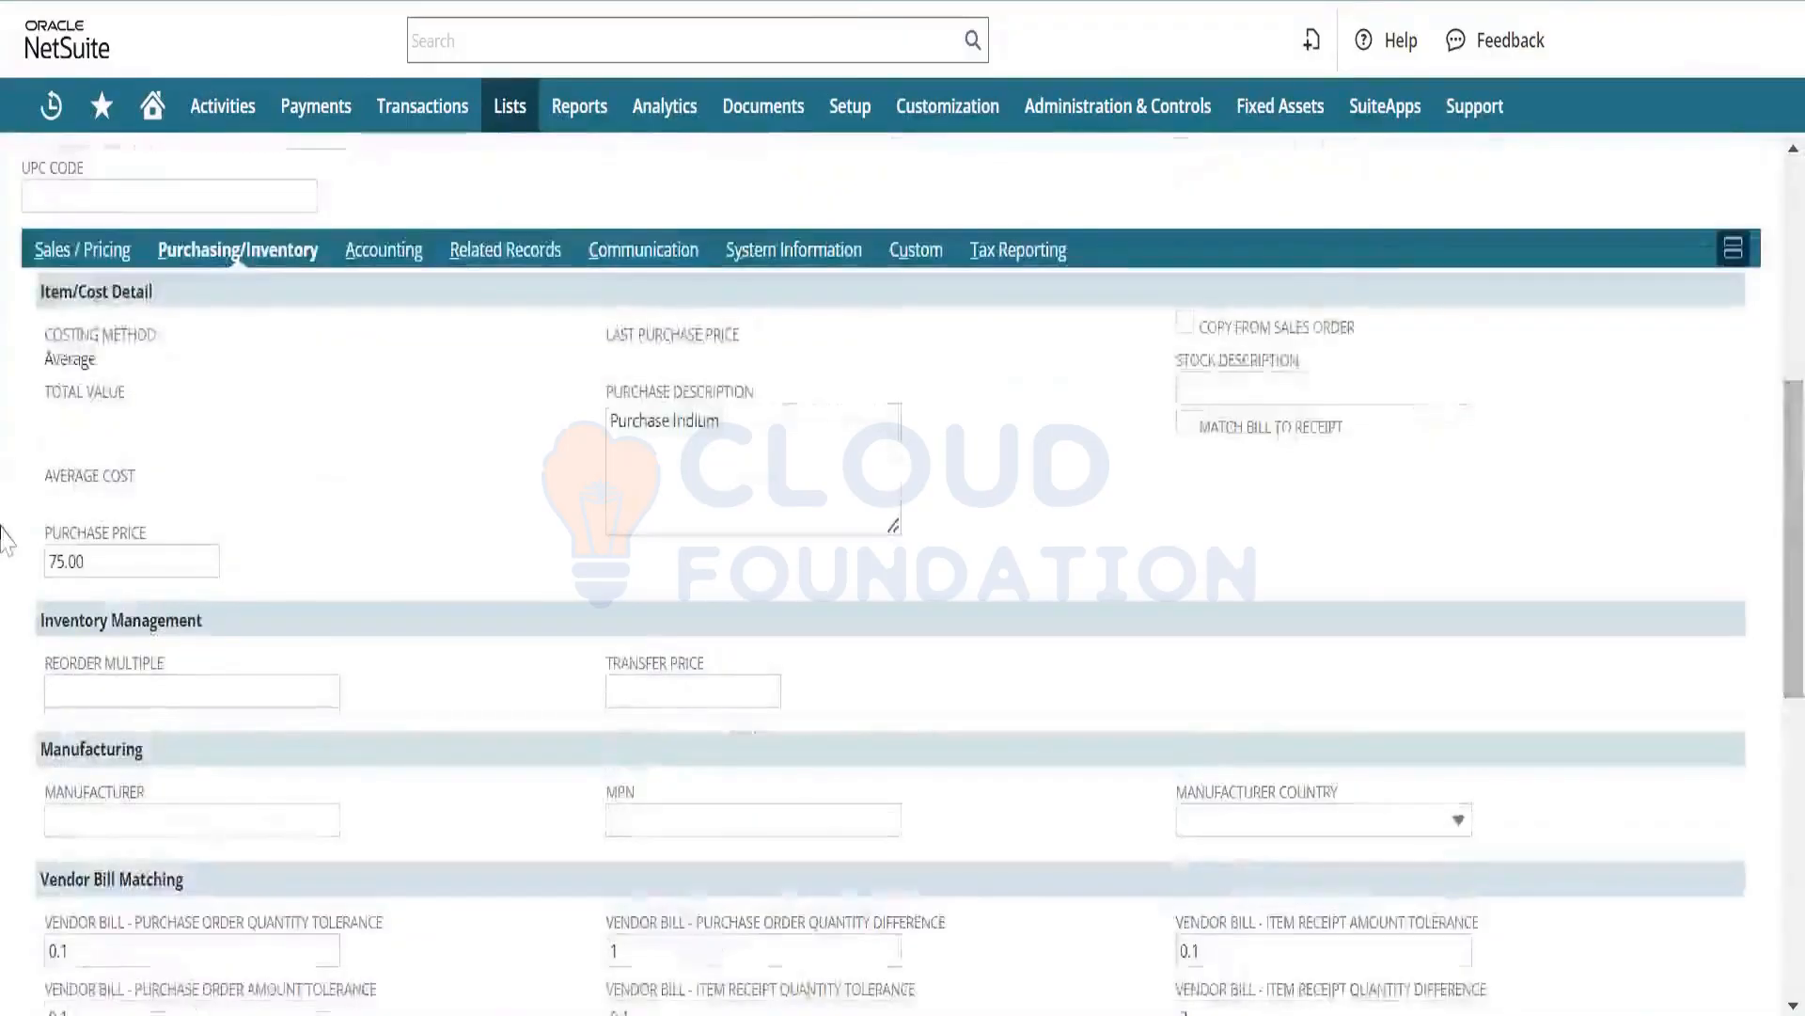
Review the Refrigirator item's purchase price, vendor bill matching and location details, and try to save the item.
drag(97, 562, 5, 571)
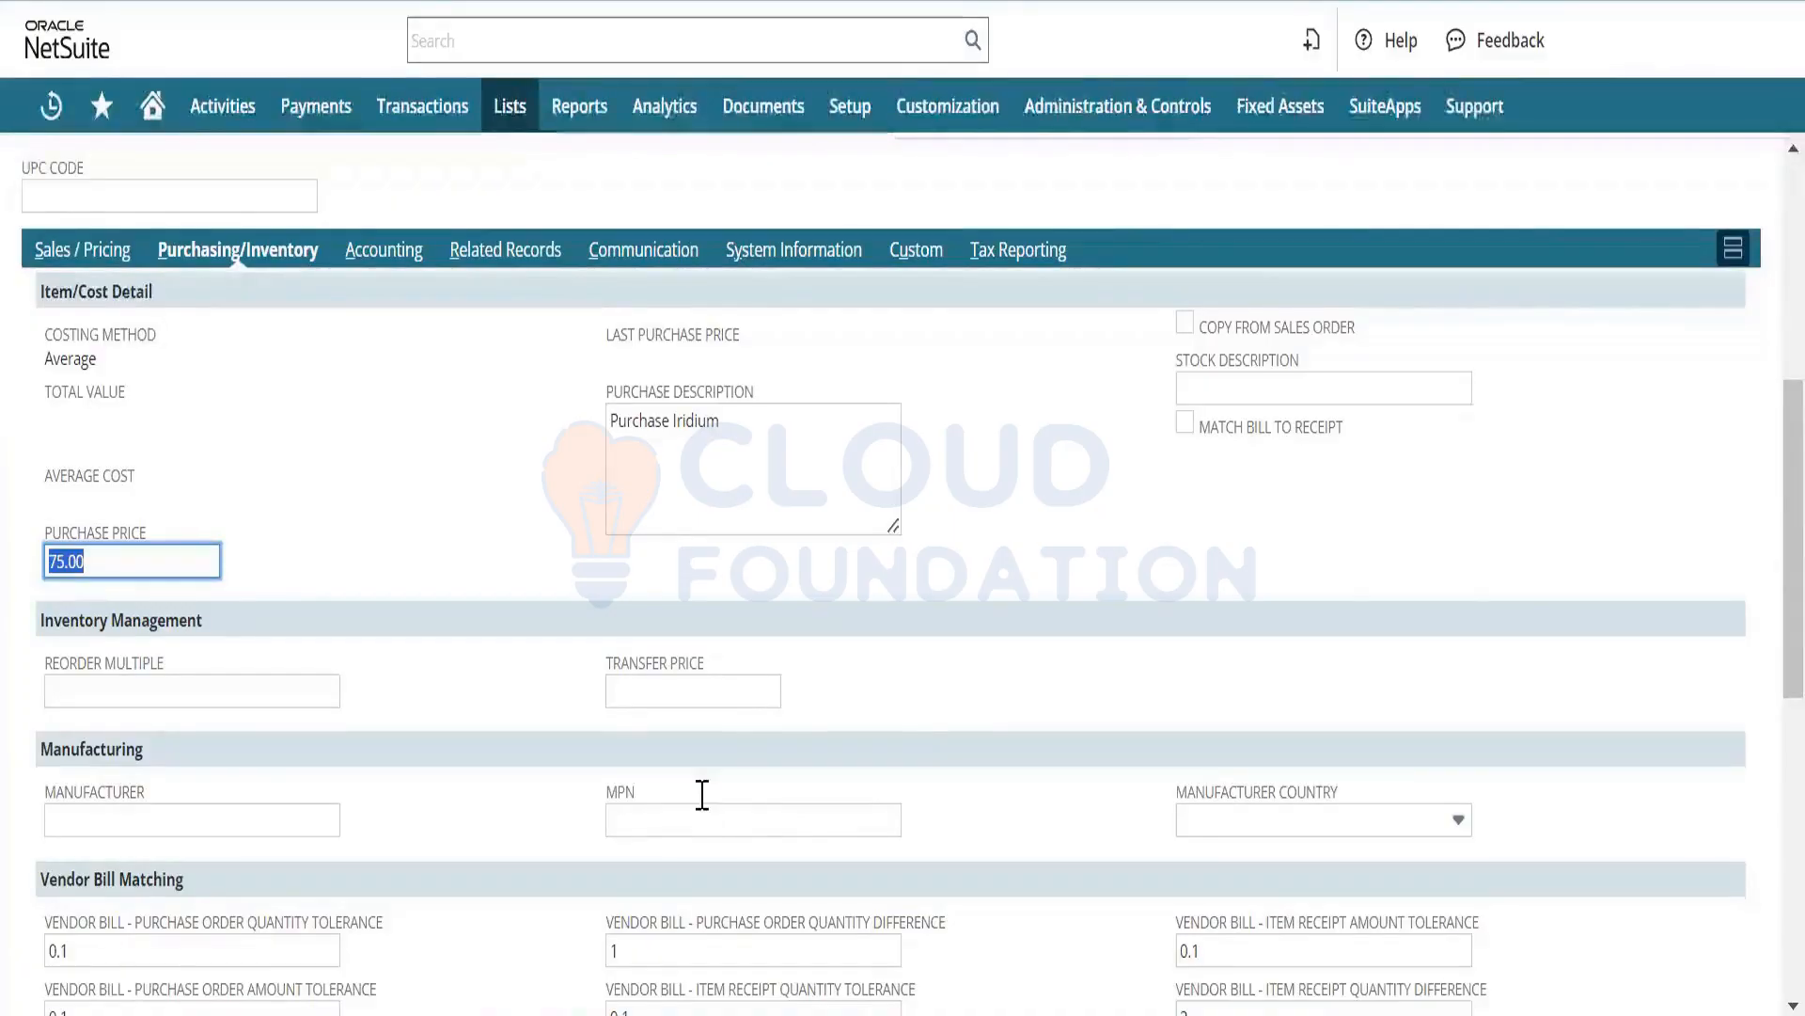
click(1765, 508)
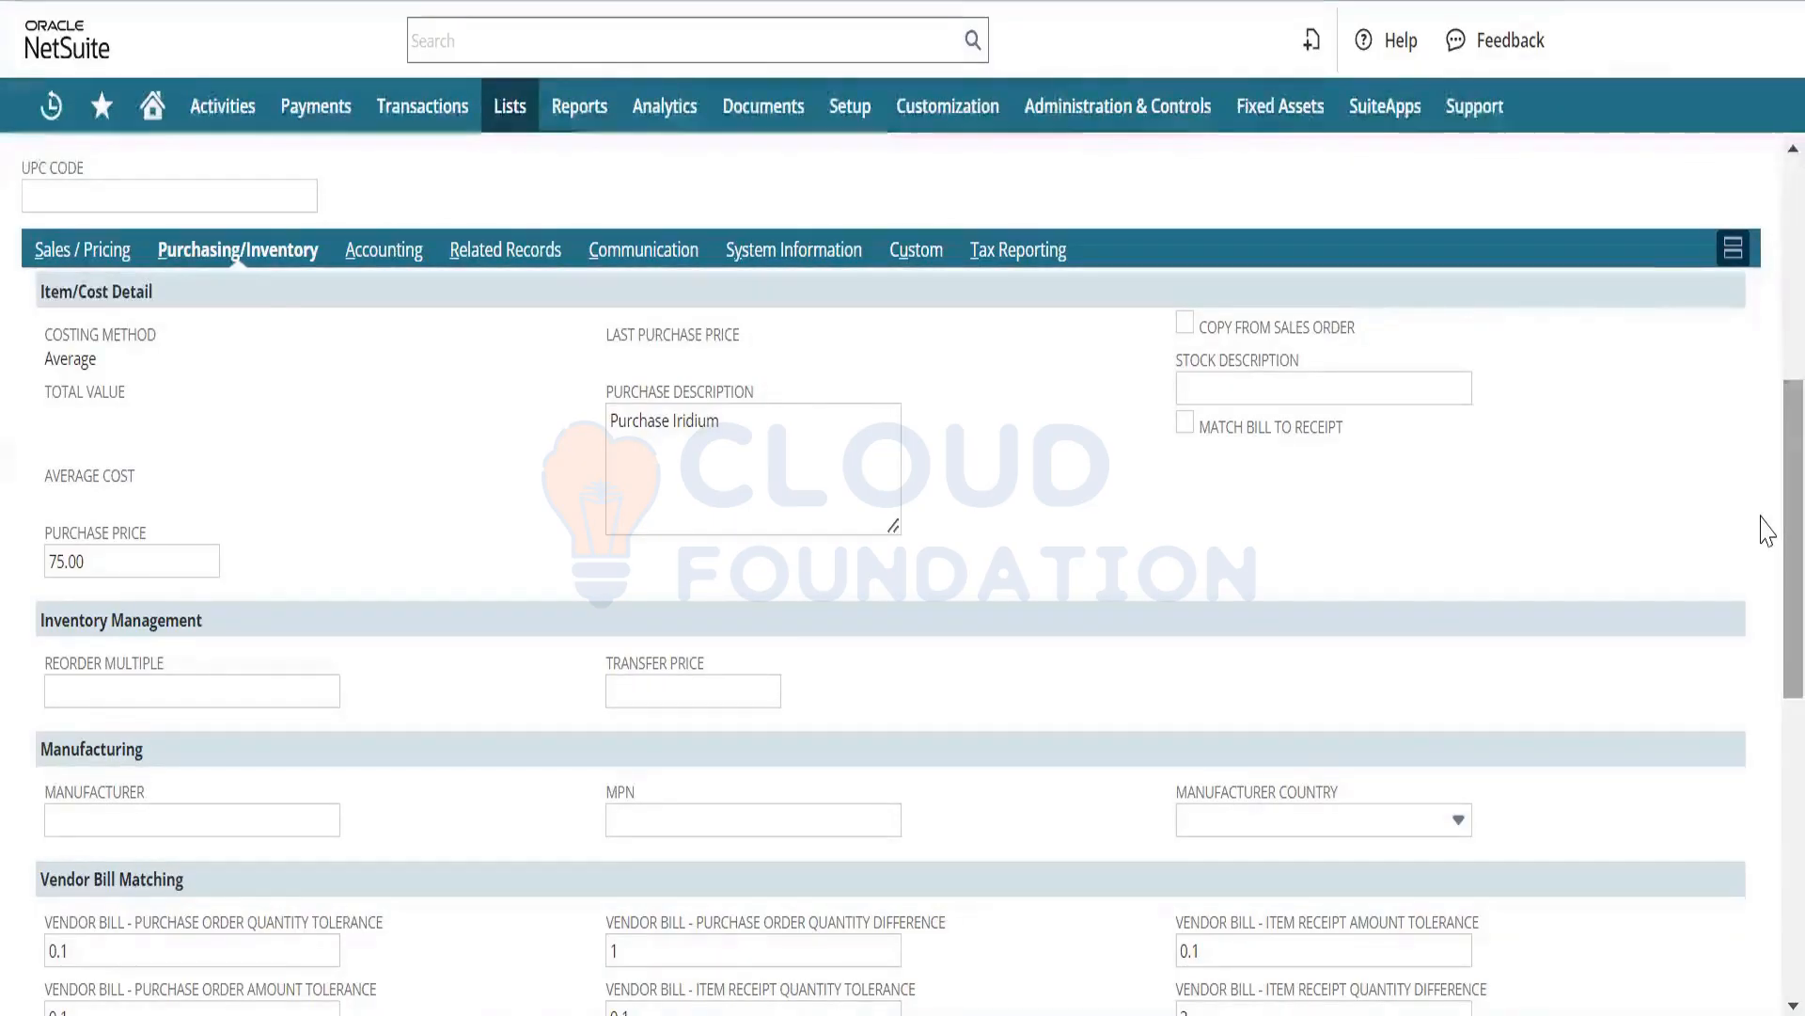
scroll(1764, 557, down, 2)
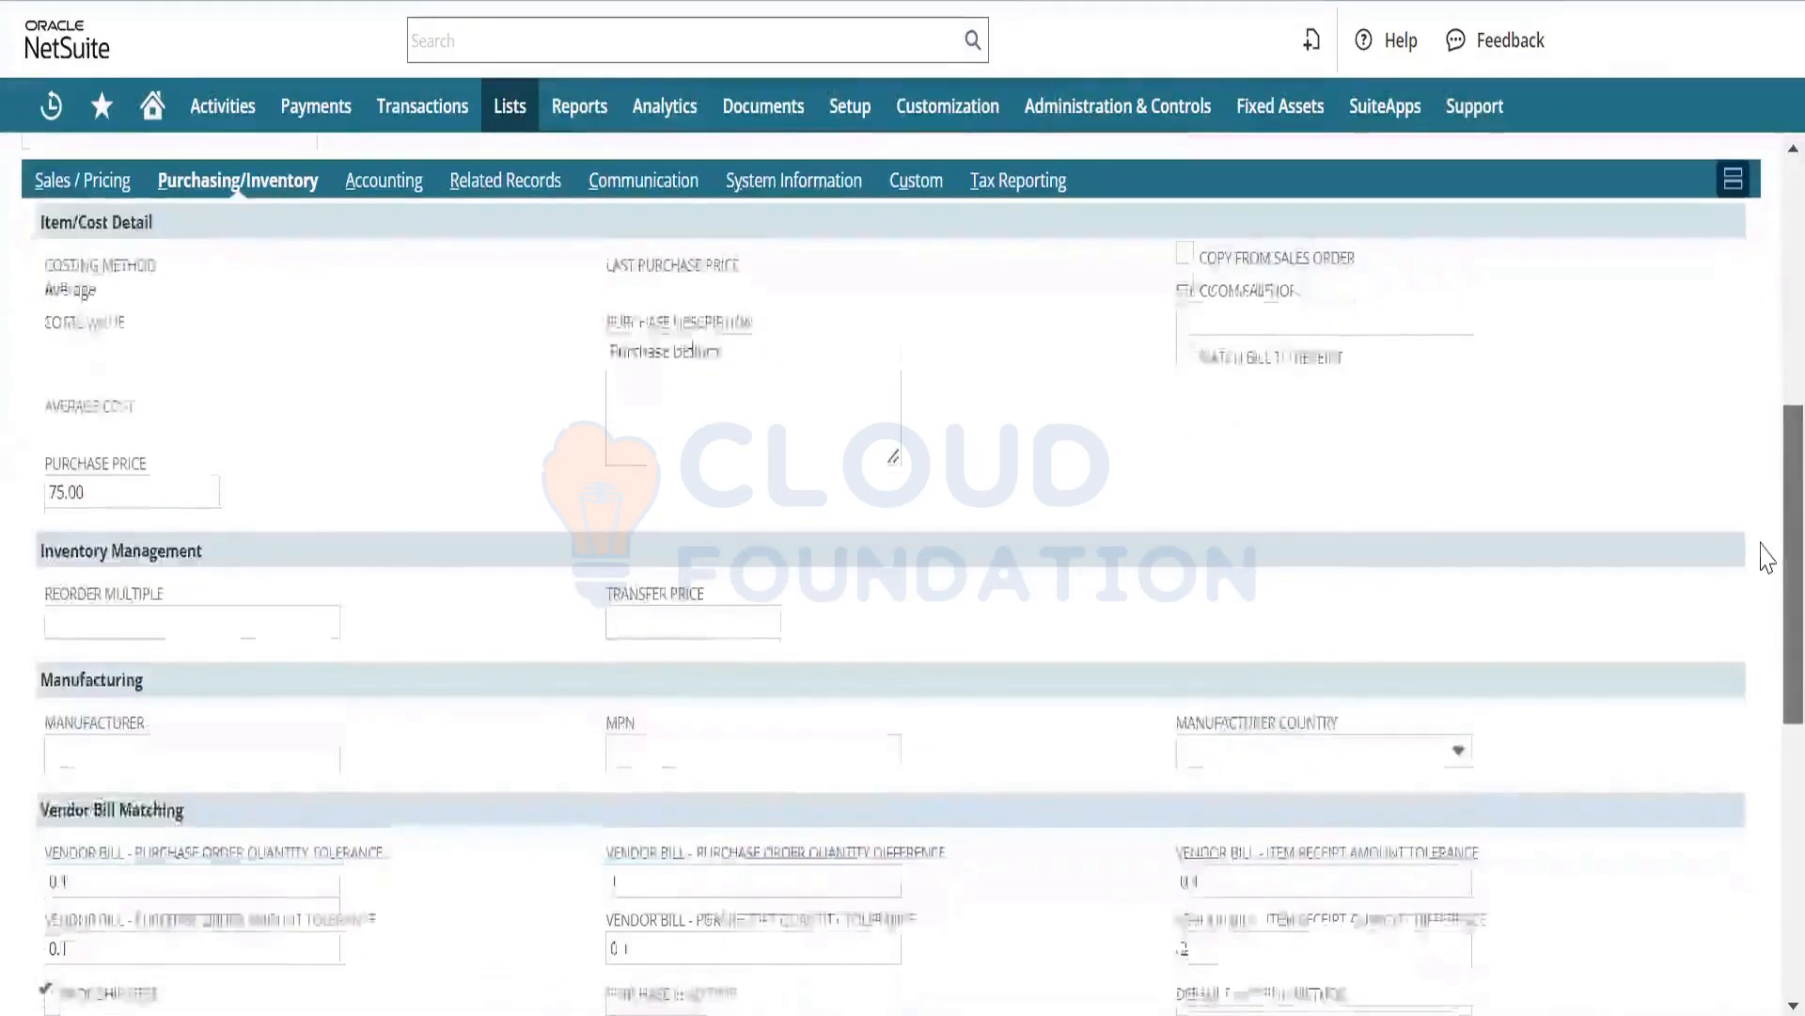
scroll(1766, 587, down, 5)
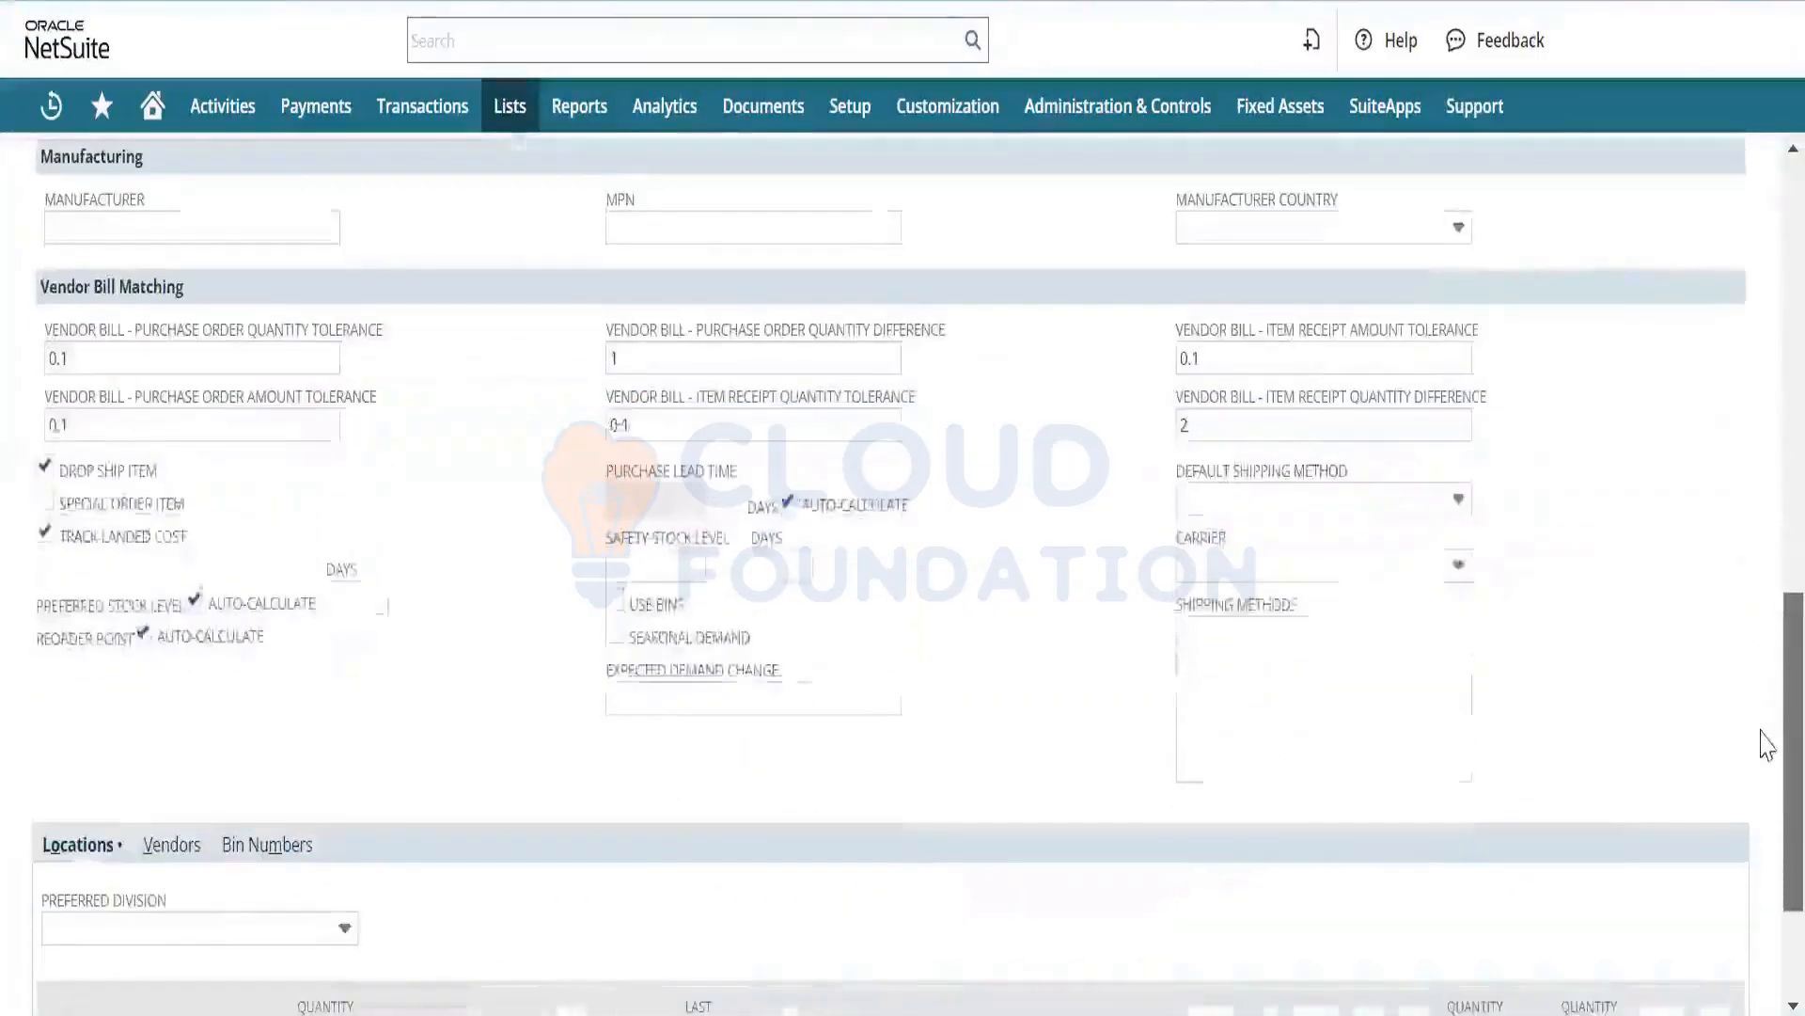
scroll(1766, 764, down, 3)
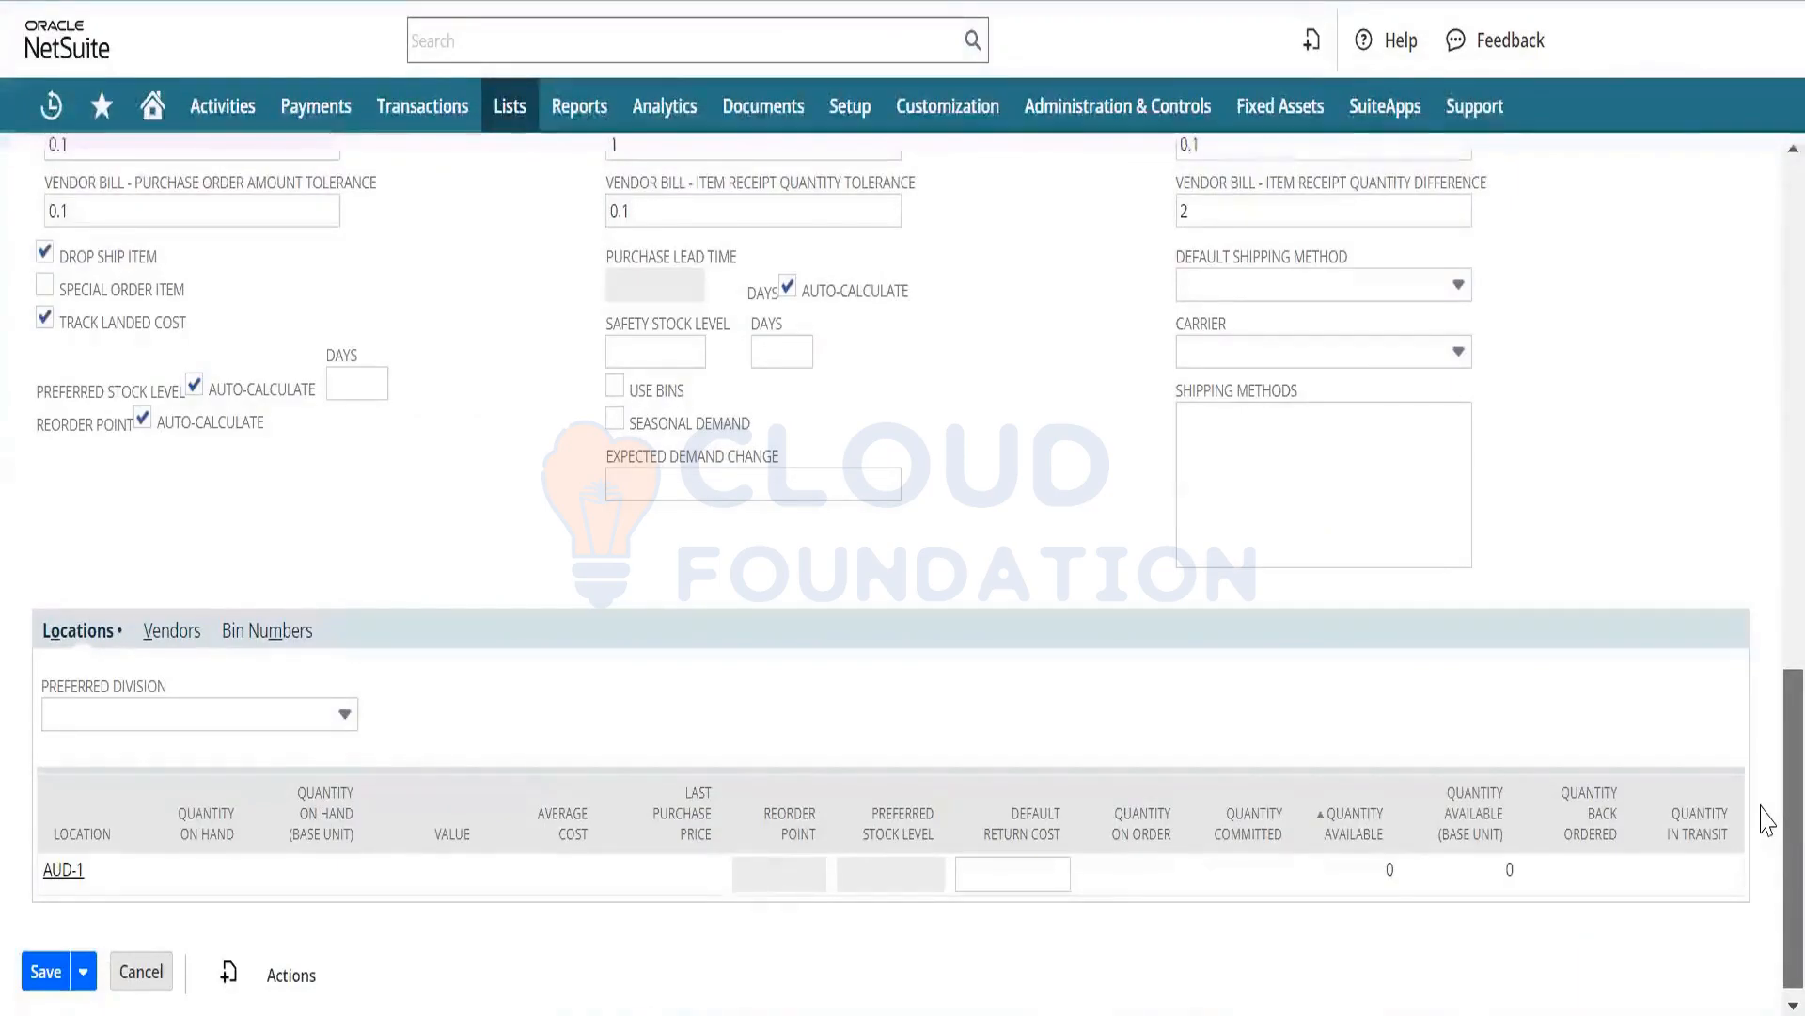
drag(1768, 820, 1765, 274)
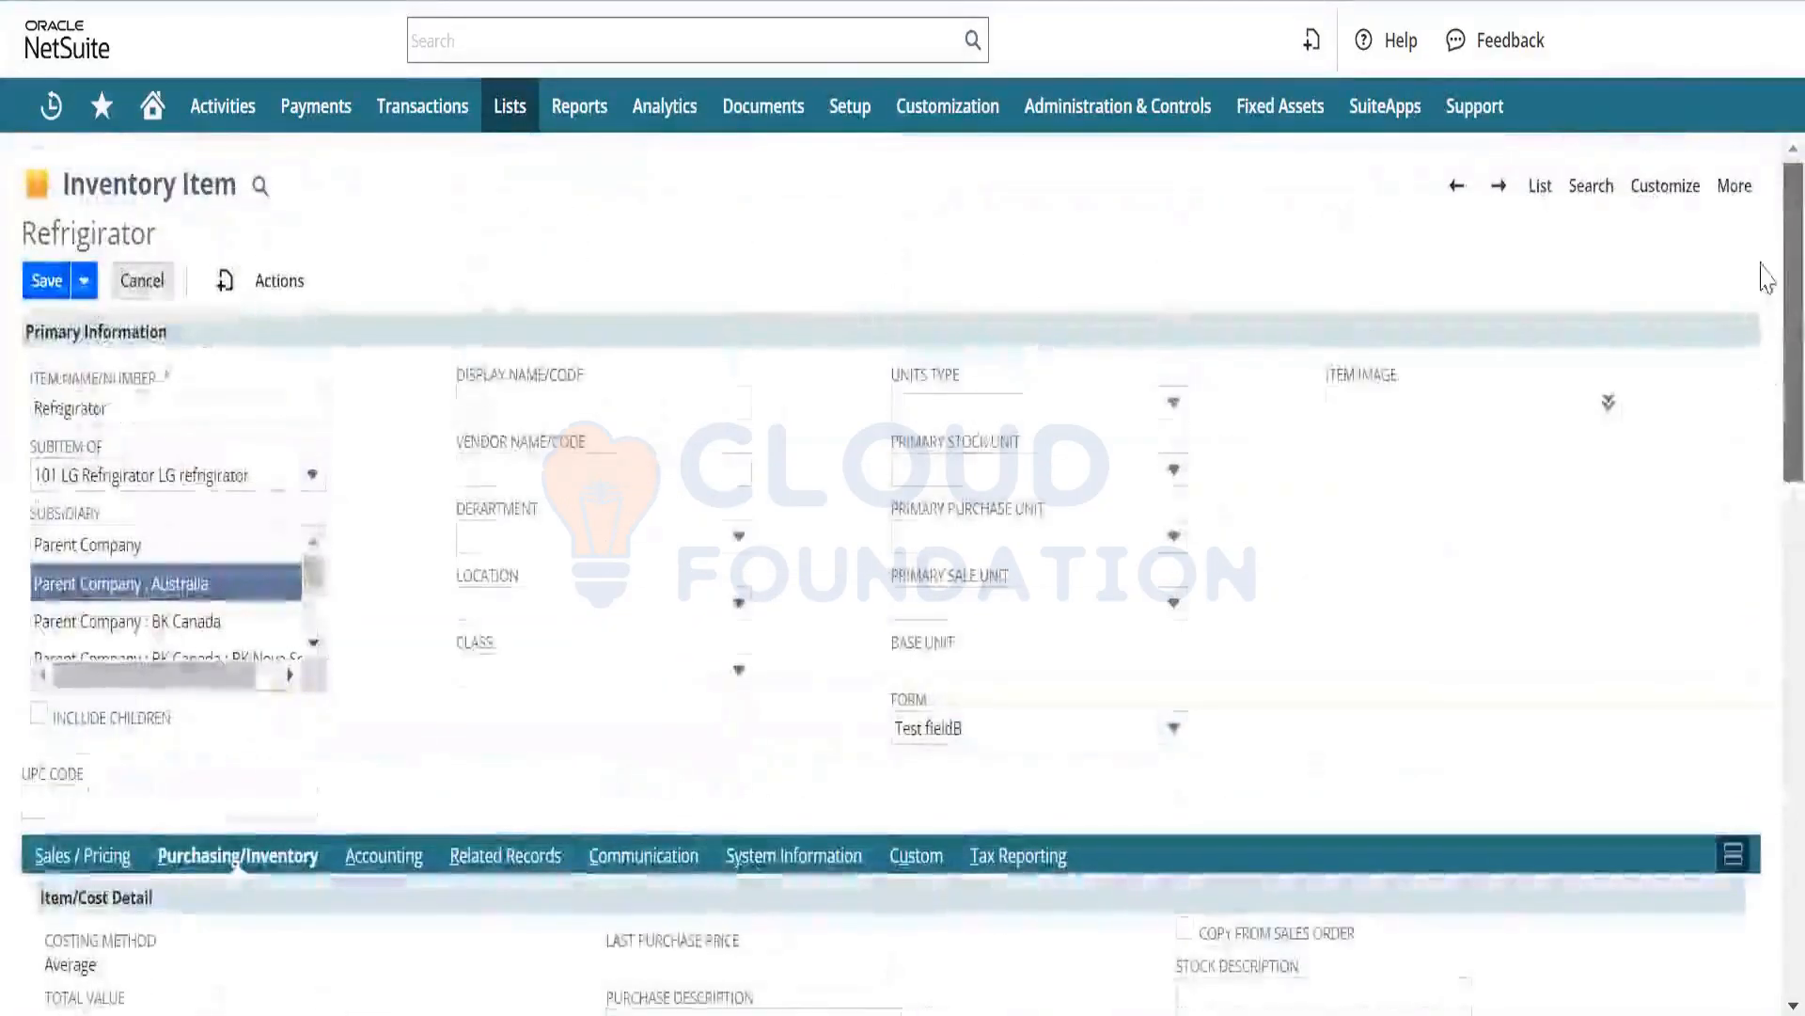
click(45, 280)
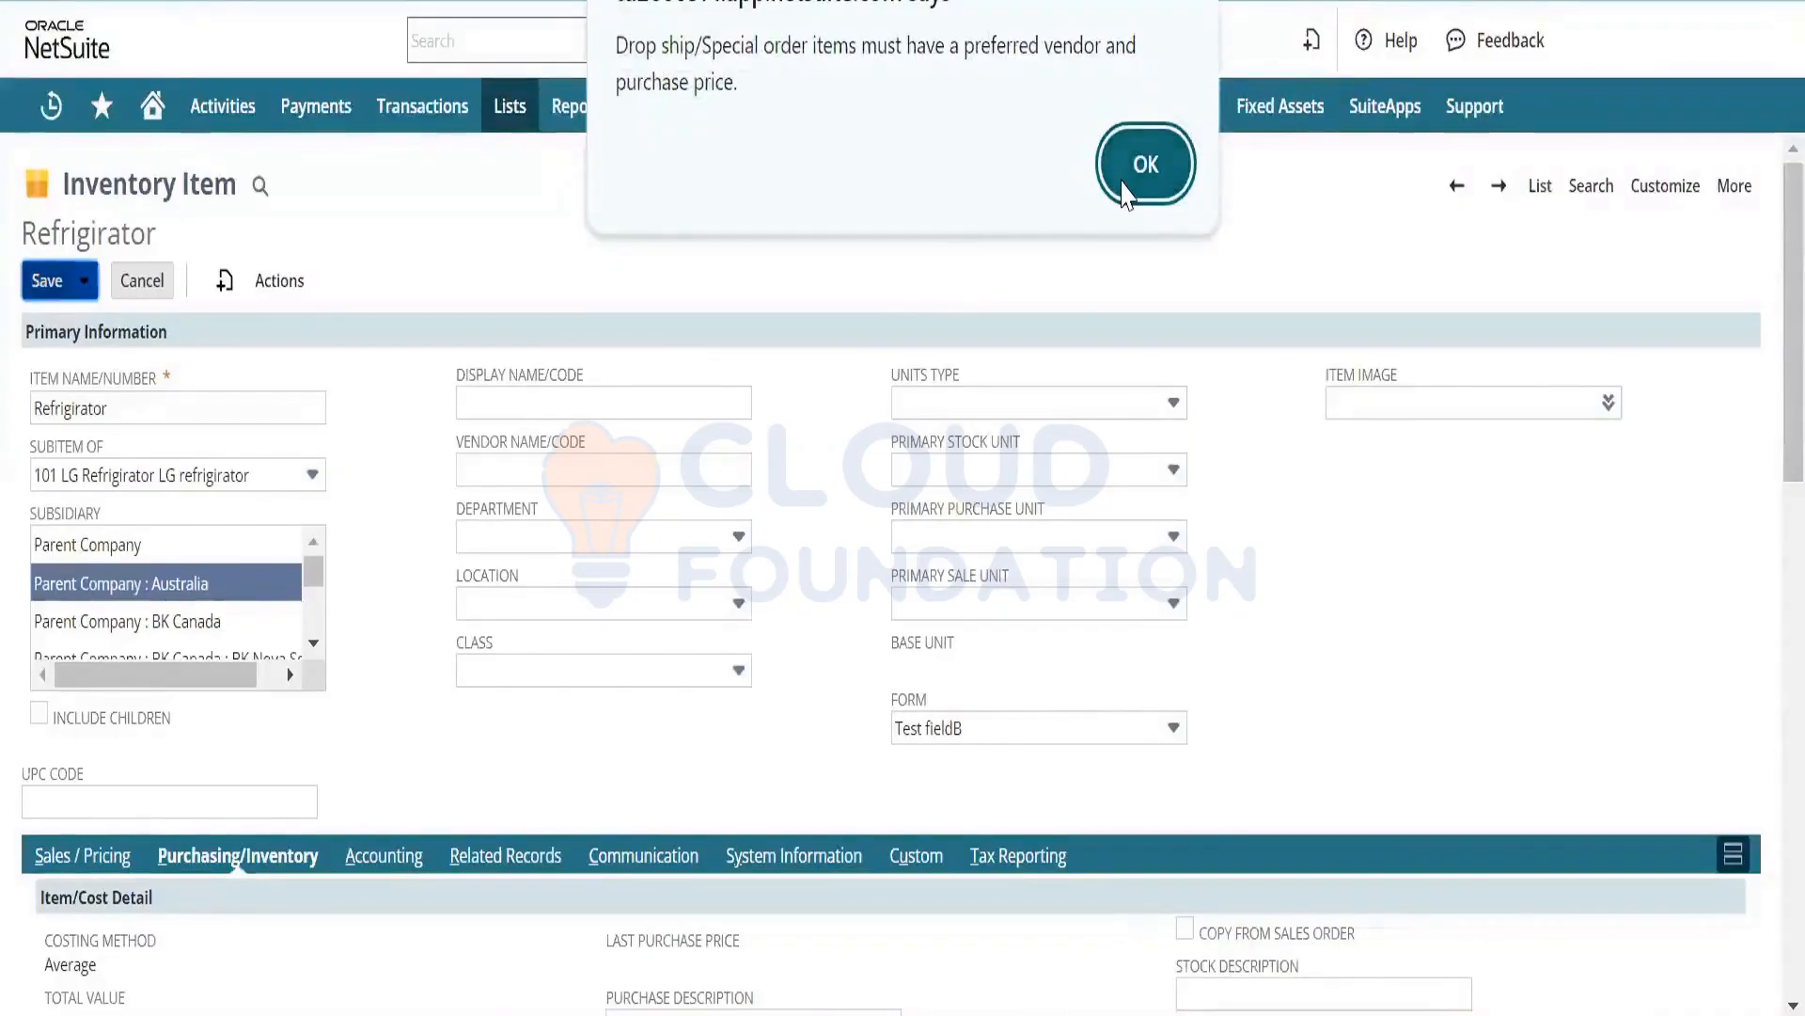
click(1125, 186)
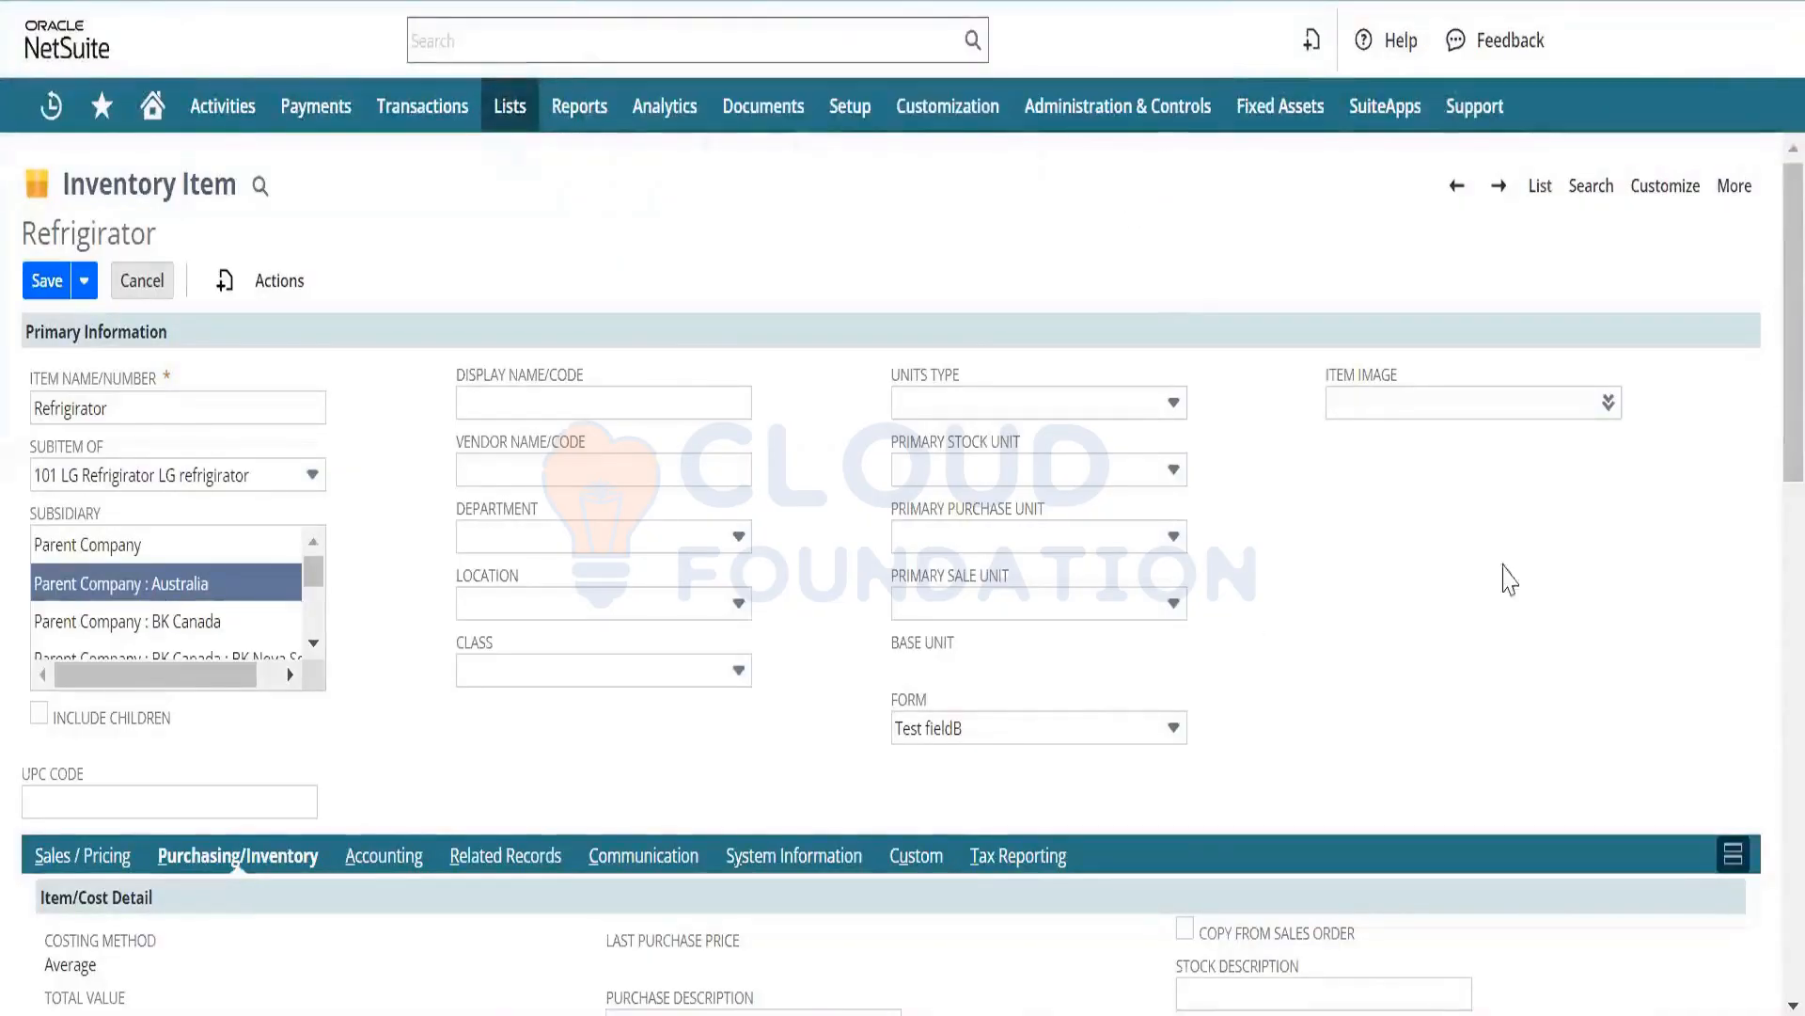
Enter A Bread Supplier as a vendor of the Refrigirator item and mark it as preferred.
drag(1762, 351, 1765, 989)
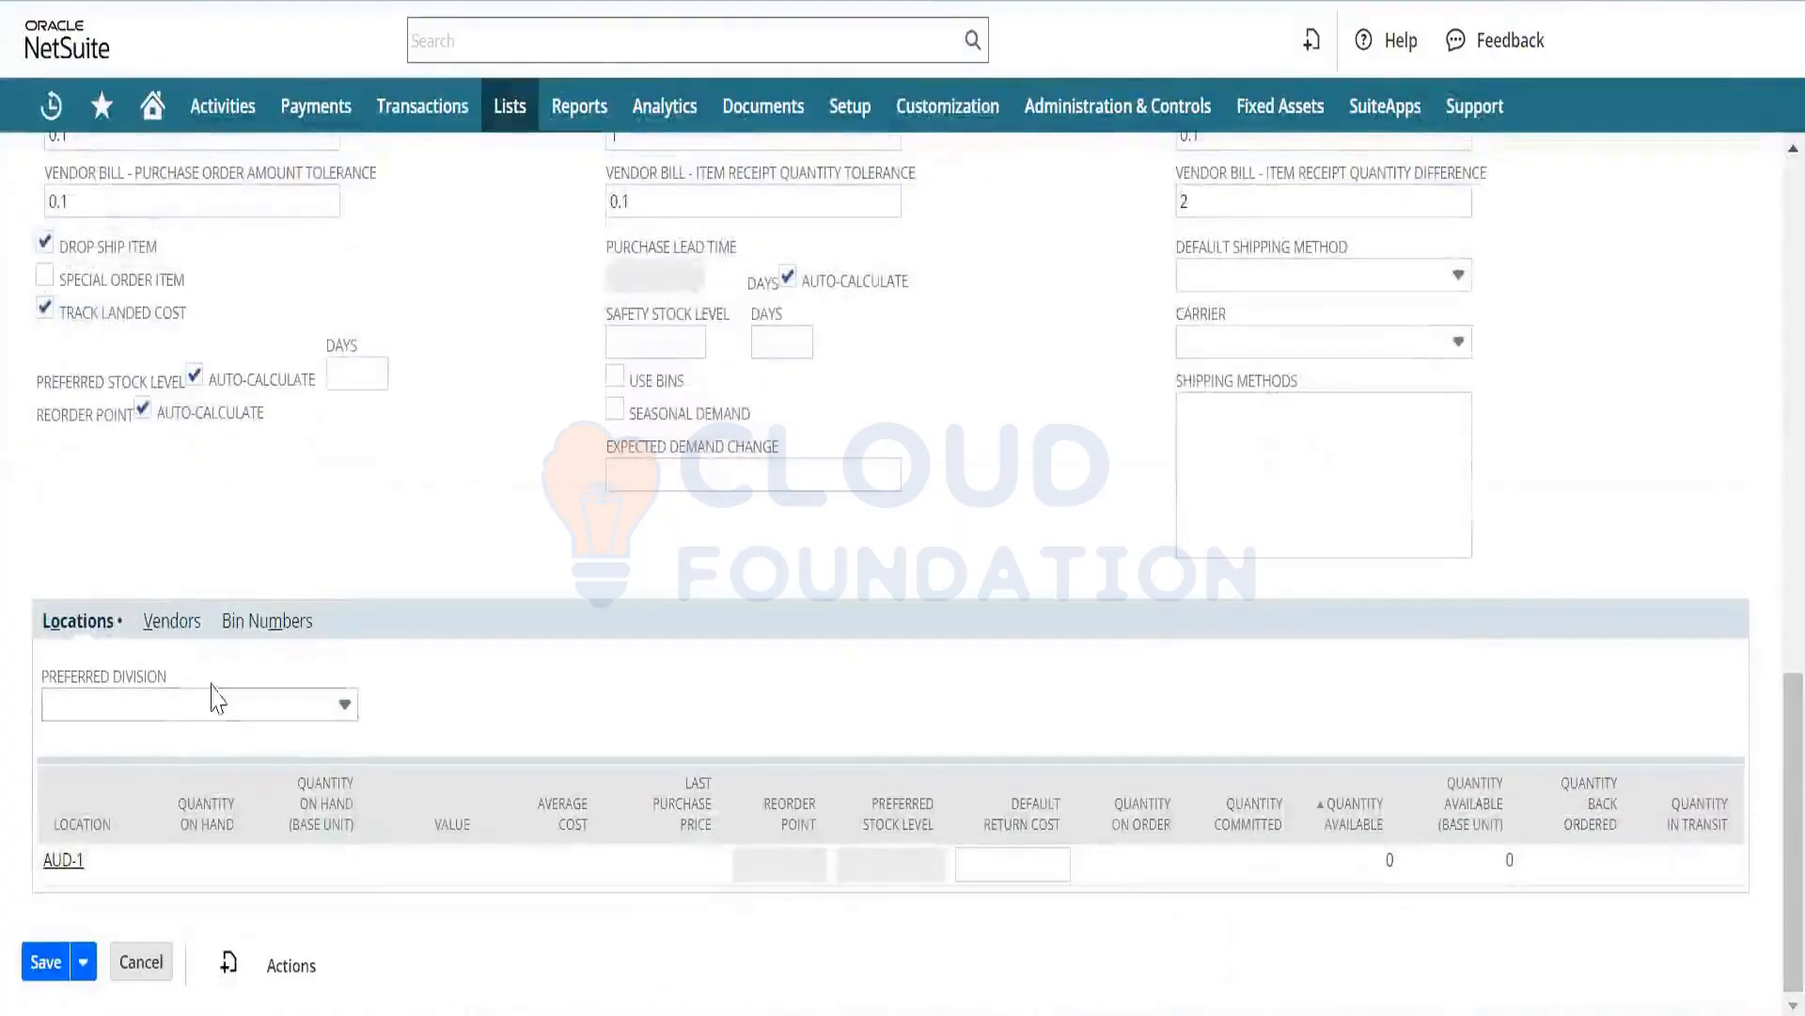
click(189, 630)
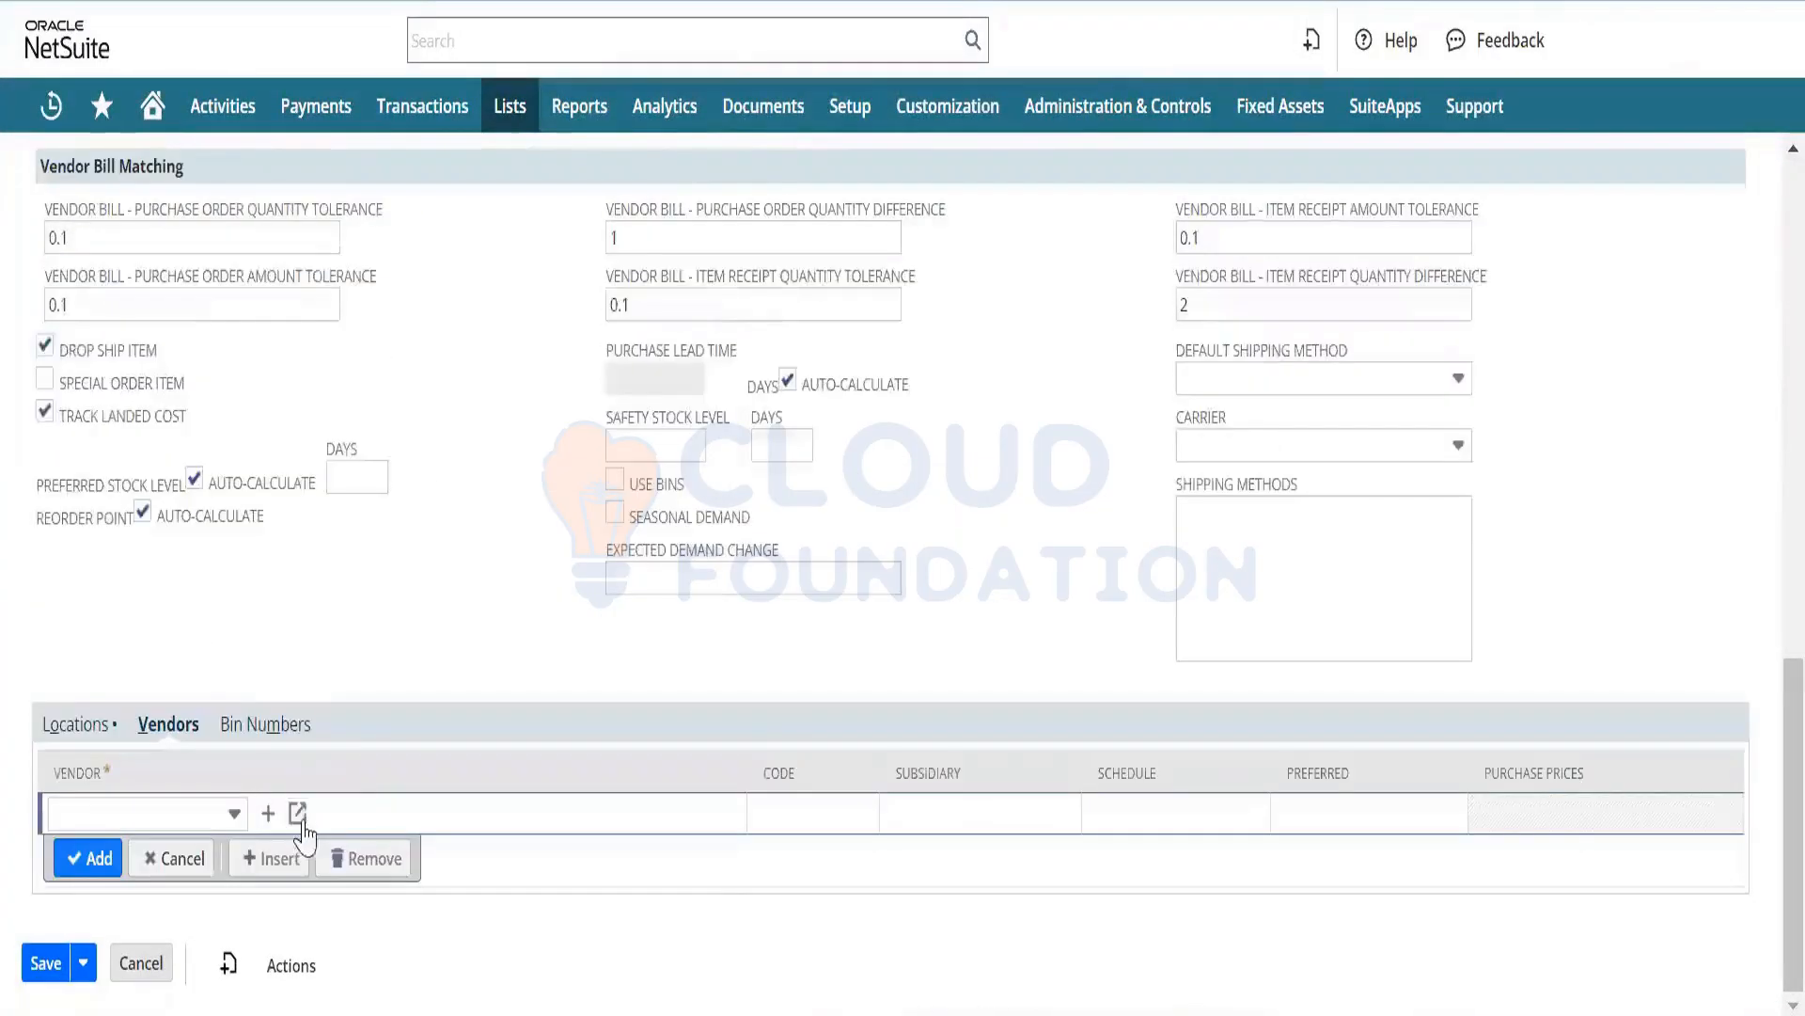
click(234, 812)
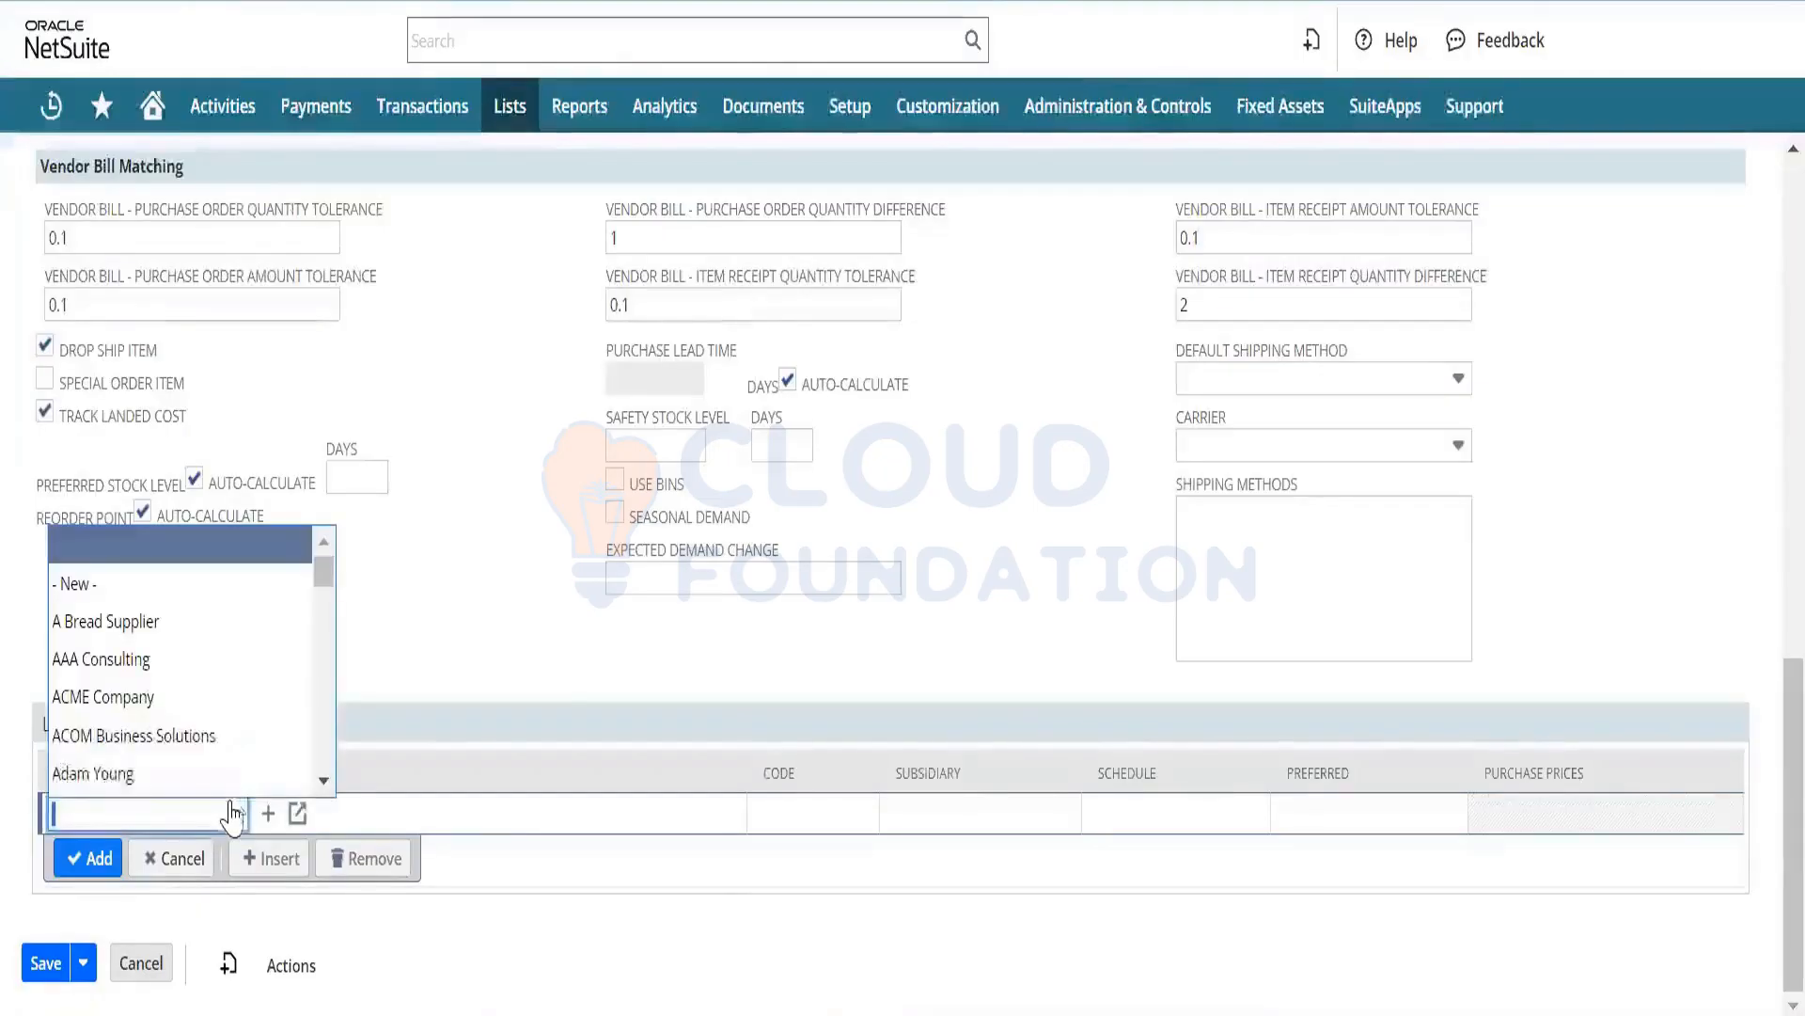
click(242, 643)
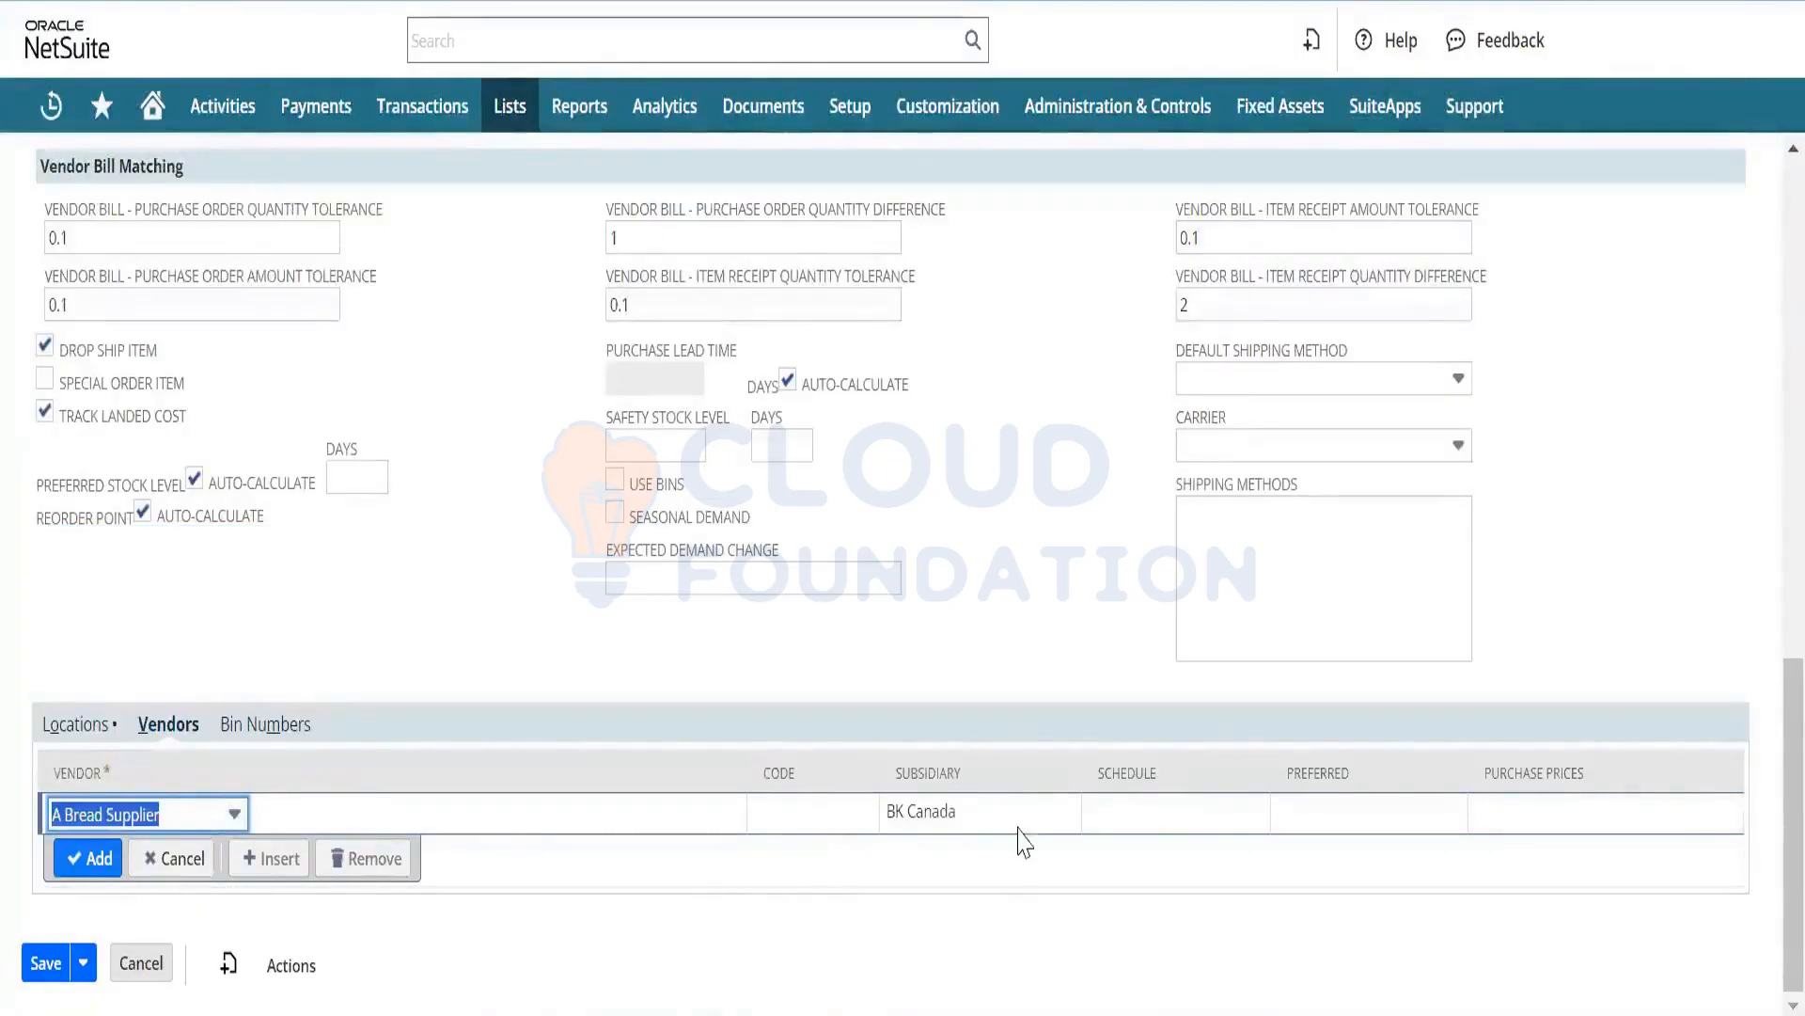
click(1296, 817)
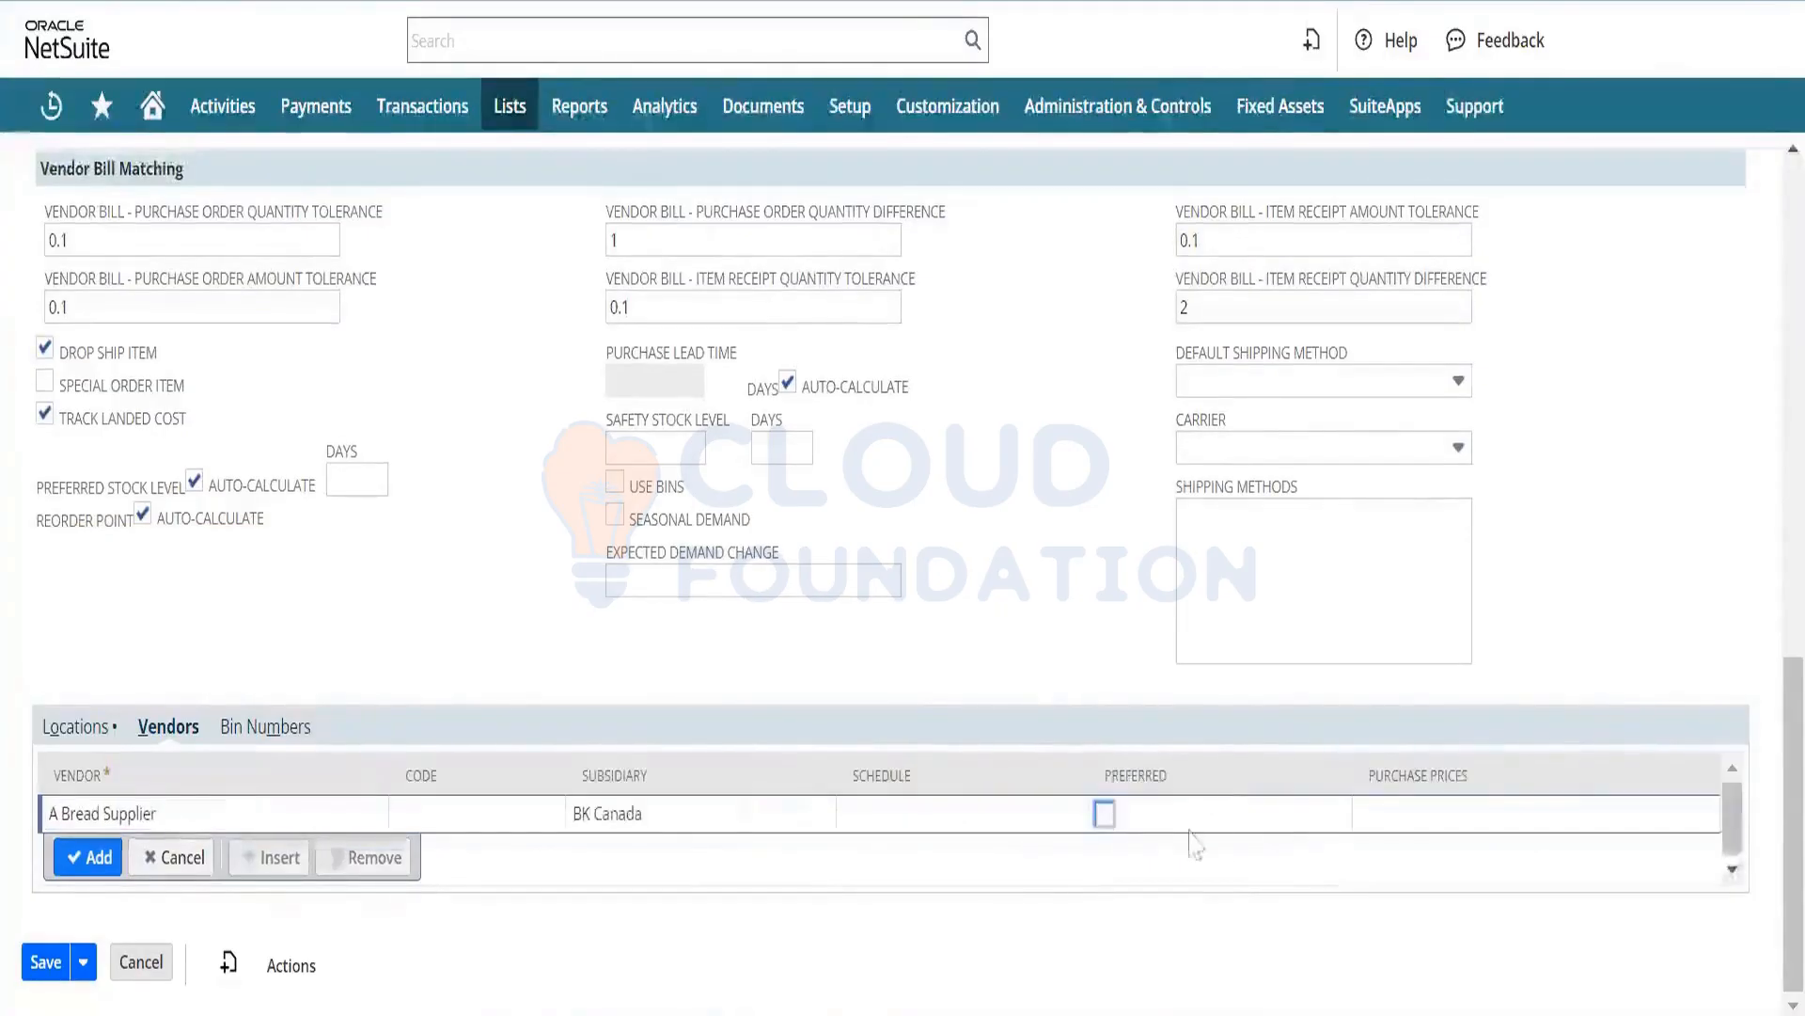
click(1104, 814)
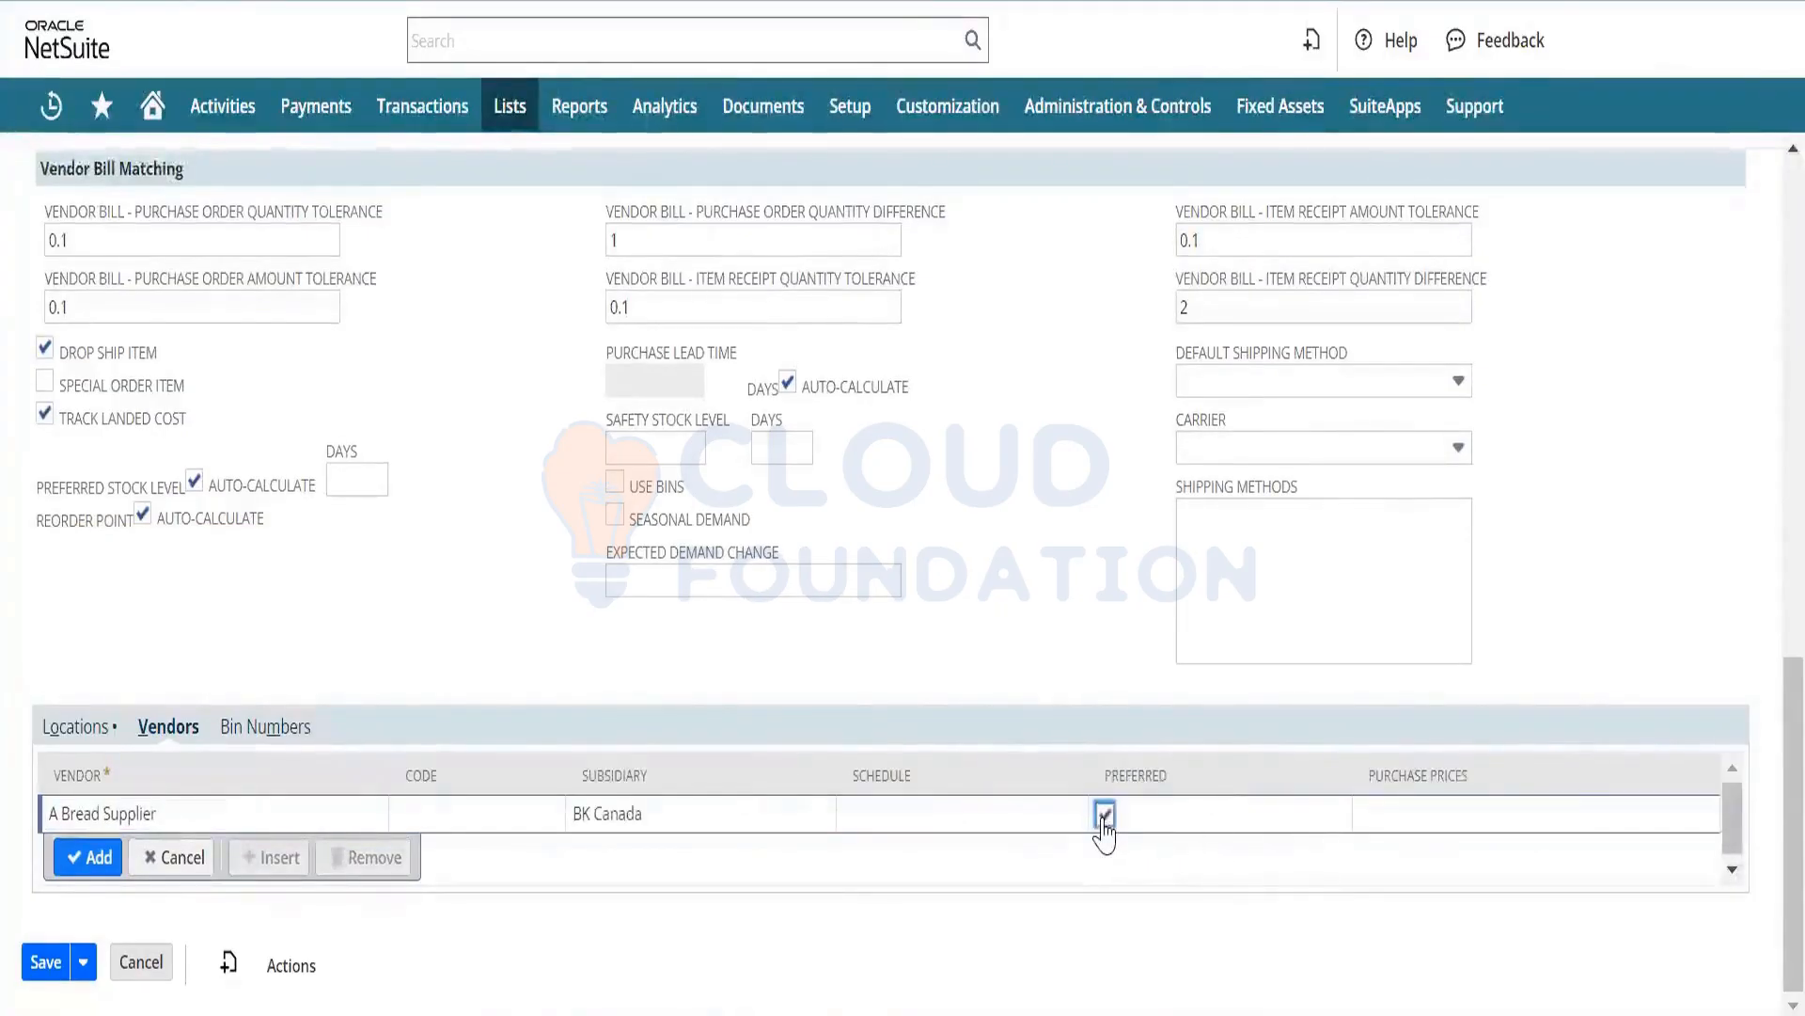
Add a Canadian Dollar purchase price of 80 for A Bread Supplier and save the item.
click(1478, 816)
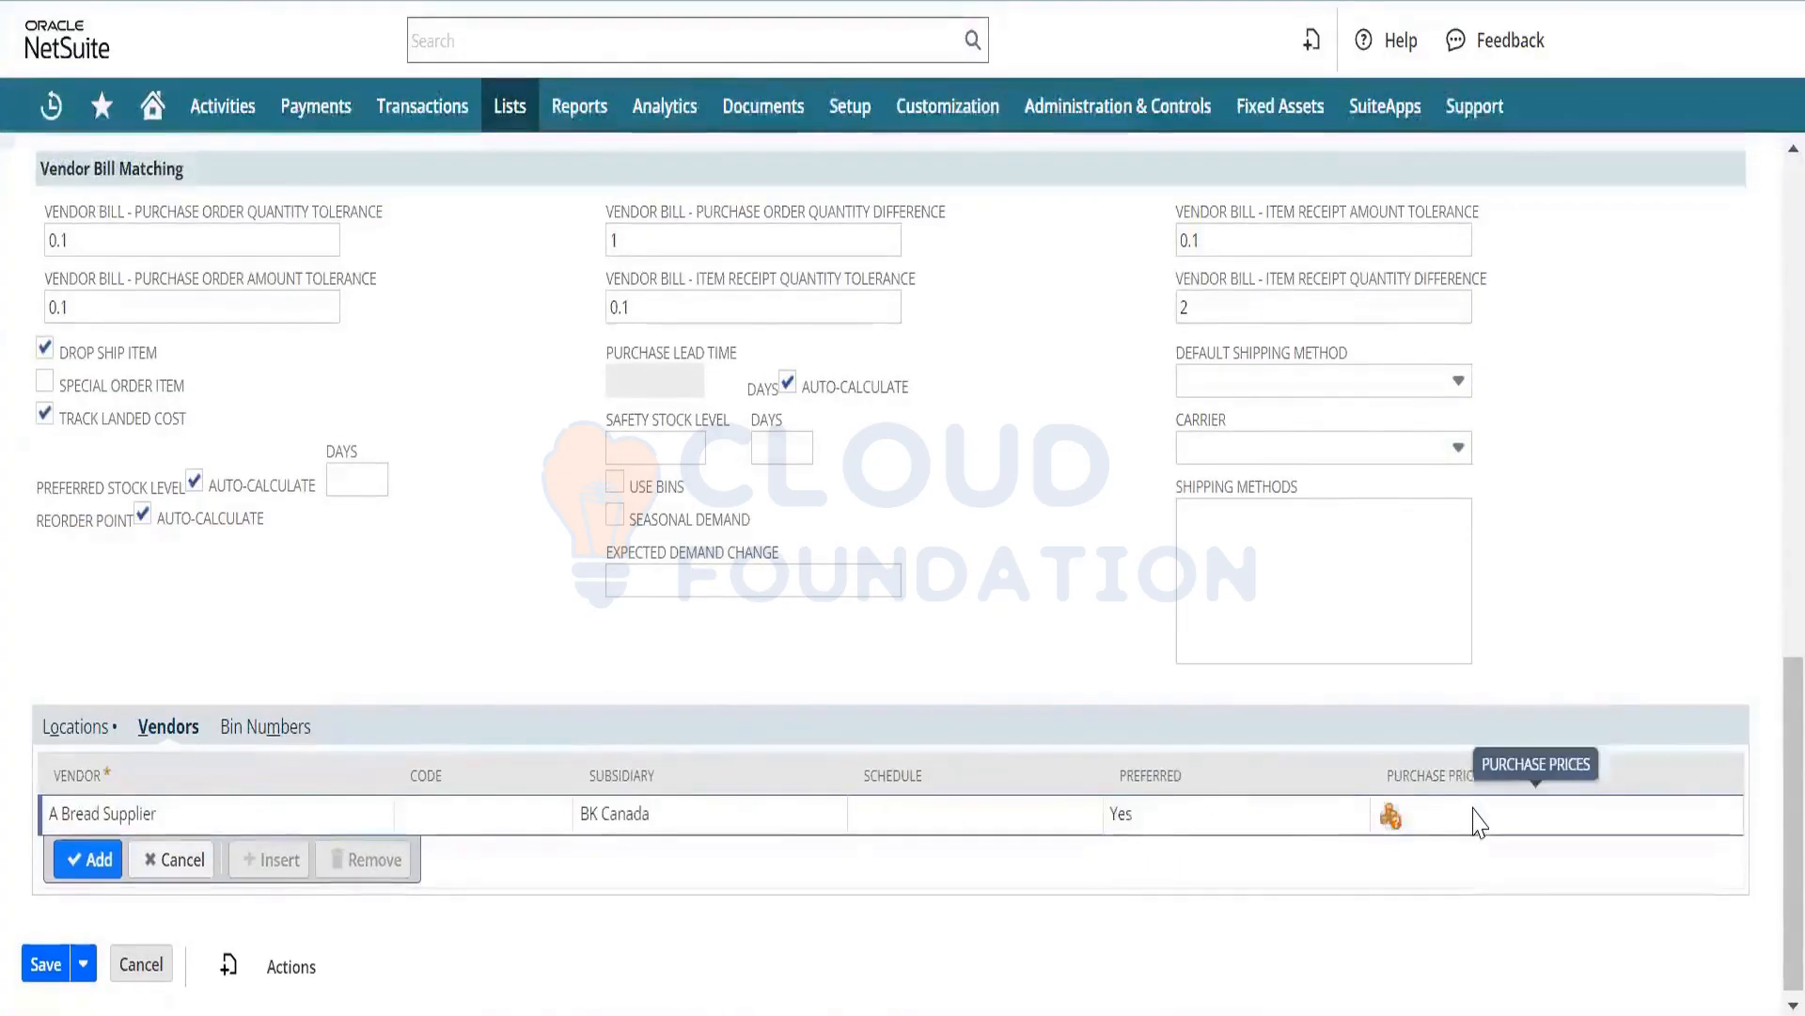
click(1392, 818)
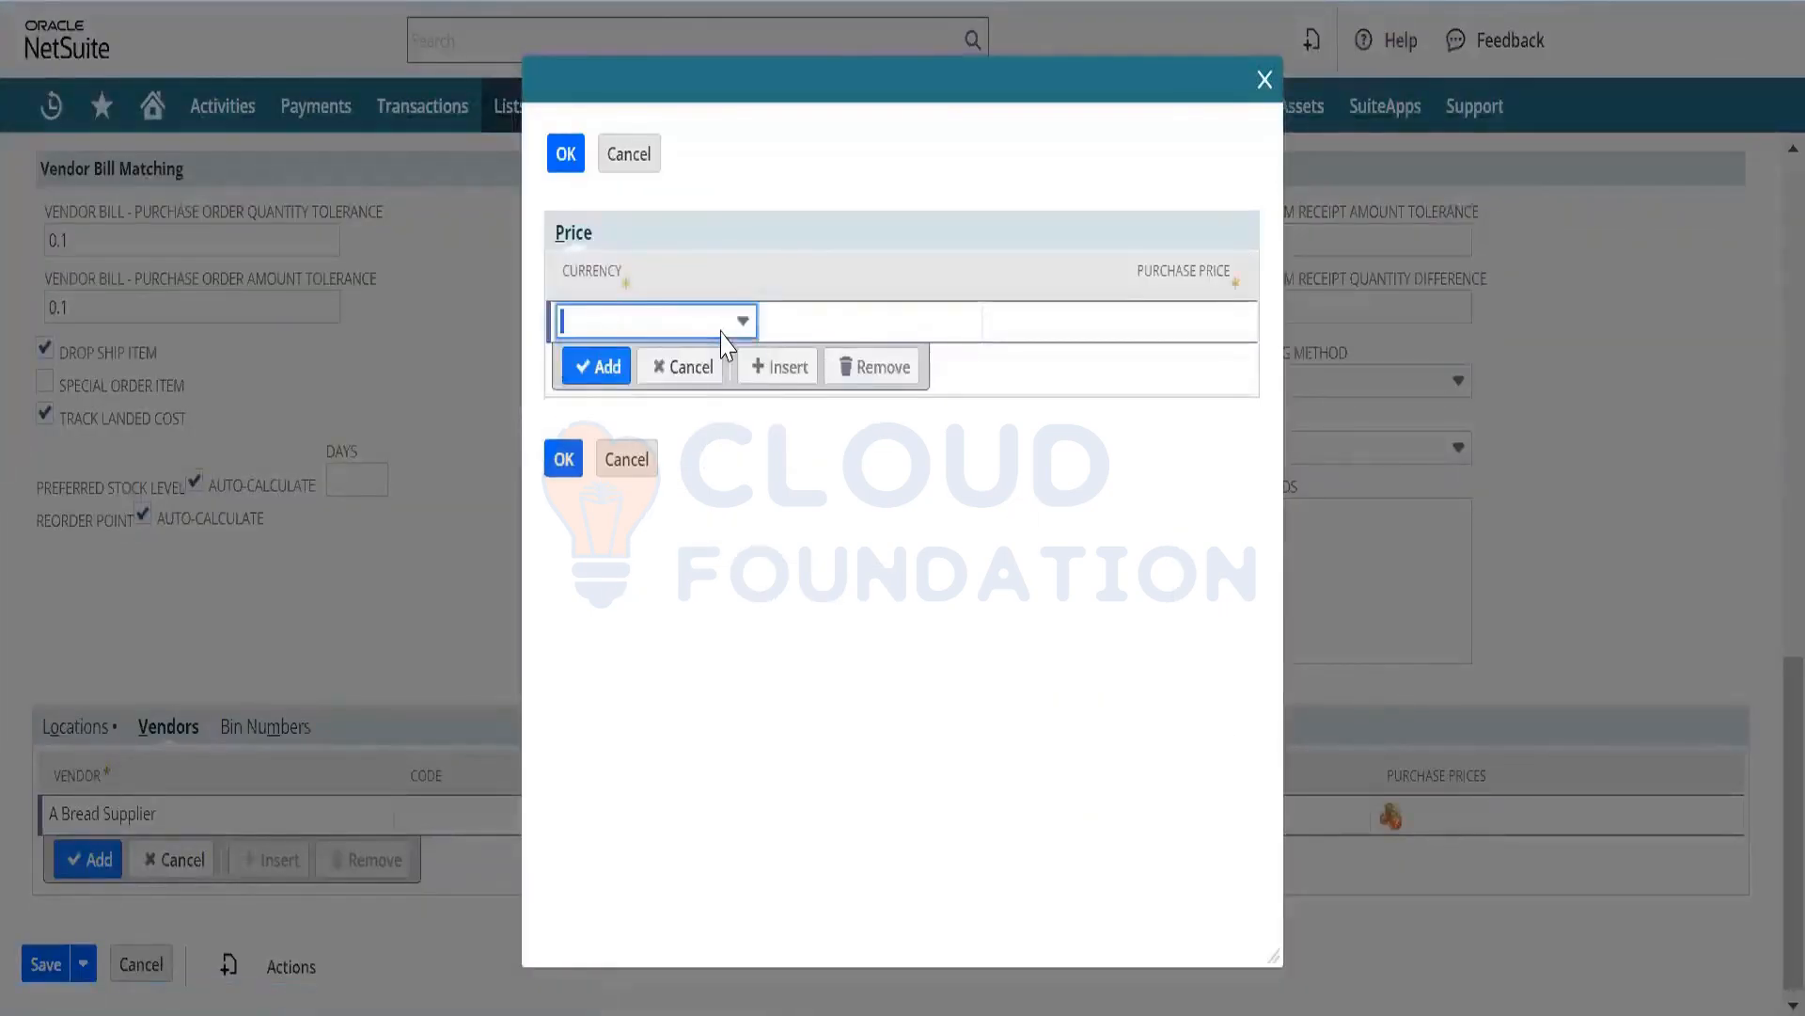
click(726, 324)
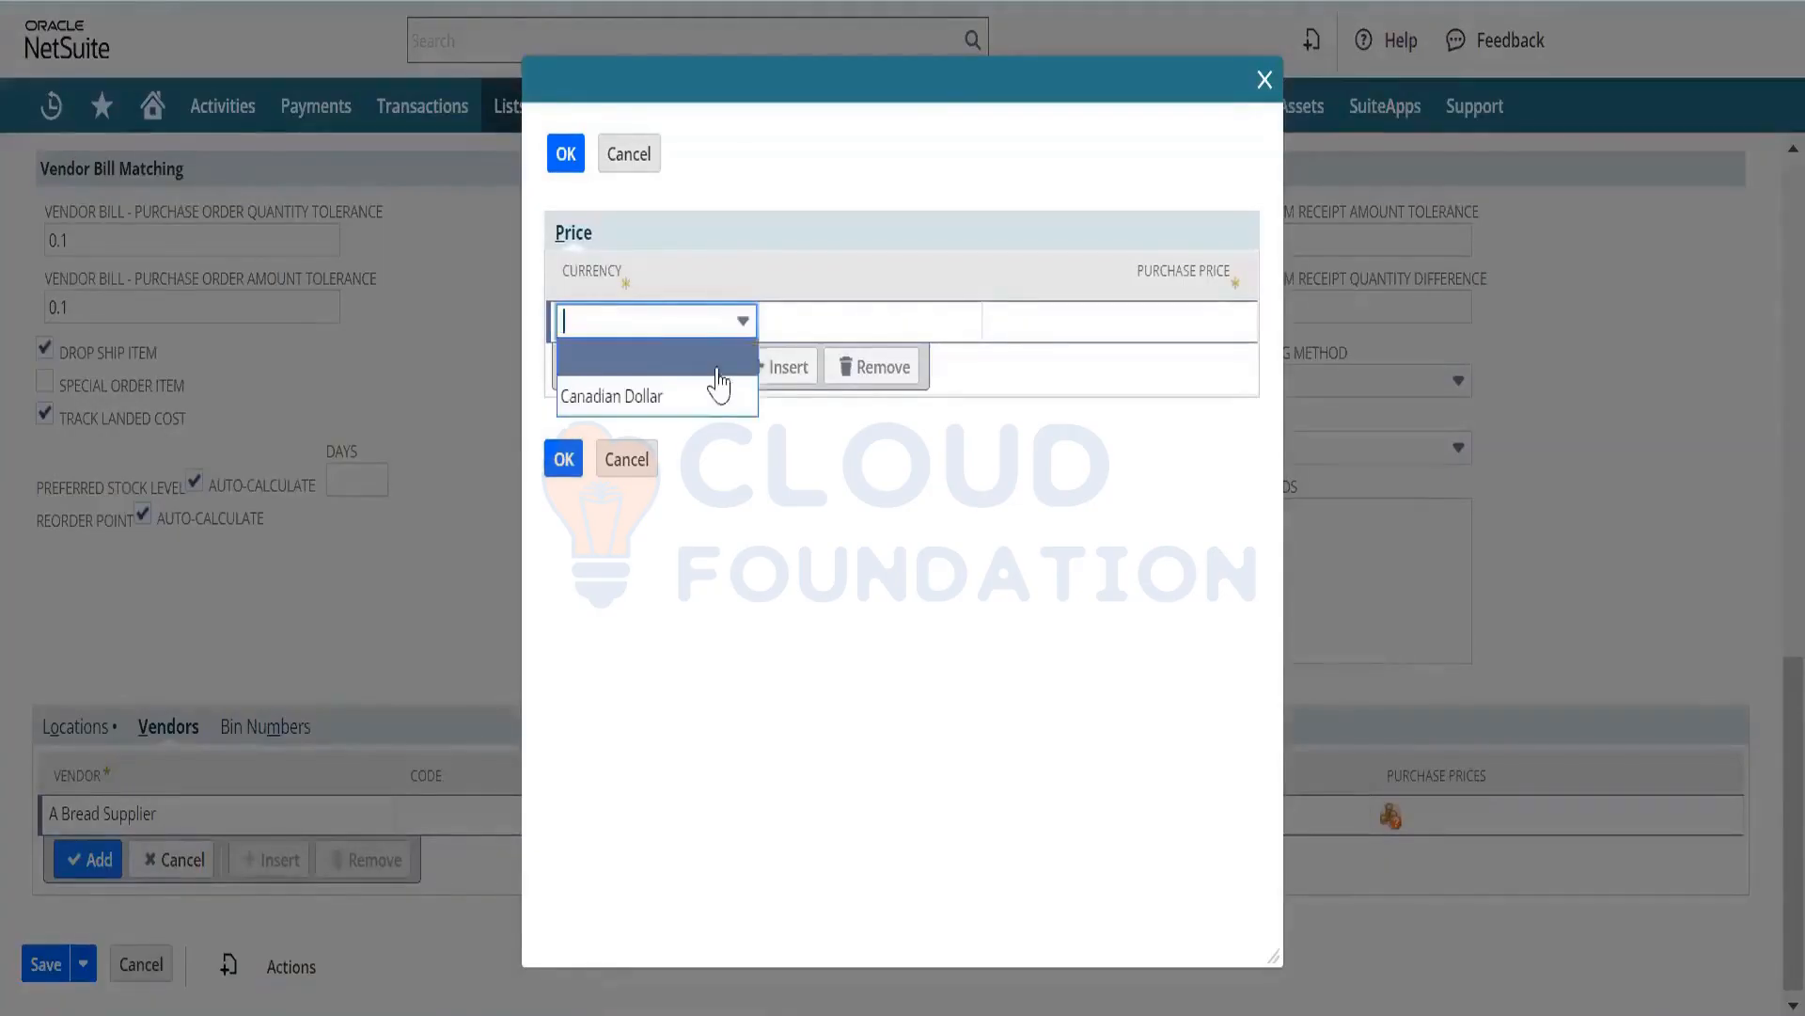
click(714, 402)
click(1038, 329)
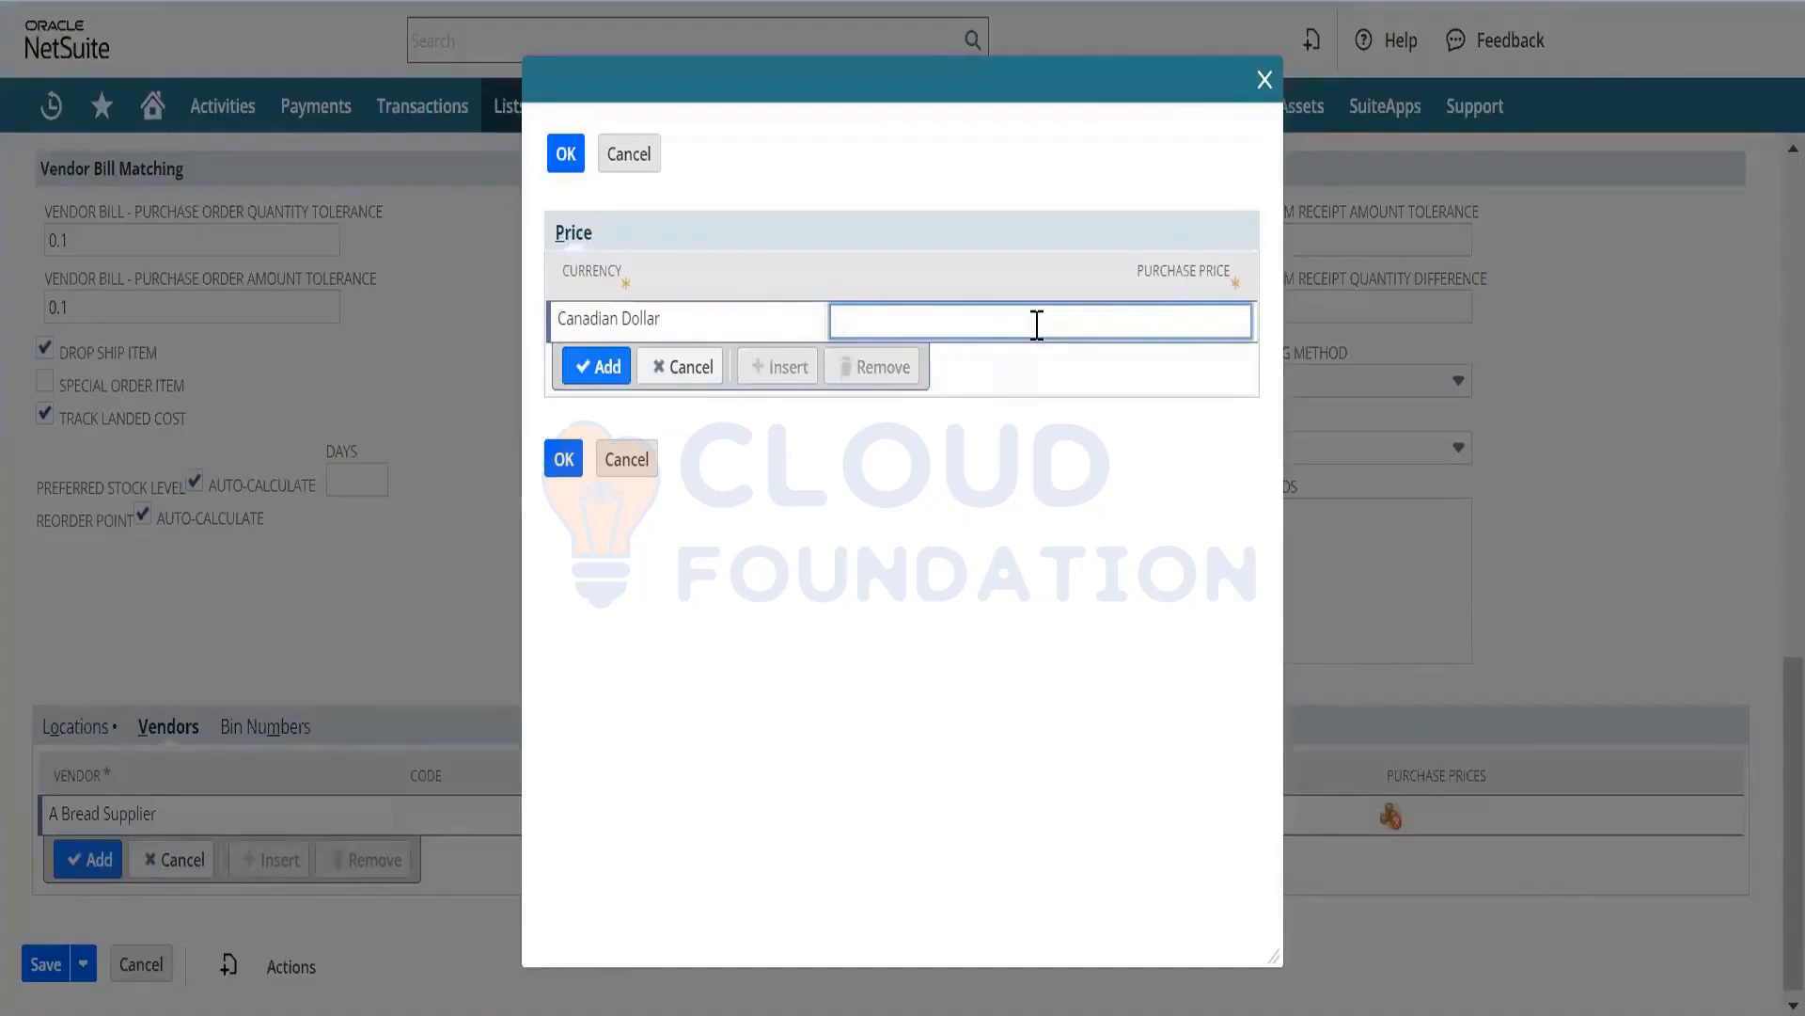
text(80)
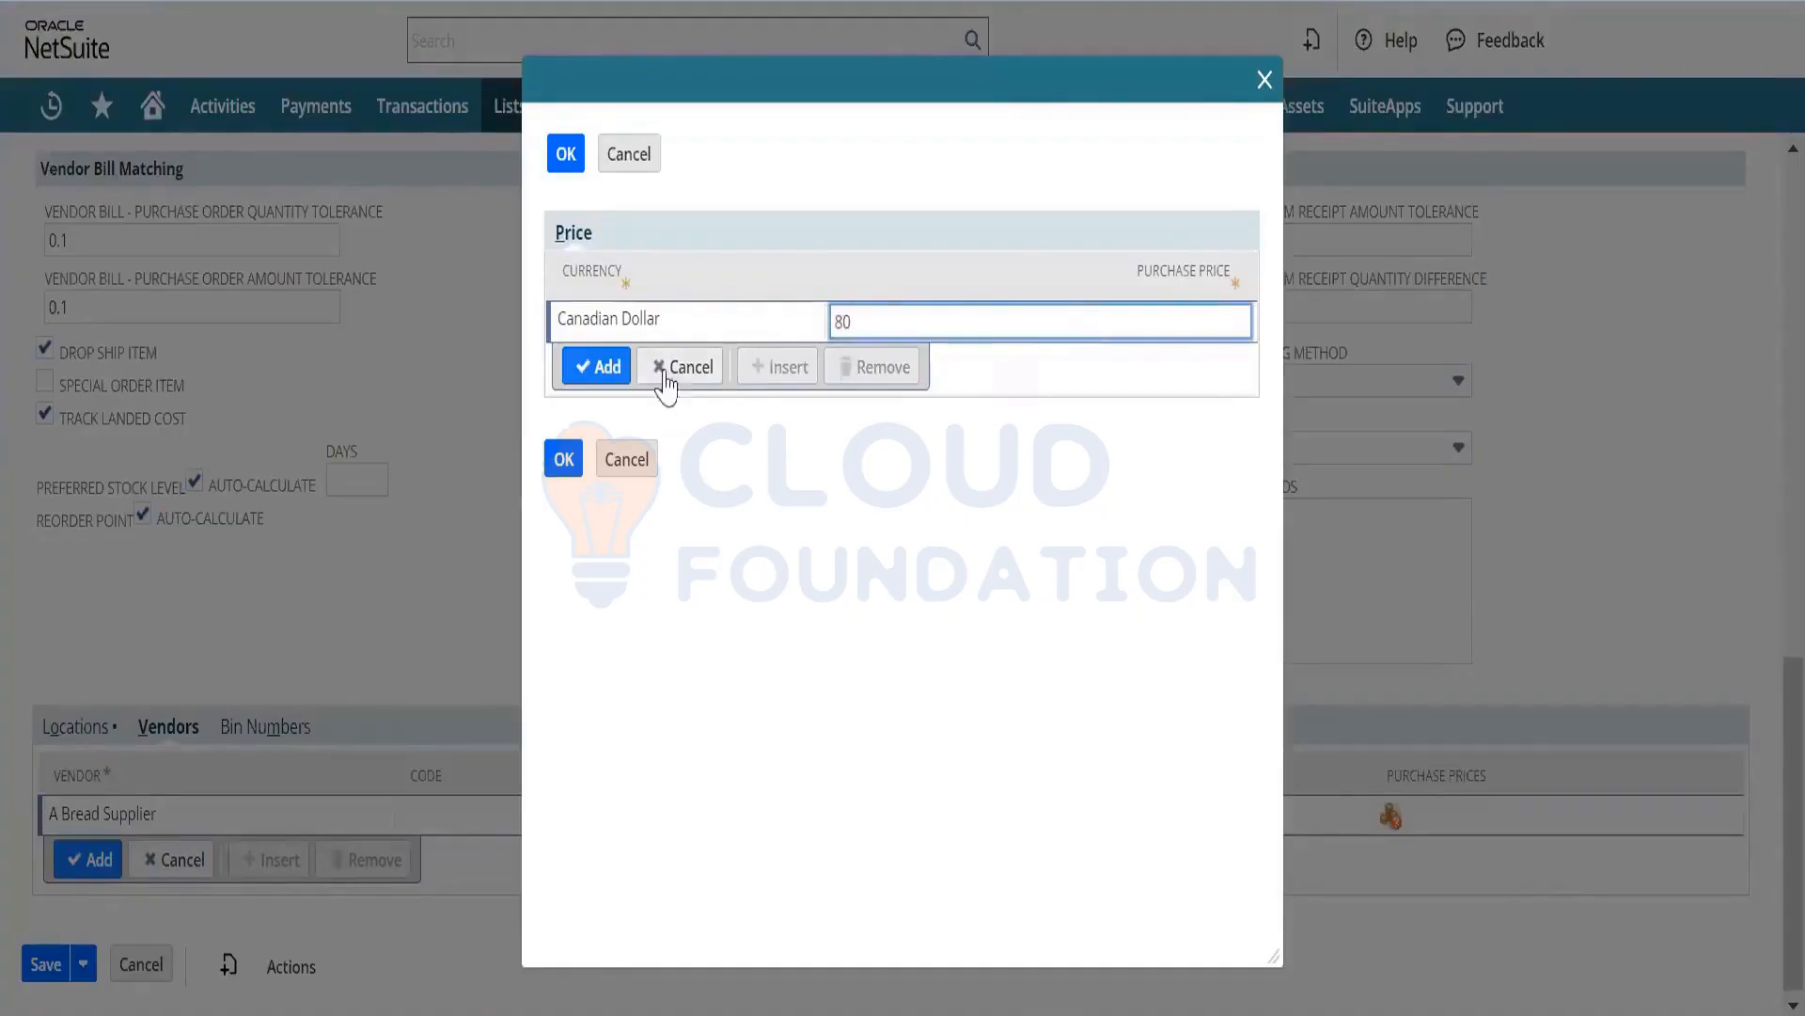
click(602, 368)
click(561, 496)
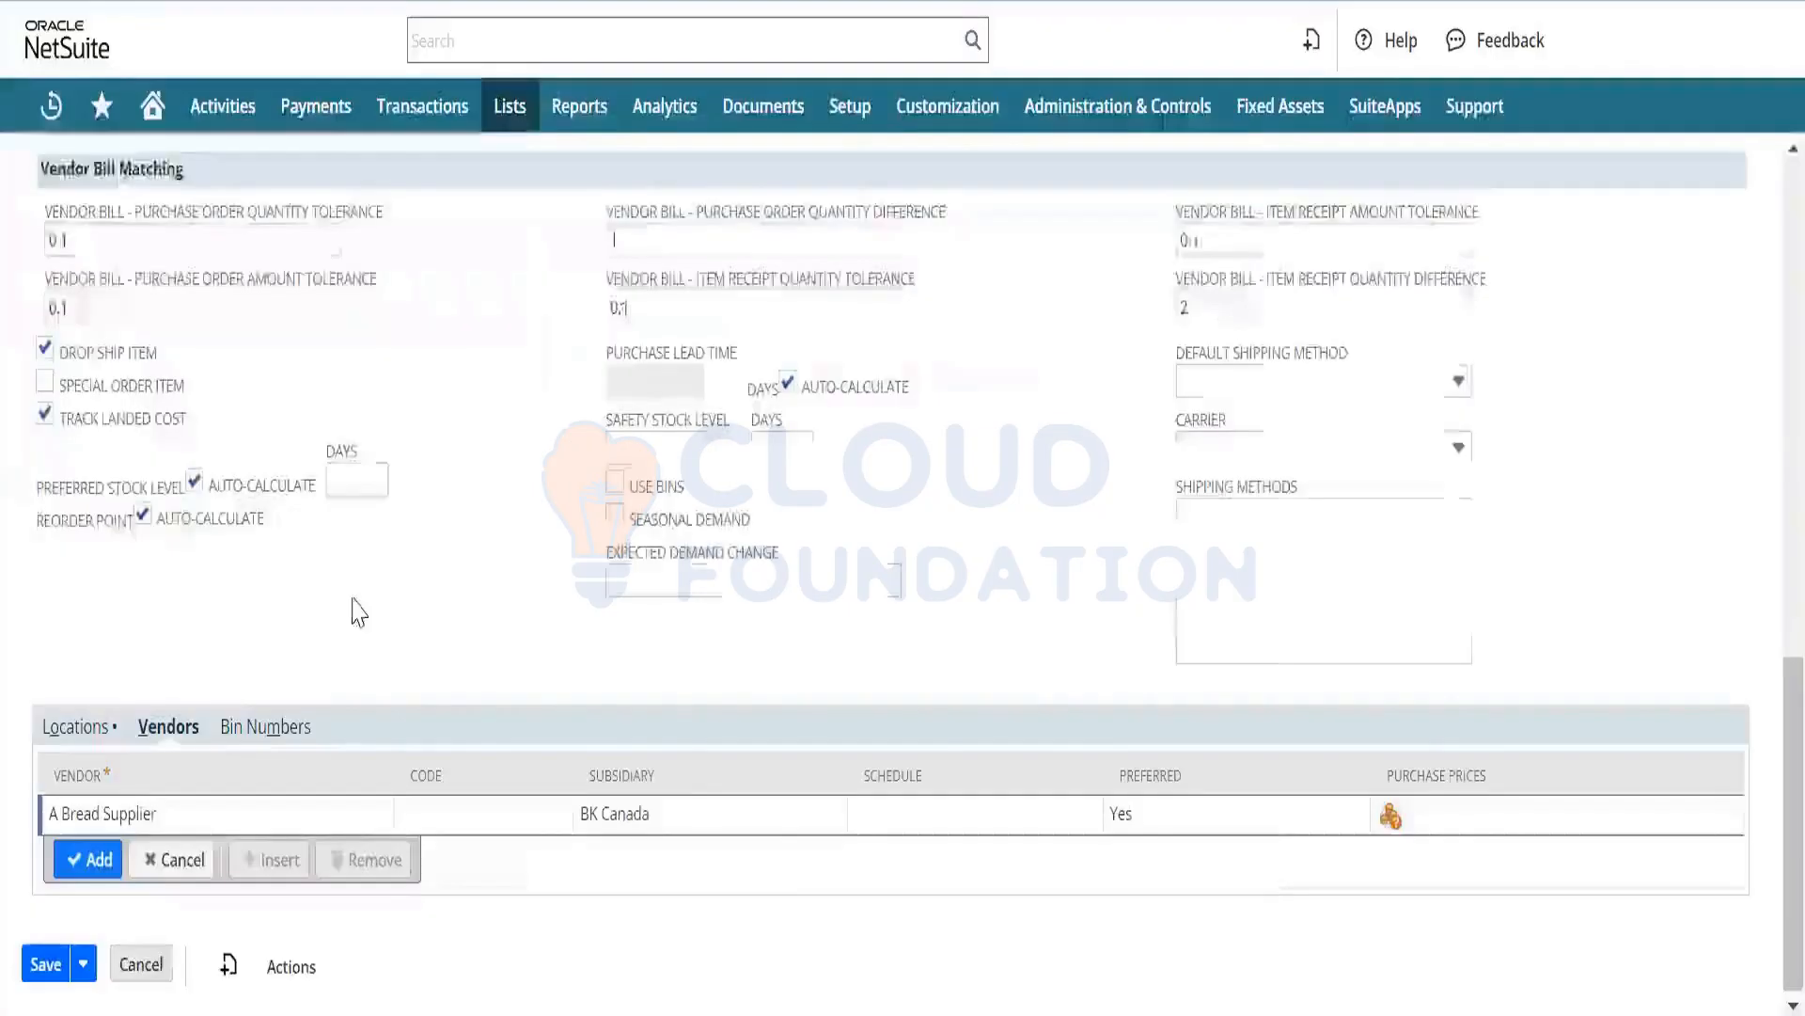
click(41, 963)
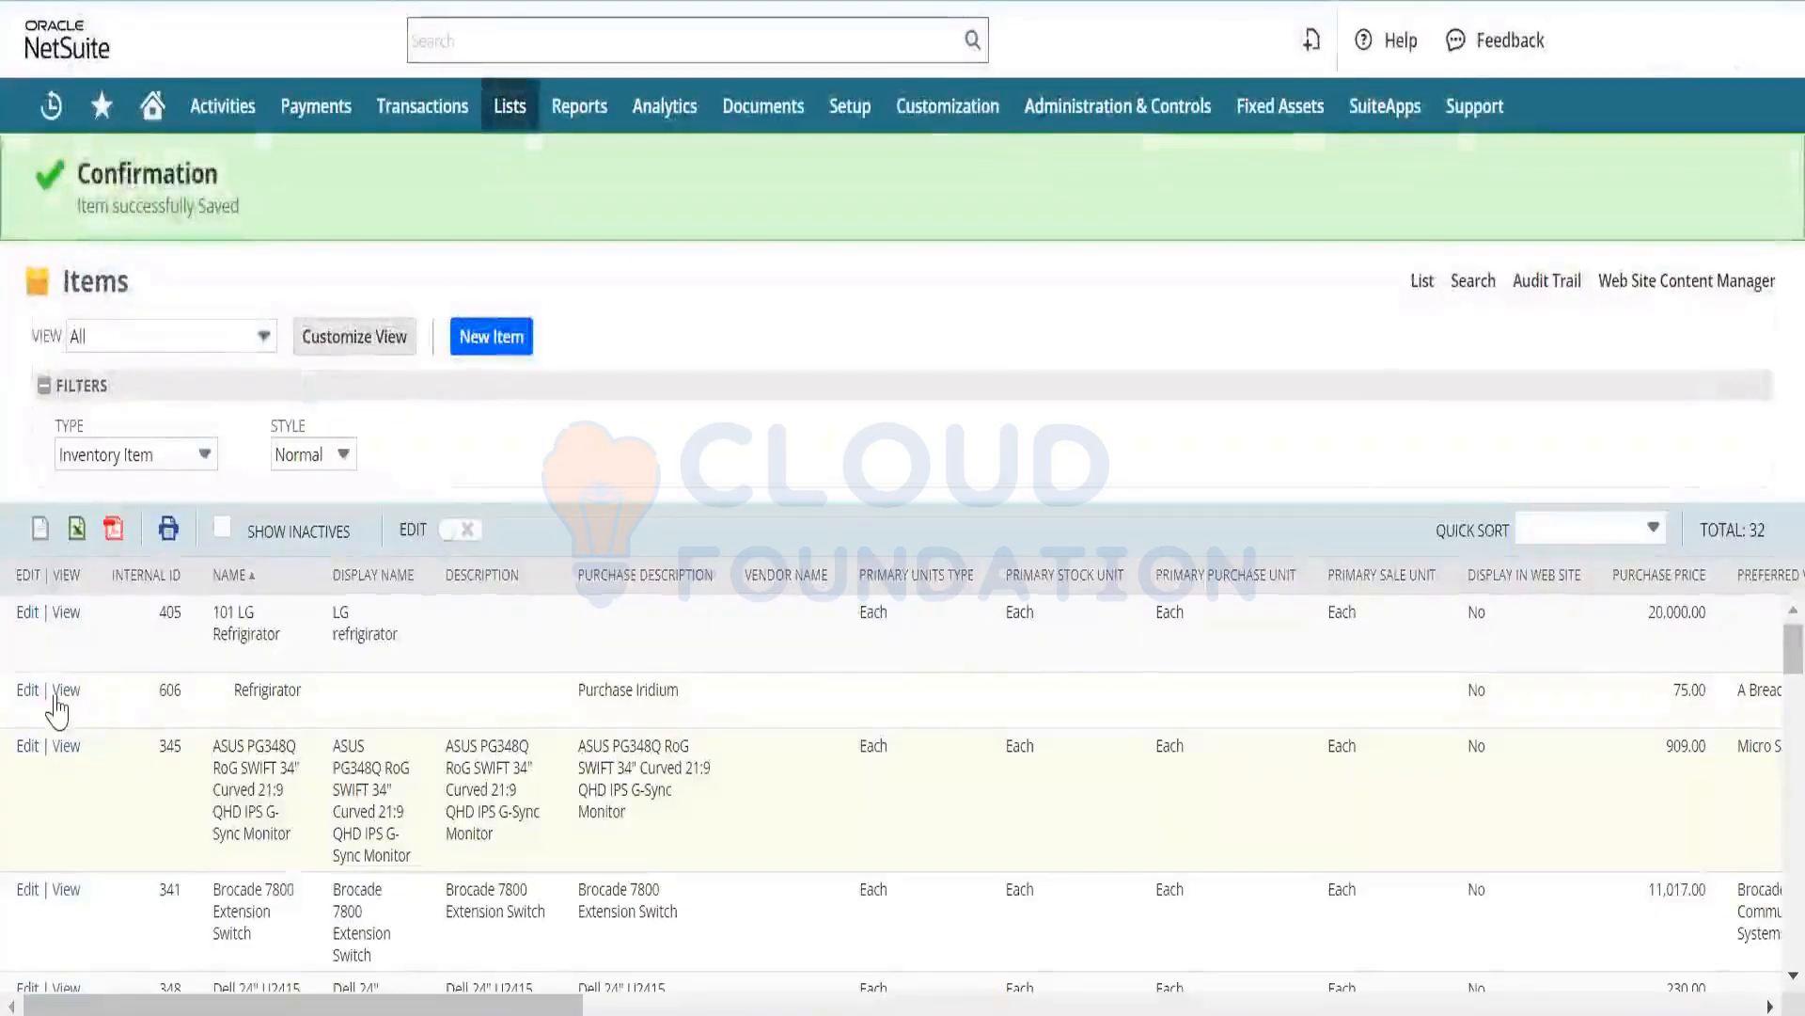
Open the saved Refrigirator item for viewing and examine its purchasing/inventory details and its accounting accounts.
click(64, 694)
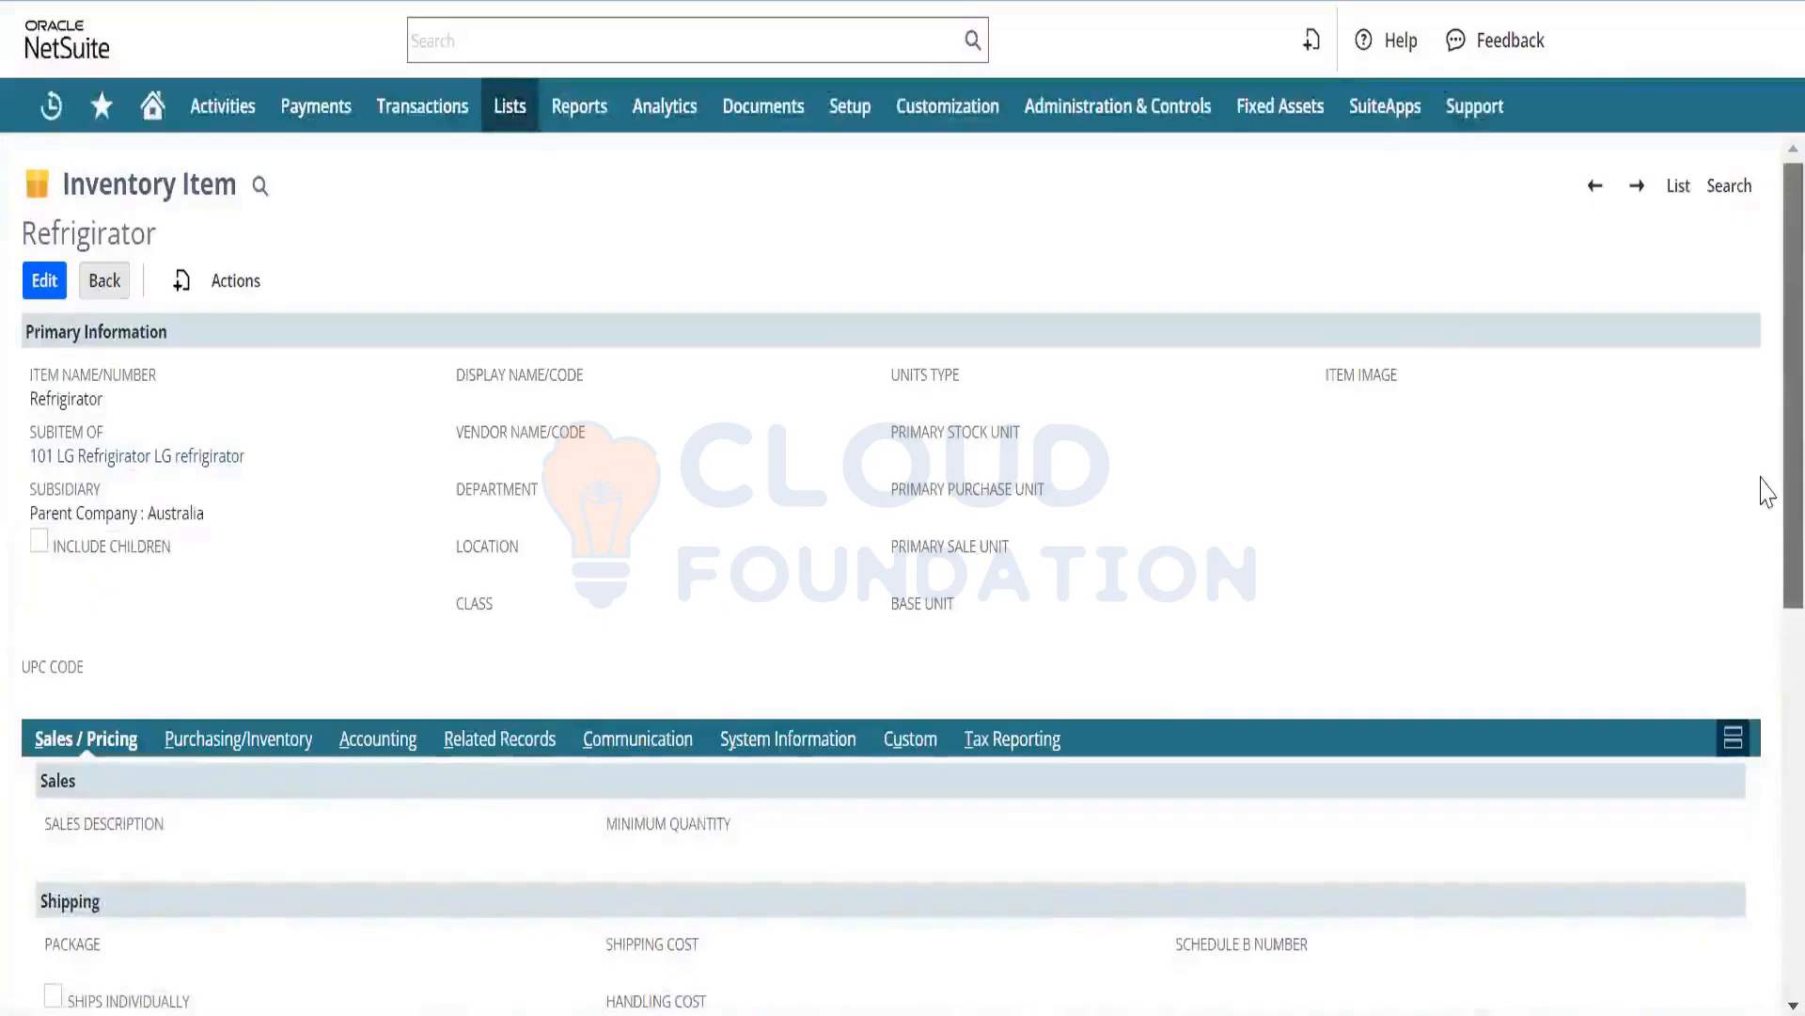
scroll(1761, 492, down, 3)
click(268, 517)
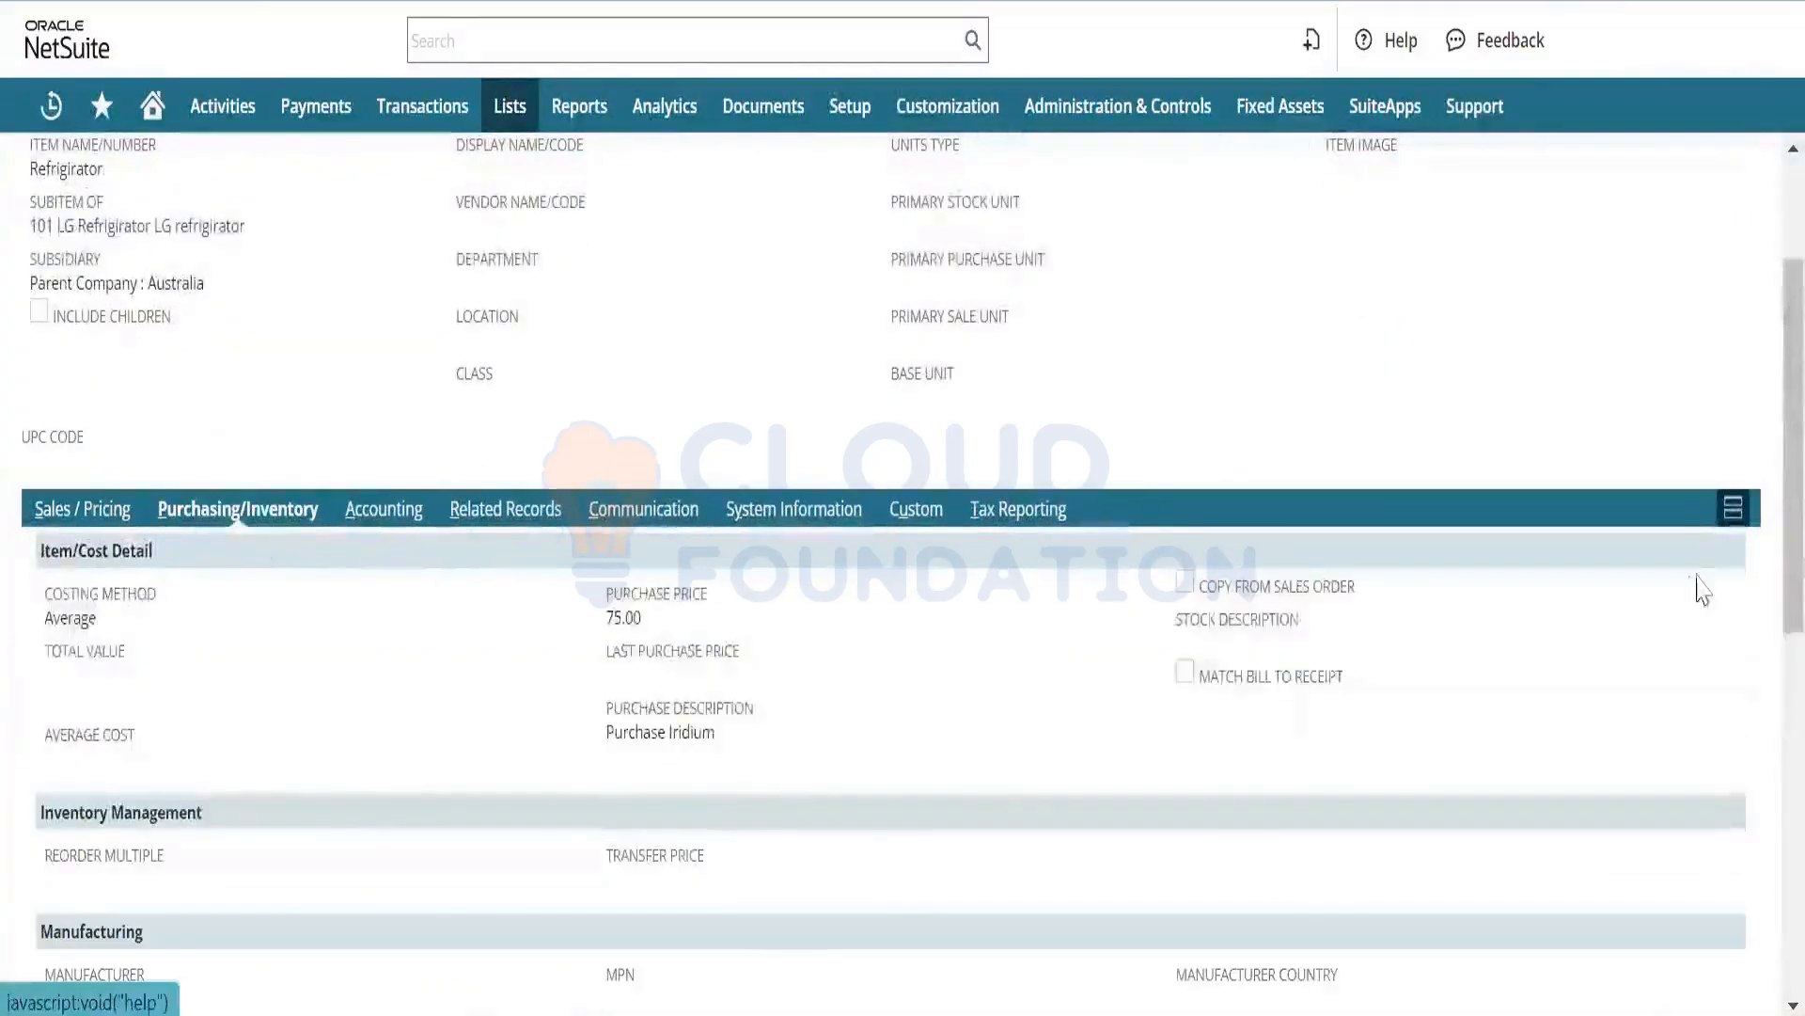
scroll(1767, 724, down, 1)
scroll(1768, 724, down, 10)
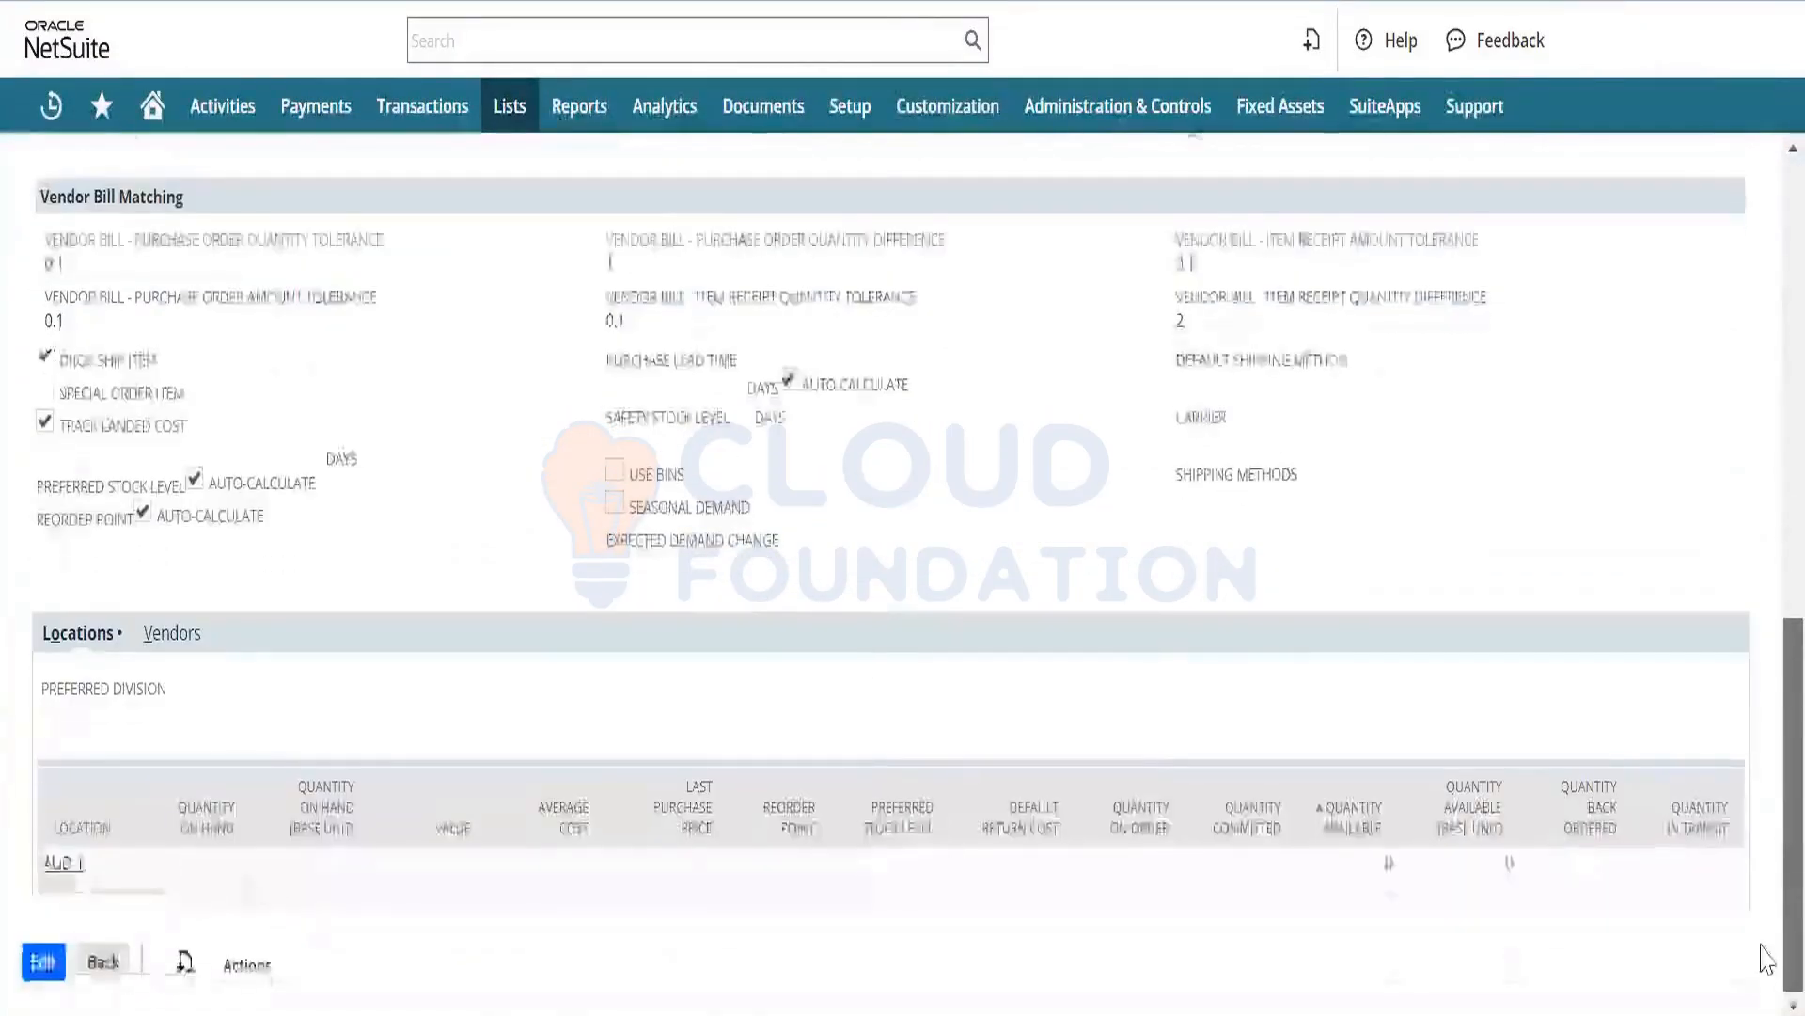
scroll(1763, 828, up, 2)
scroll(1764, 752, up, 9)
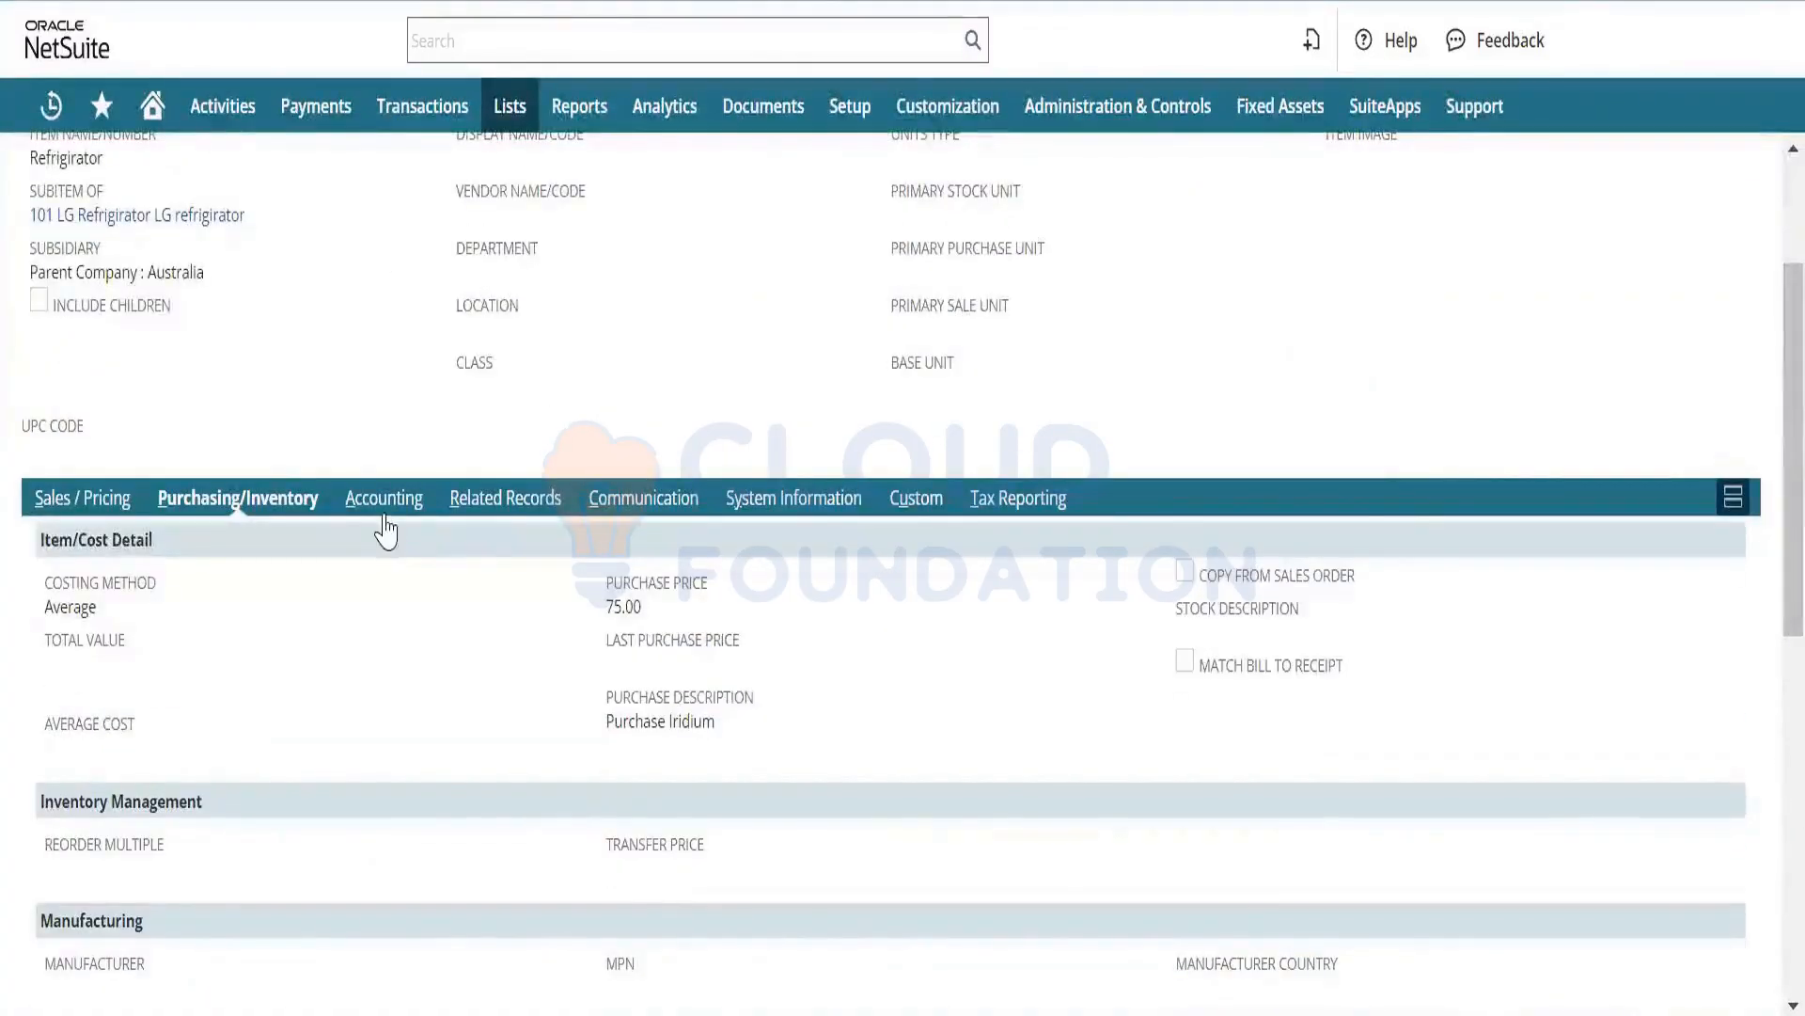
click(383, 500)
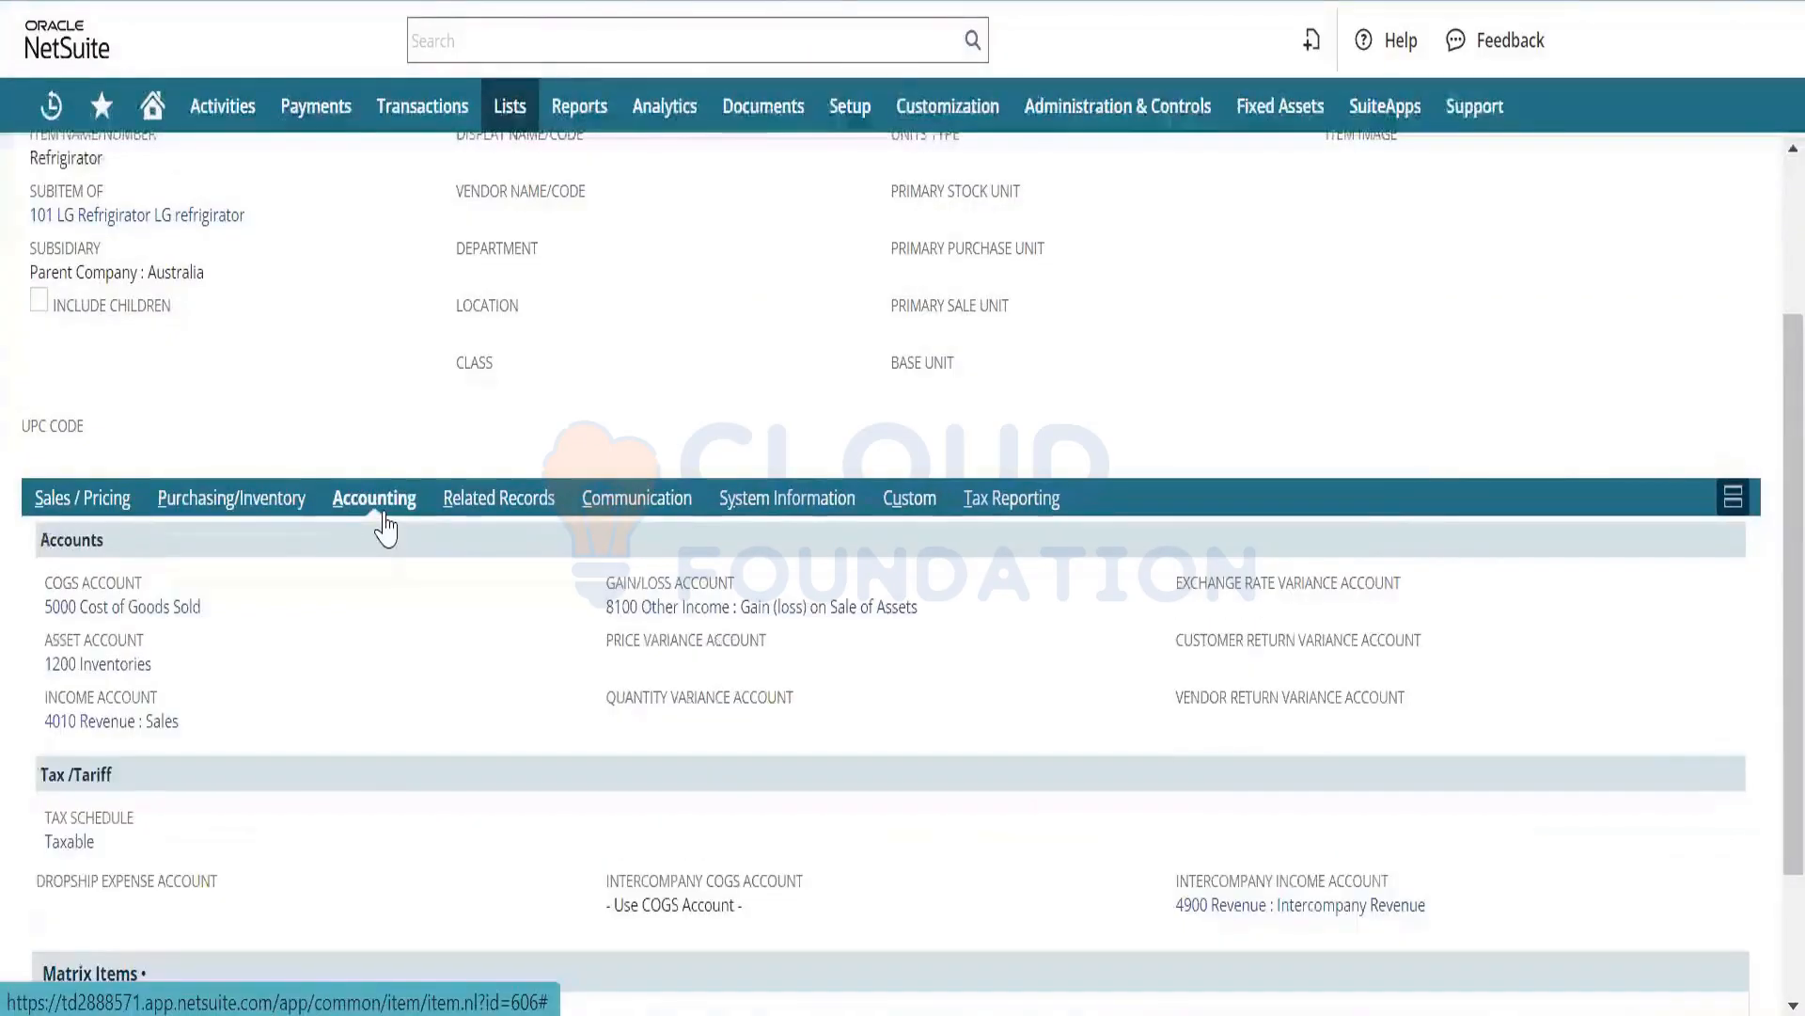
scroll(1761, 665, down, 2)
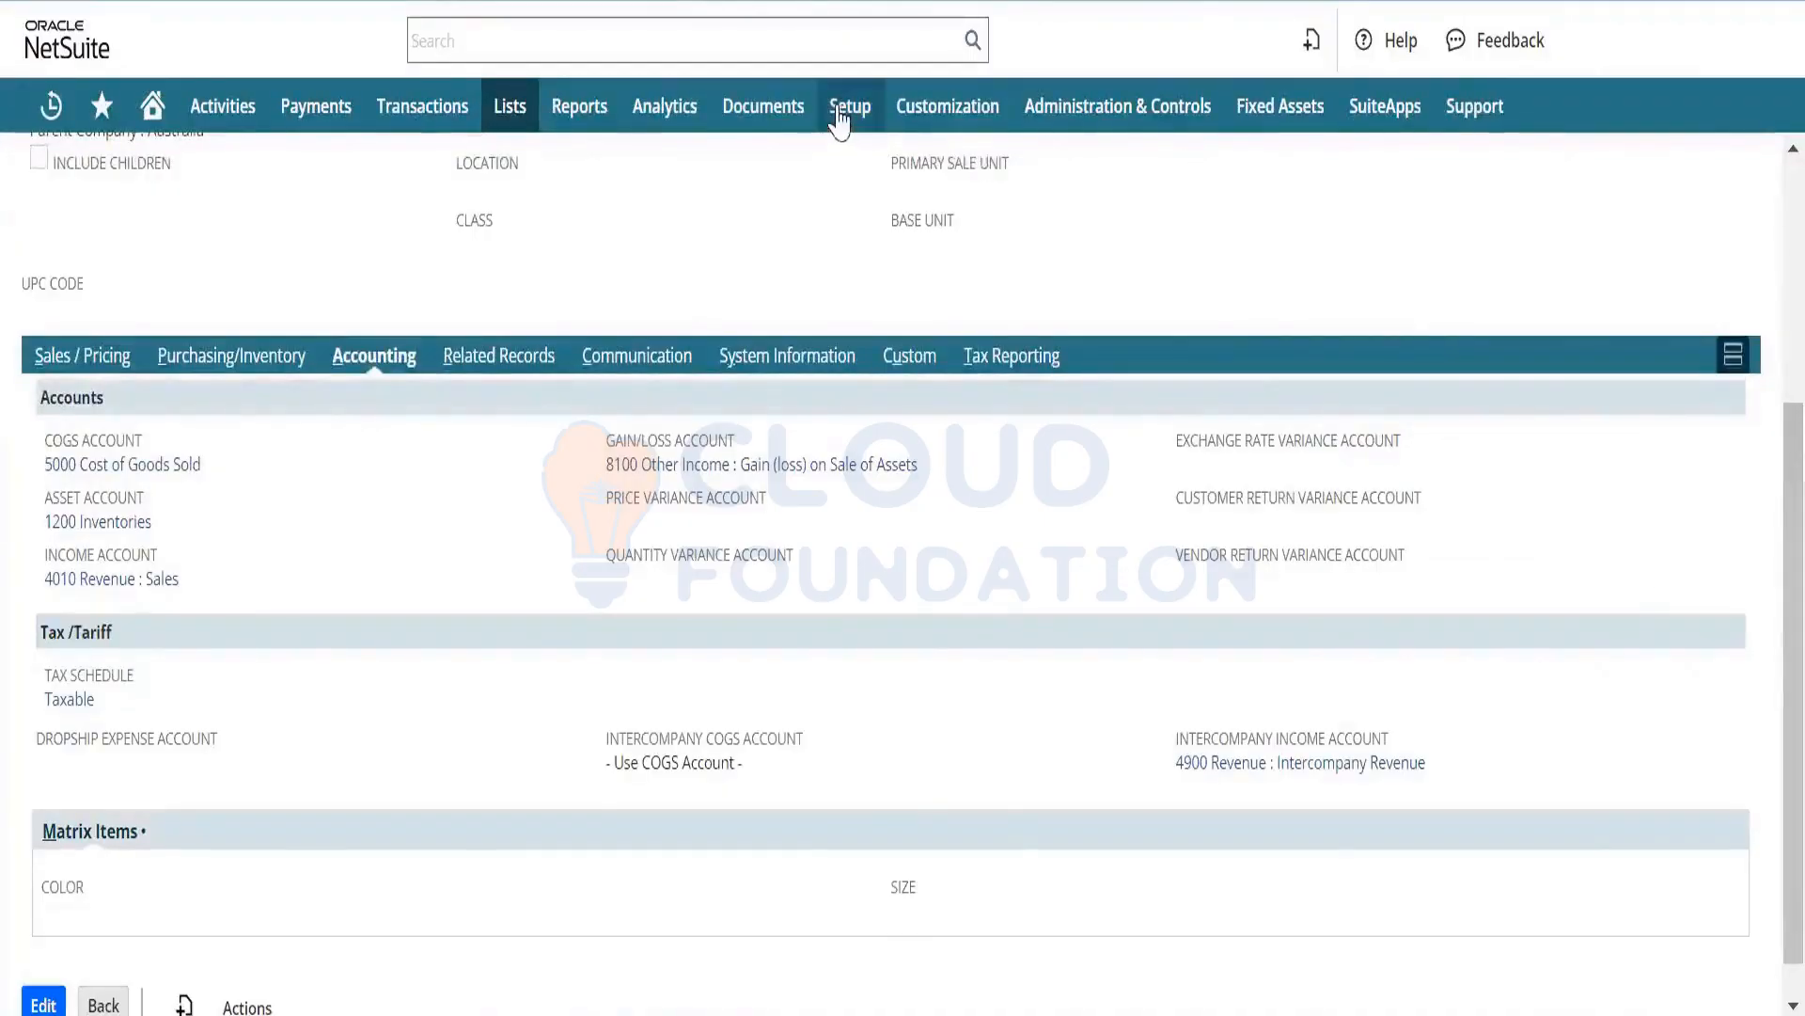
Open Accounting Preferences in a separate browser tab, switch the page to the tabbed layout and show the Items/Transactions preferences.
mouse_move(846, 110)
mouse_move(905, 267)
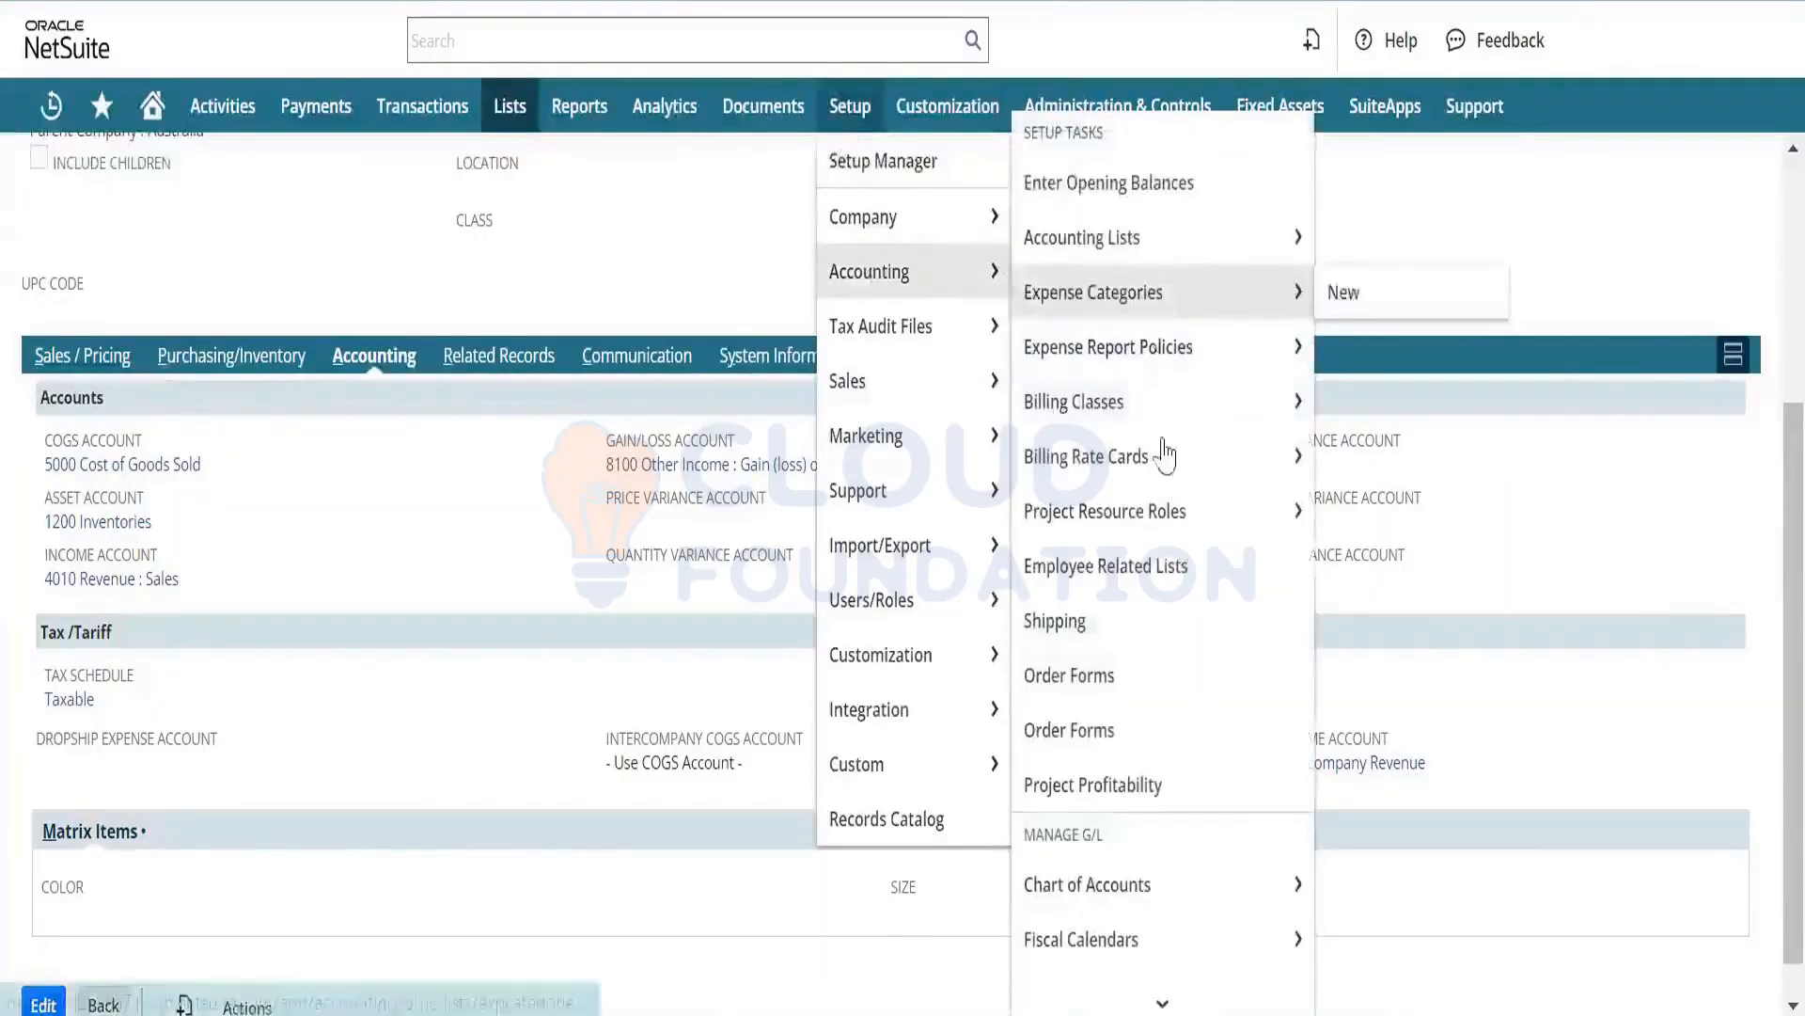
mouse_move(1172, 898)
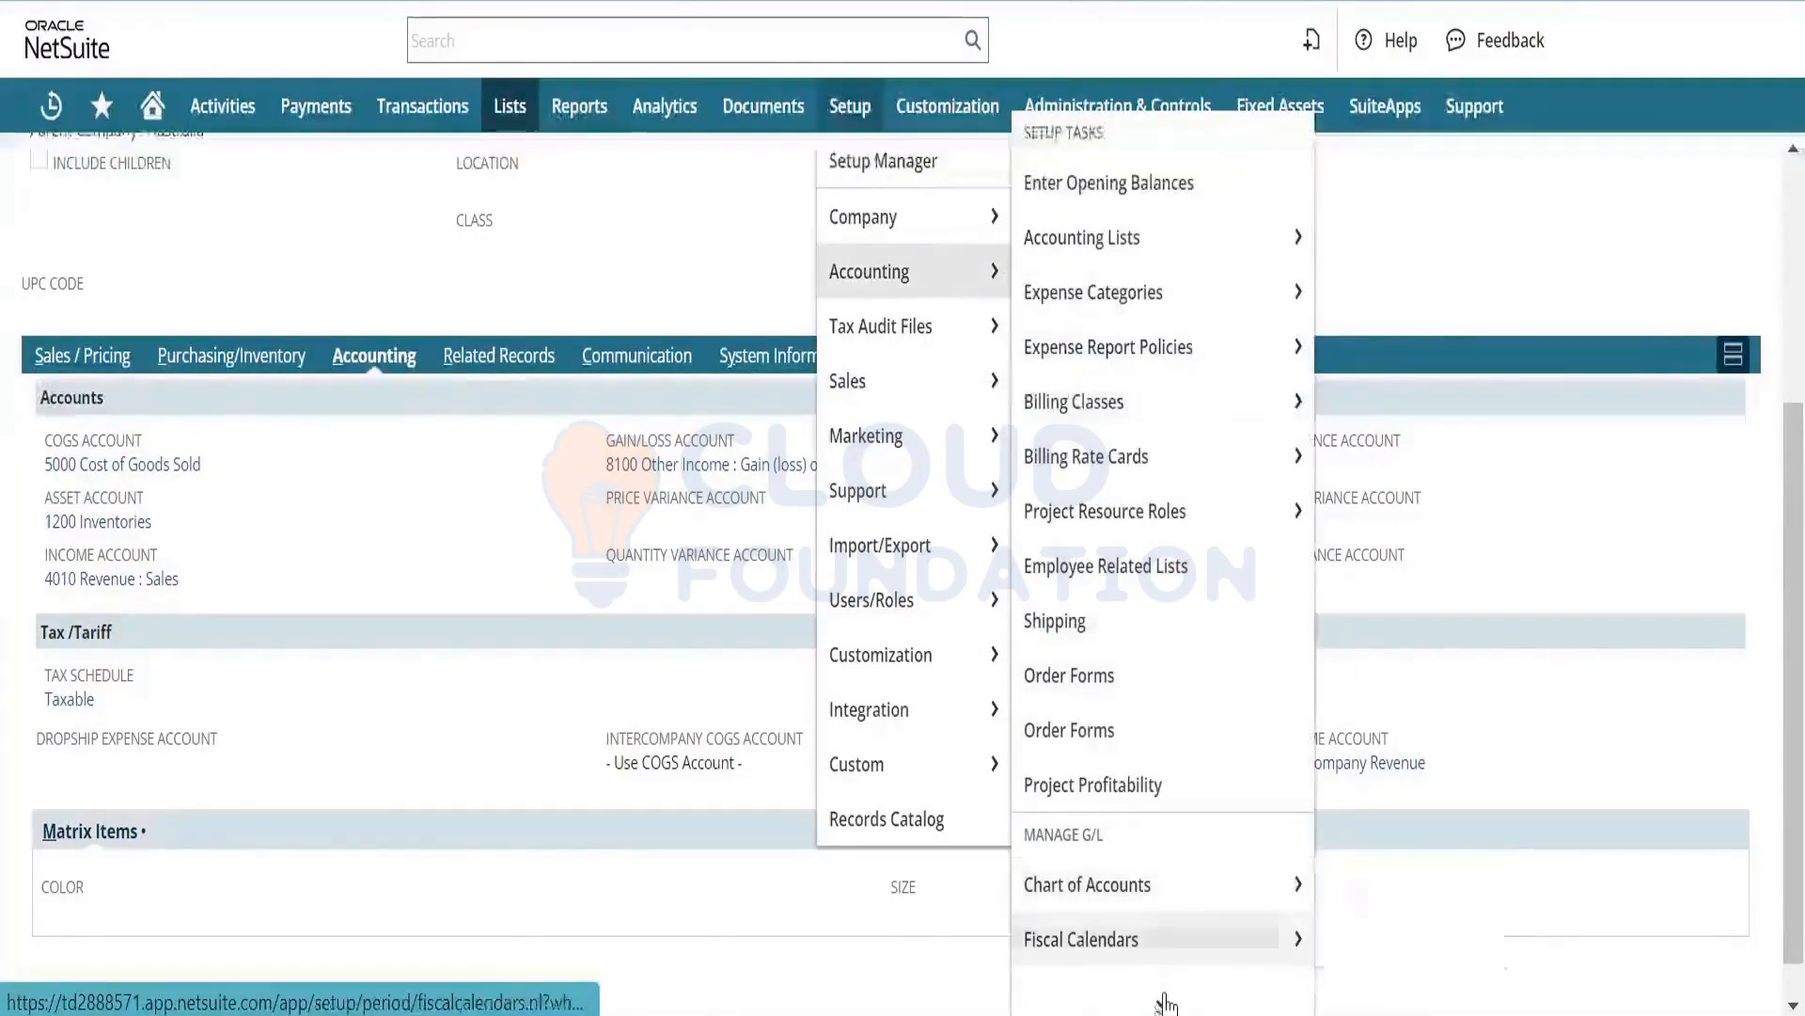
mouse_move(1162, 1001)
right_click(1165, 841)
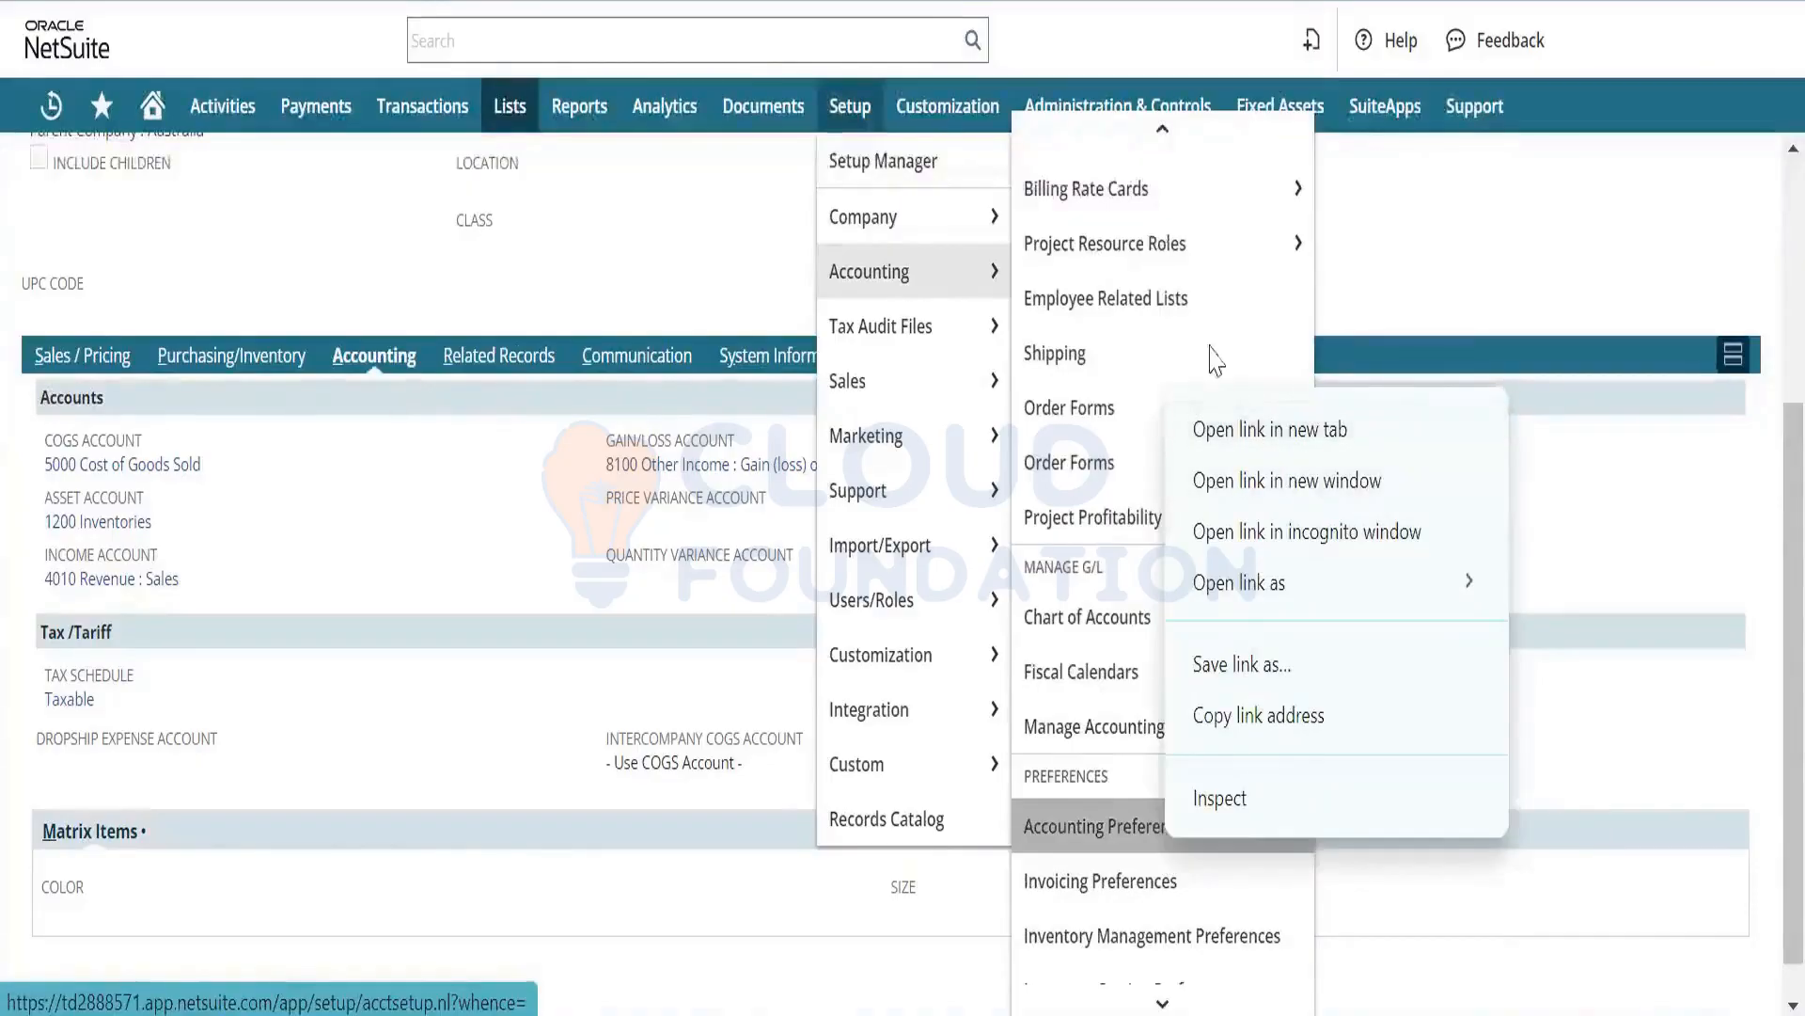
click(1253, 432)
mouse_move(948, 106)
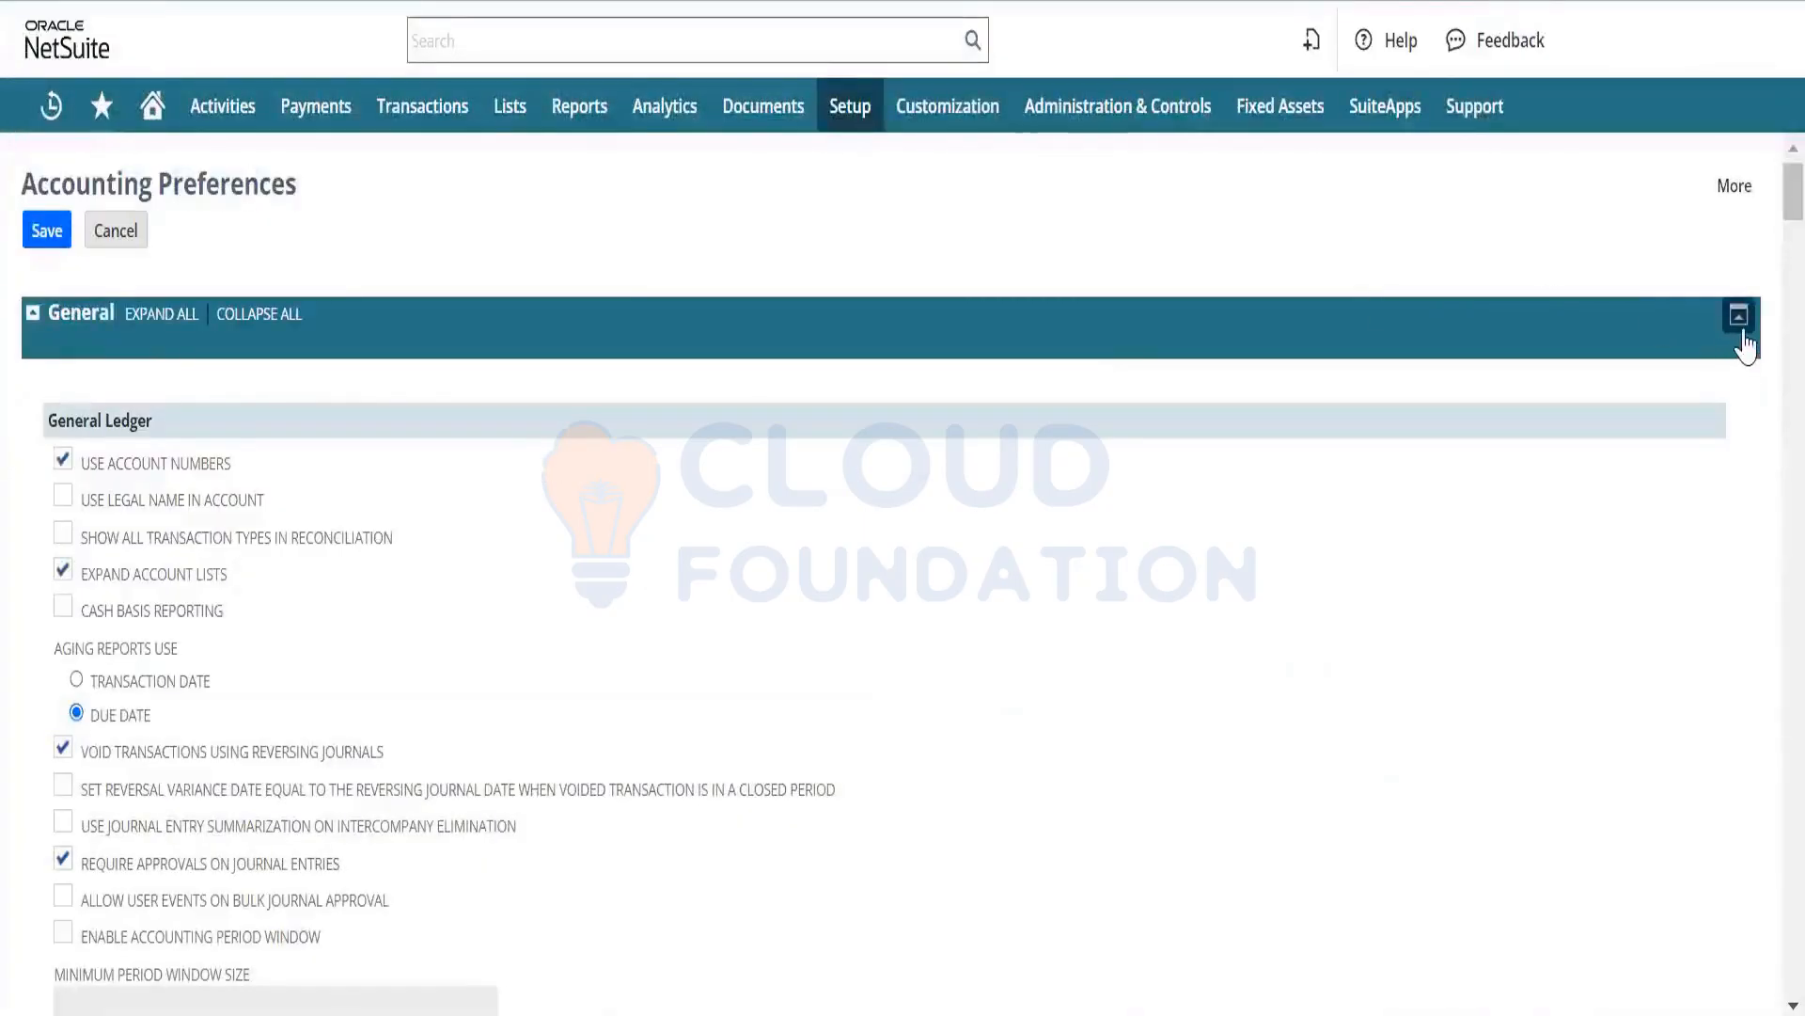
click(1740, 320)
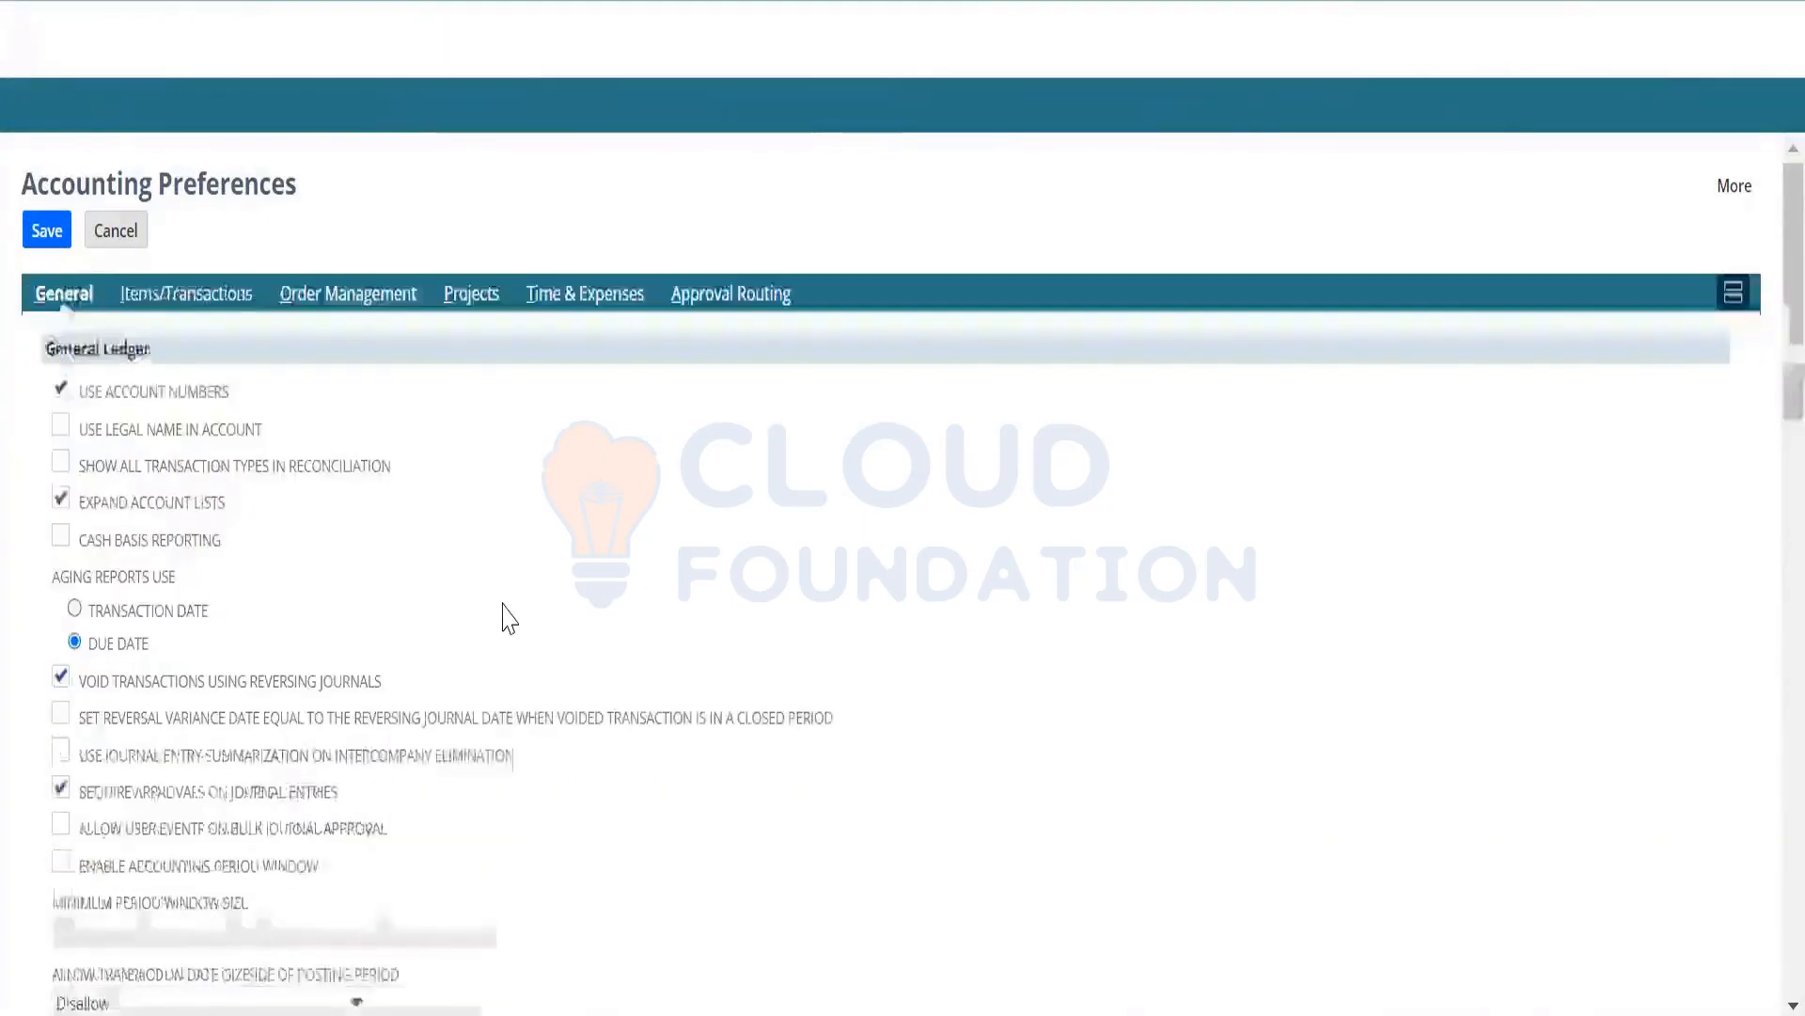
click(319, 315)
click(221, 299)
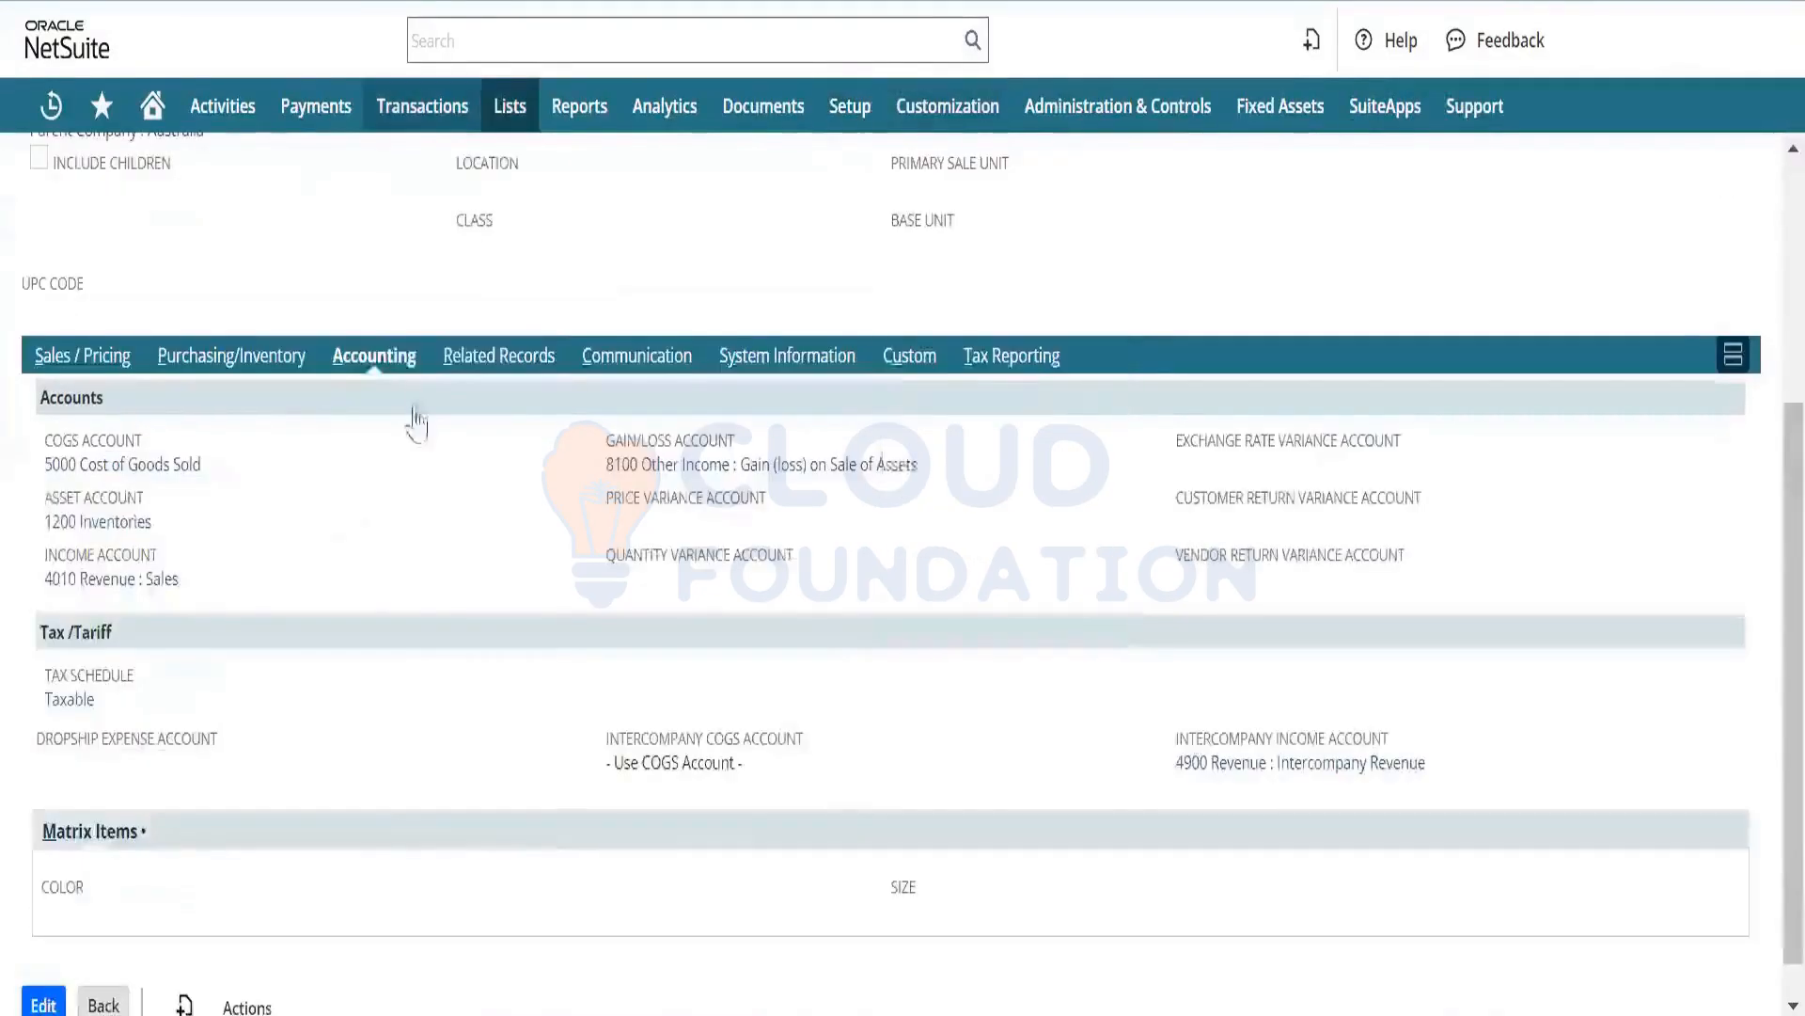
Search the Accounting Preferences page for "income" and compare the default income account with the Refrigirator item's income account.
mouse_move(422, 105)
mouse_move(411, 655)
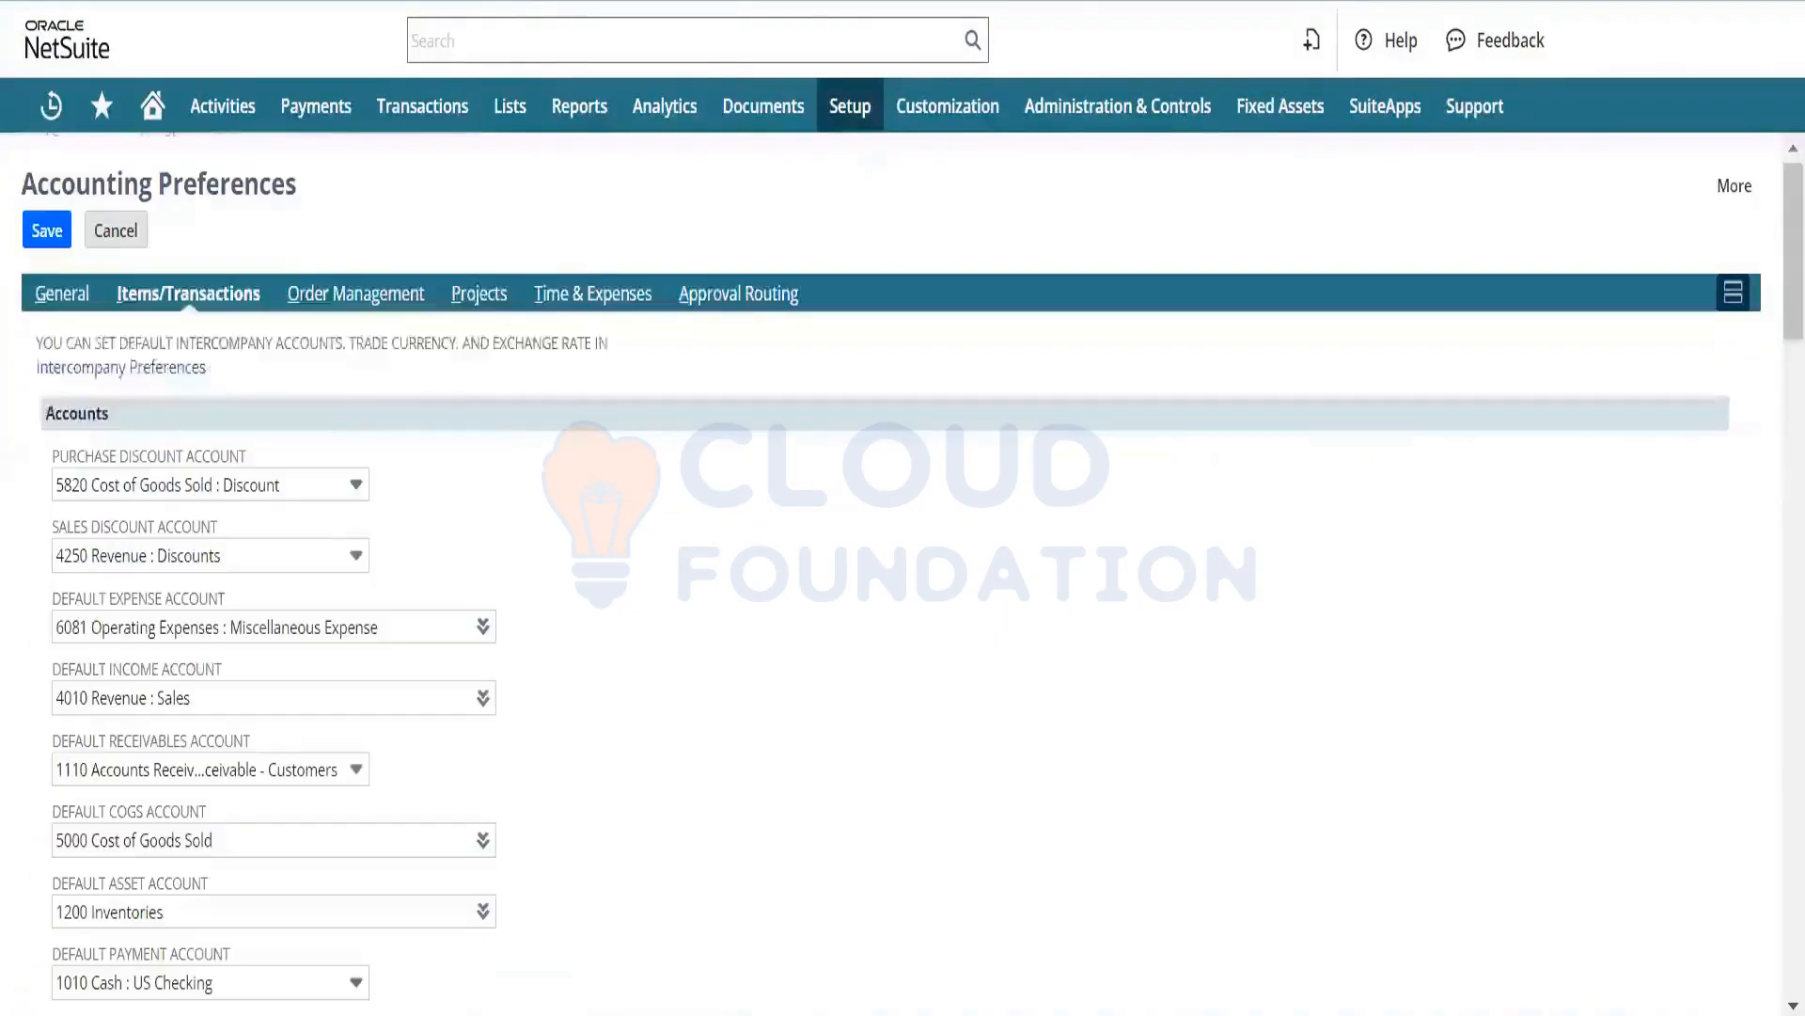
key(ctrl+f)
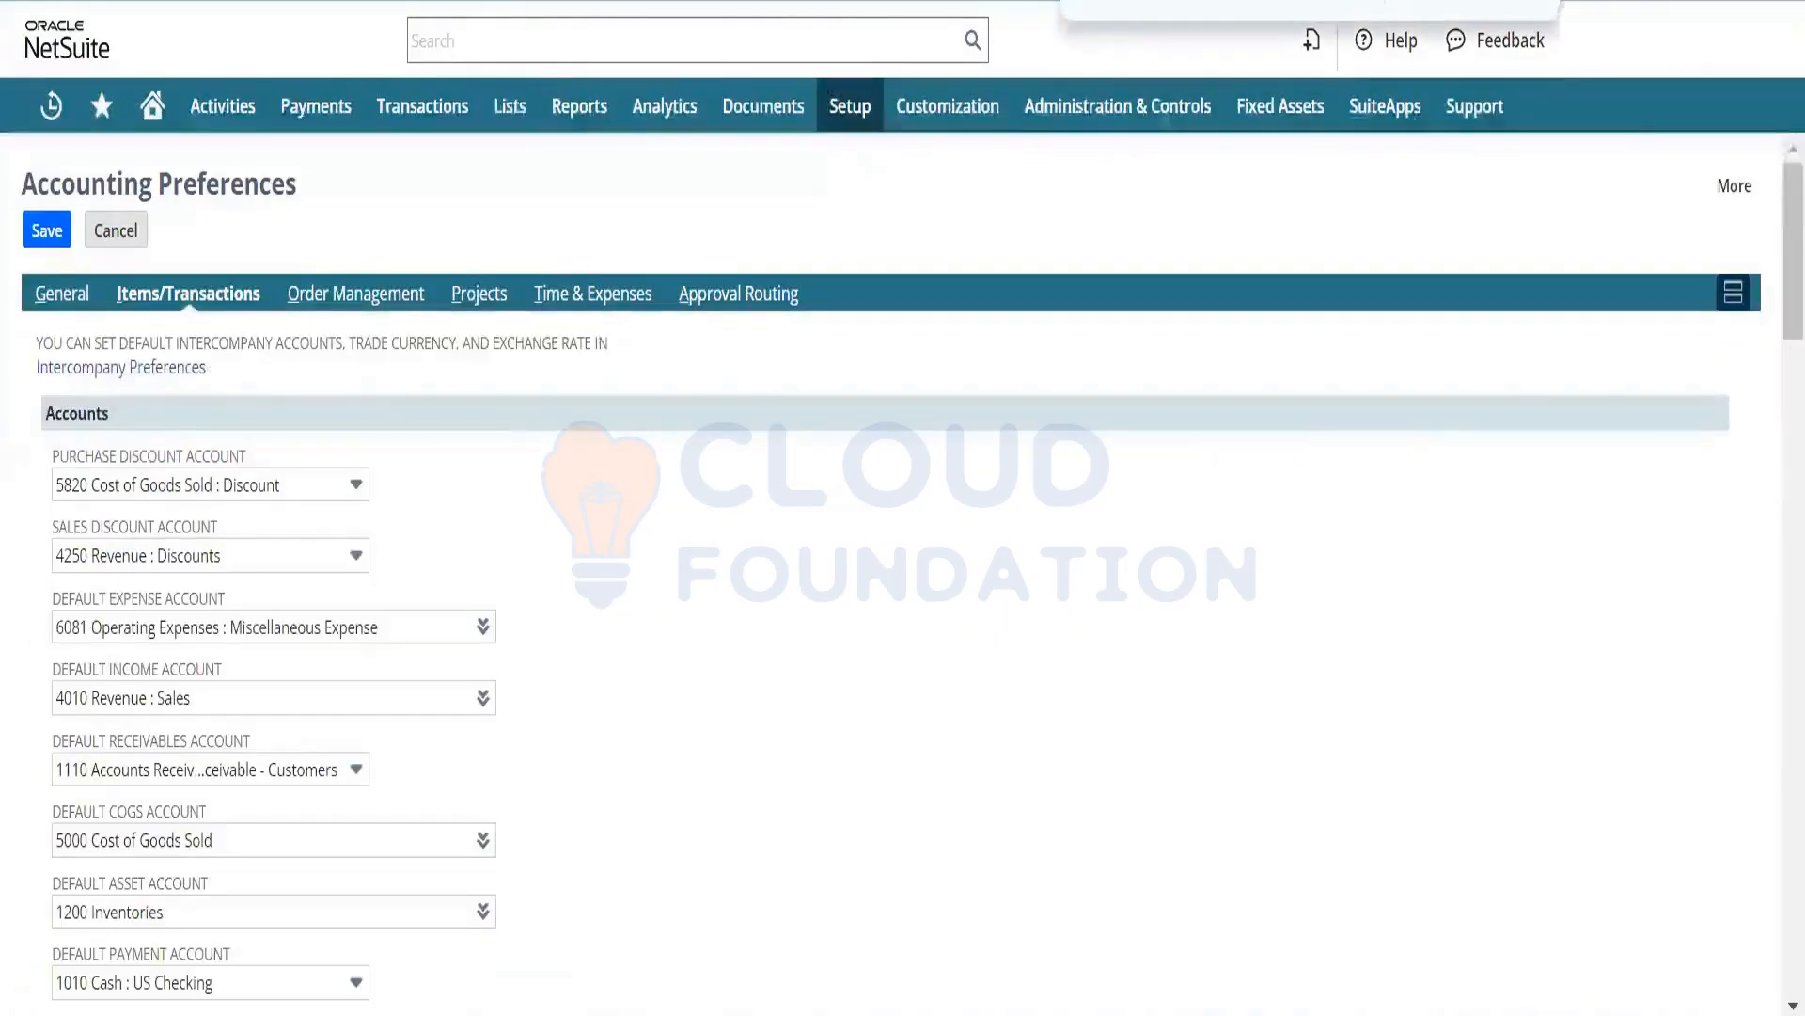
text(incom)
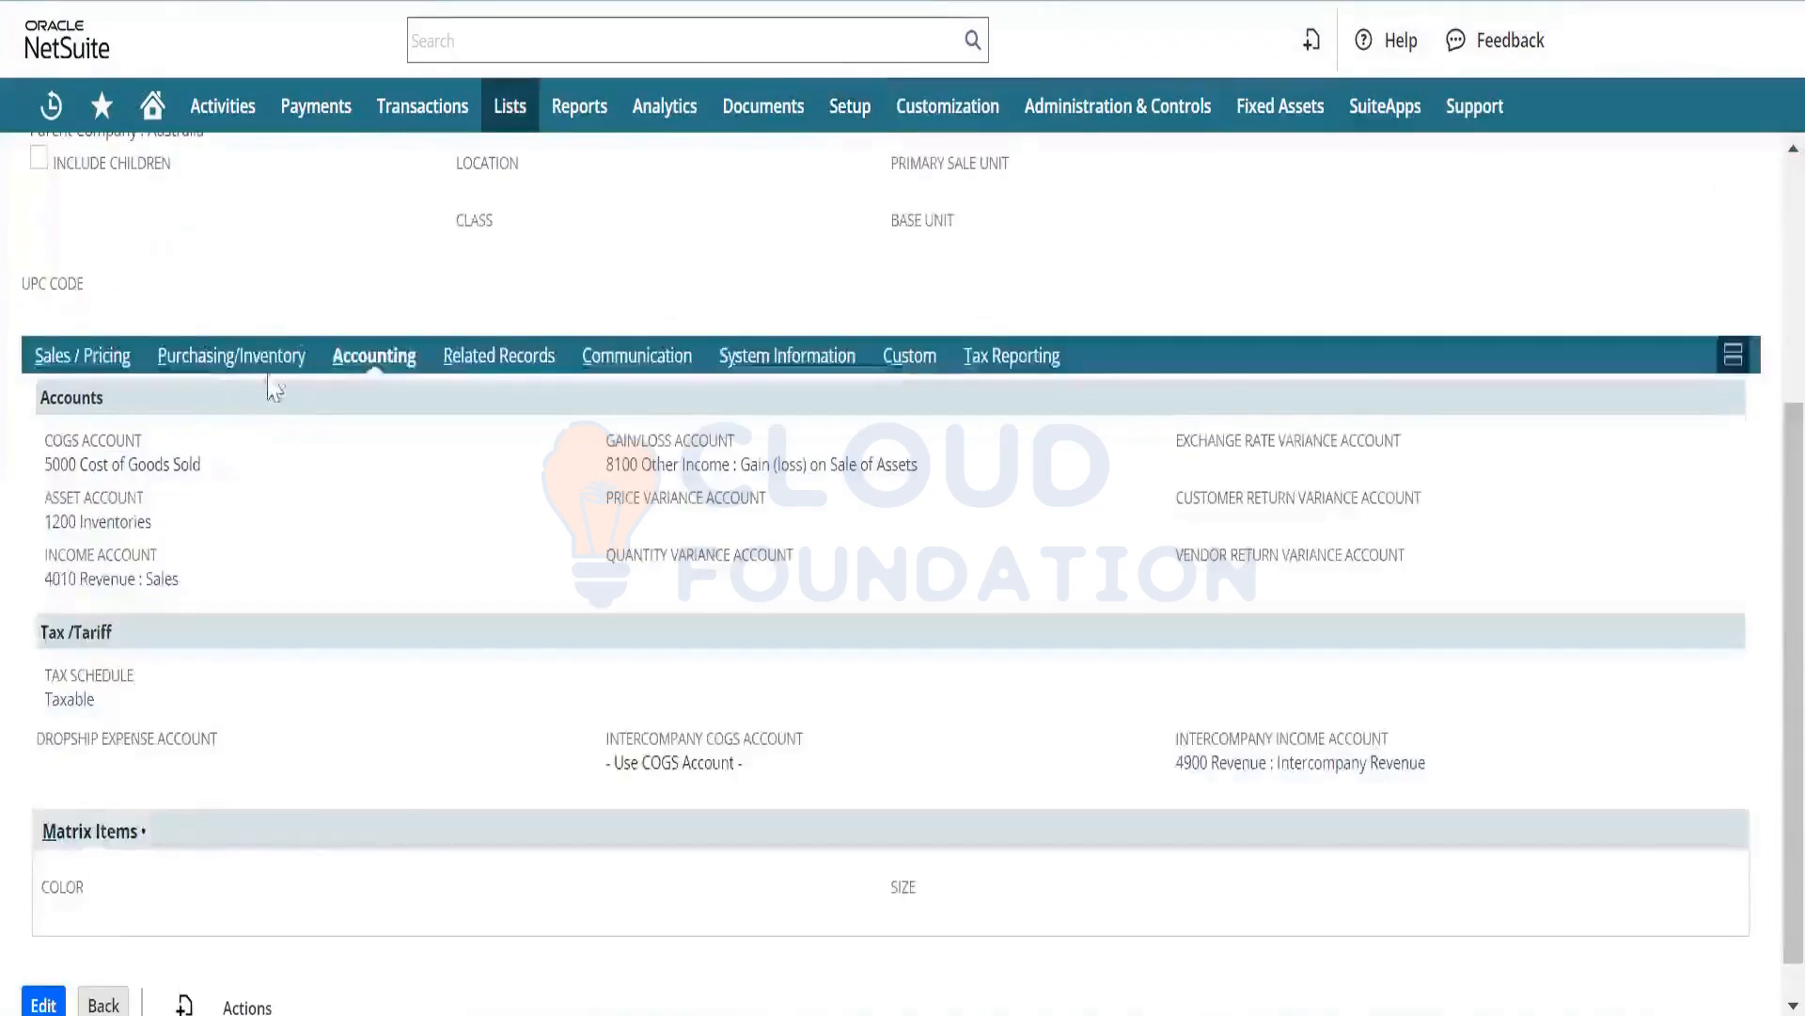
drag(180, 583, 50, 592)
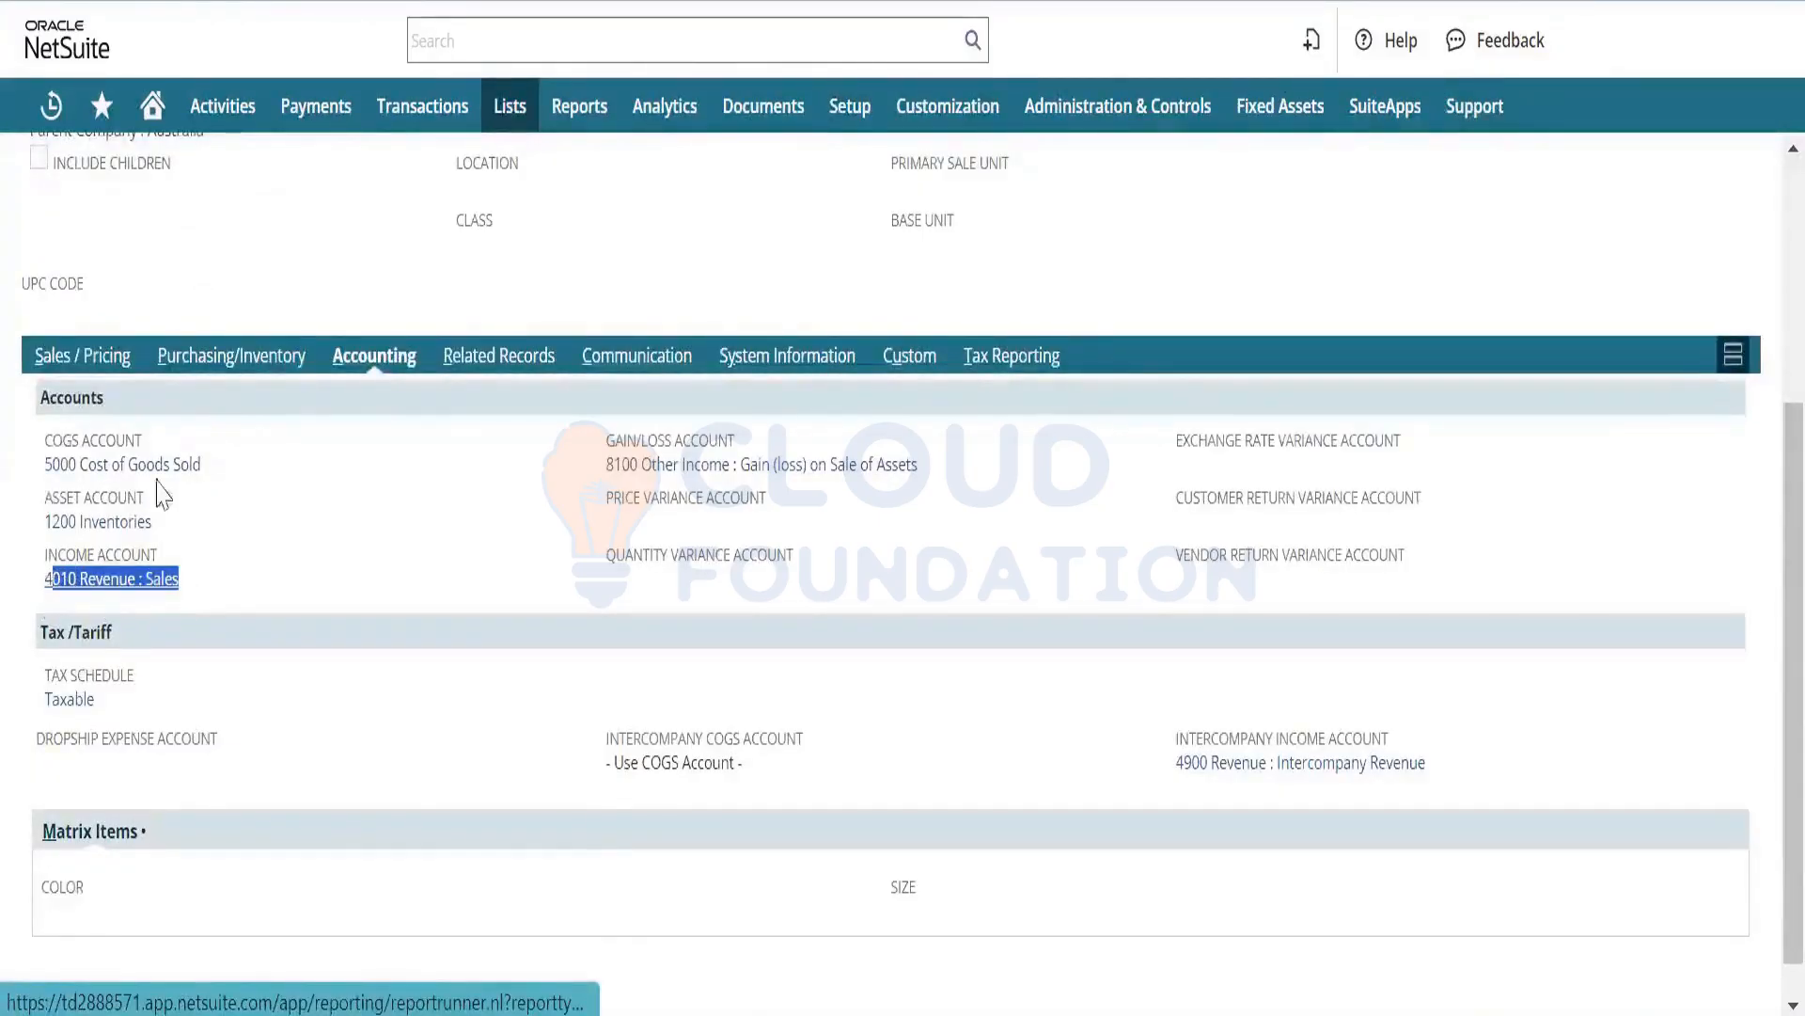
click(672, 0)
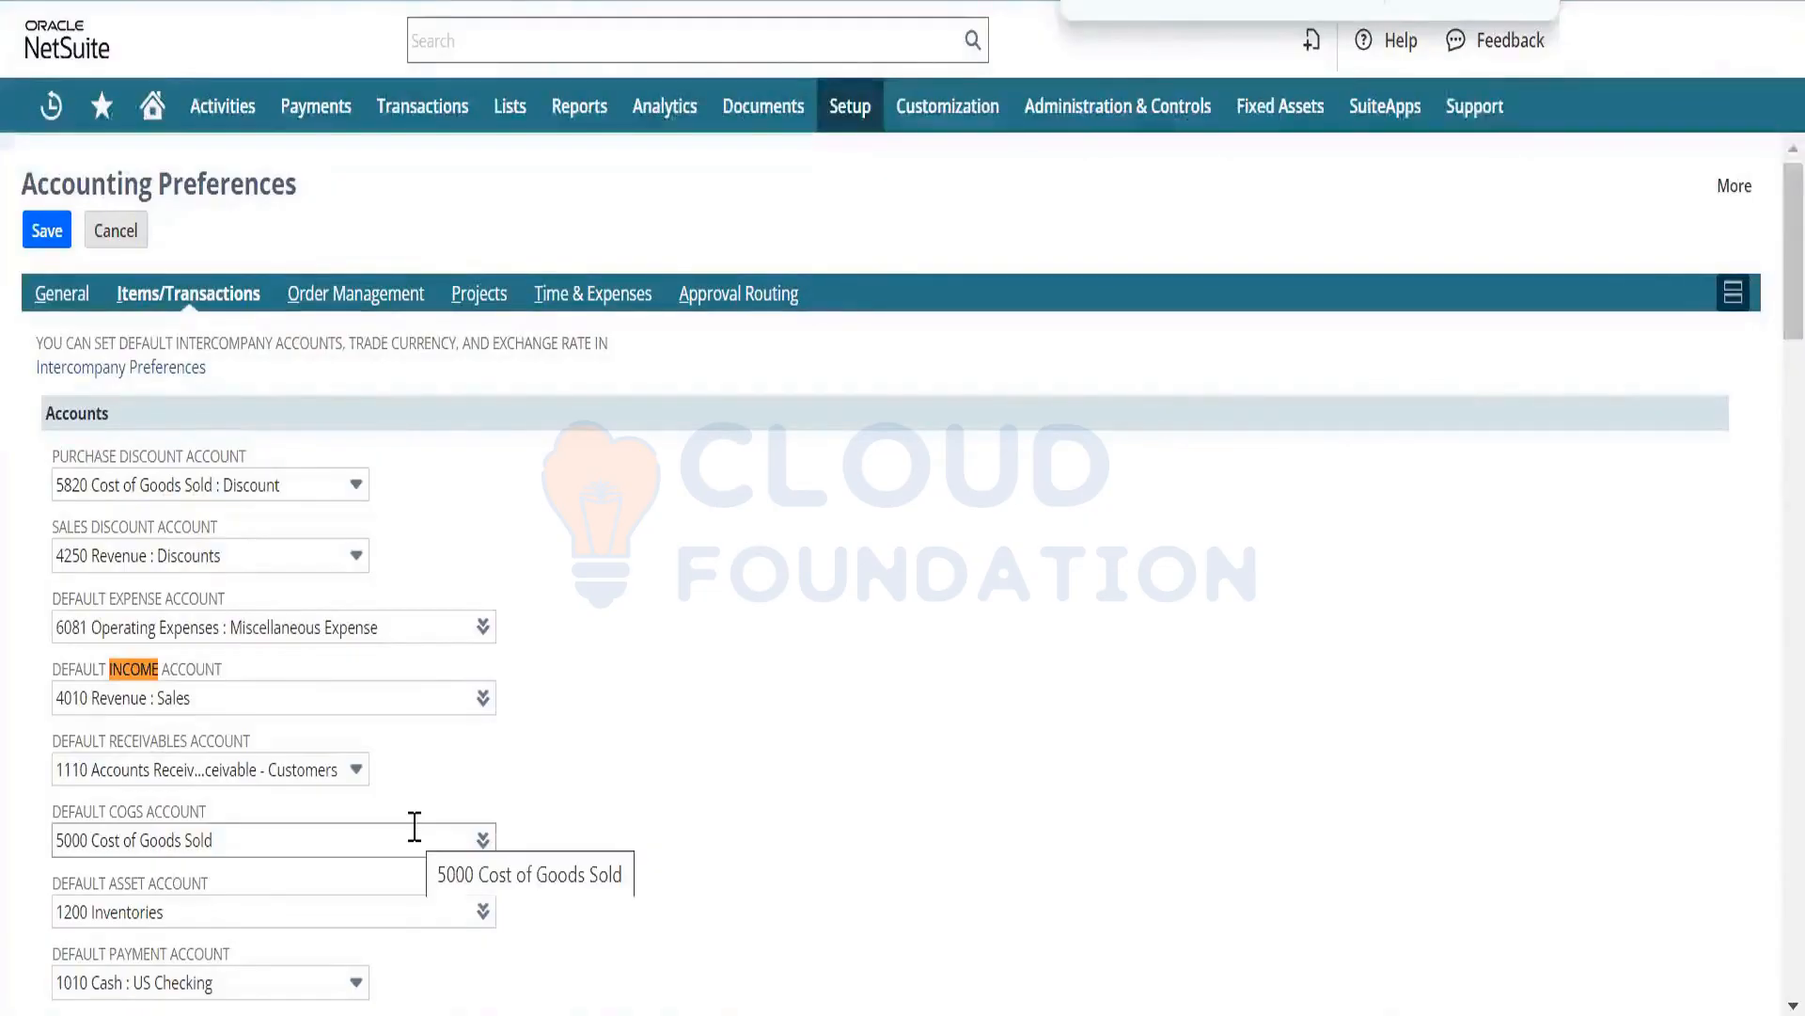
Compare the default asset account in Accounting Preferences with the asset account on the Refrigirator item.
drag(205, 911, 64, 917)
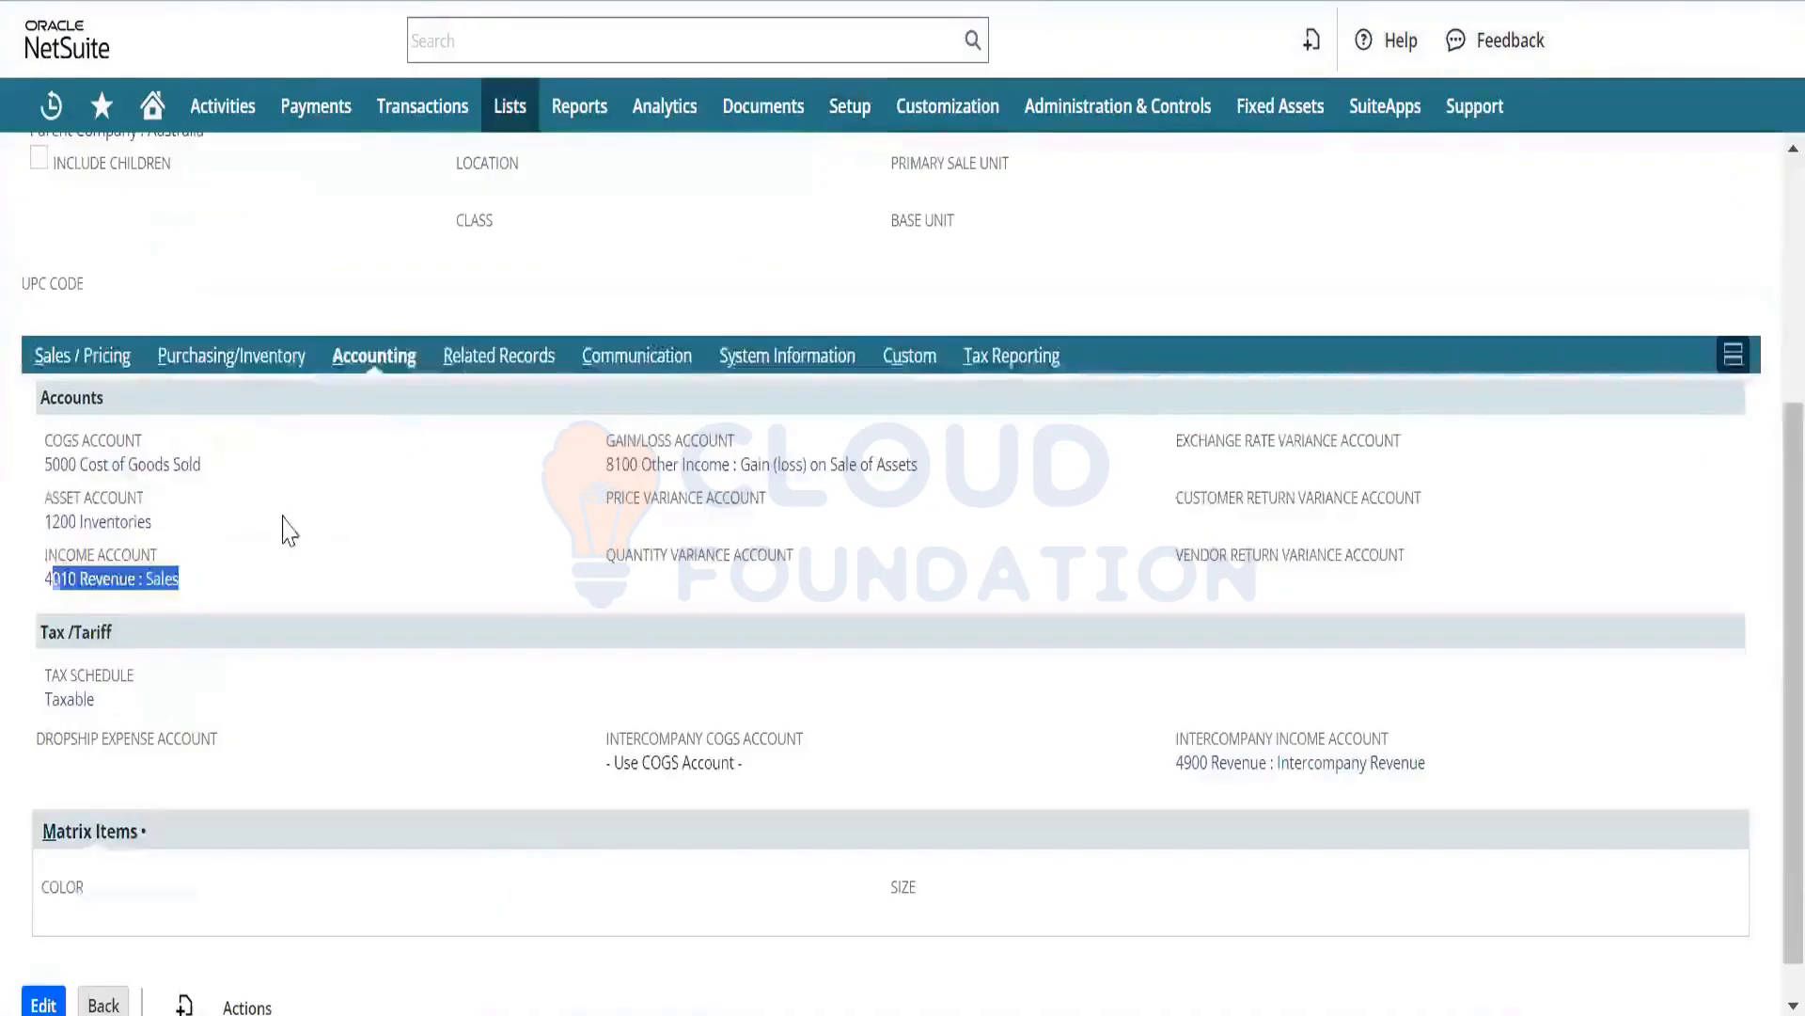
click(249, 520)
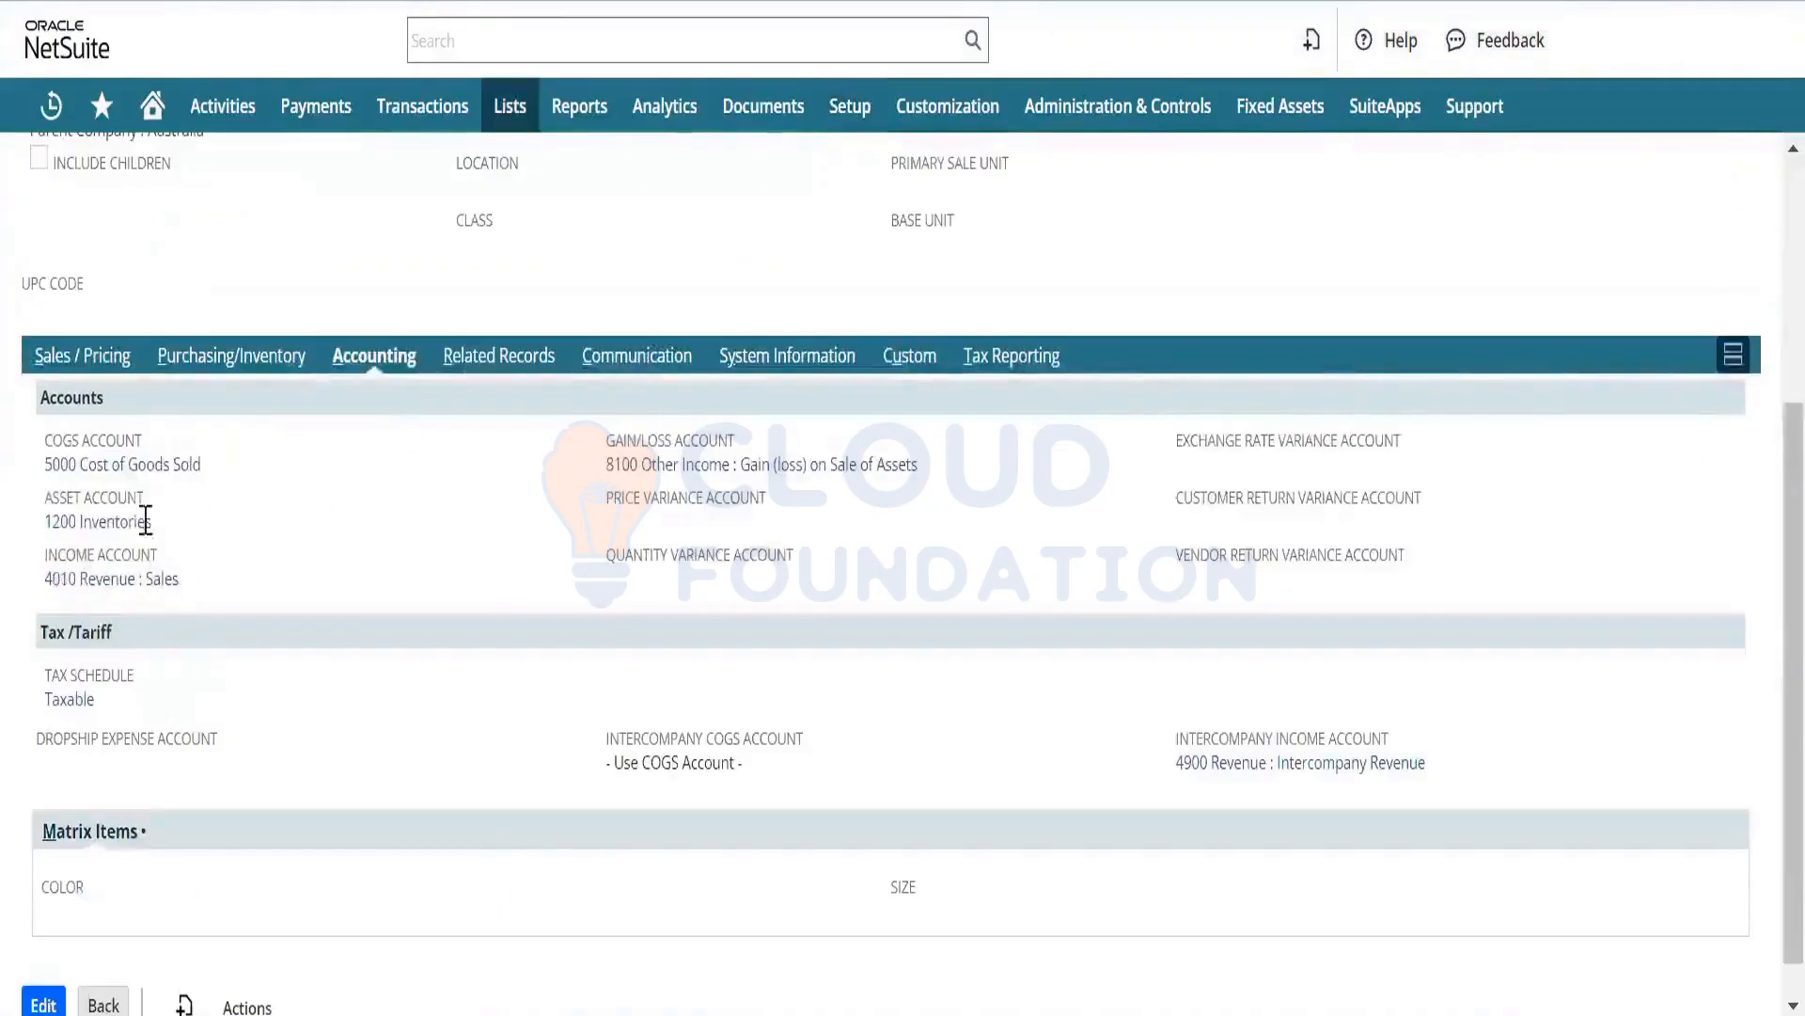
drag(154, 521, 44, 532)
click(206, 526)
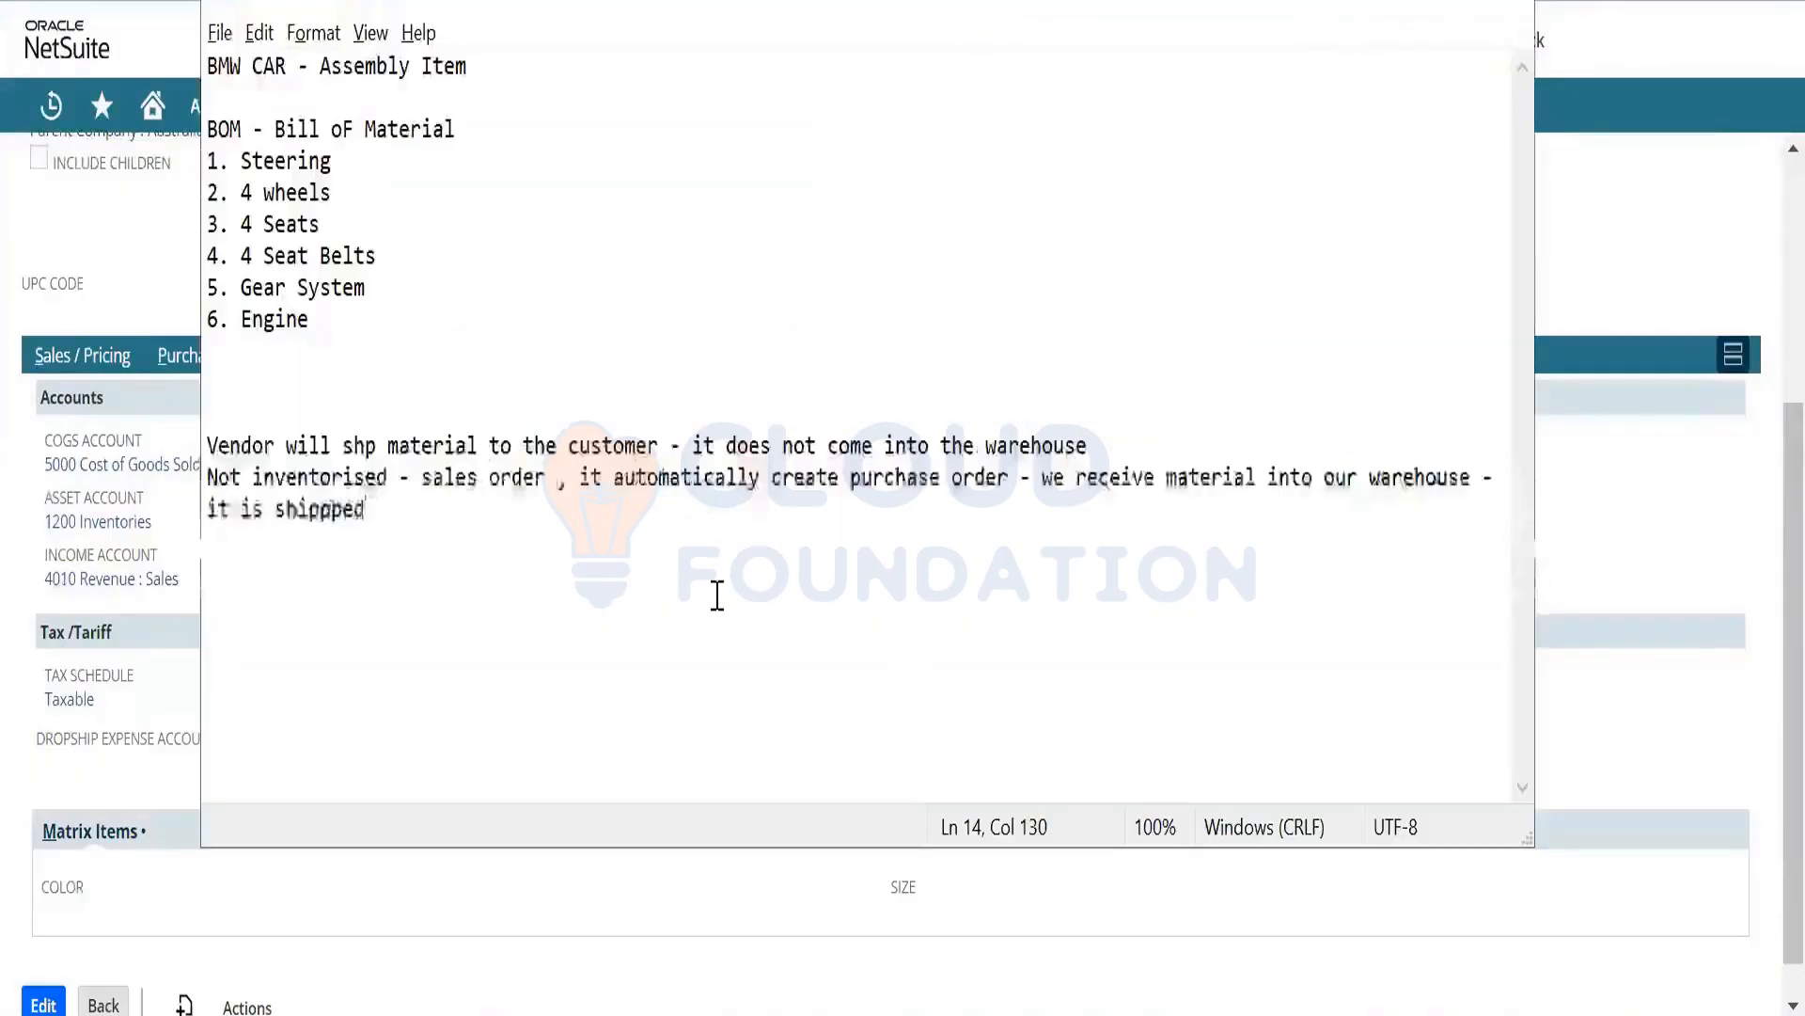
Switch to the Notepad notes and add the text "100 items - acccounting preference -" after a blank line at the end.
key(Return)
key(Return)
text(100)
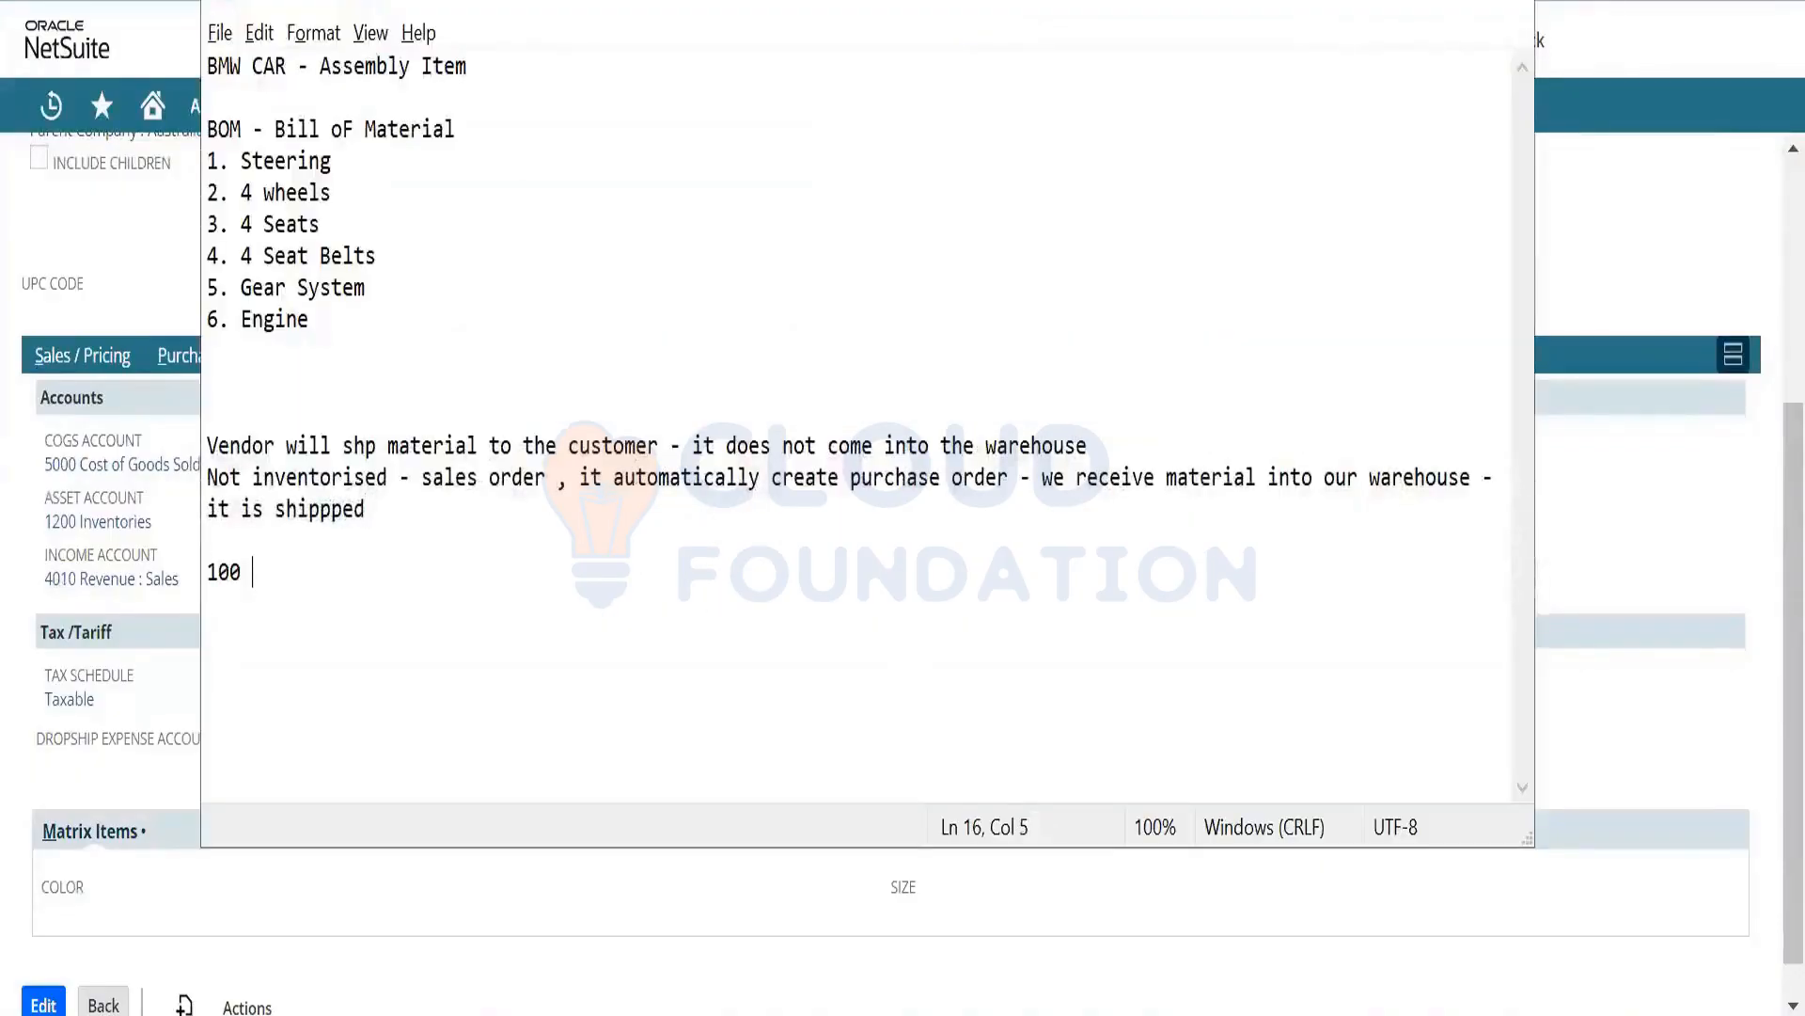
text( items)
text( - gene)
key(BackSpace)
key(BackSpace)
key(BackSpace)
key(BackSpace)
text(acc)
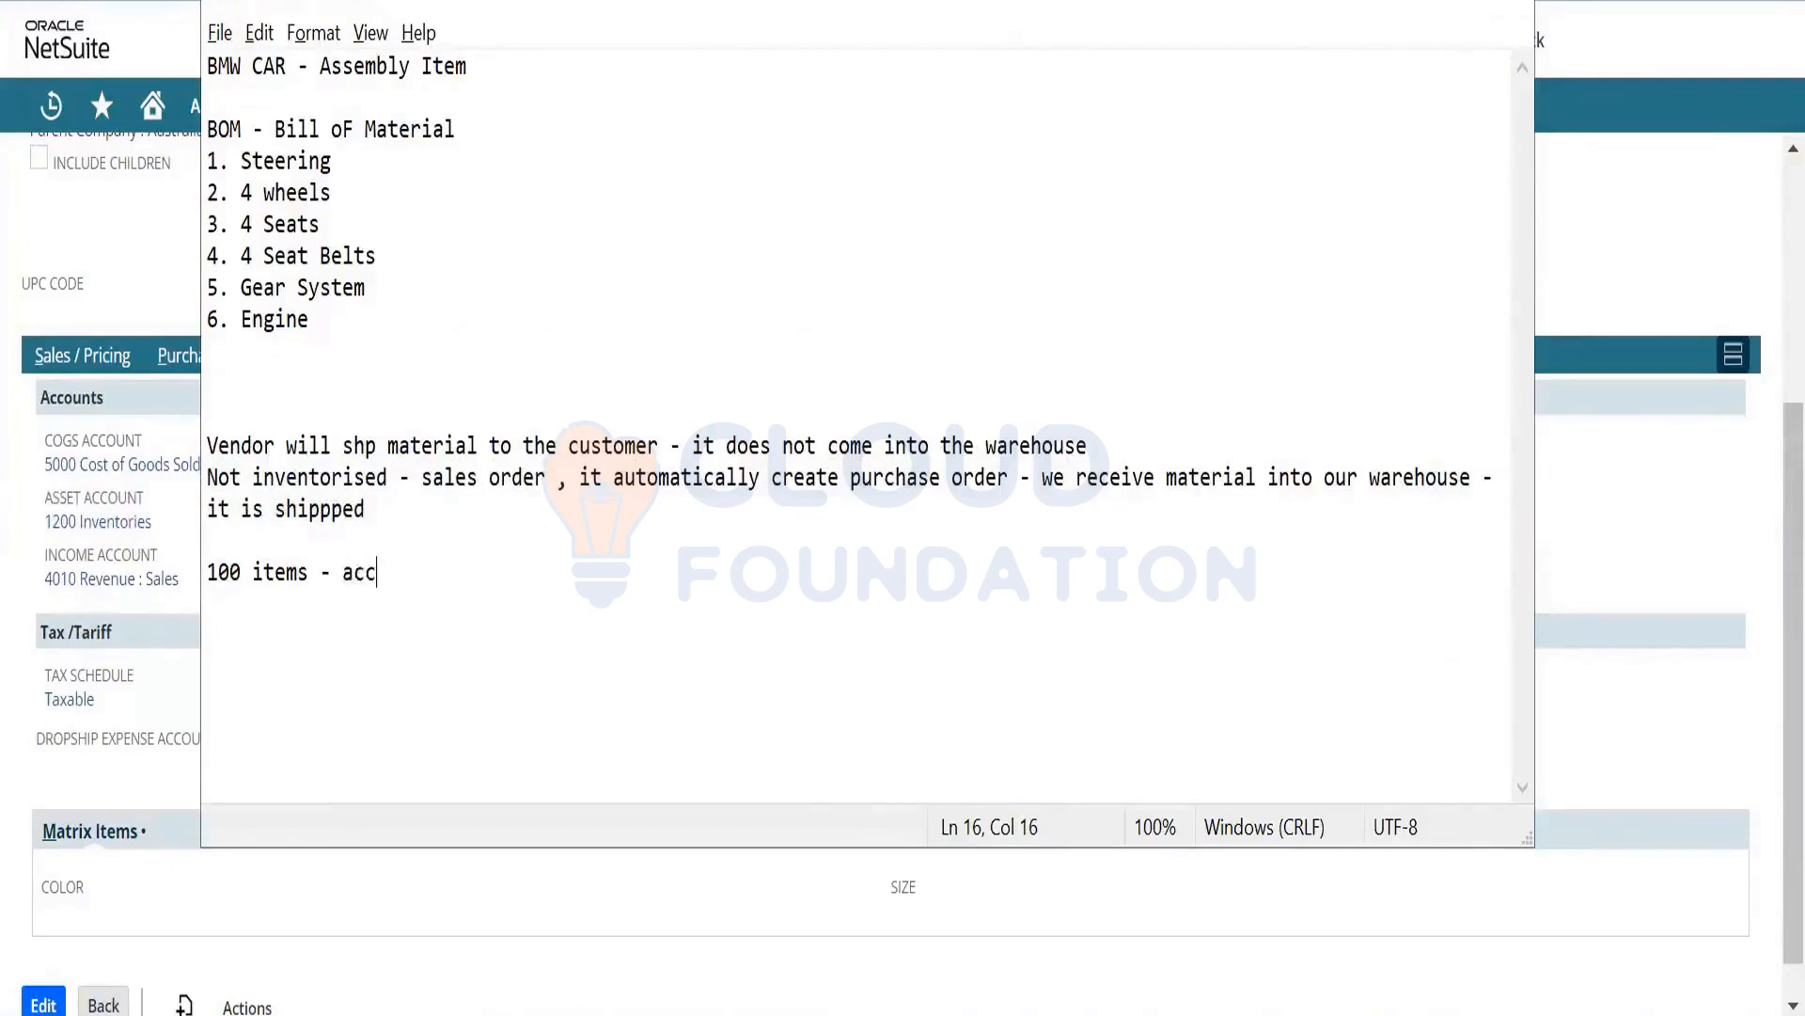
text(counting preference)
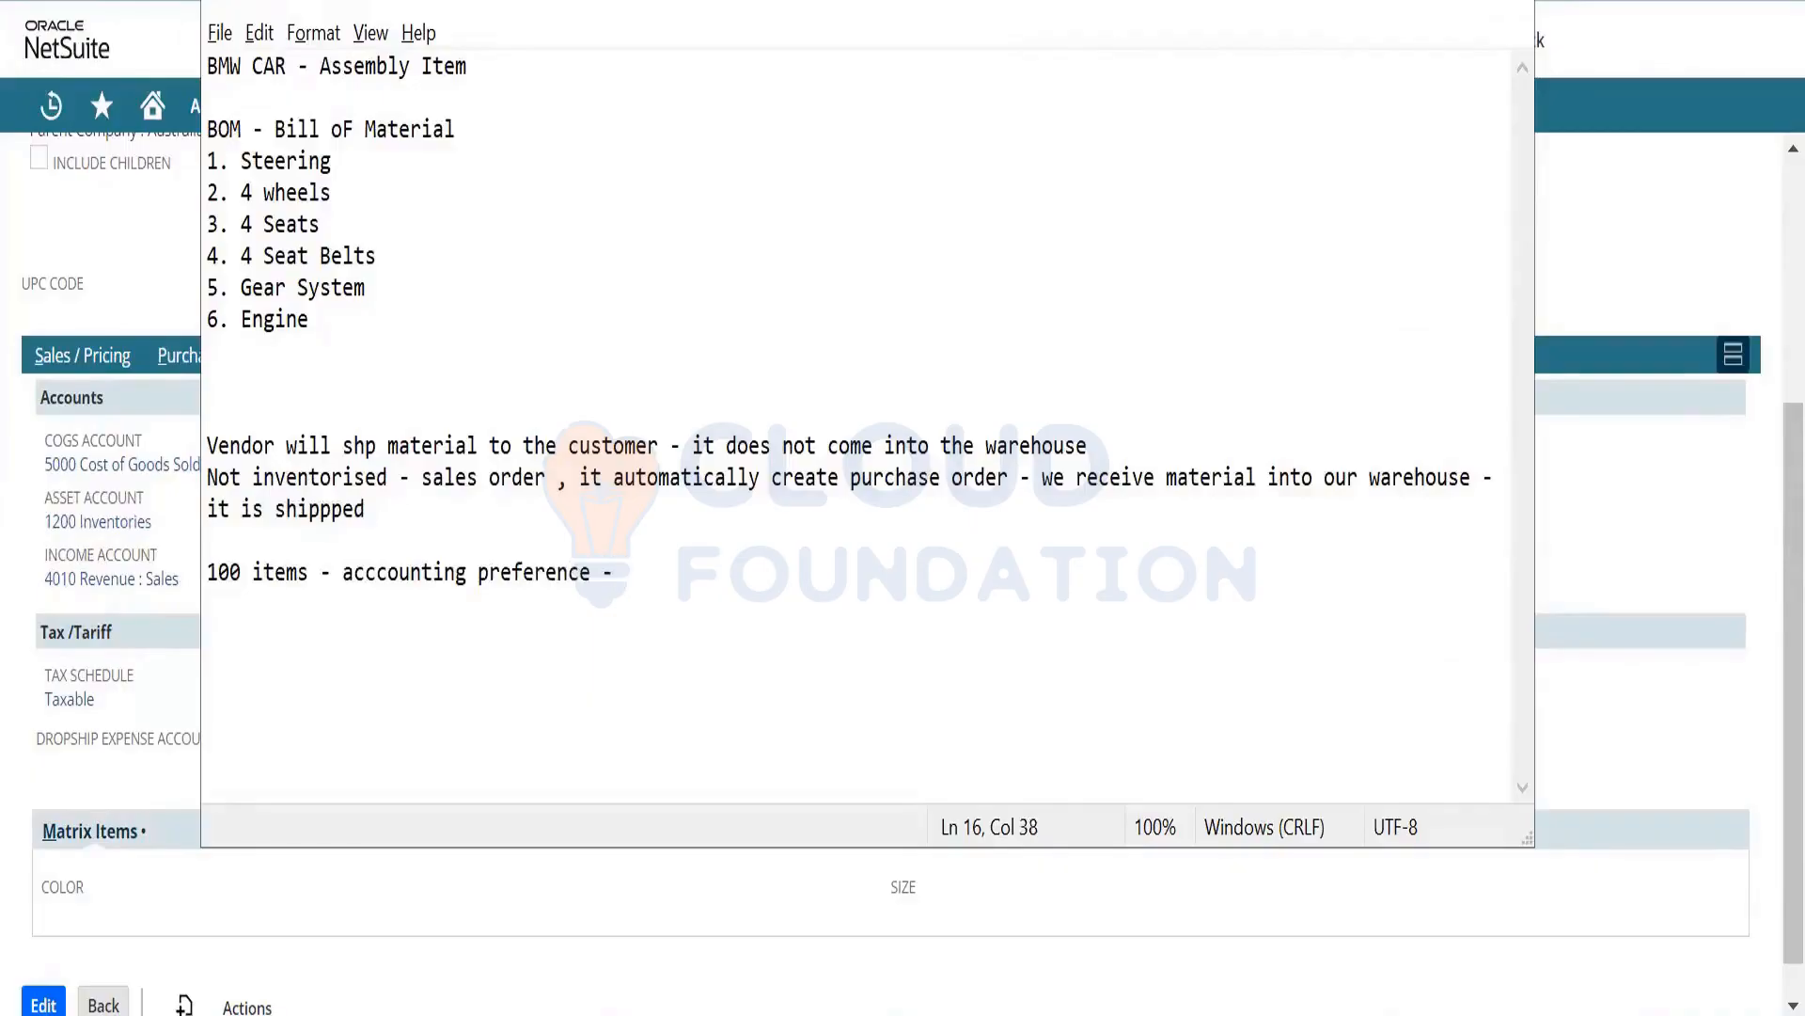
text(-)
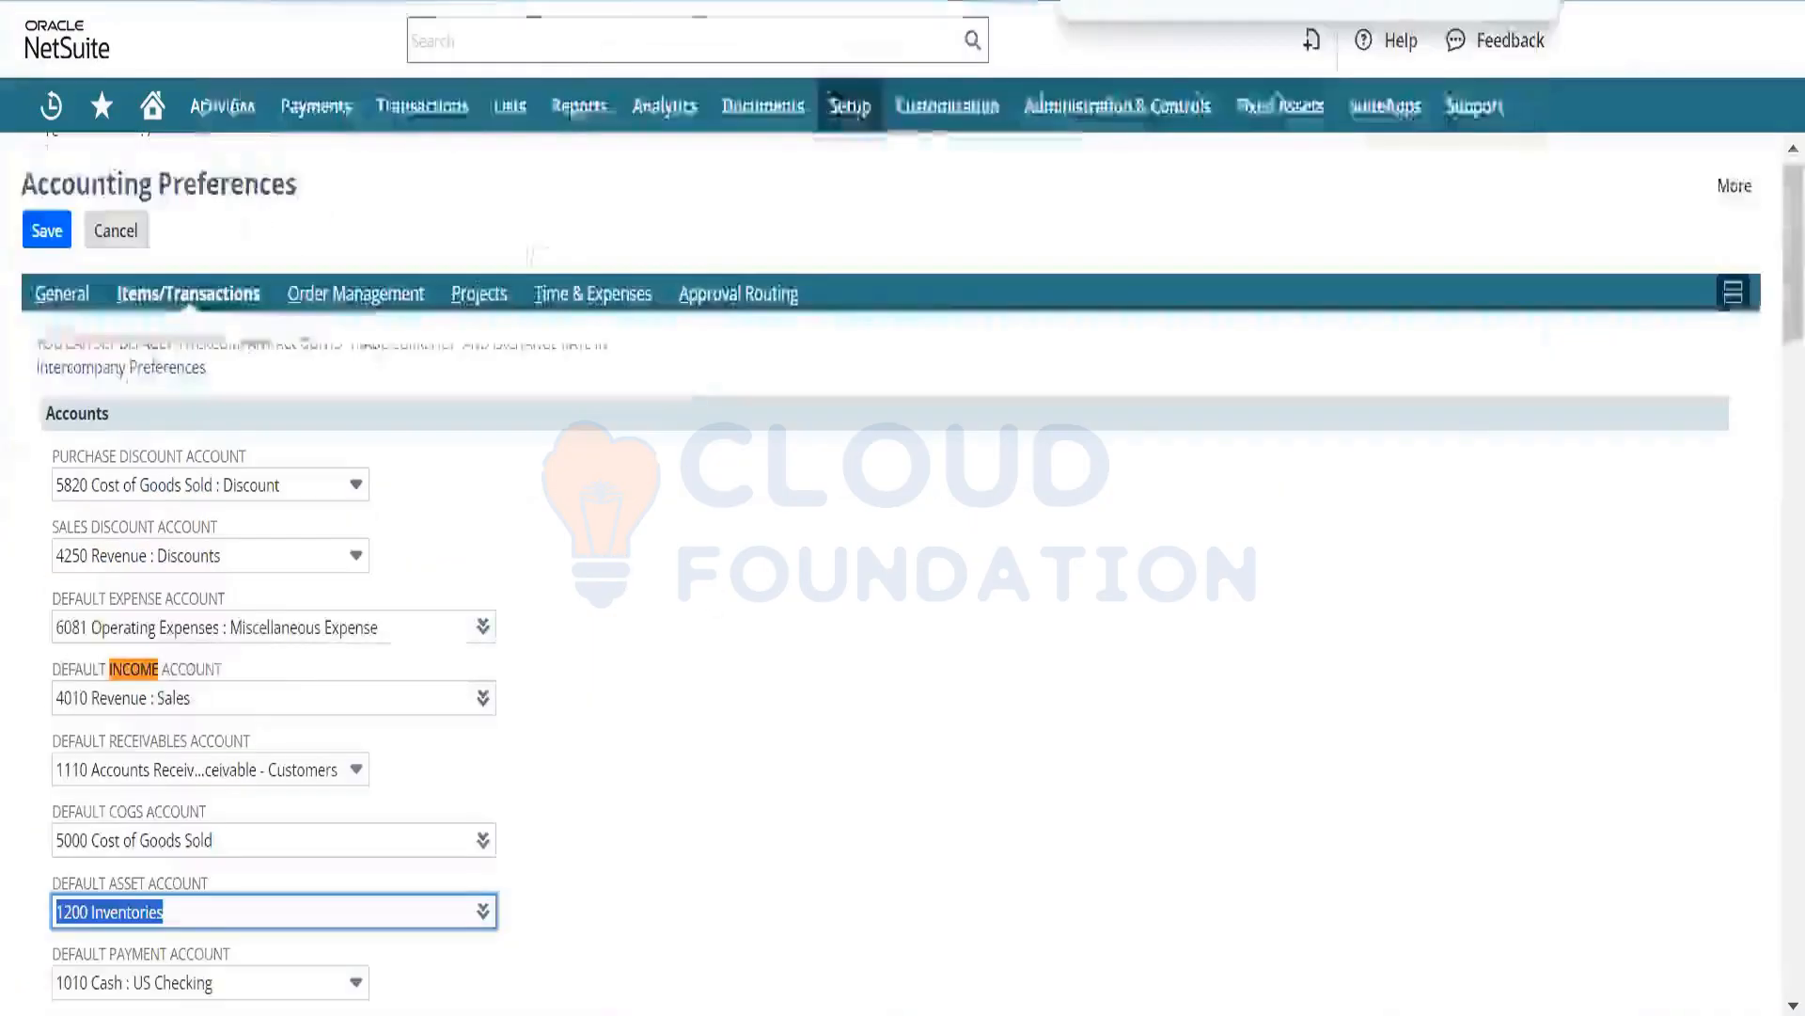
Finish the new note line with "defaulted", highlight "100 items" in it, and return to the Accounting Preferences page.
key(alt+Tab)
text(defaulted)
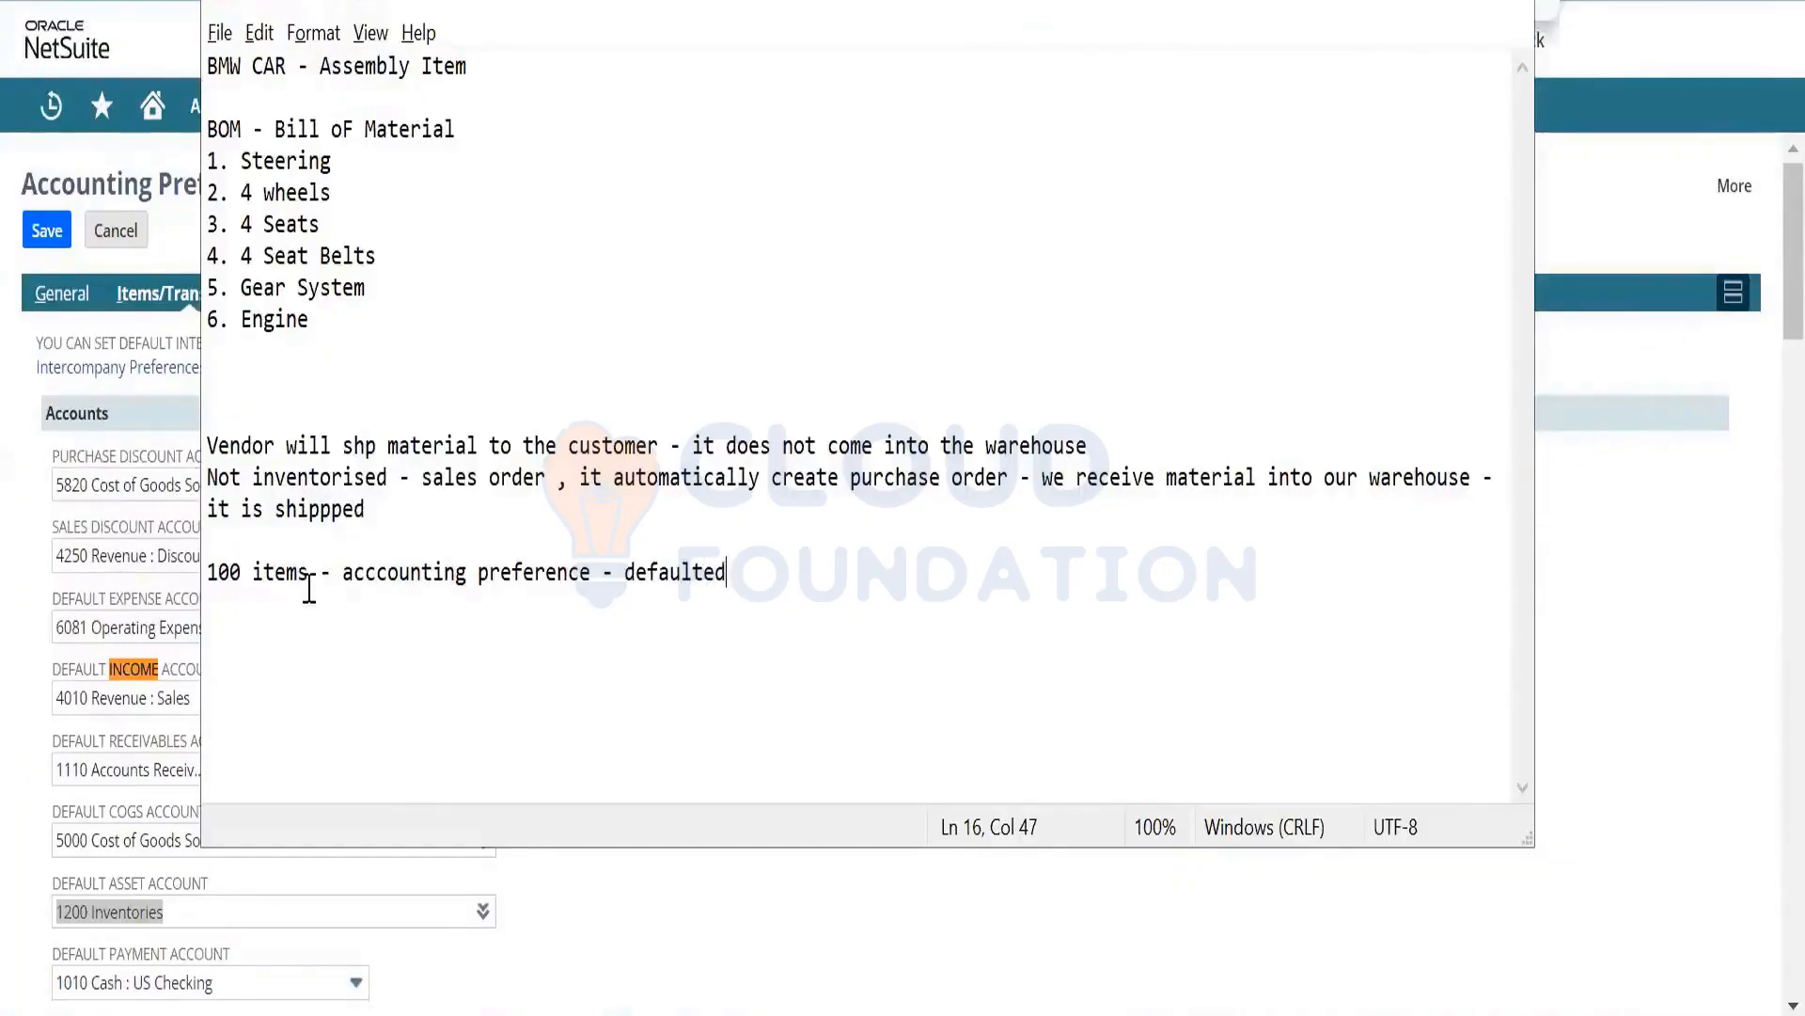
drag(309, 576, 146, 578)
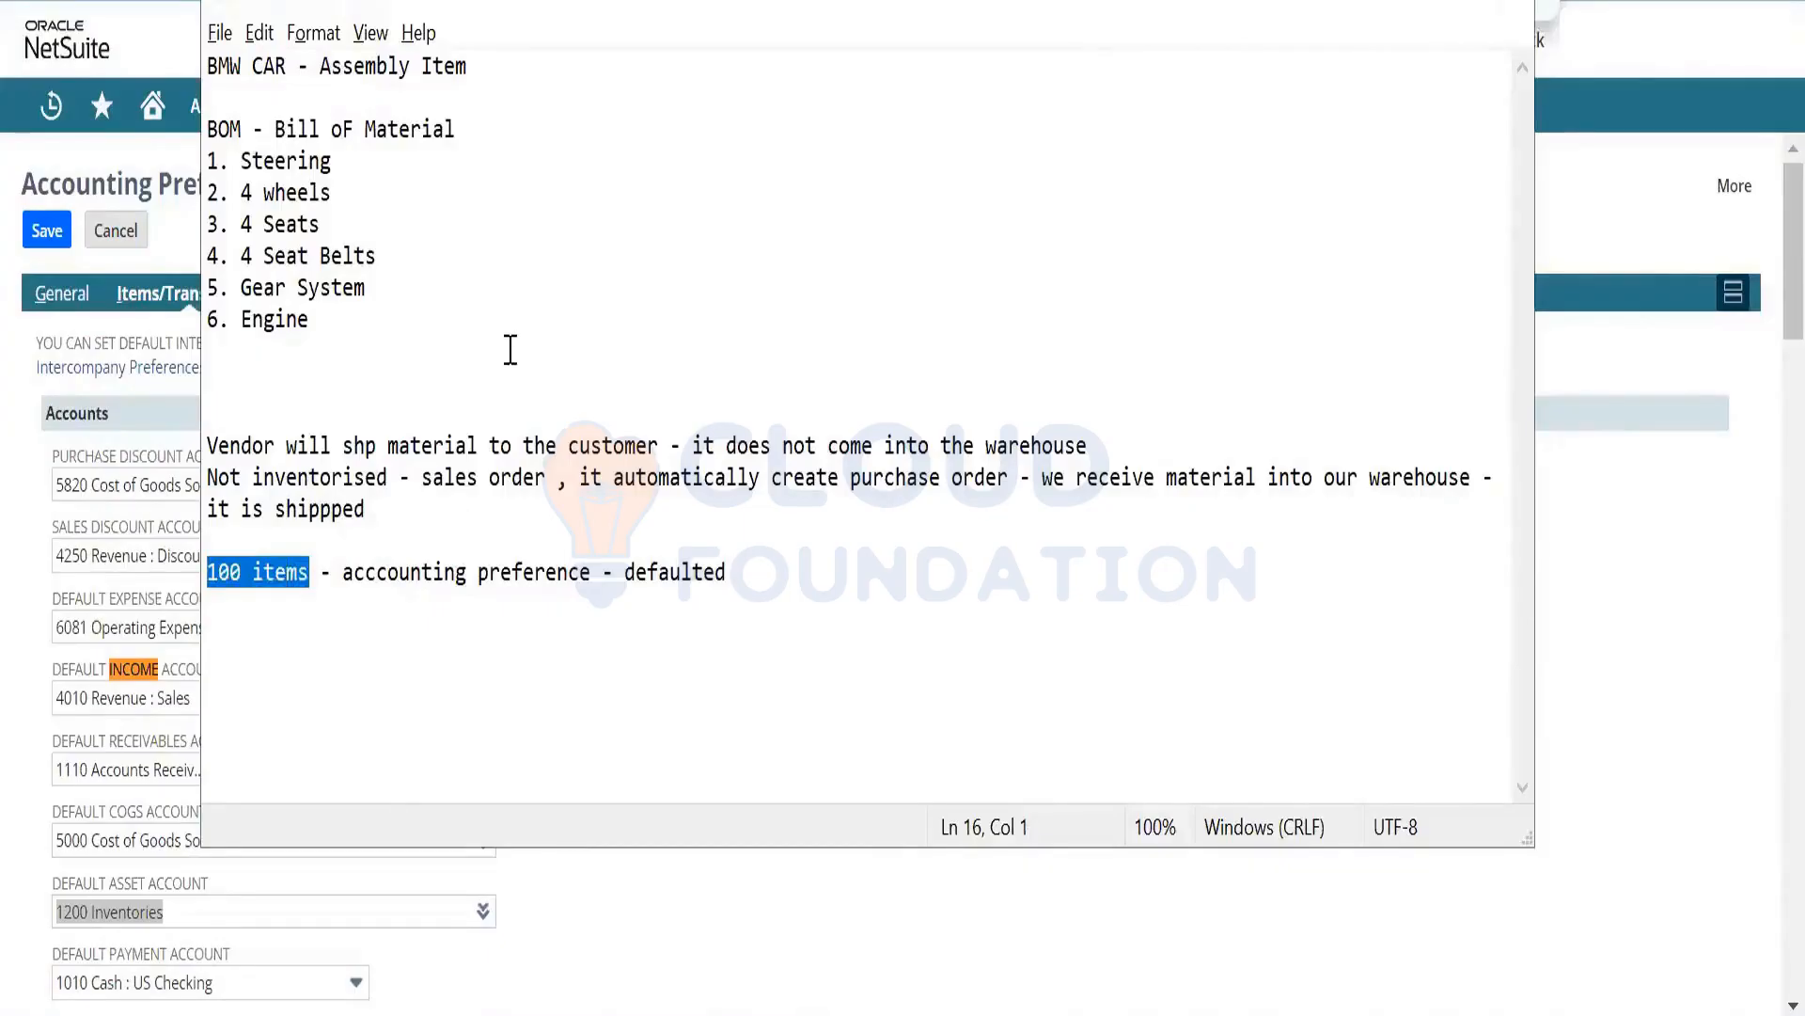
click(1596, 634)
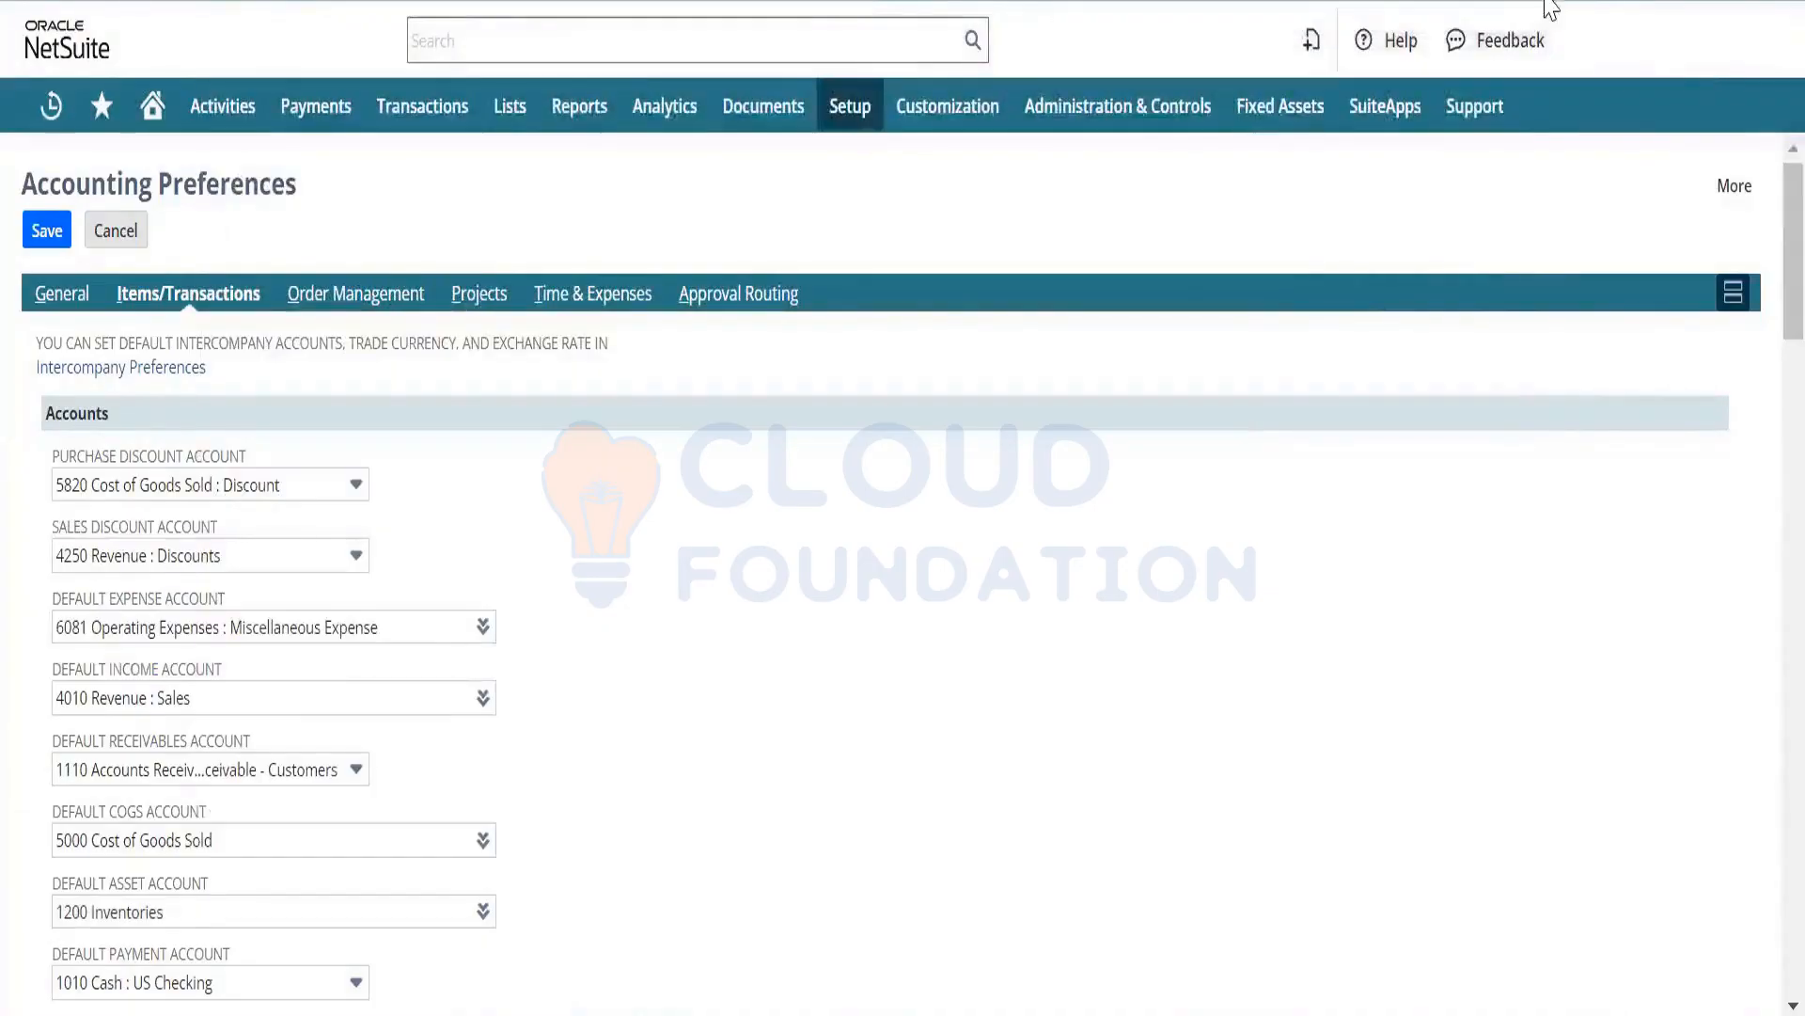
Set the Default Bill Quantity Variance Account in Accounting Preferences to 1210 Inventories : Inventory In Stock.
scroll(1765, 237, down, 1)
scroll(1765, 237, down, 2)
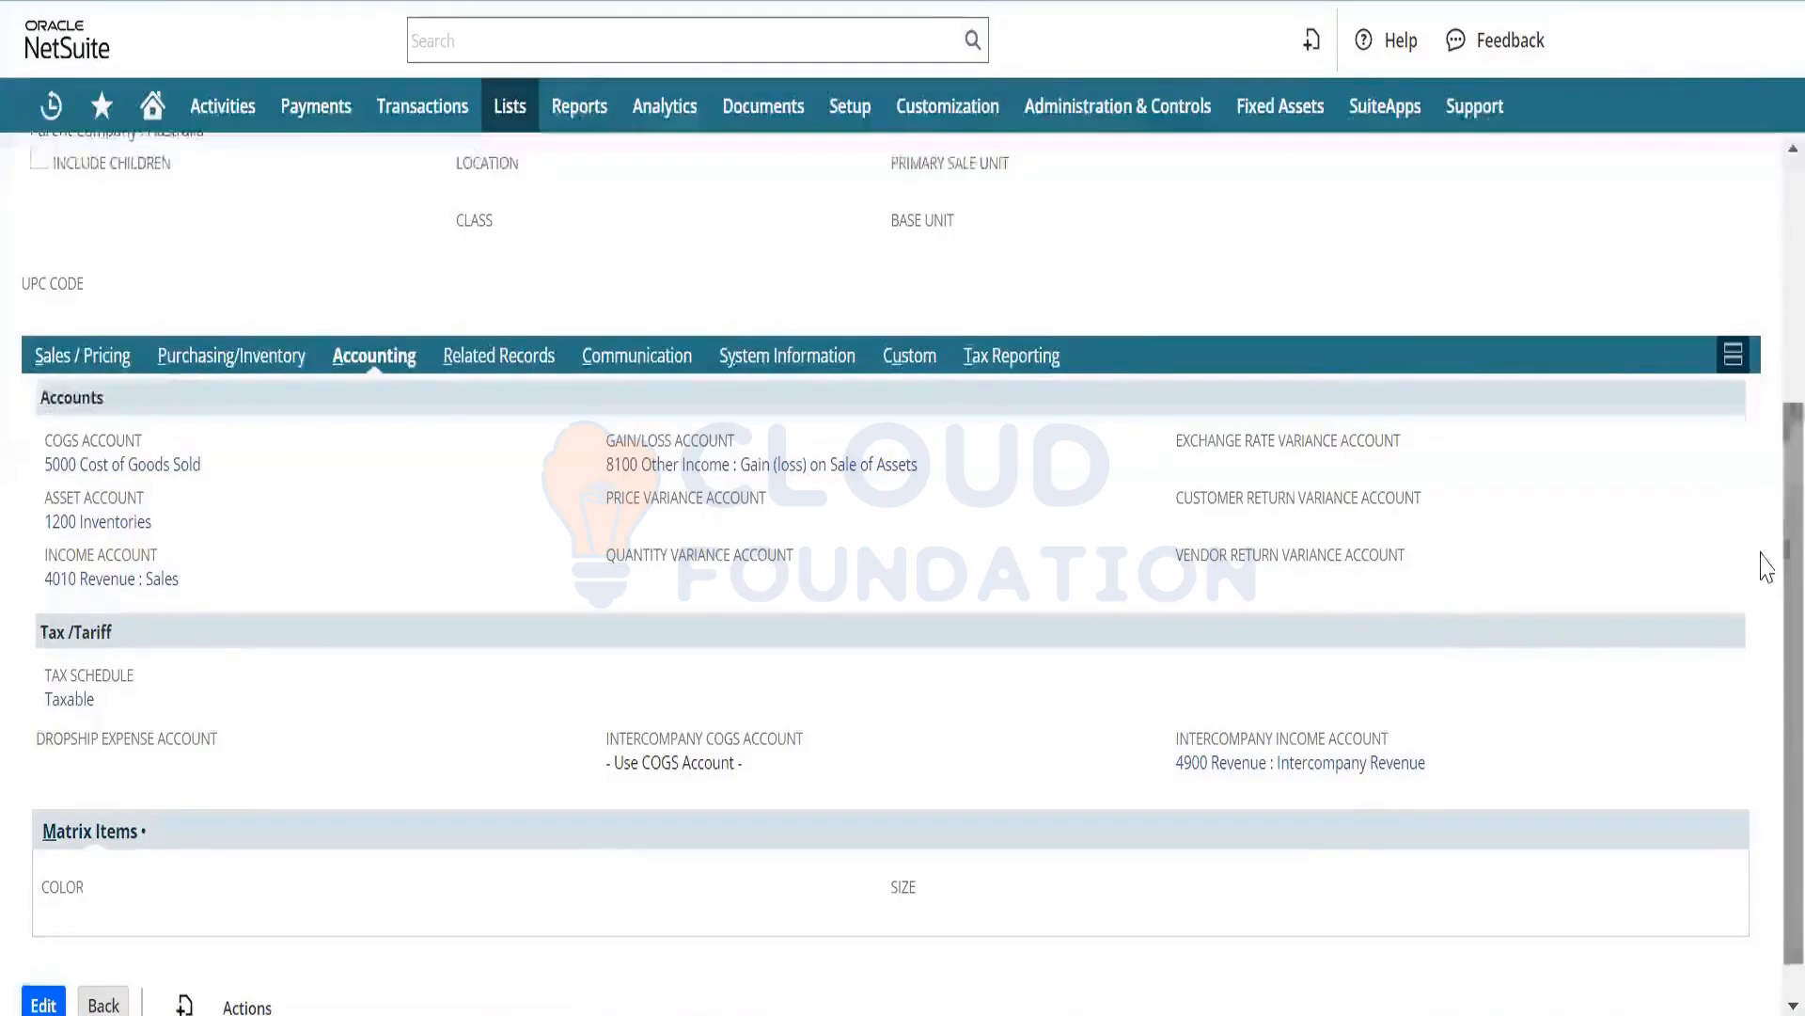
scroll(1763, 574, down, 1)
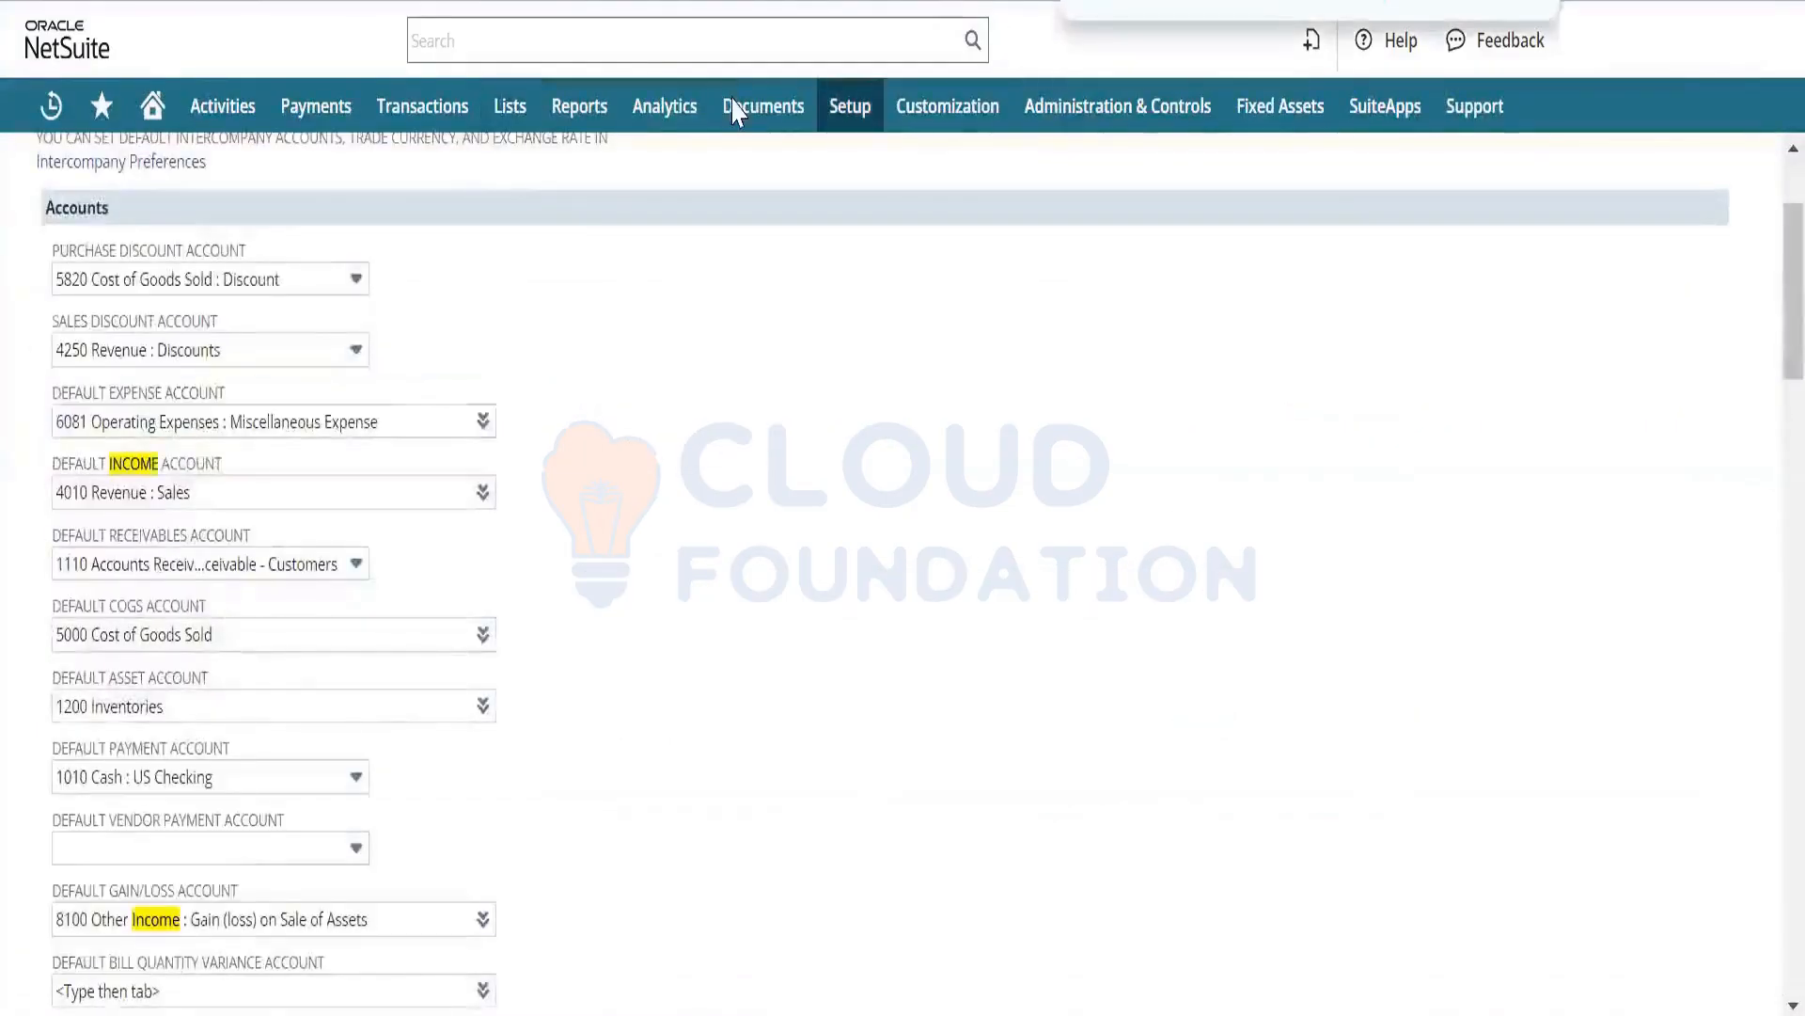
scroll(788, 304, down, 10)
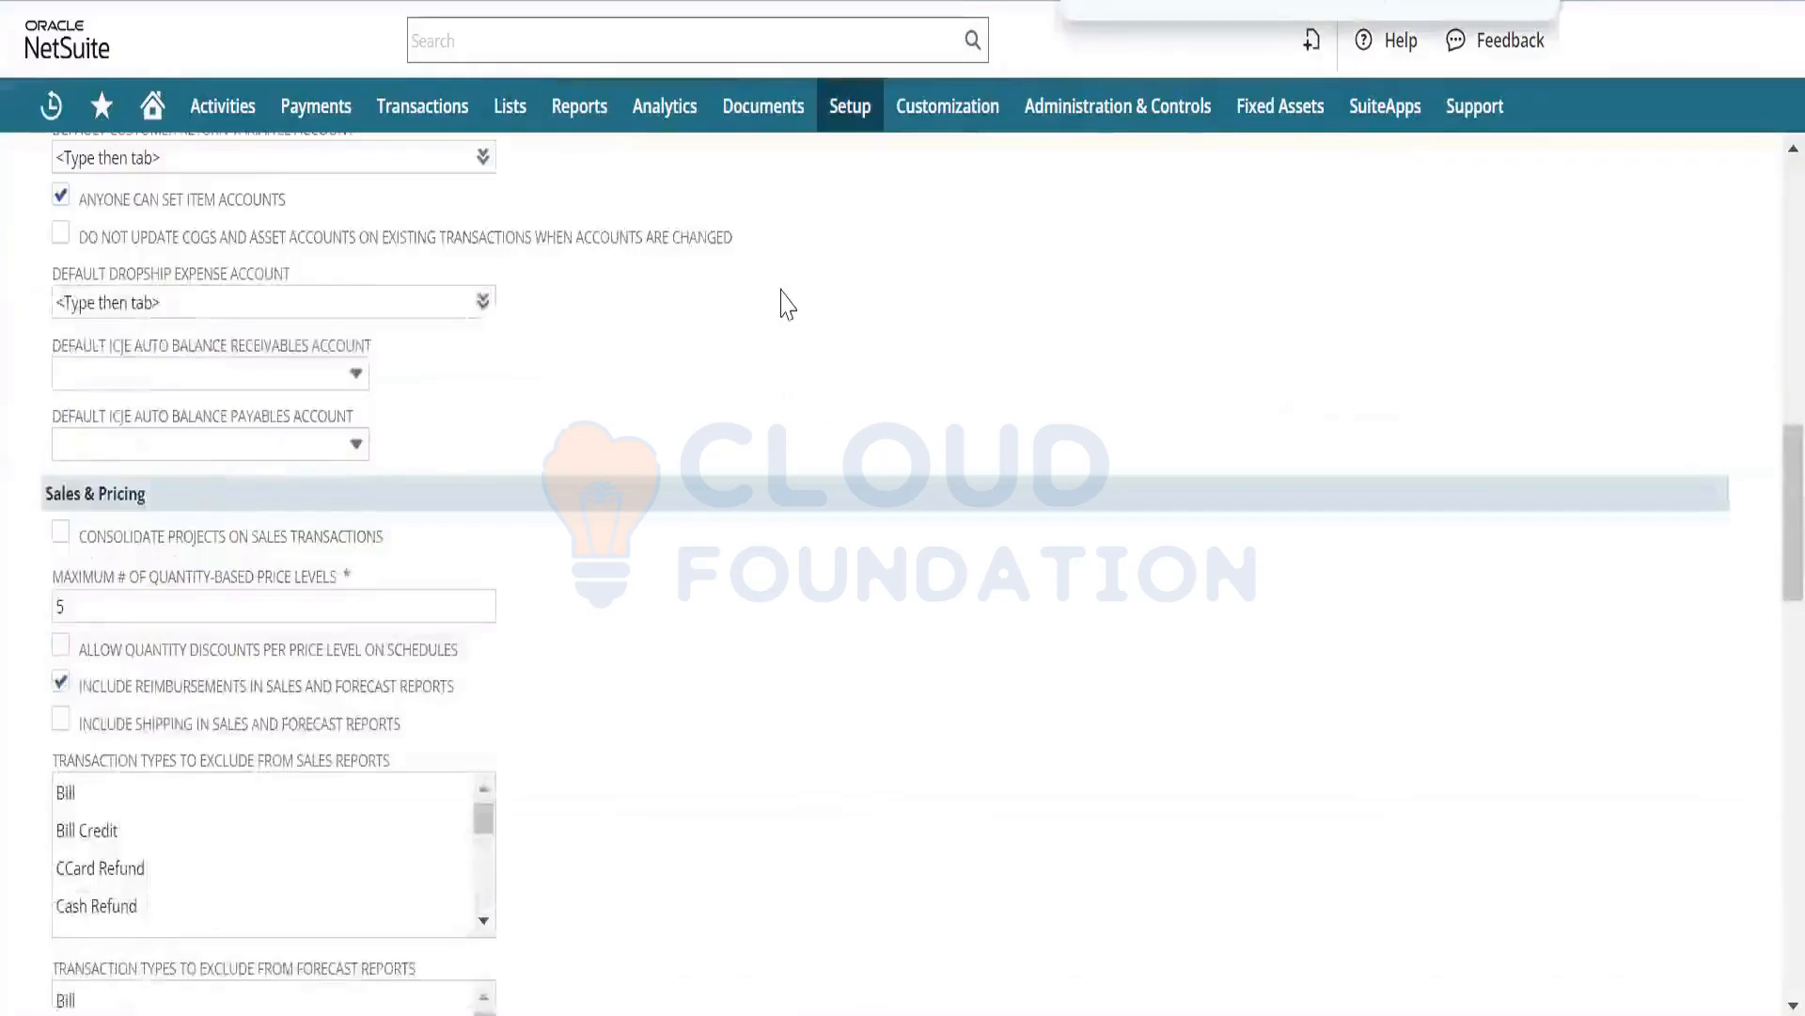
scroll(788, 304, up, 8)
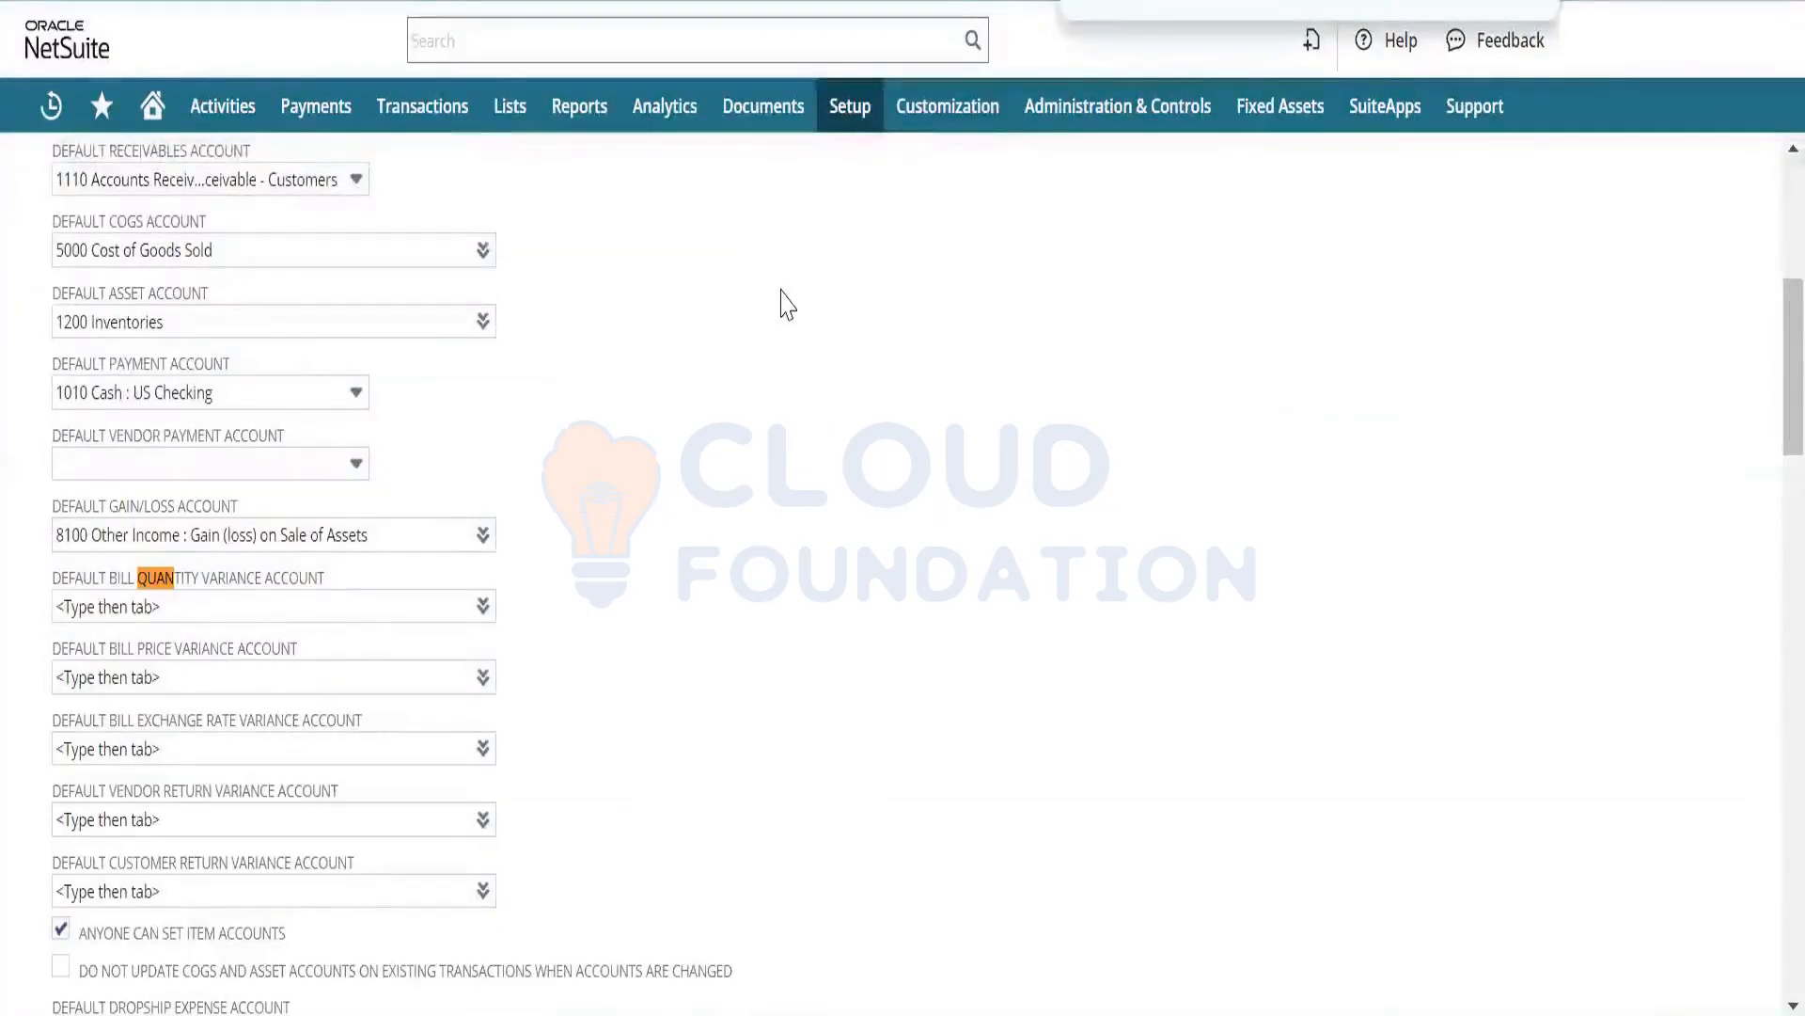
click(132, 602)
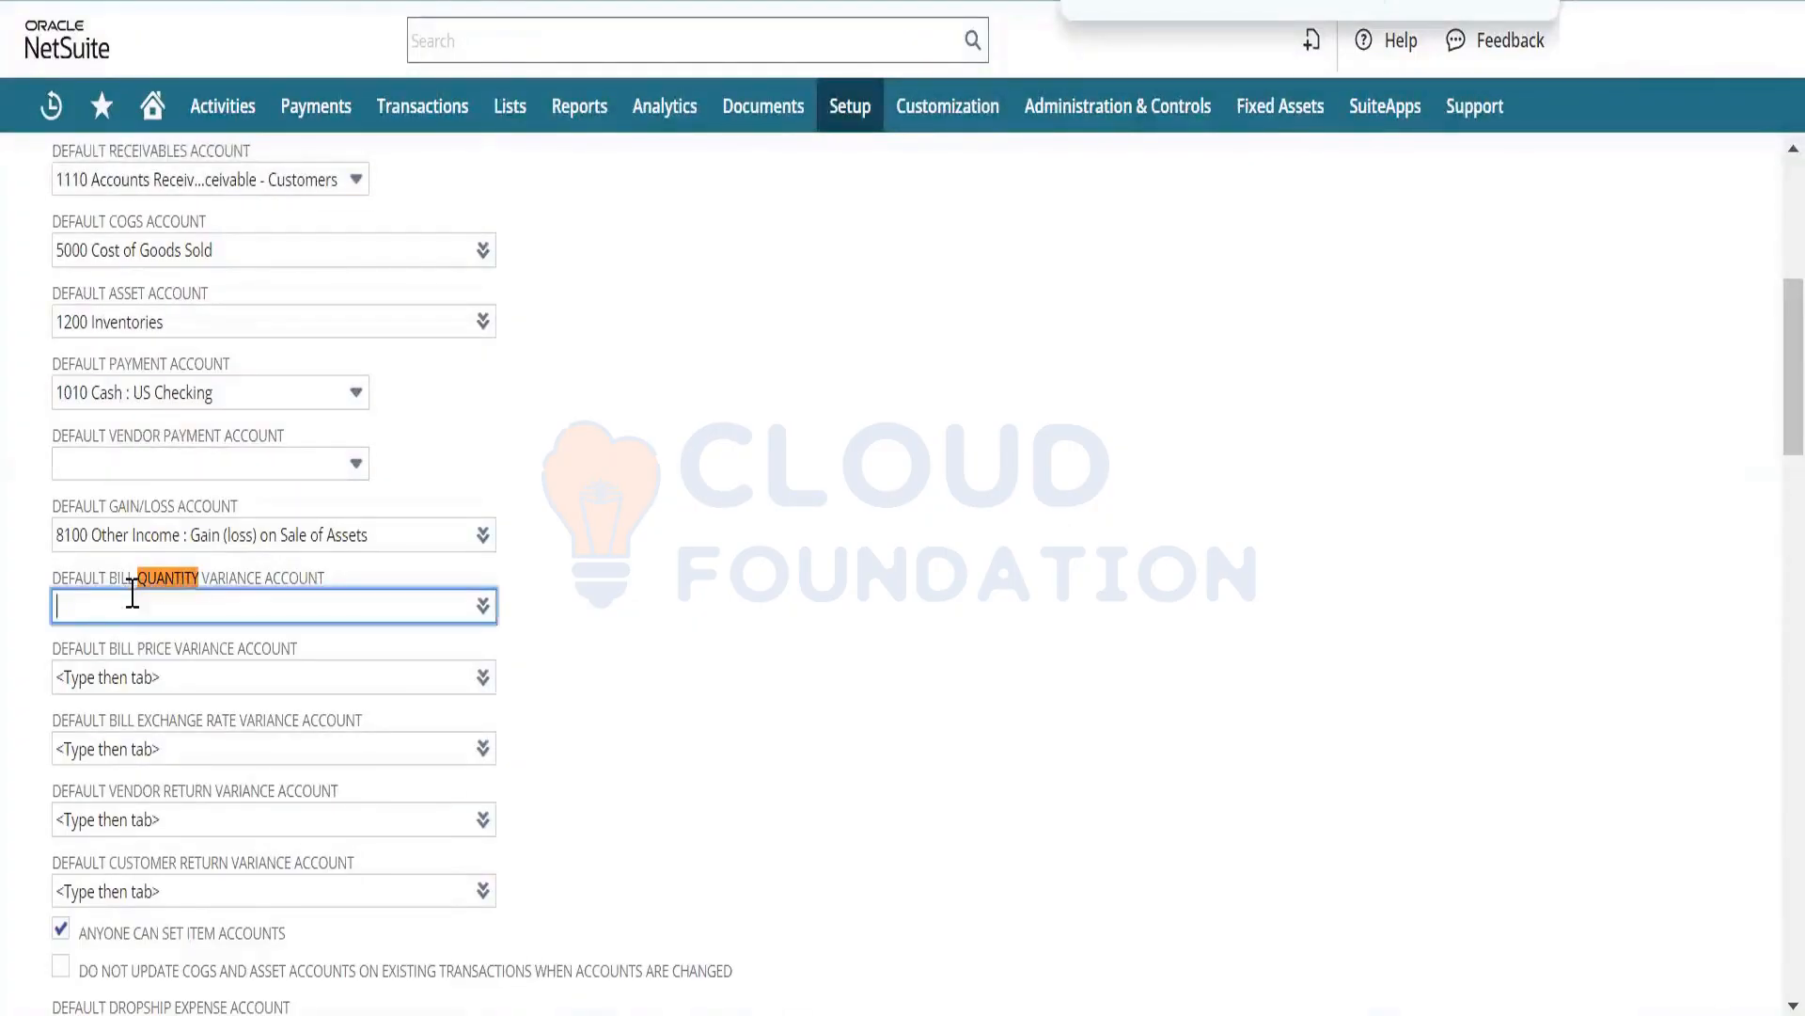
click(481, 612)
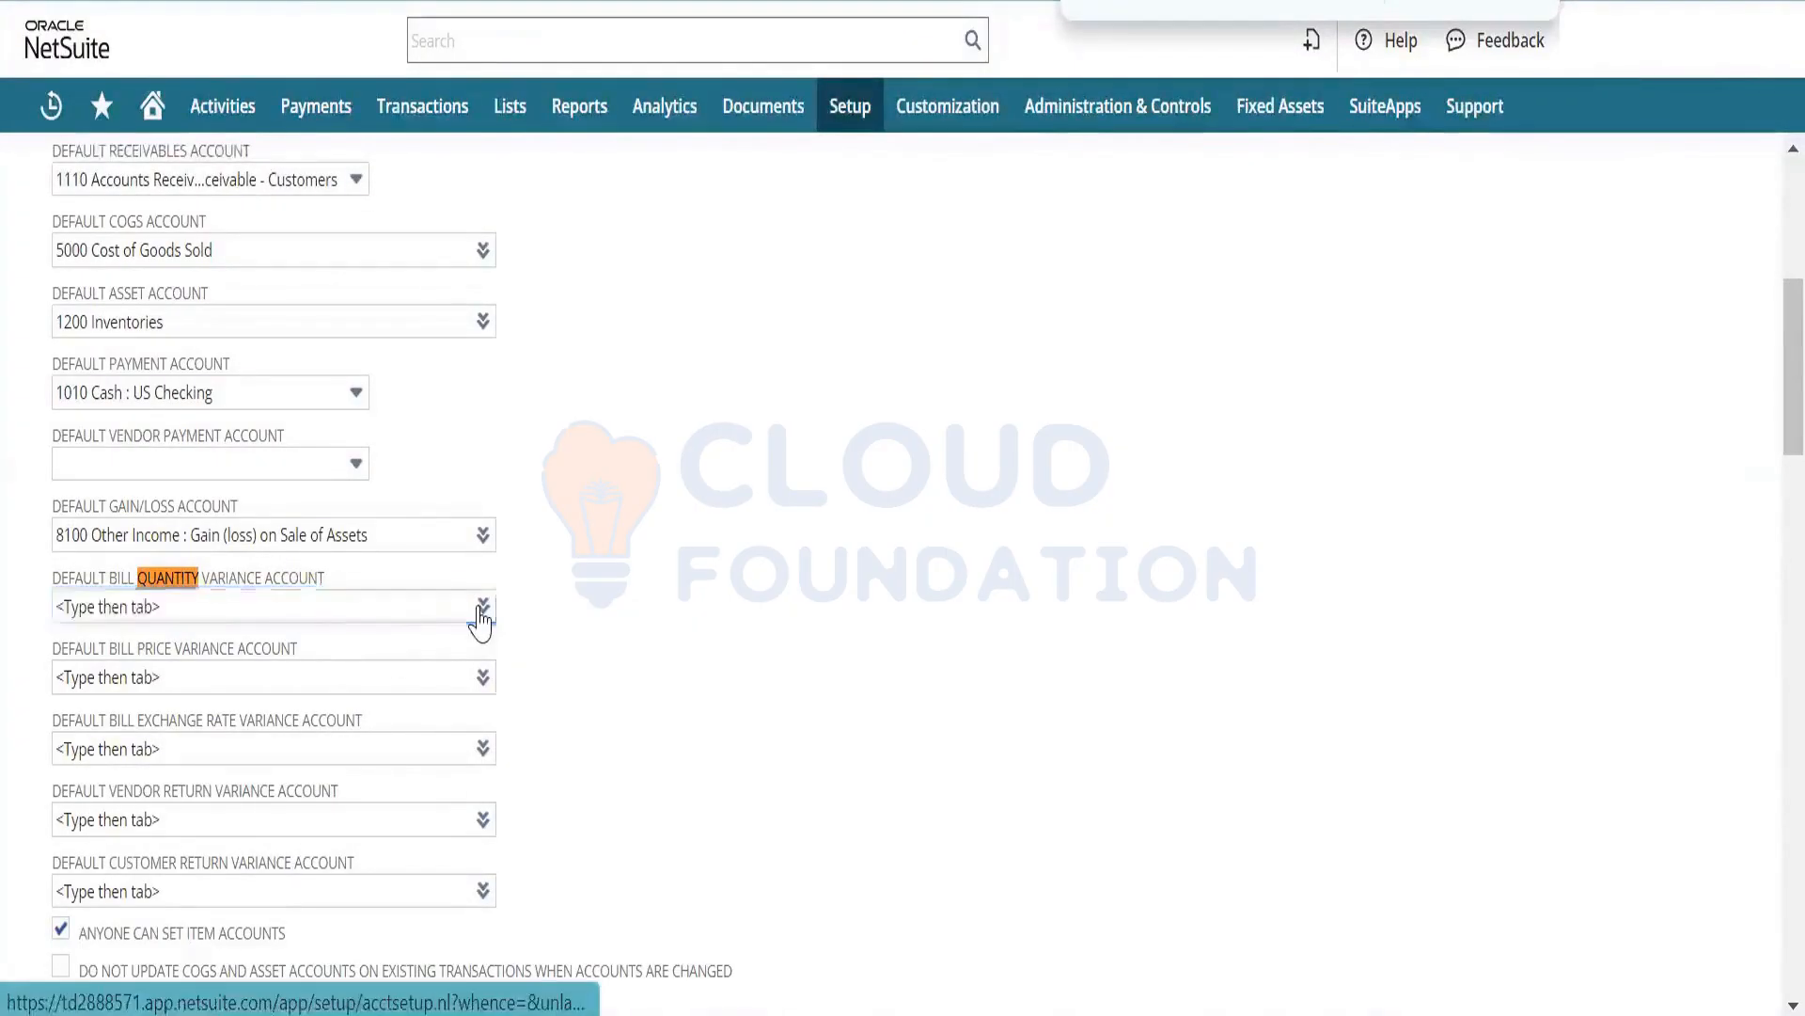
click(466, 641)
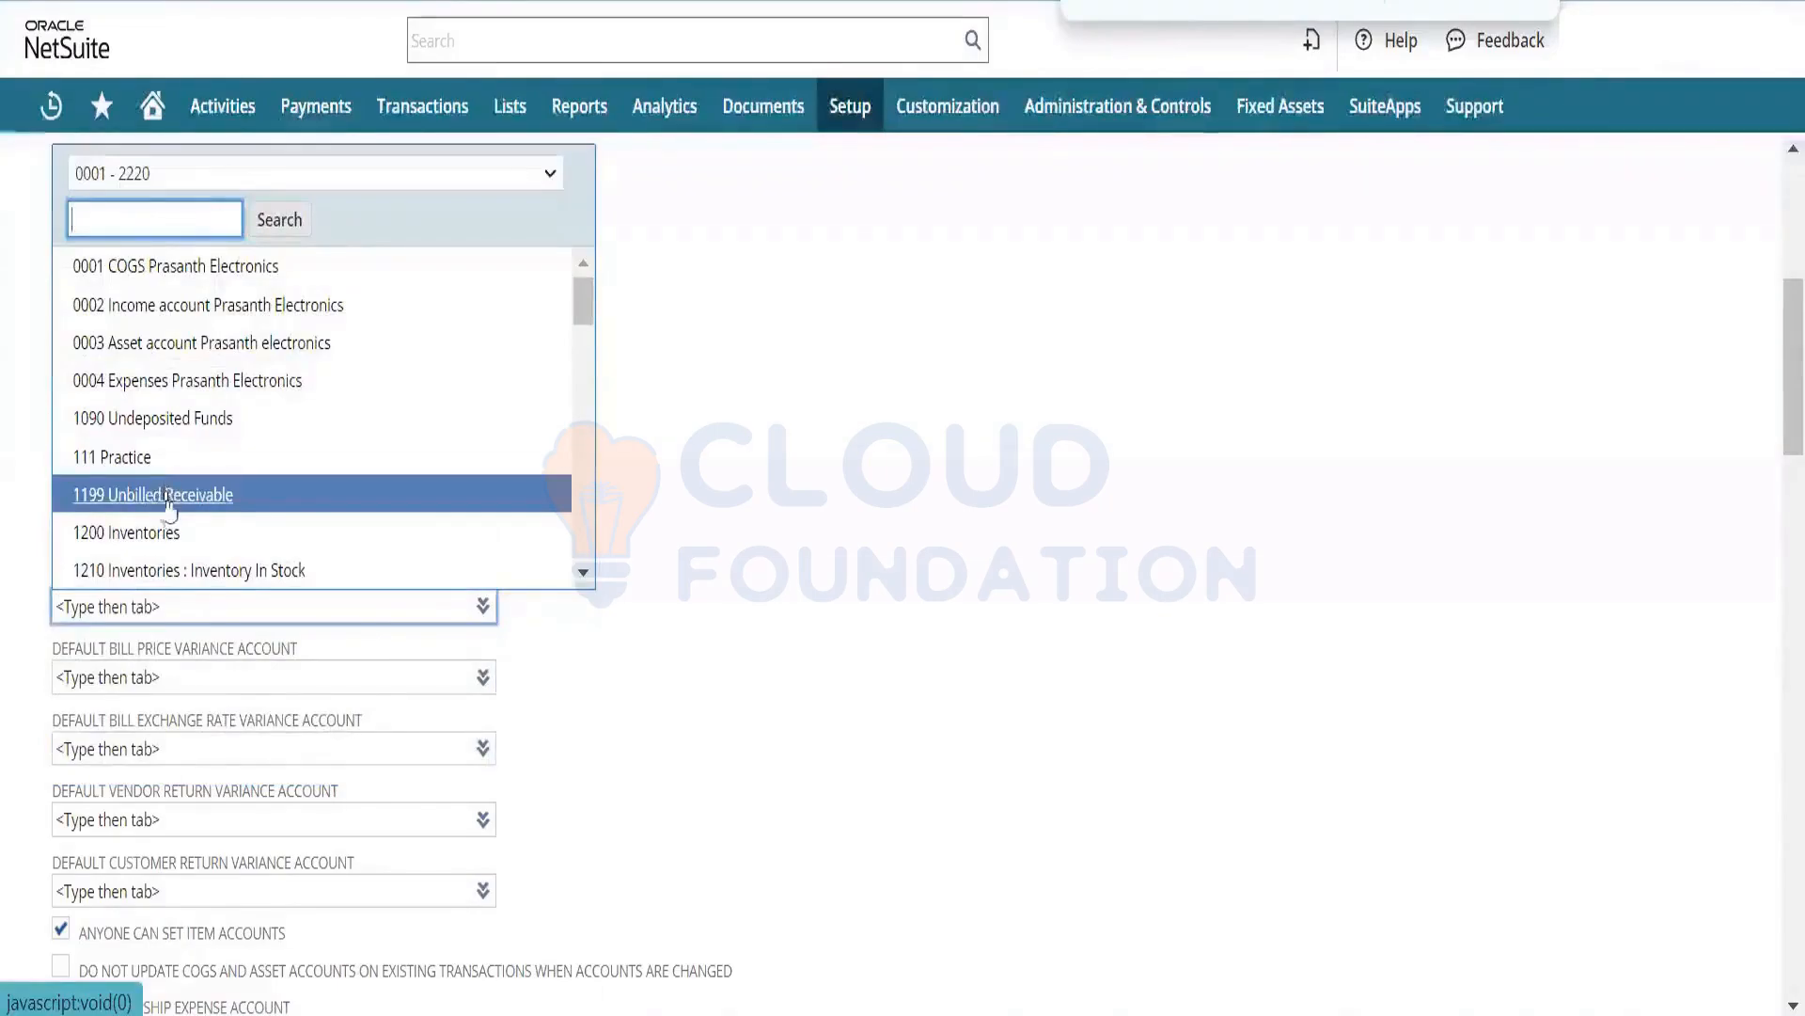
click(178, 570)
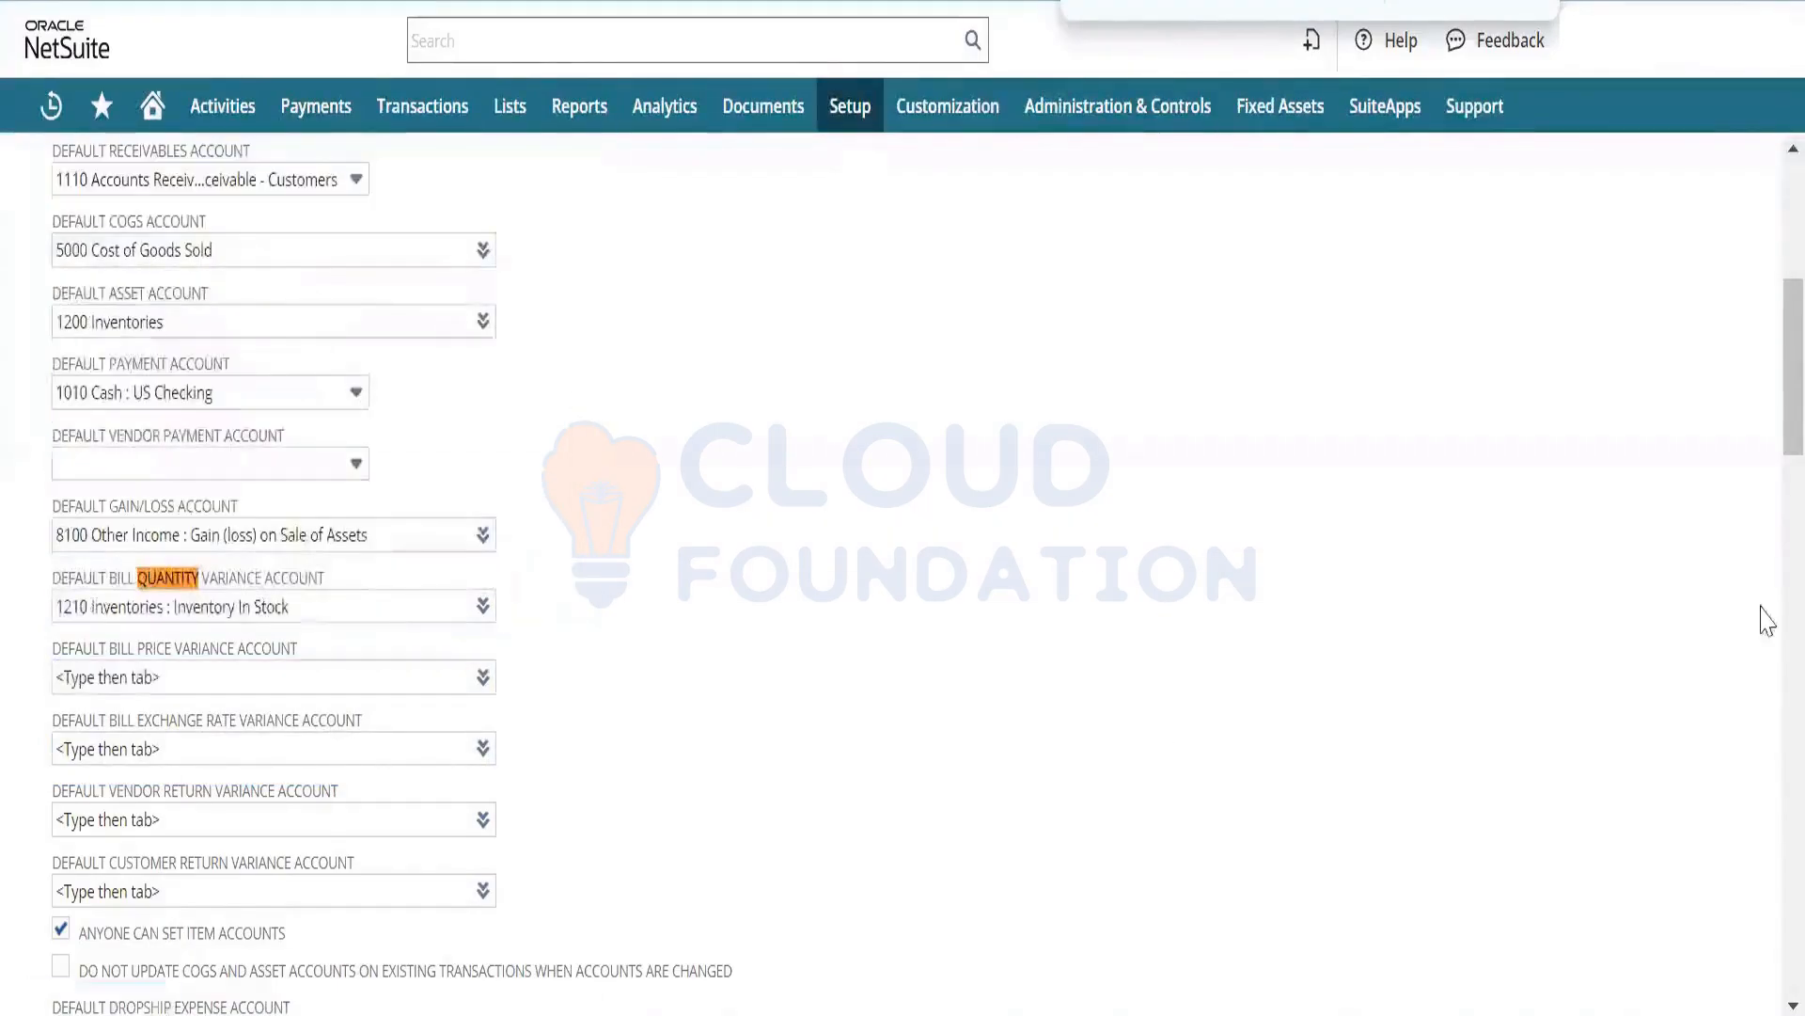
scroll(1761, 435, up, 6)
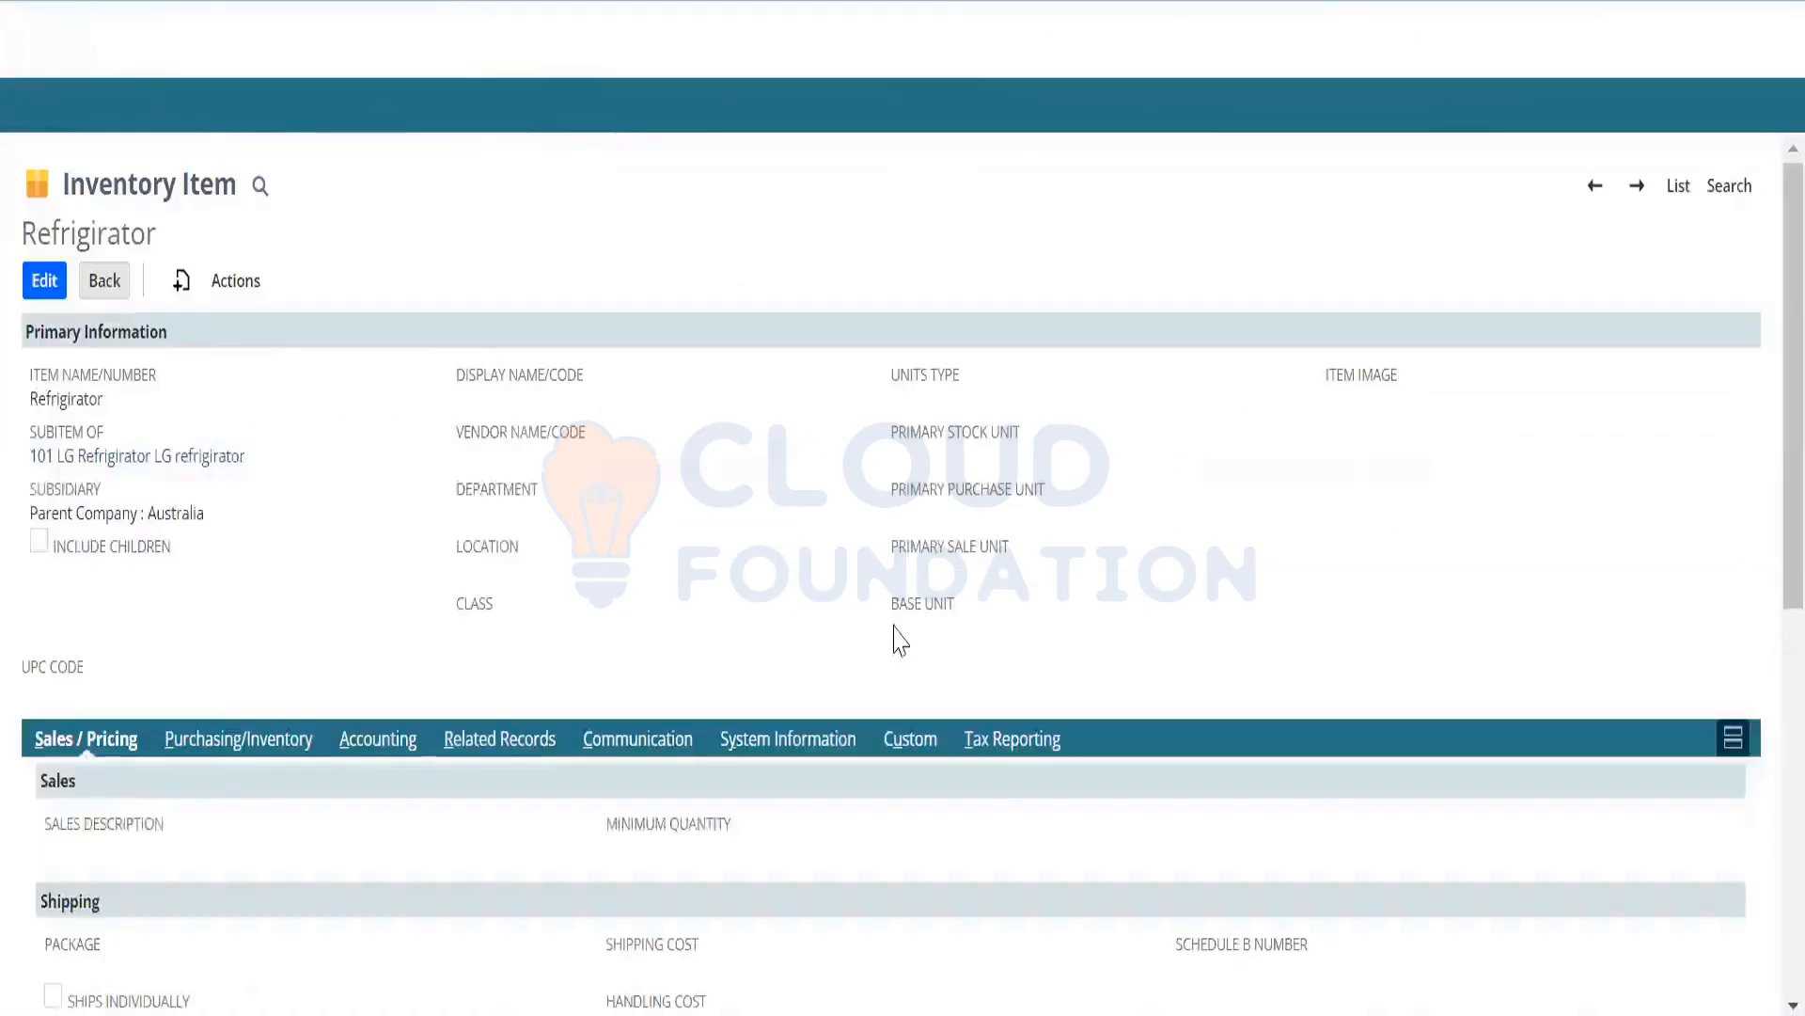
Examine the Refrigirator item's accounting details, highlighting its gain/loss, price variance and quantity variance accounts.
click(378, 739)
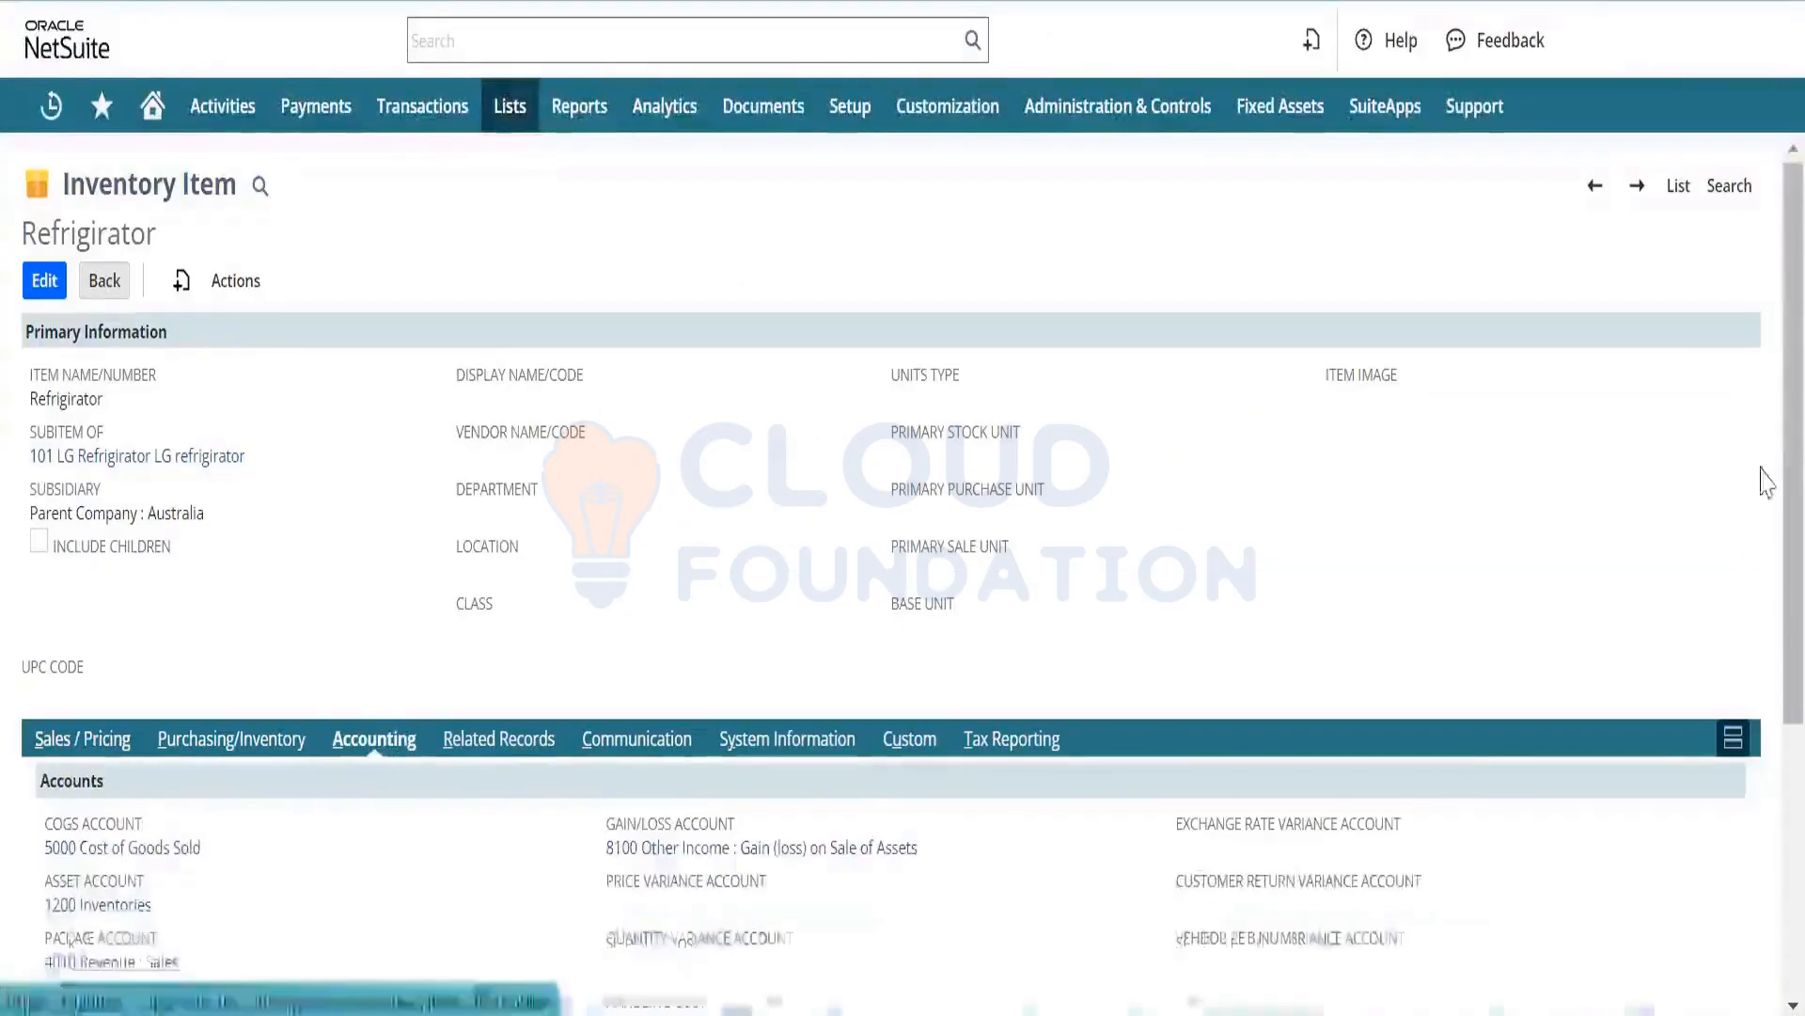
scroll(1763, 685, down, 5)
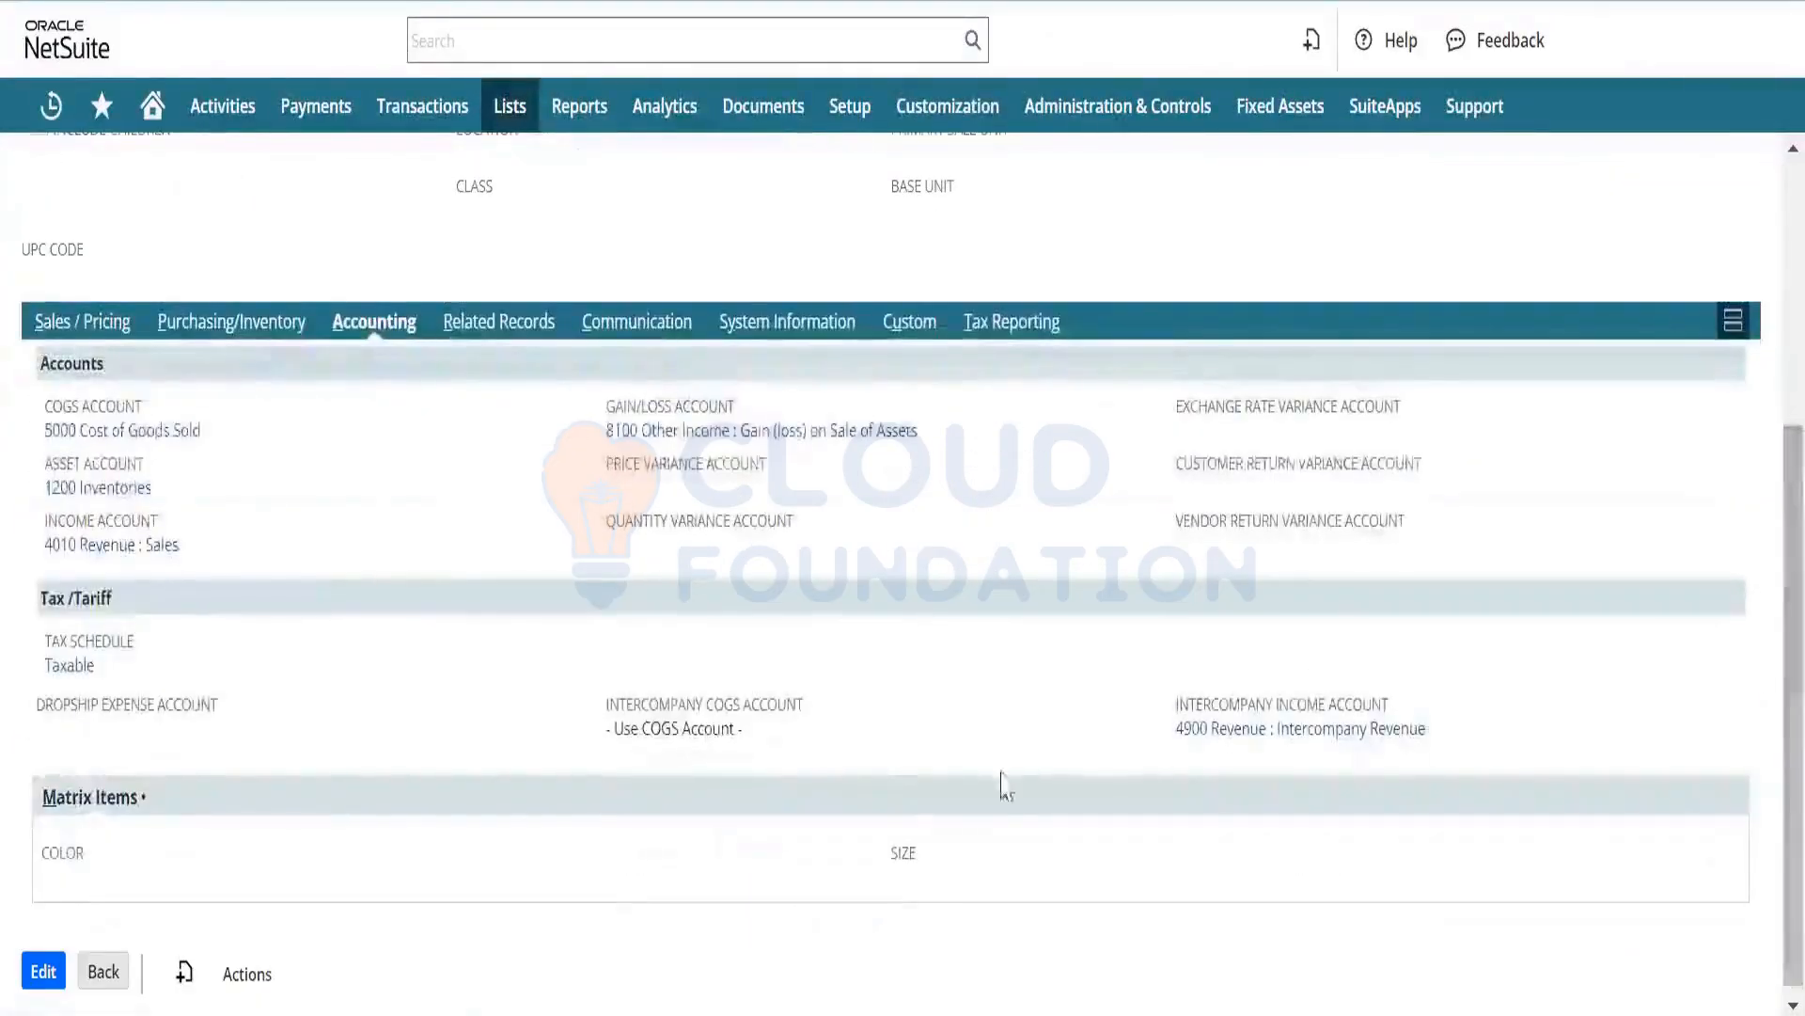
drag(835, 535, 604, 403)
scroll(1765, 383, up, 5)
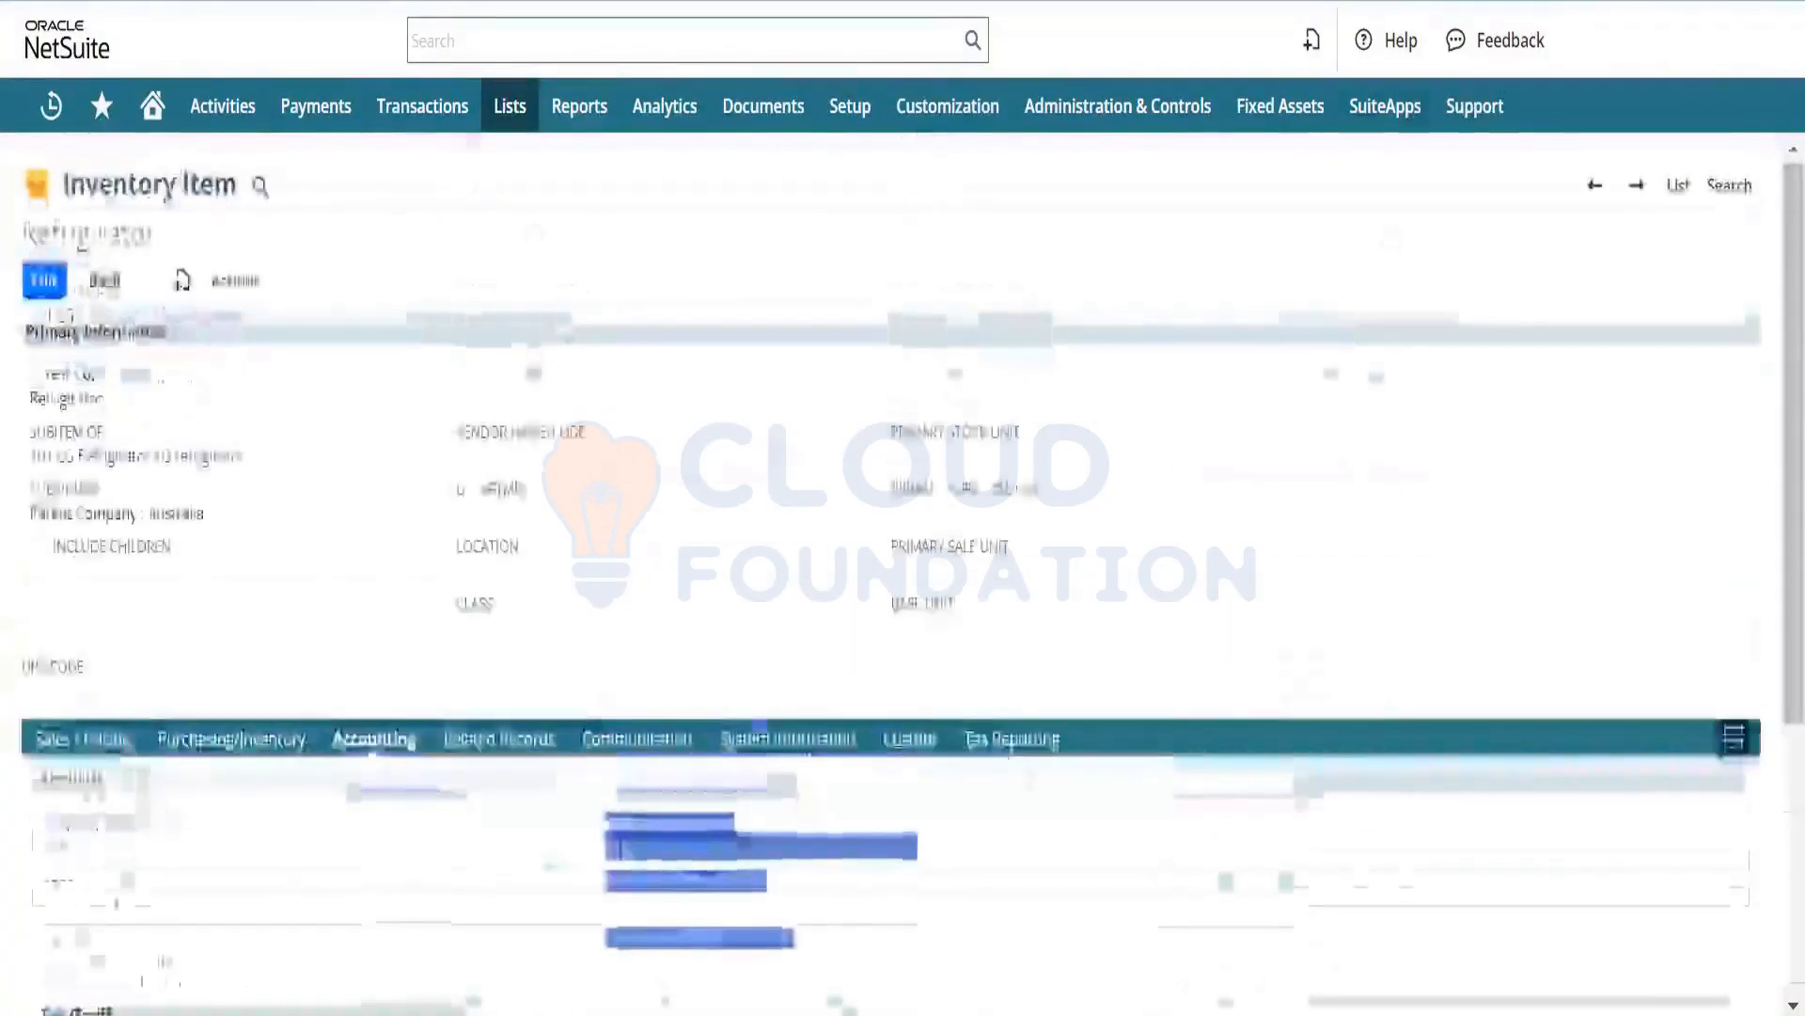
Open a blank inventory item form from the Refrigirator record, examine its prefilled accounts, and leave the form without saving.
click(235, 280)
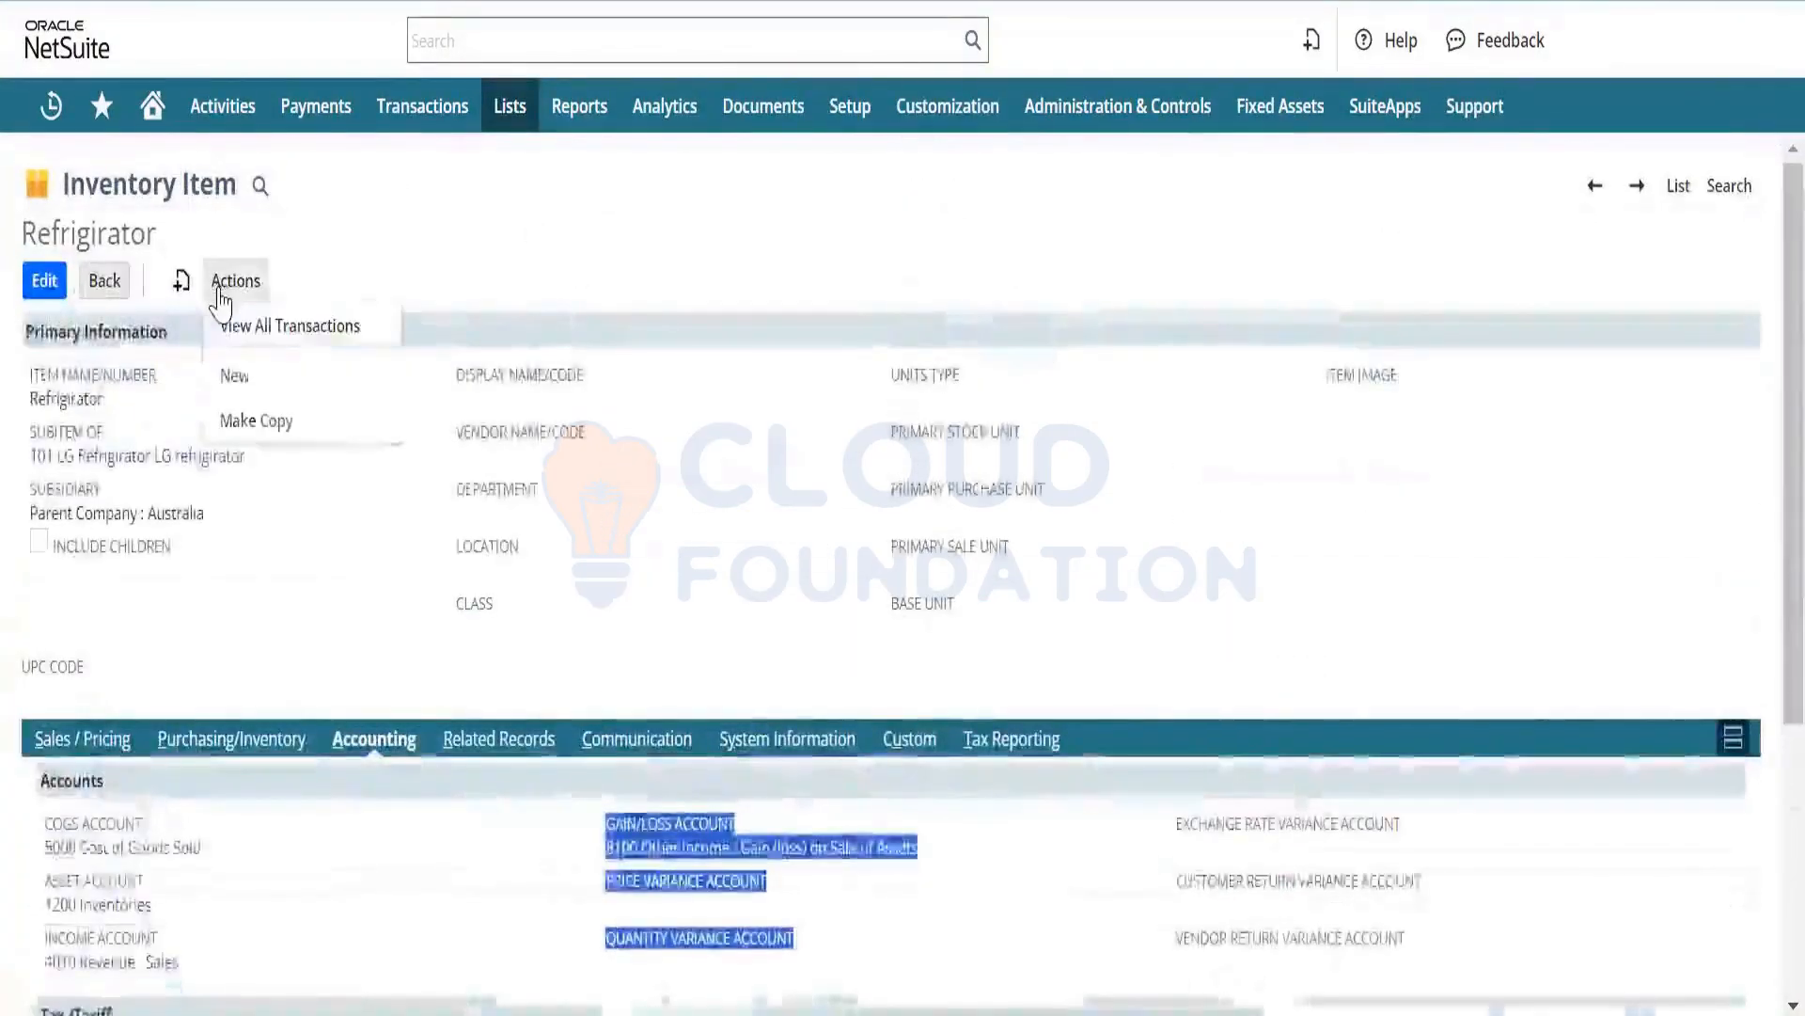
click(249, 373)
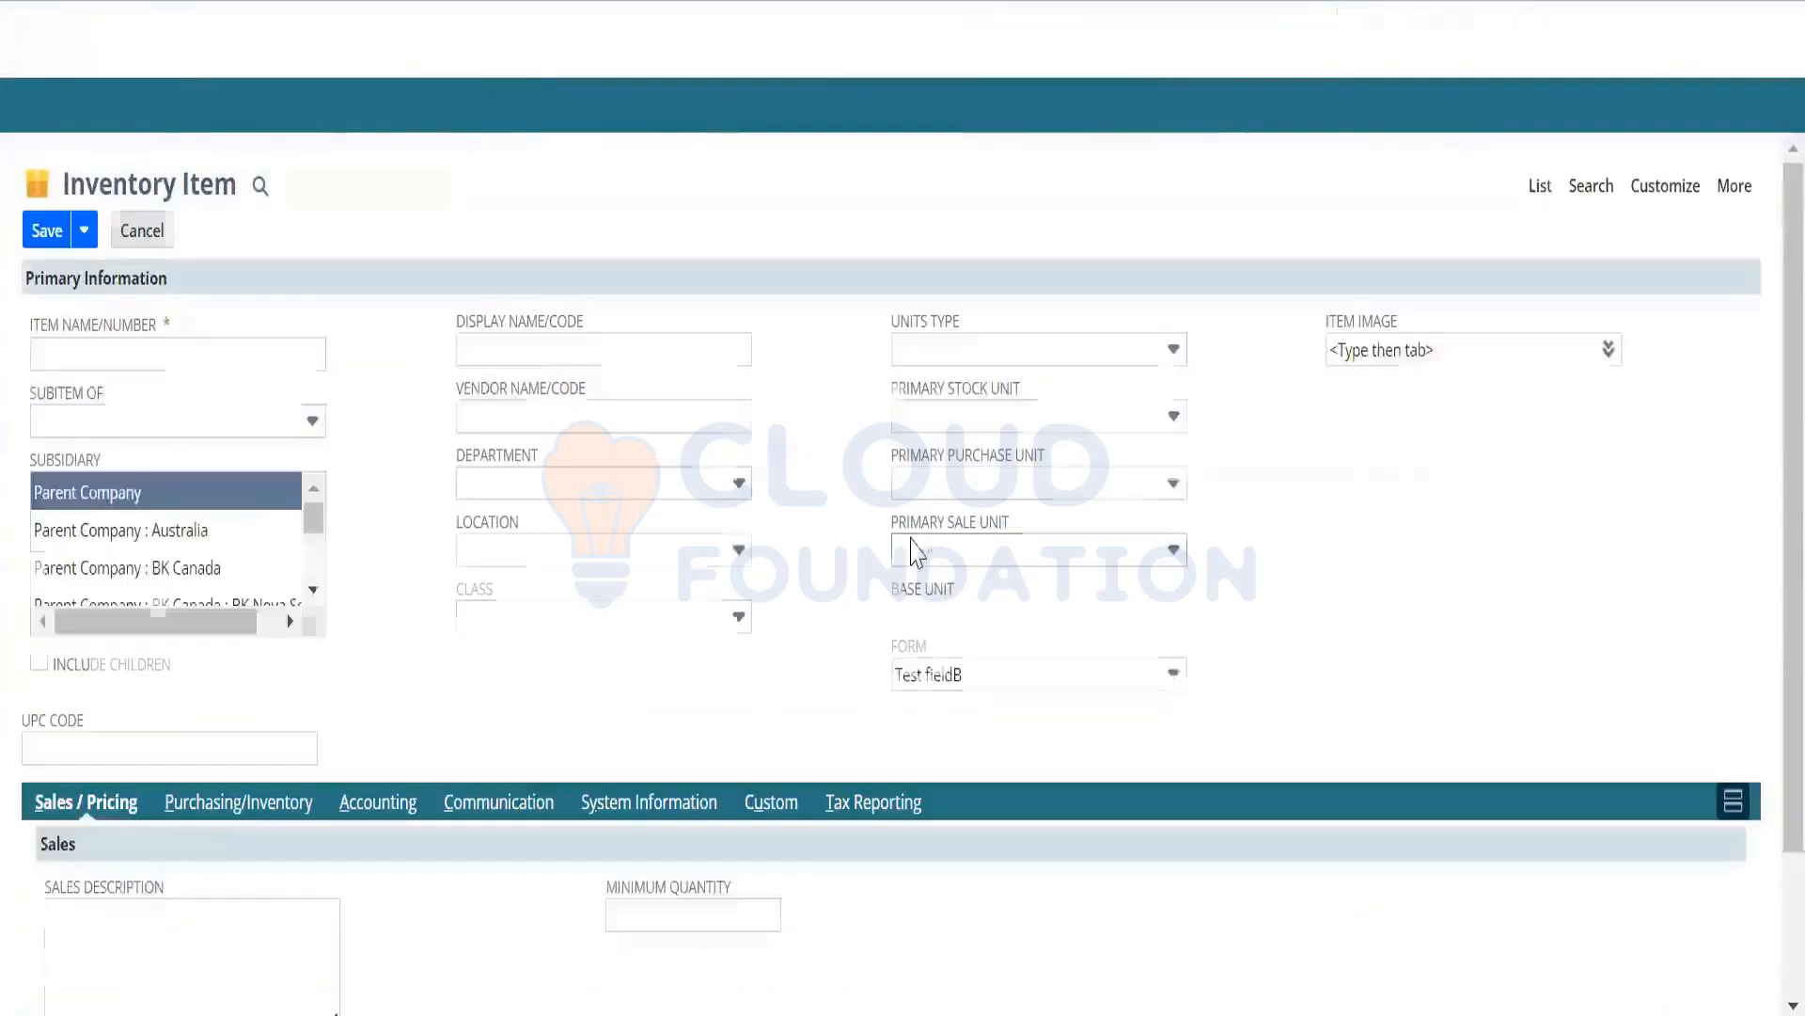
click(372, 808)
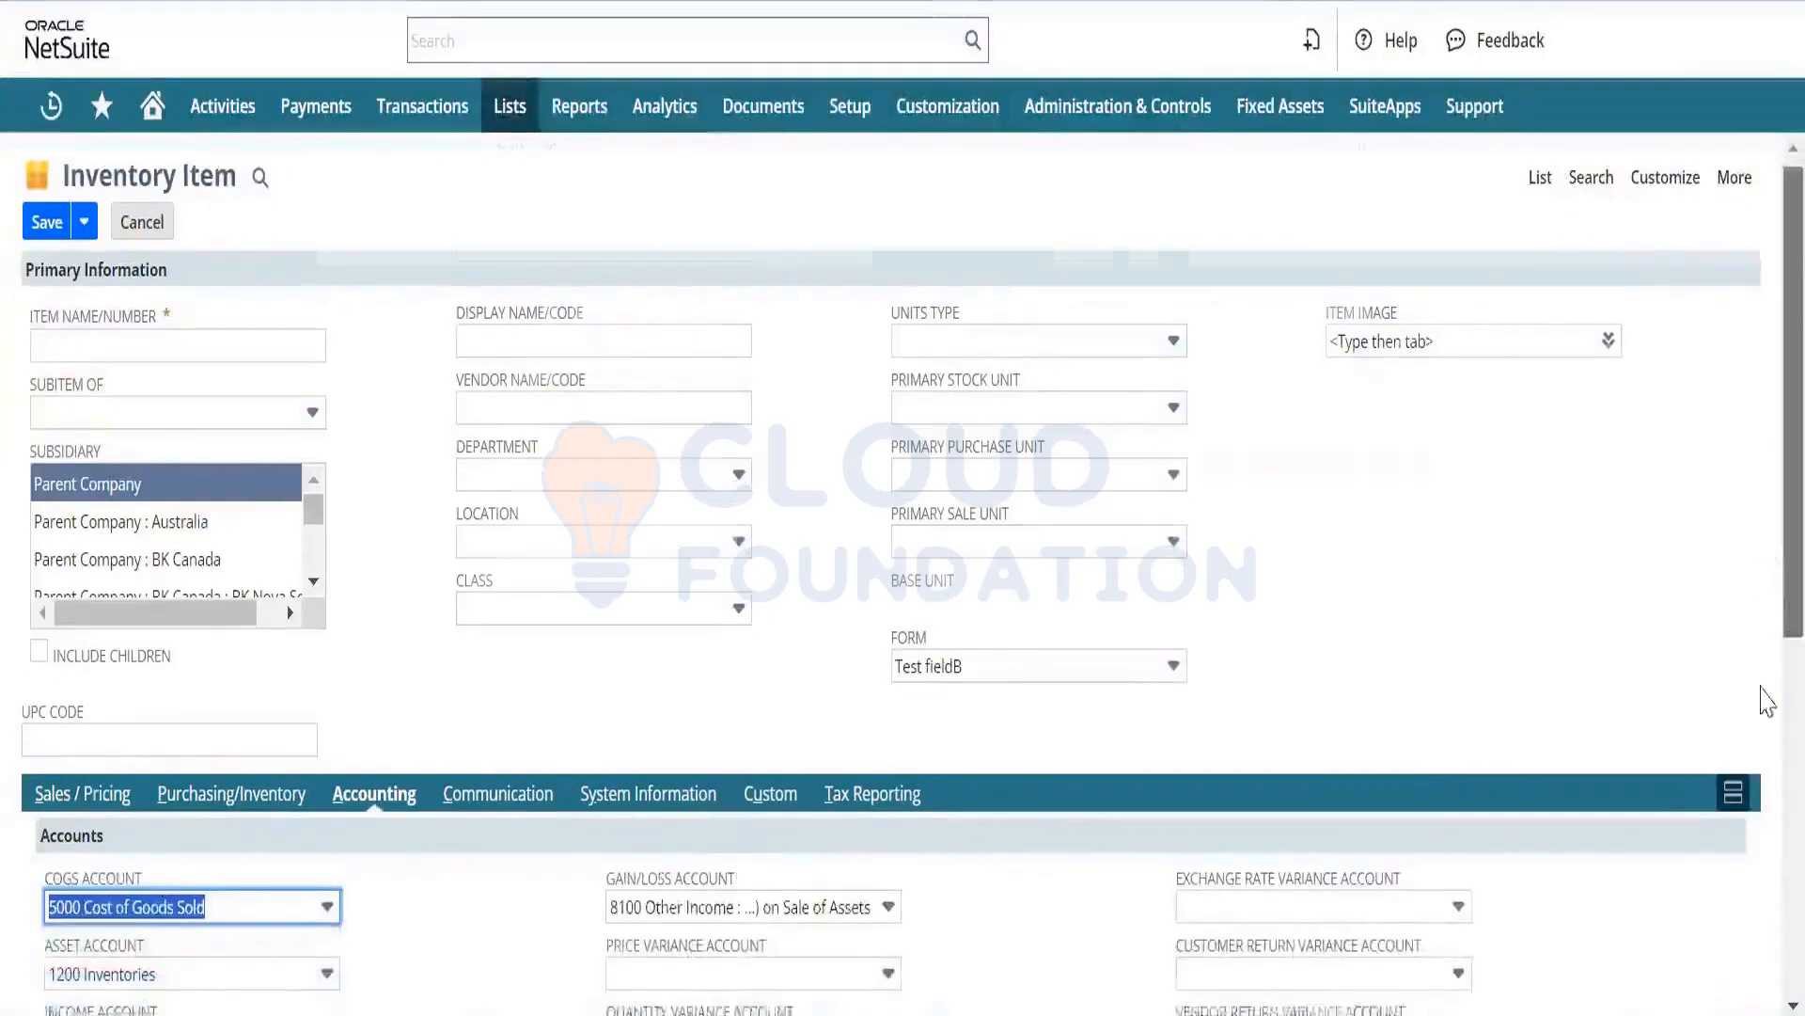
scroll(1765, 724, down, 3)
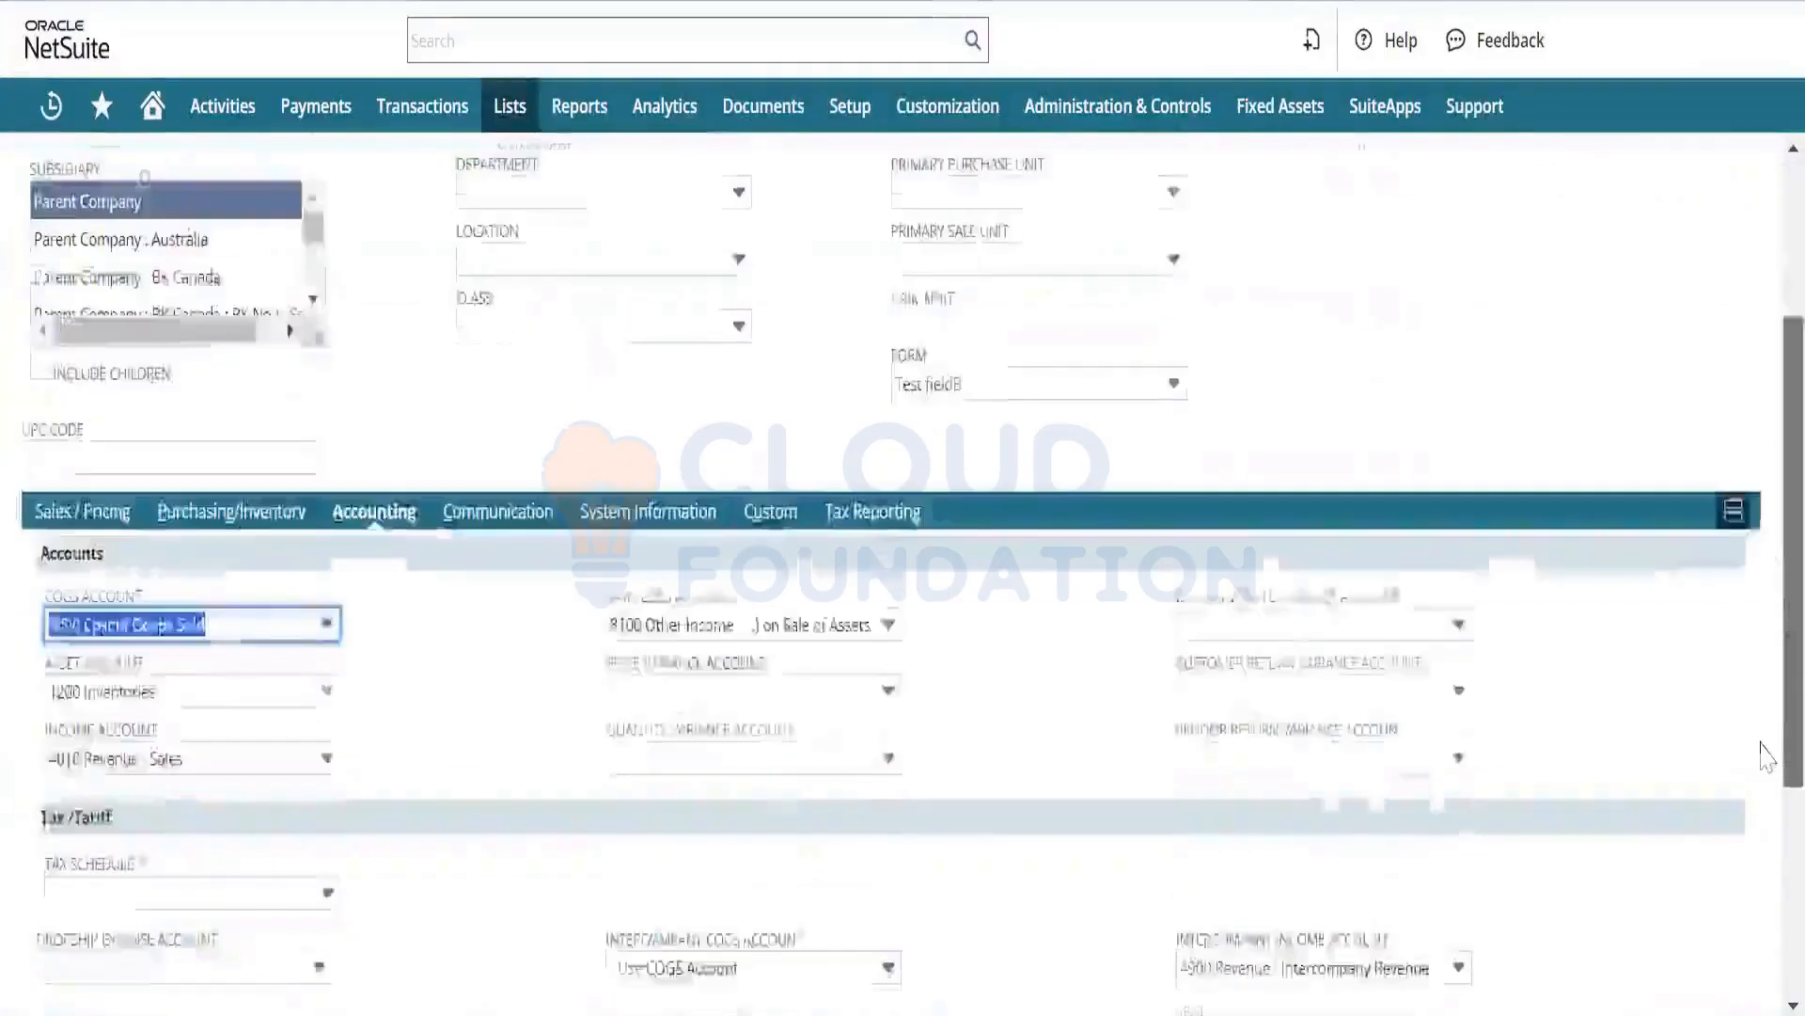
drag(1762, 741, 1757, 754)
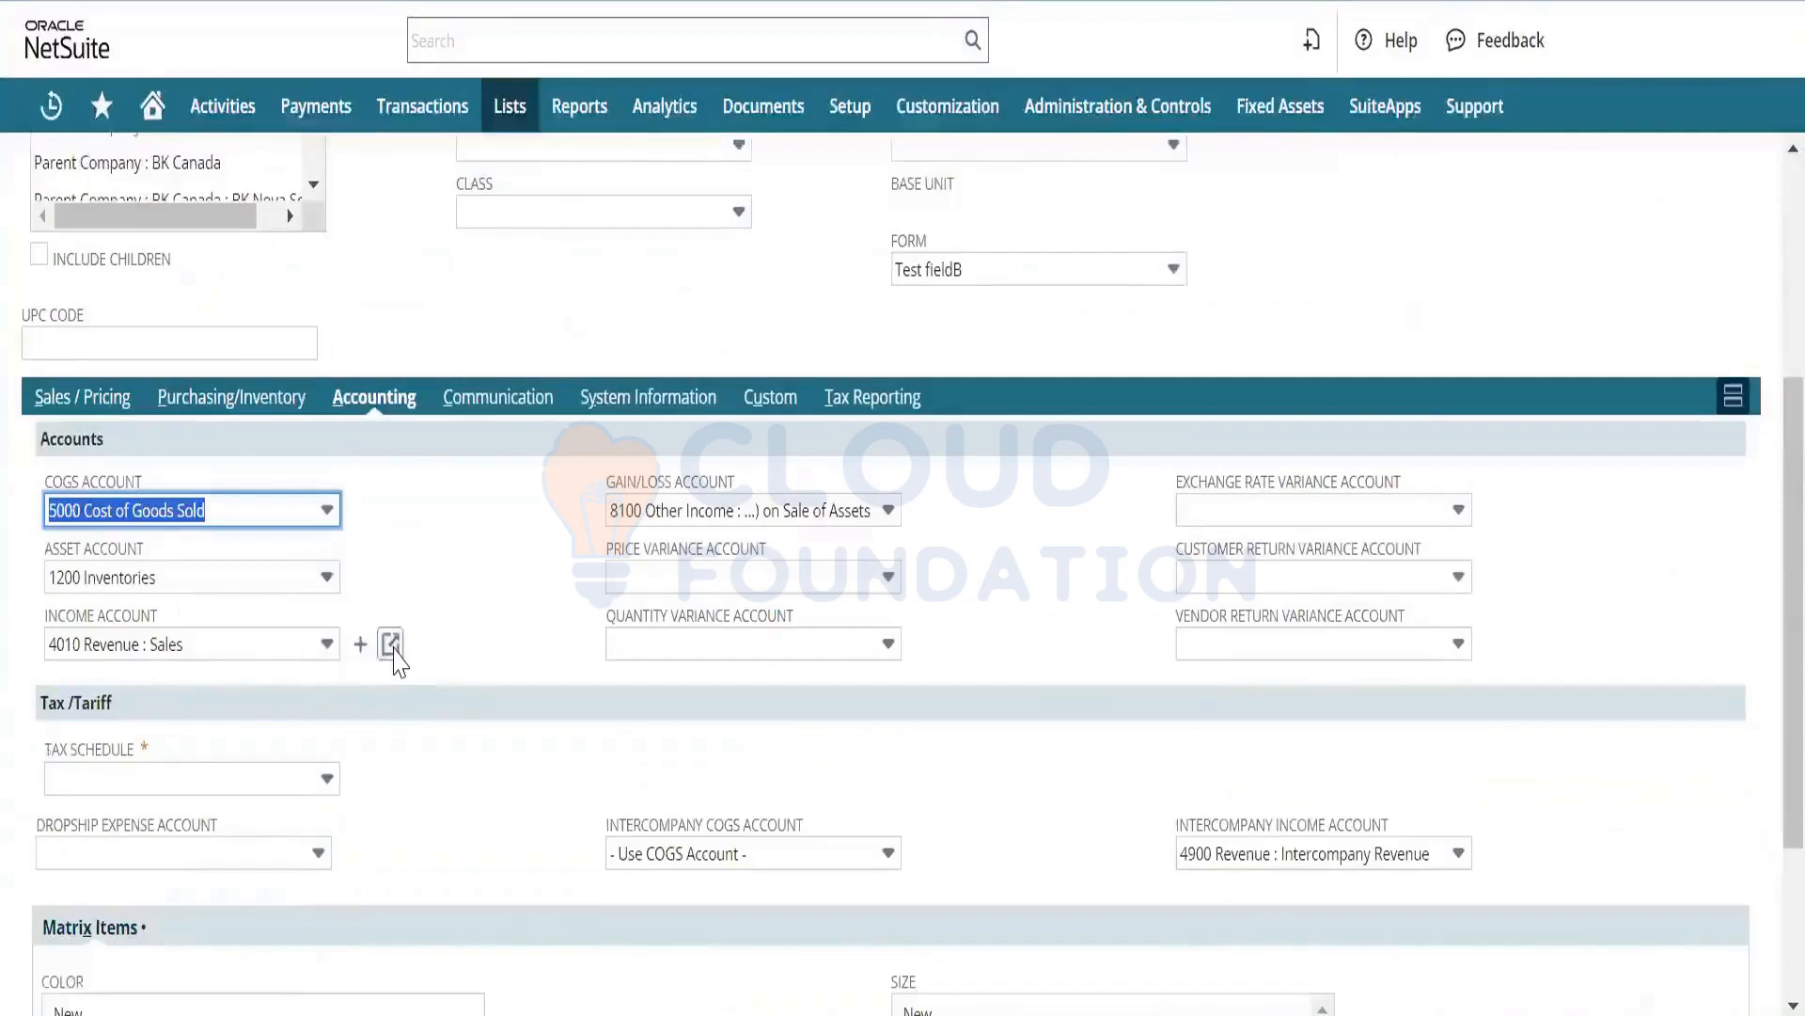
click(393, 647)
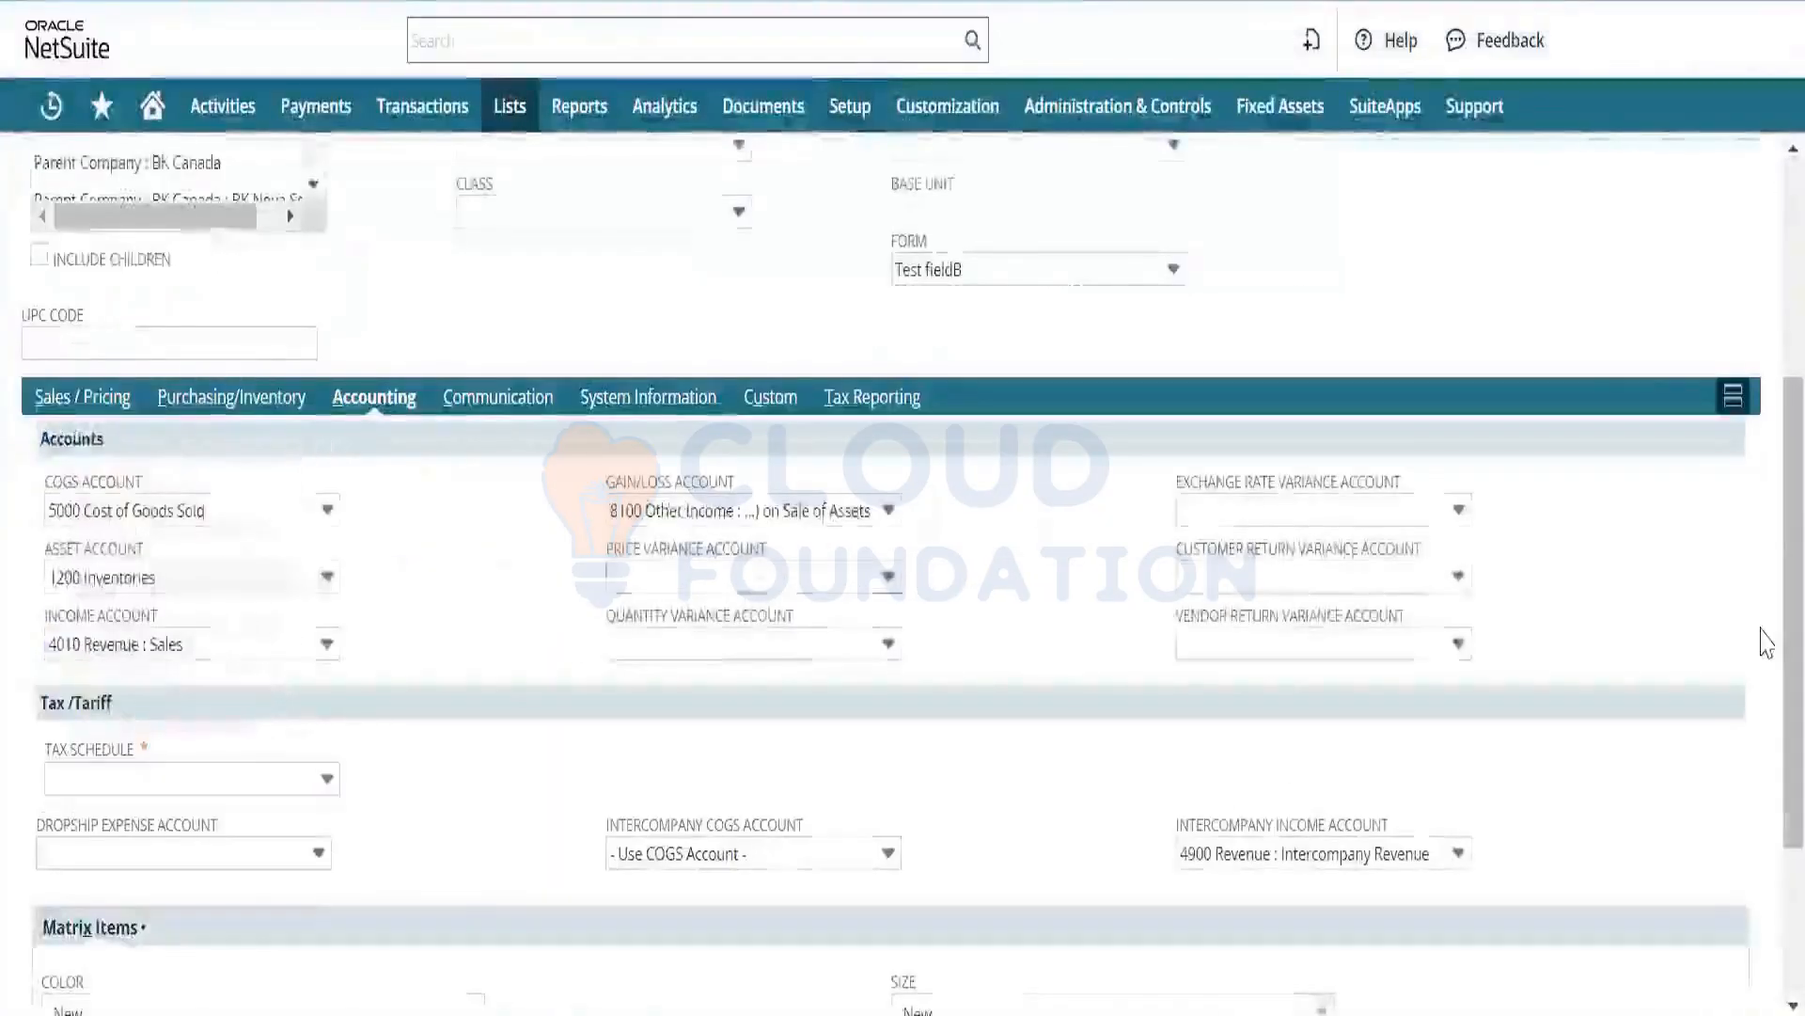
scroll(1648, 238, up, 5)
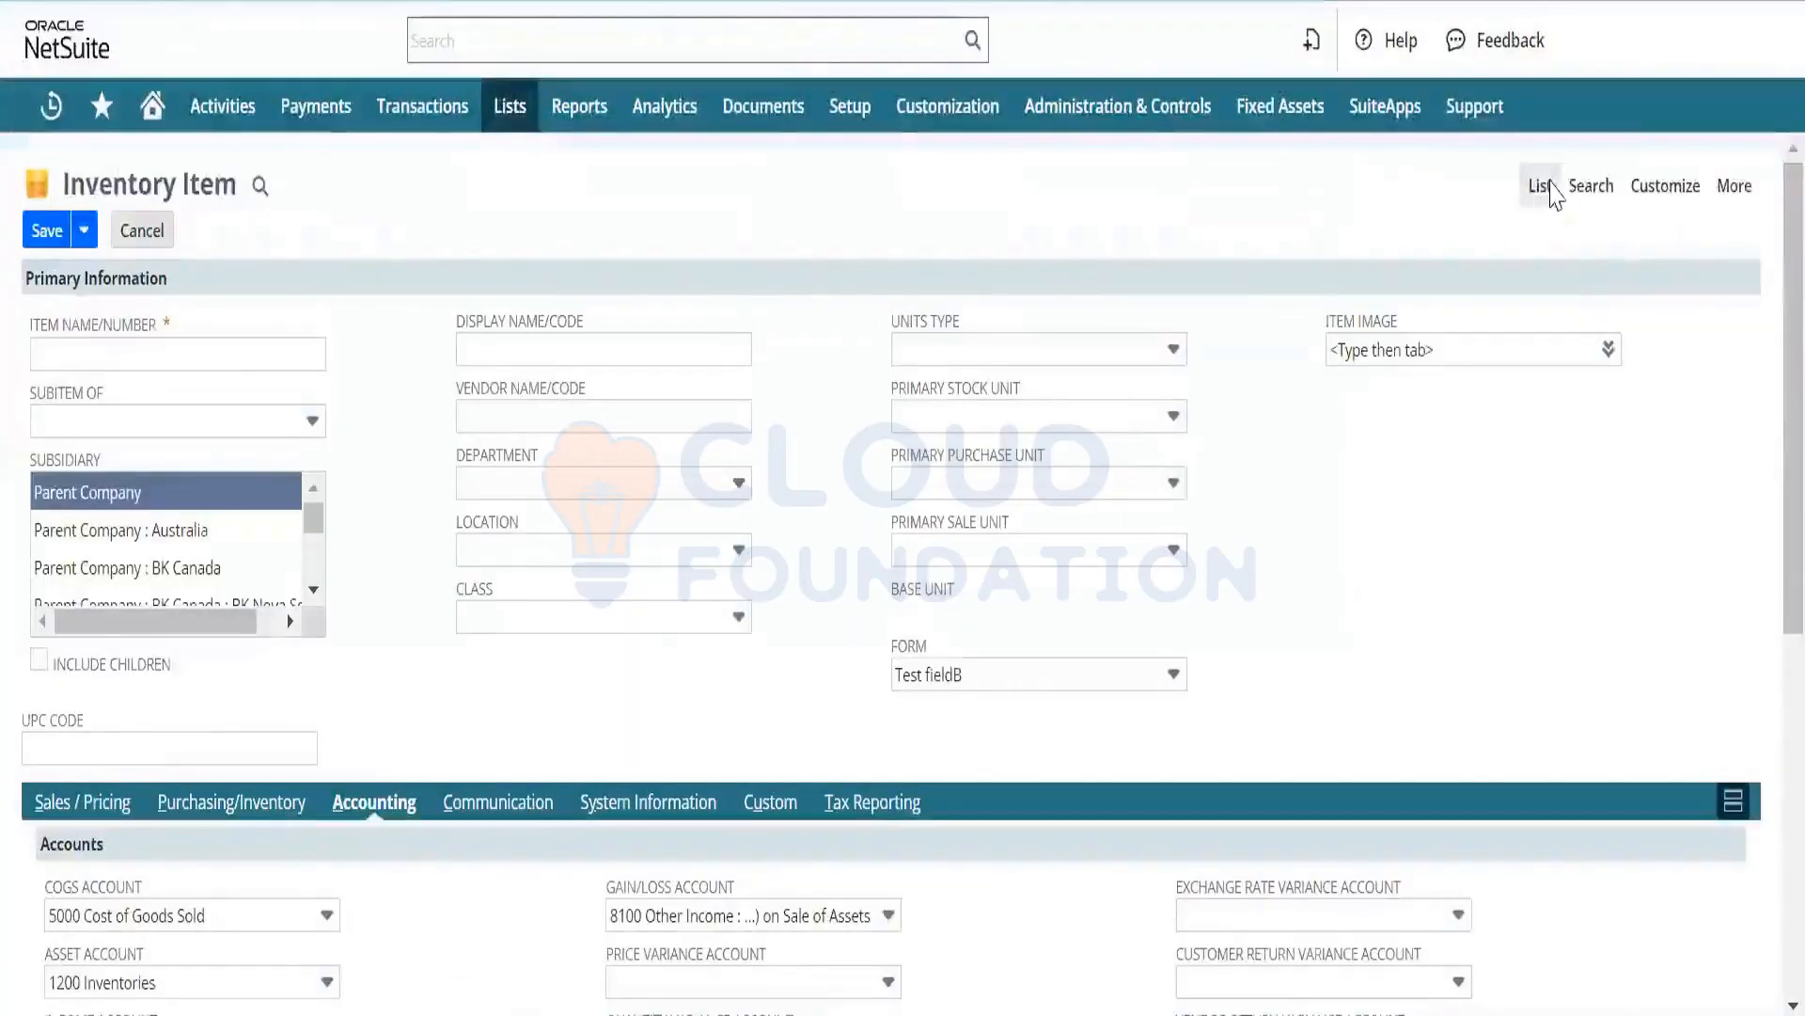
click(1550, 185)
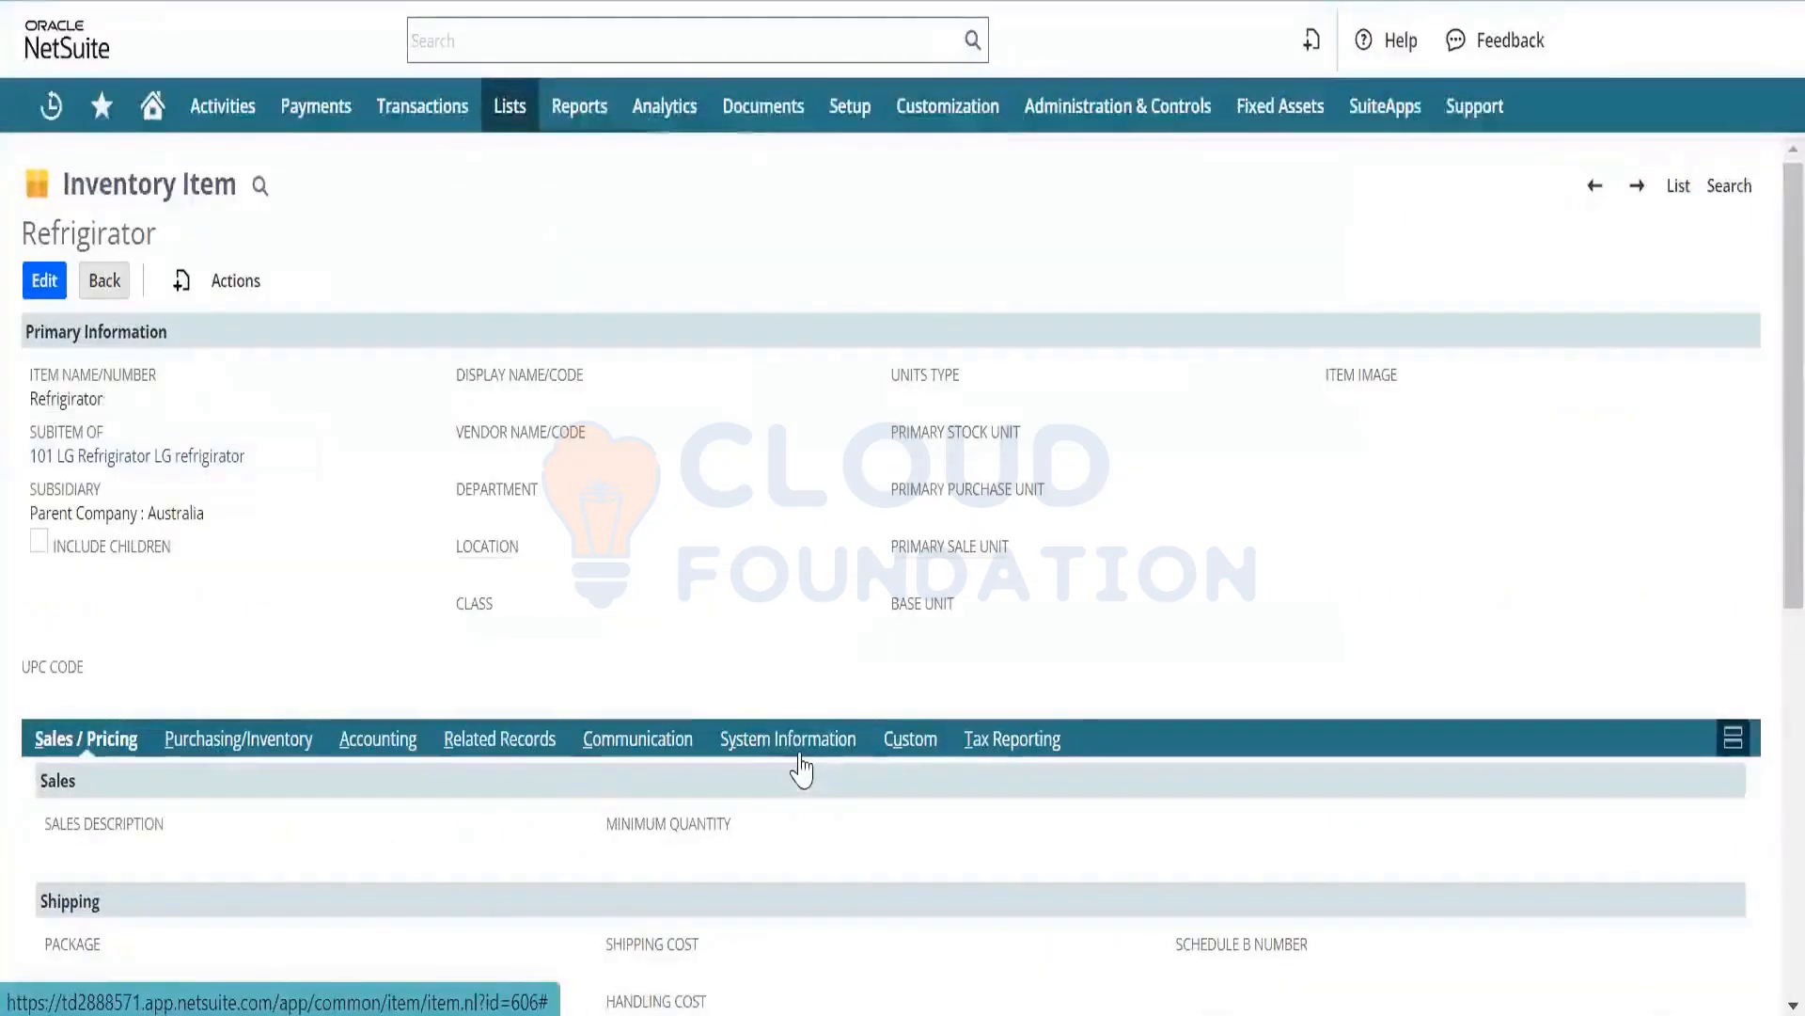
Examine the transactions related to the Refrigirator item.
click(531, 754)
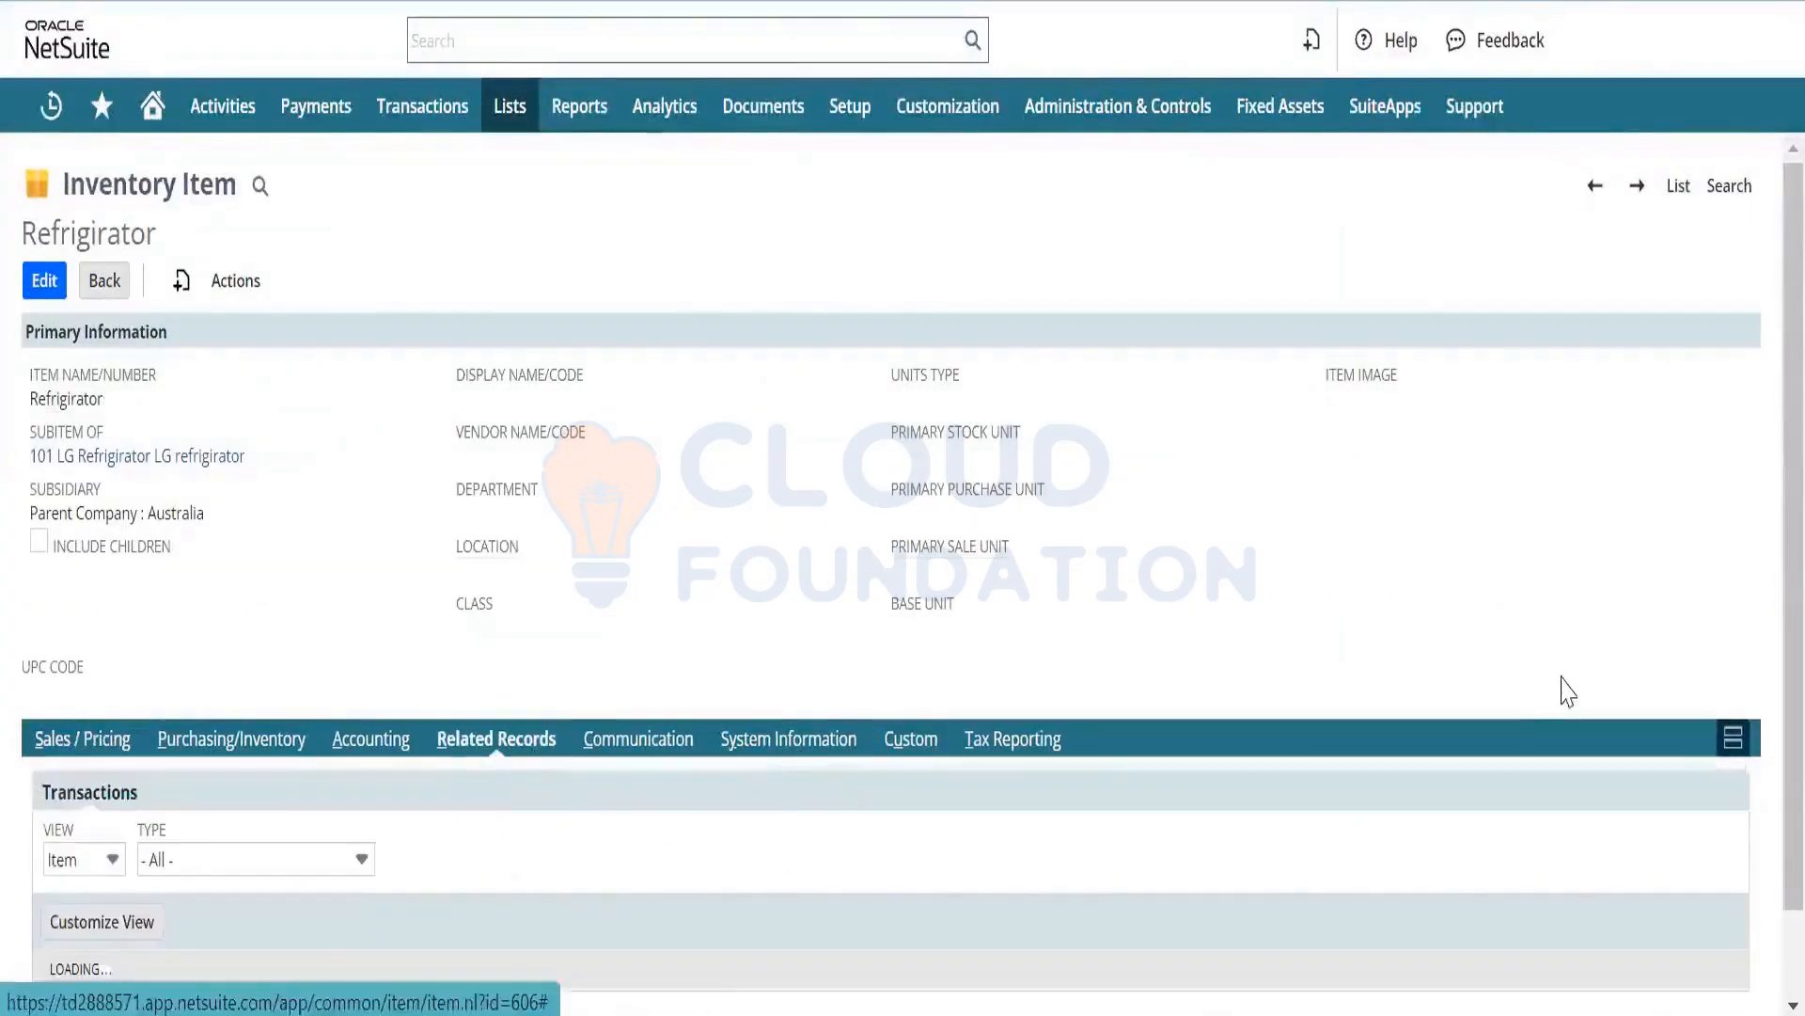
scroll(1765, 612, down, 1)
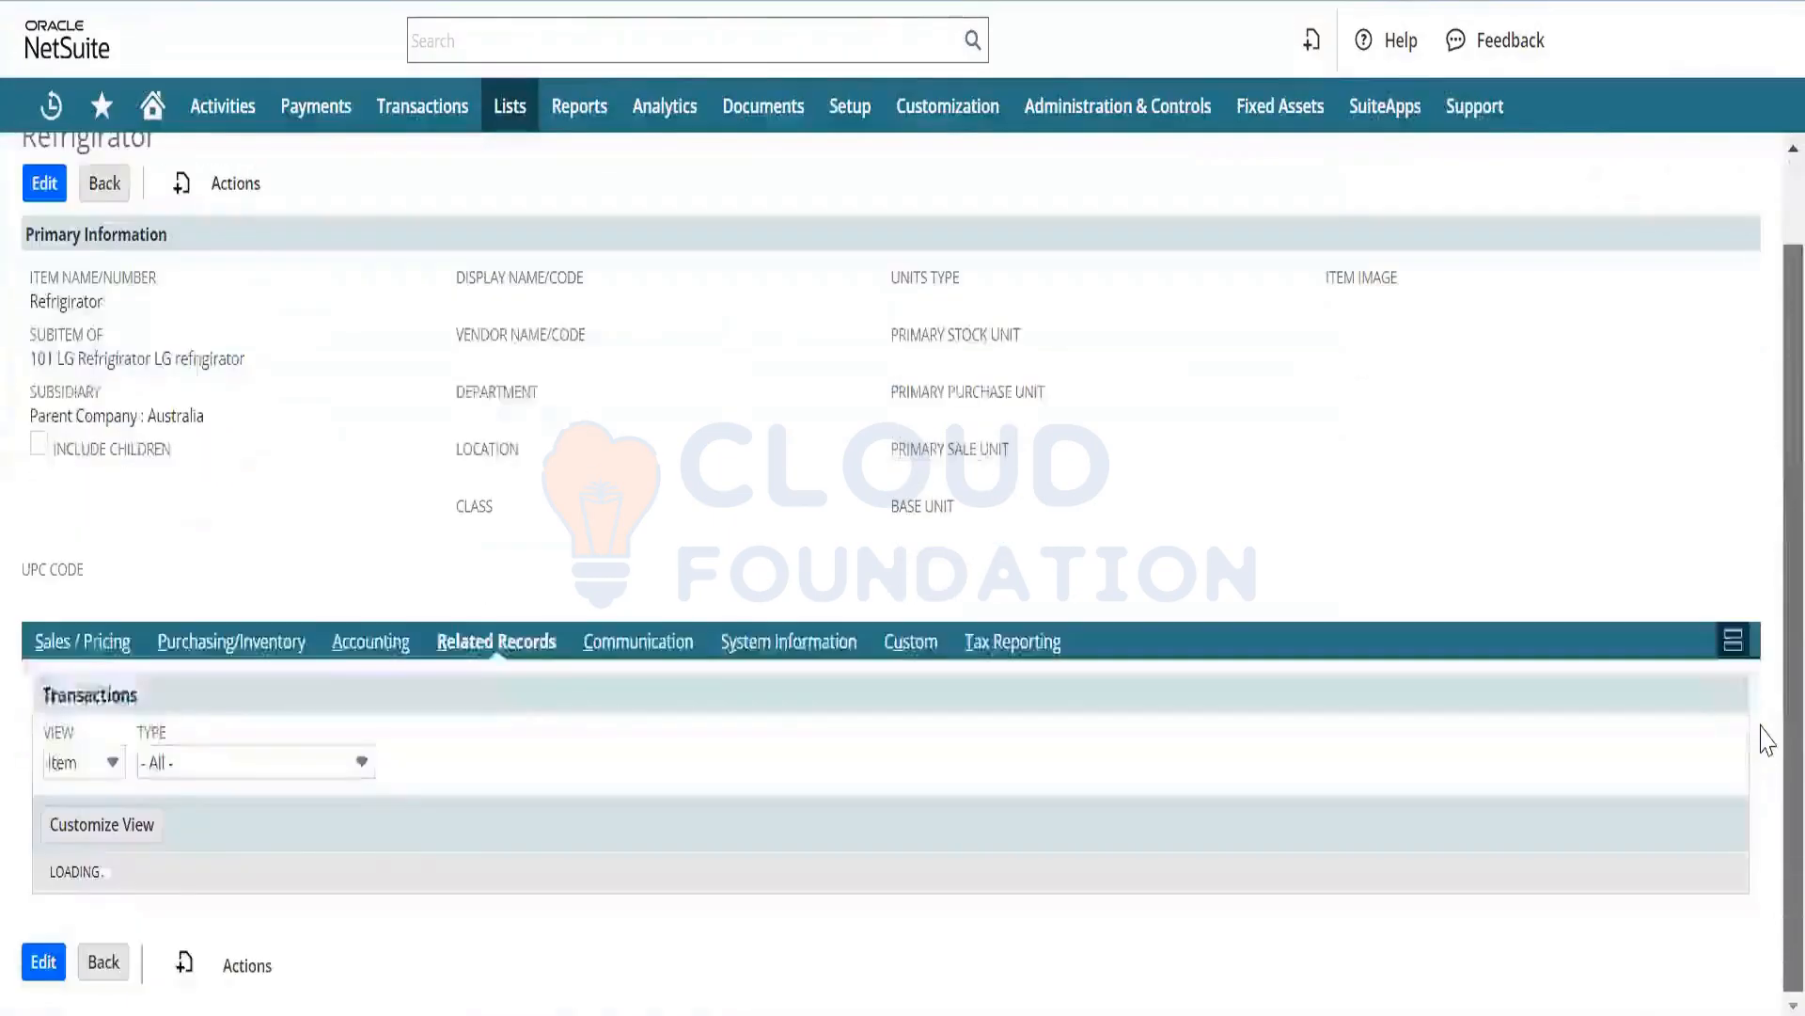
scroll(1765, 649, down, 1)
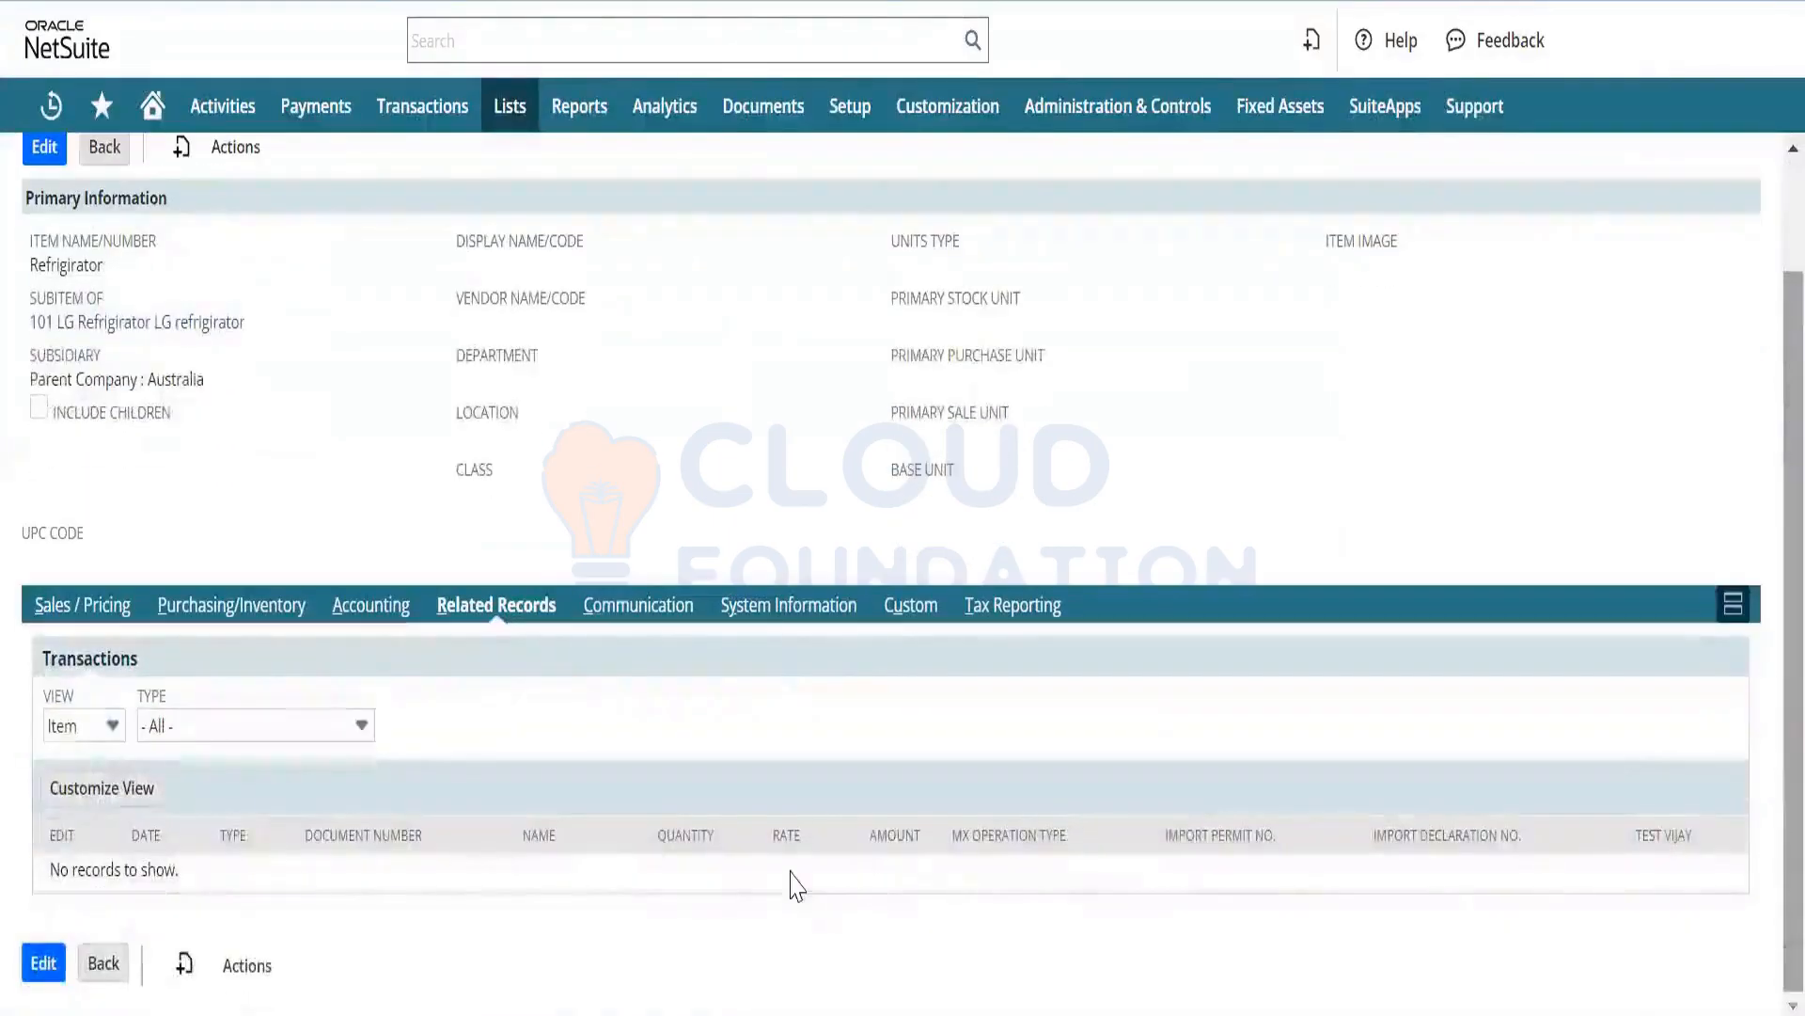
Examine the item's system notes, highlighting the changed fields from Preferred Vendor down to Purchase Price and the Purchase Description's new value.
click(759, 612)
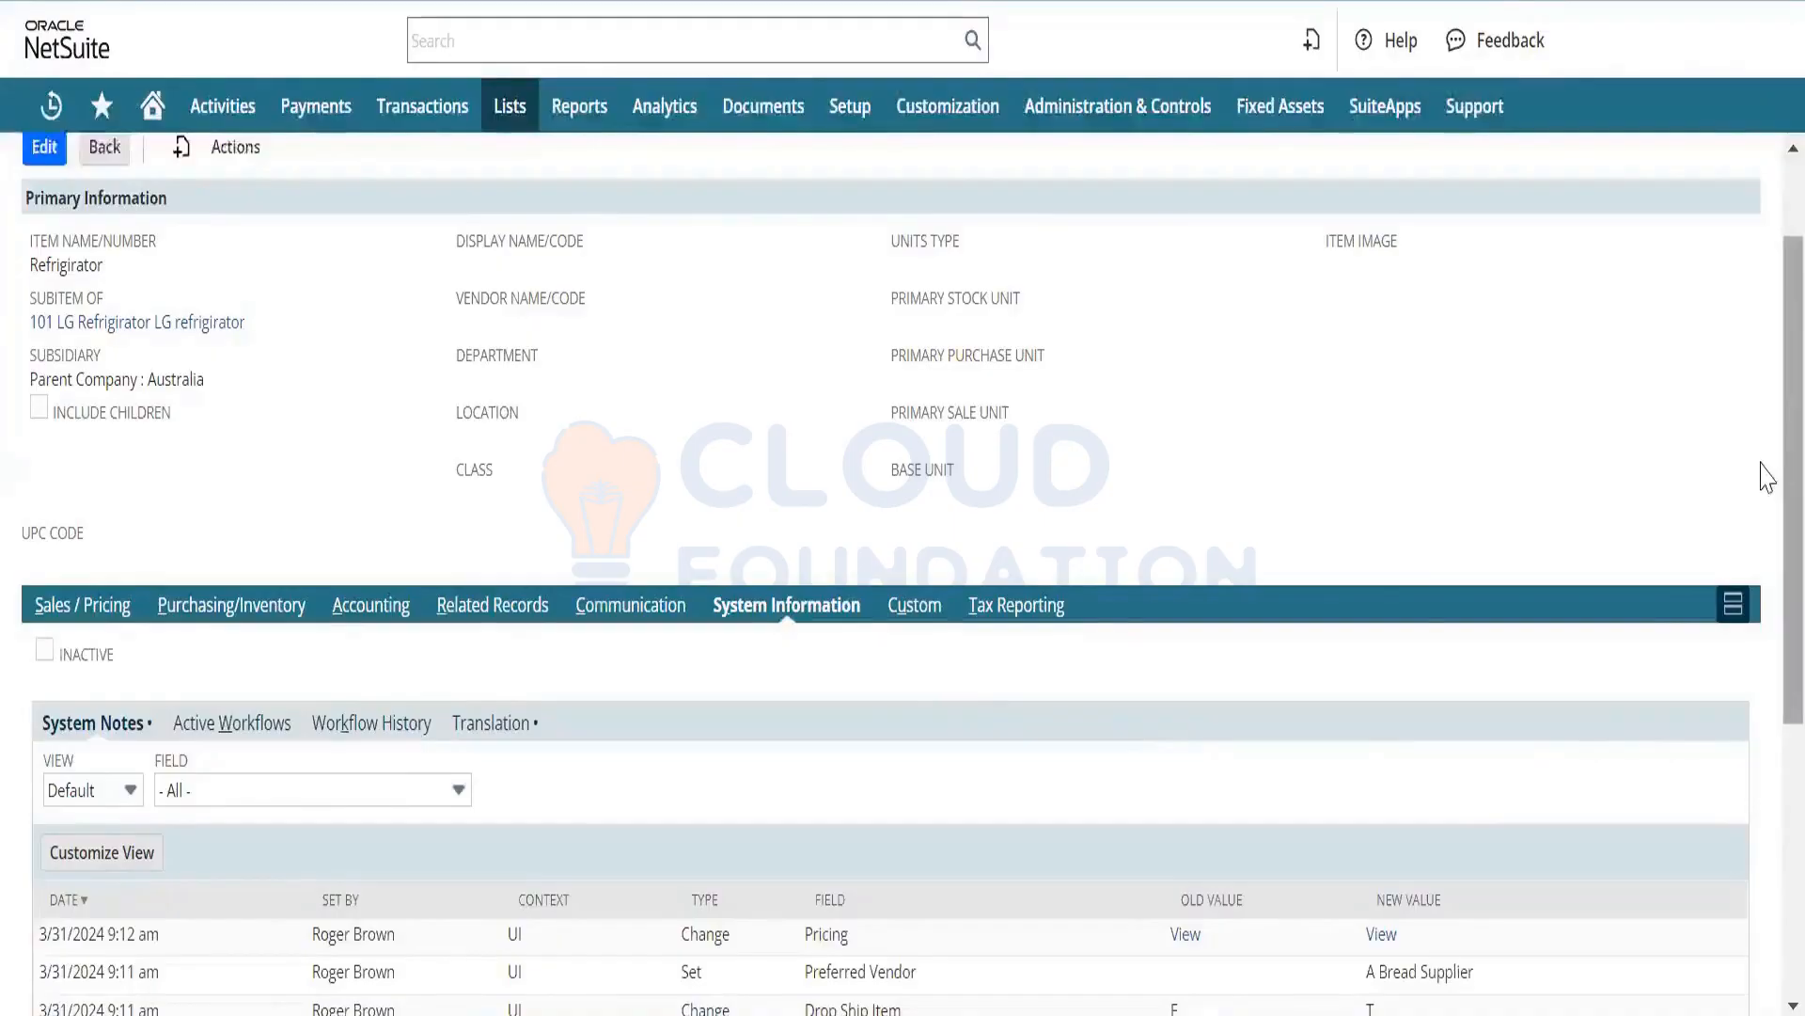
scroll(1764, 659, down, 3)
scroll(1764, 733, down, 2)
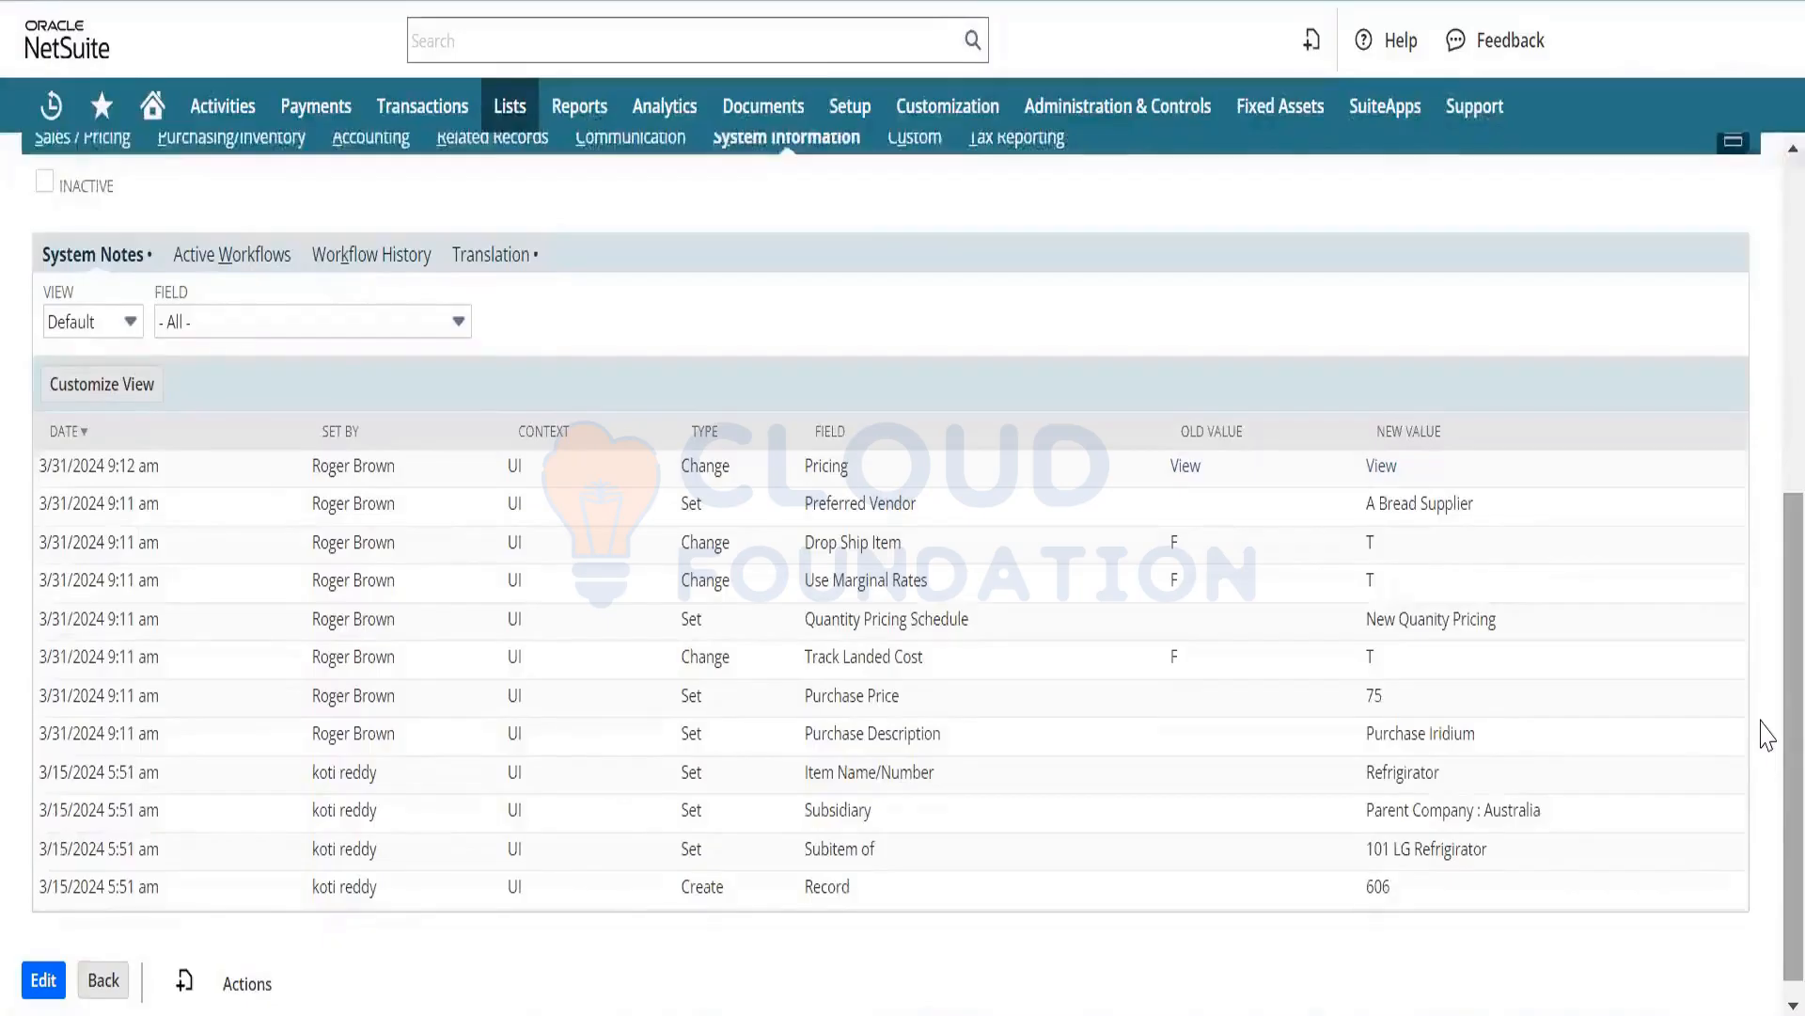
double_click(828, 483)
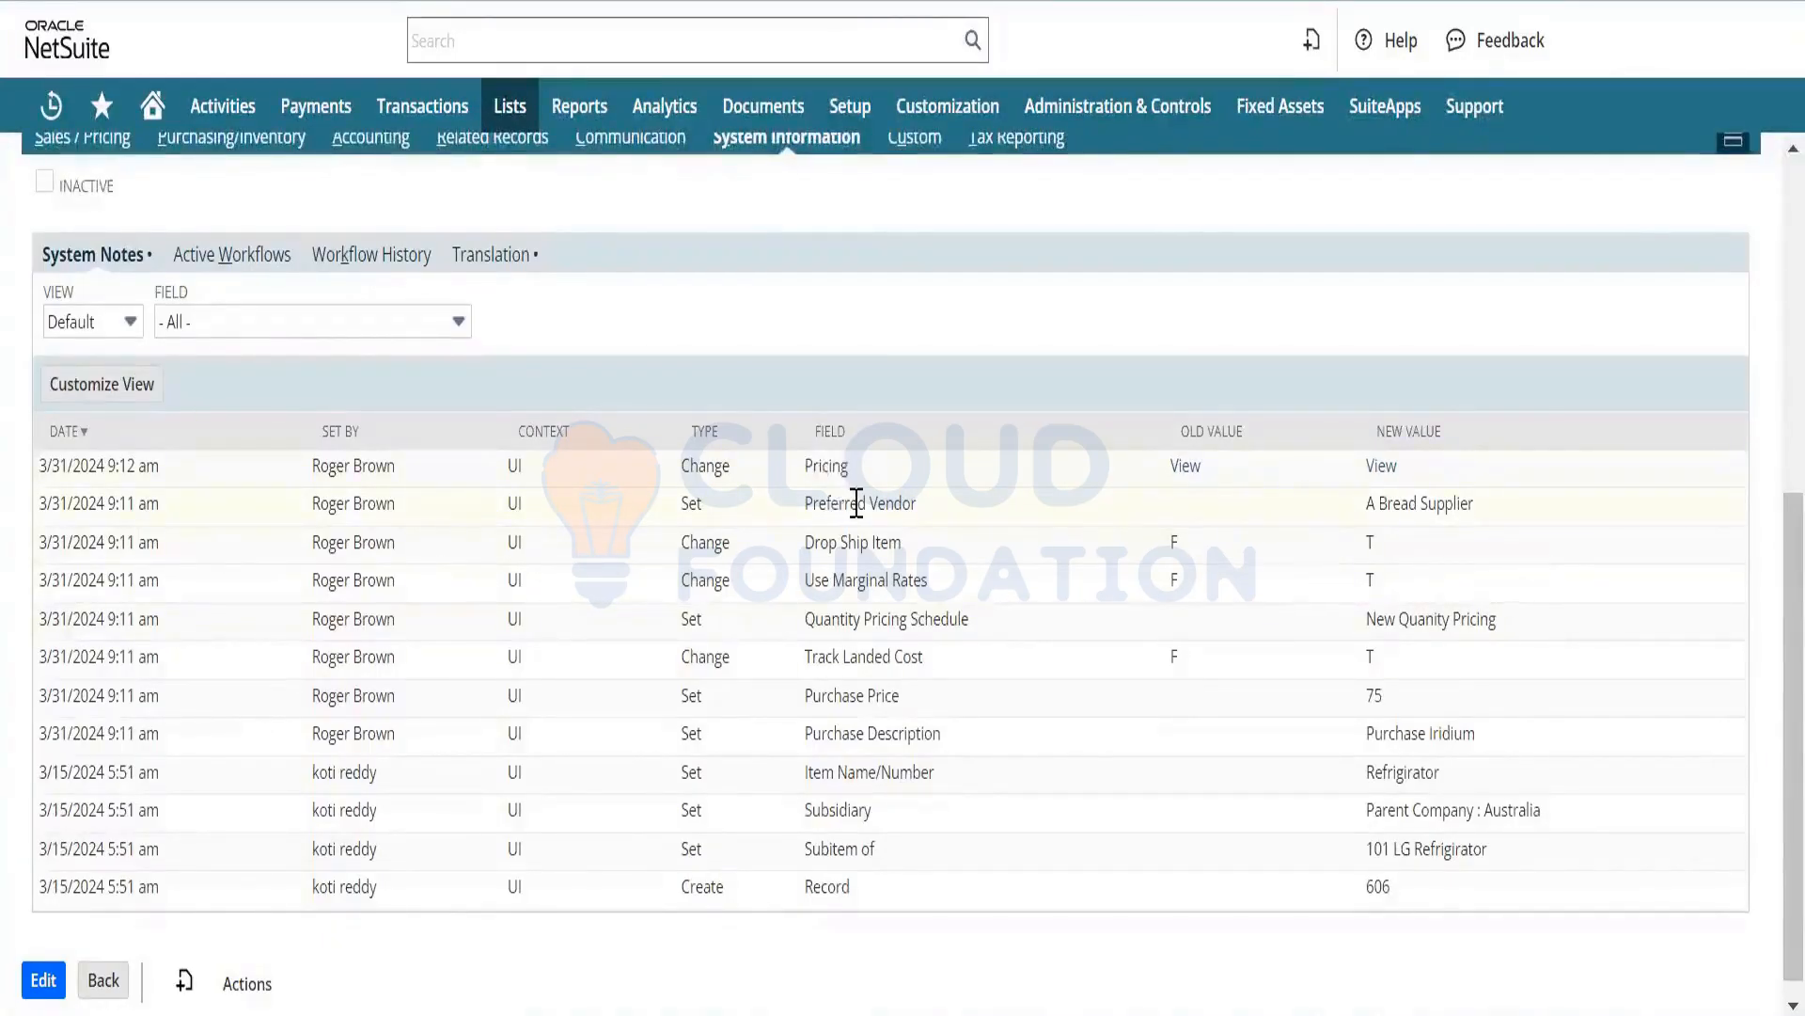
triple_click(858, 503)
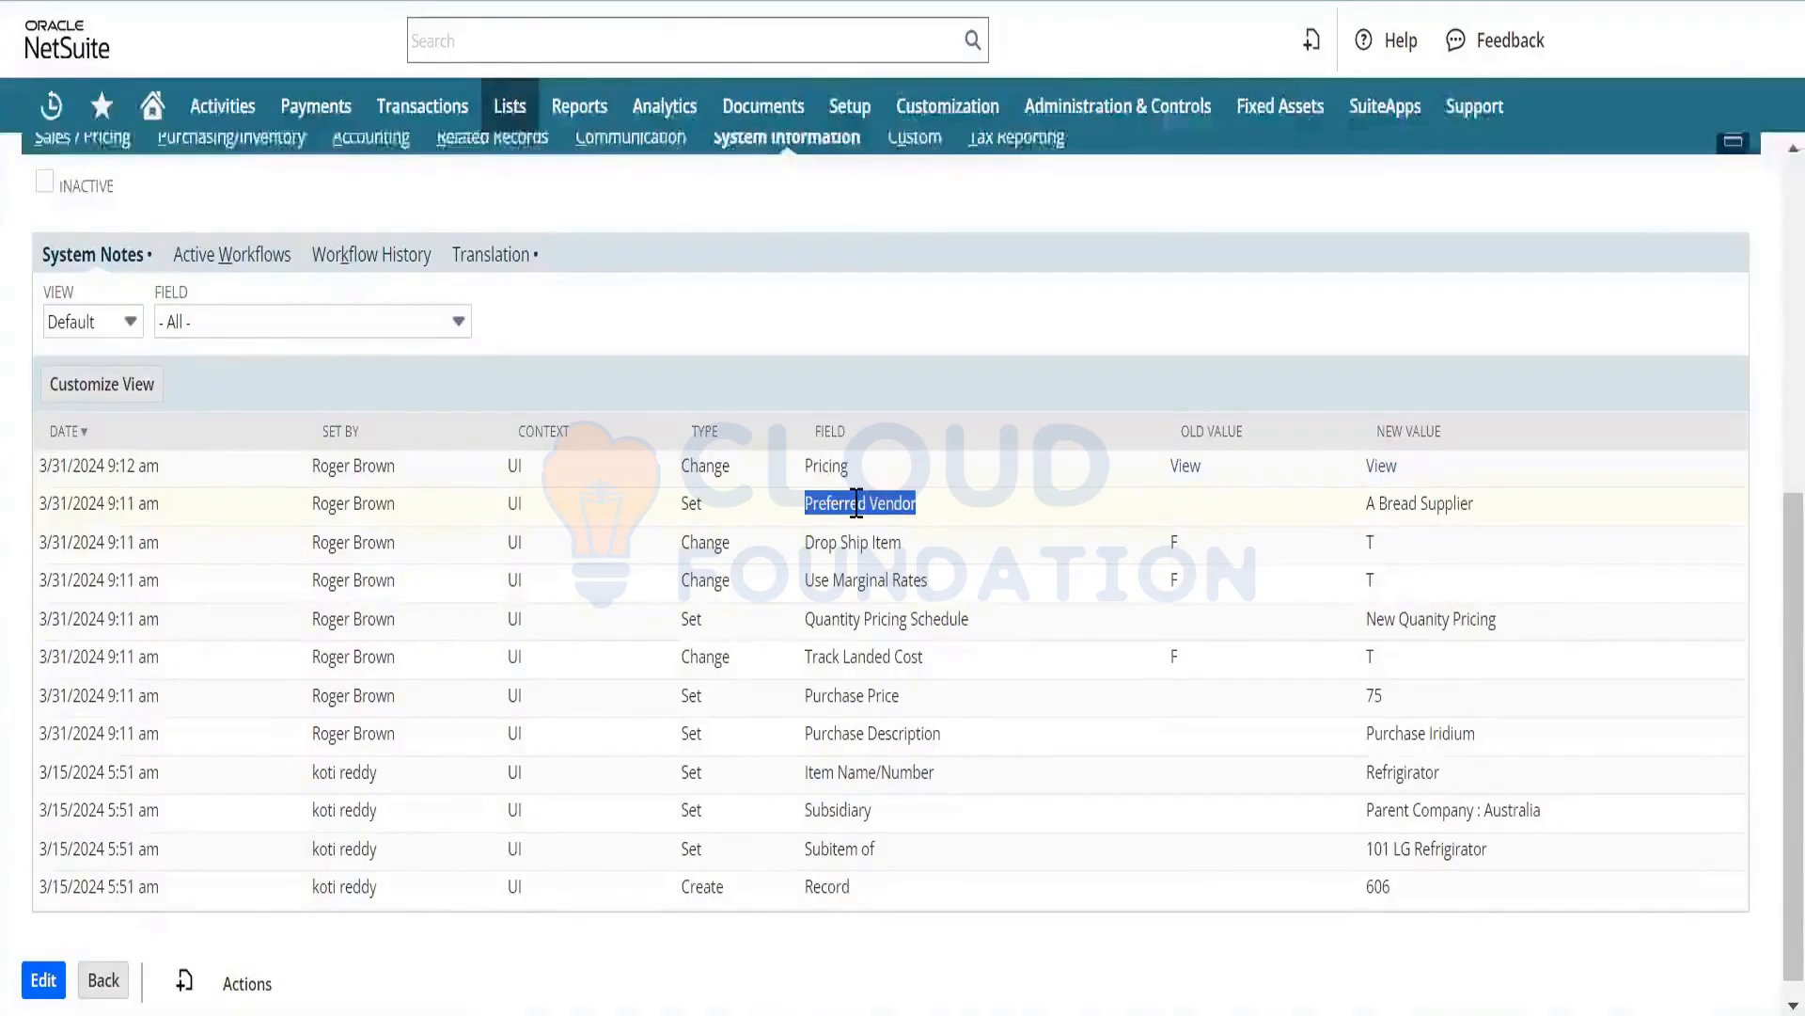
triple_click(873, 546)
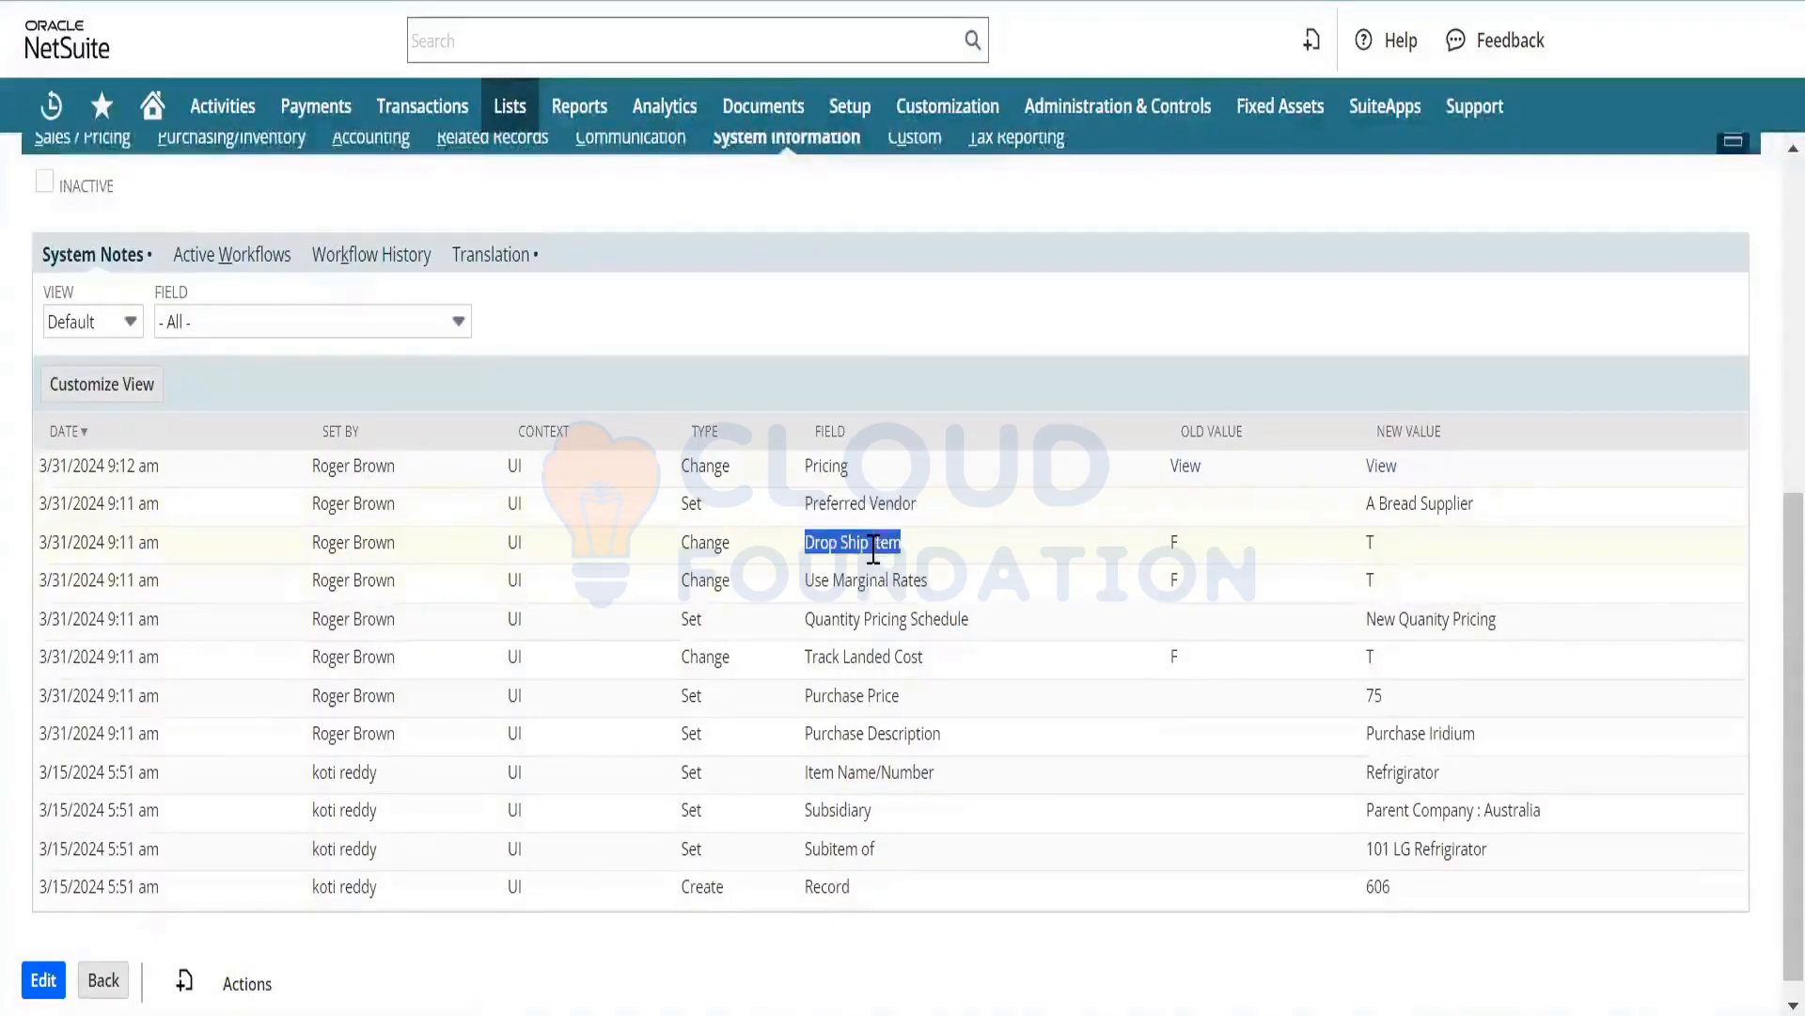
triple_click(900, 581)
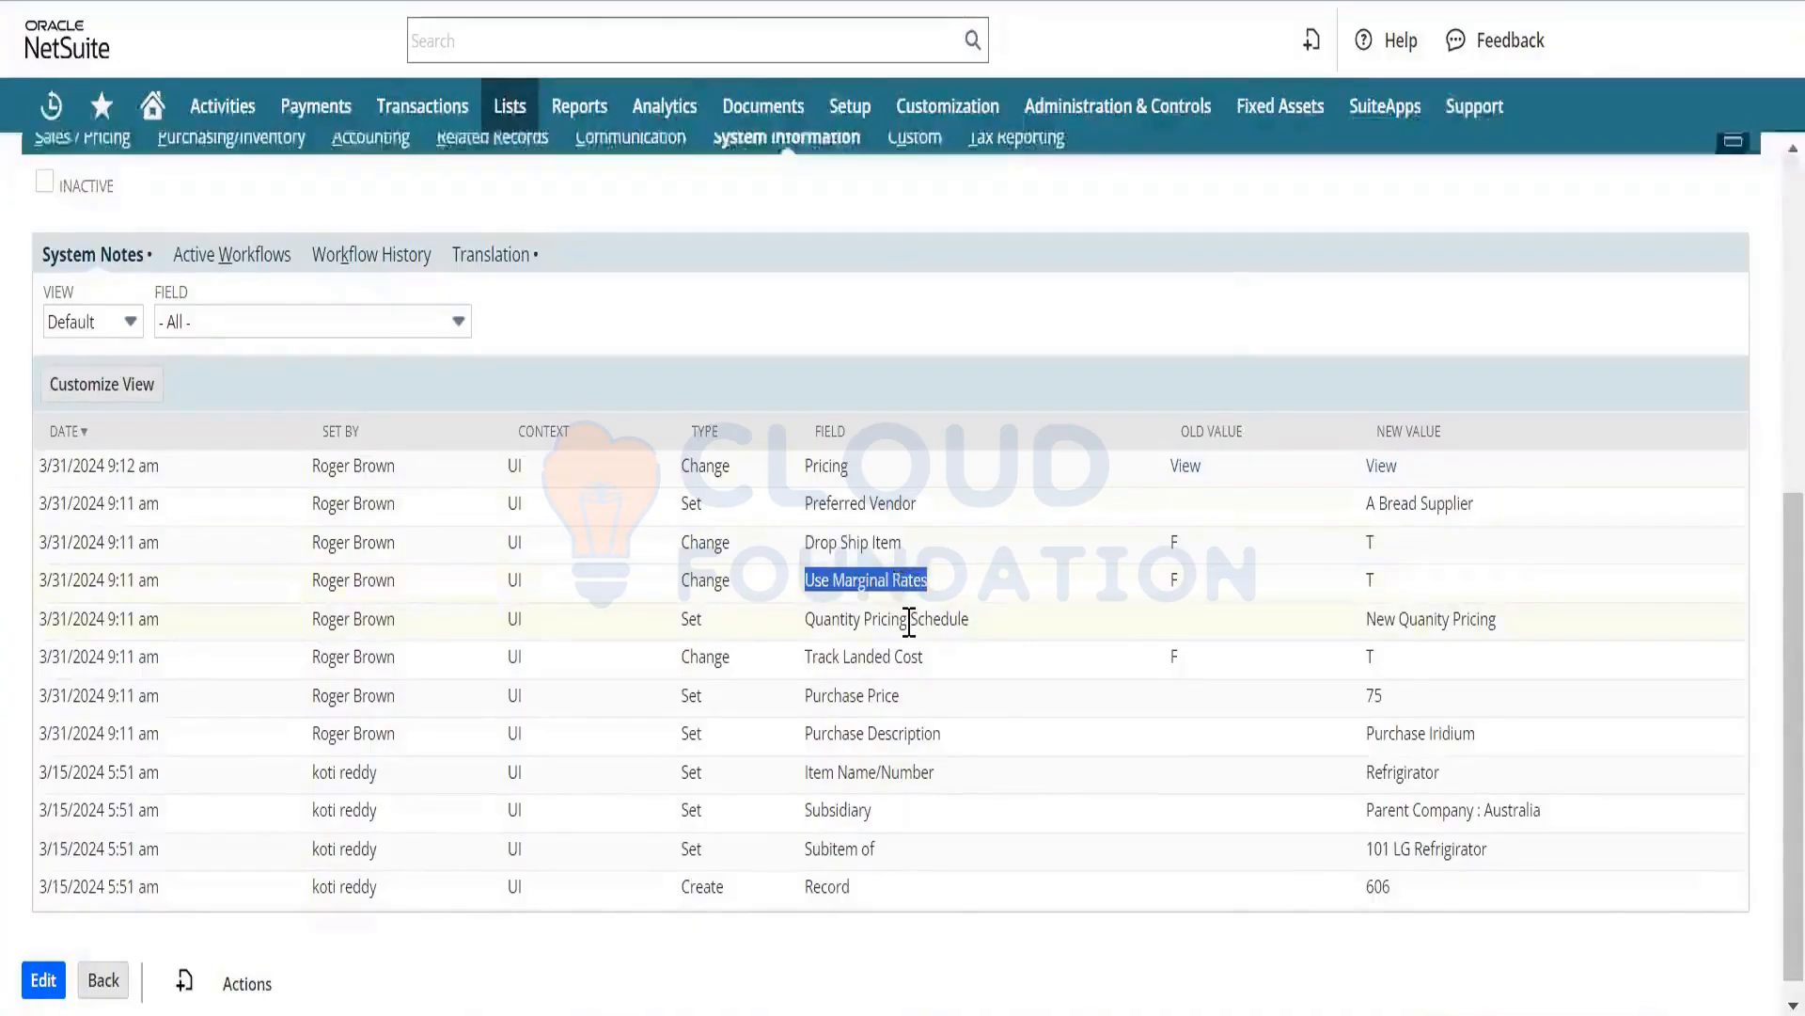
triple_click(909, 622)
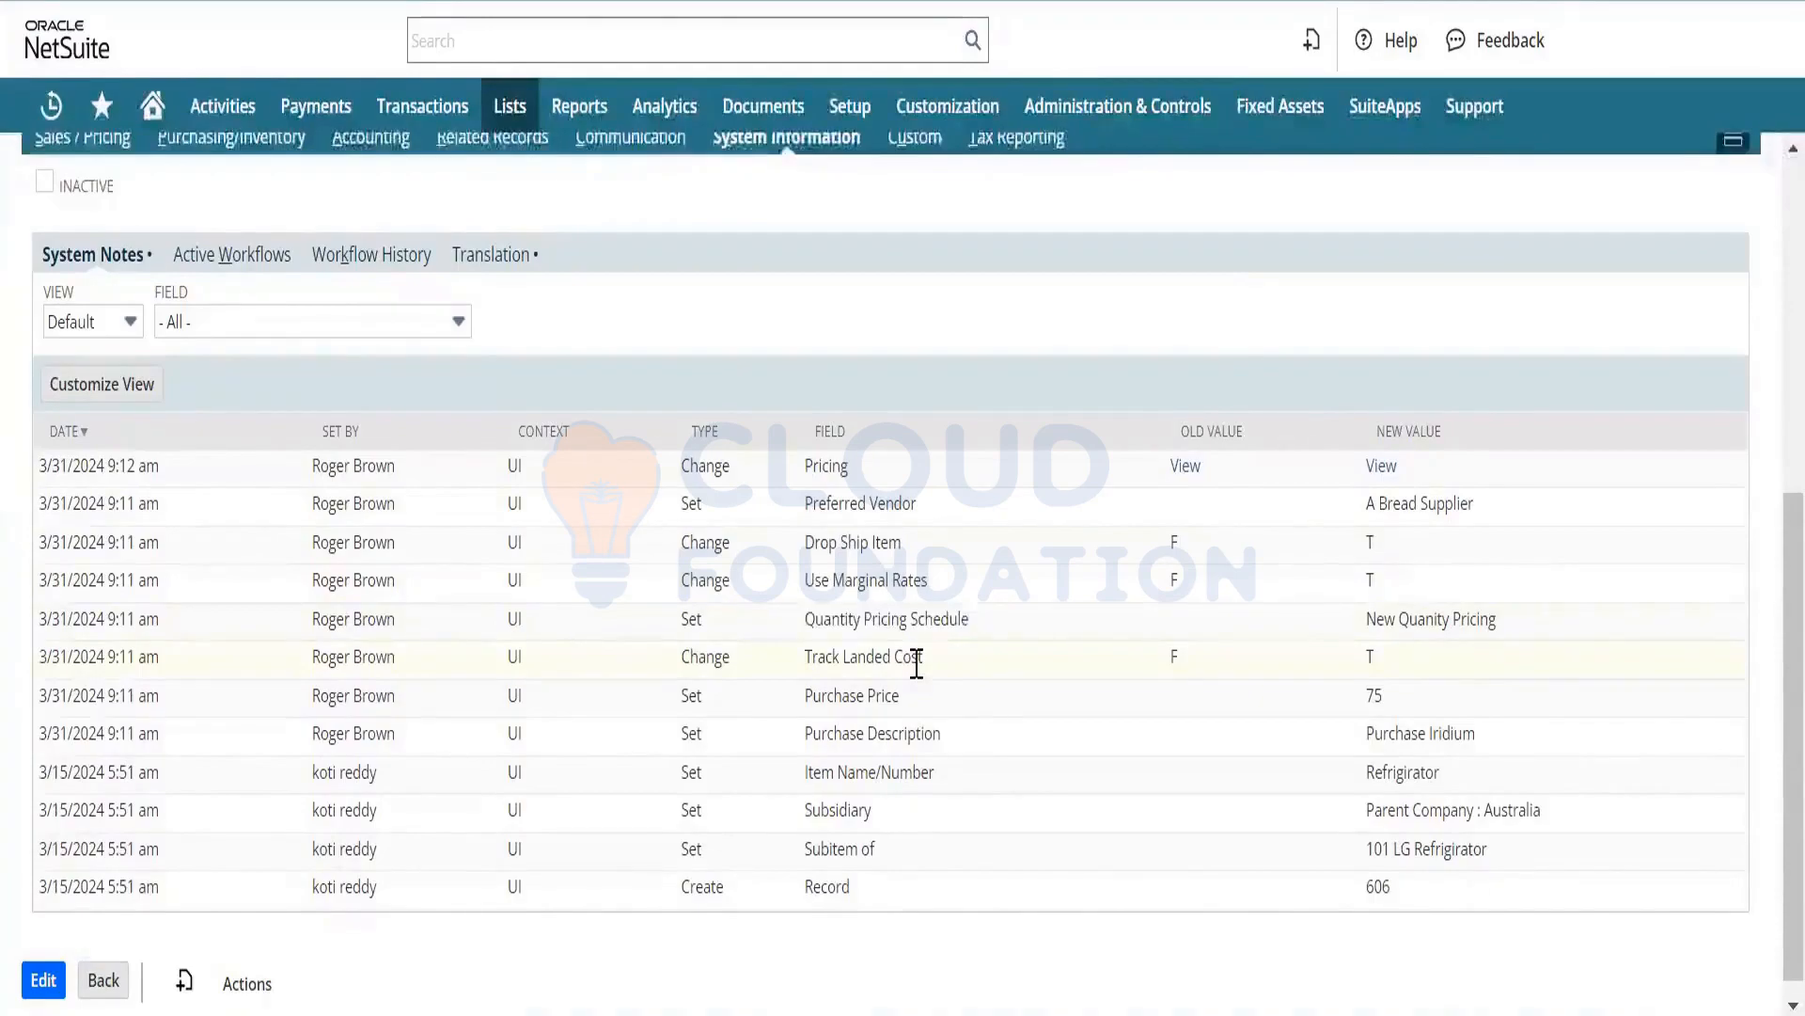
triple_click(917, 661)
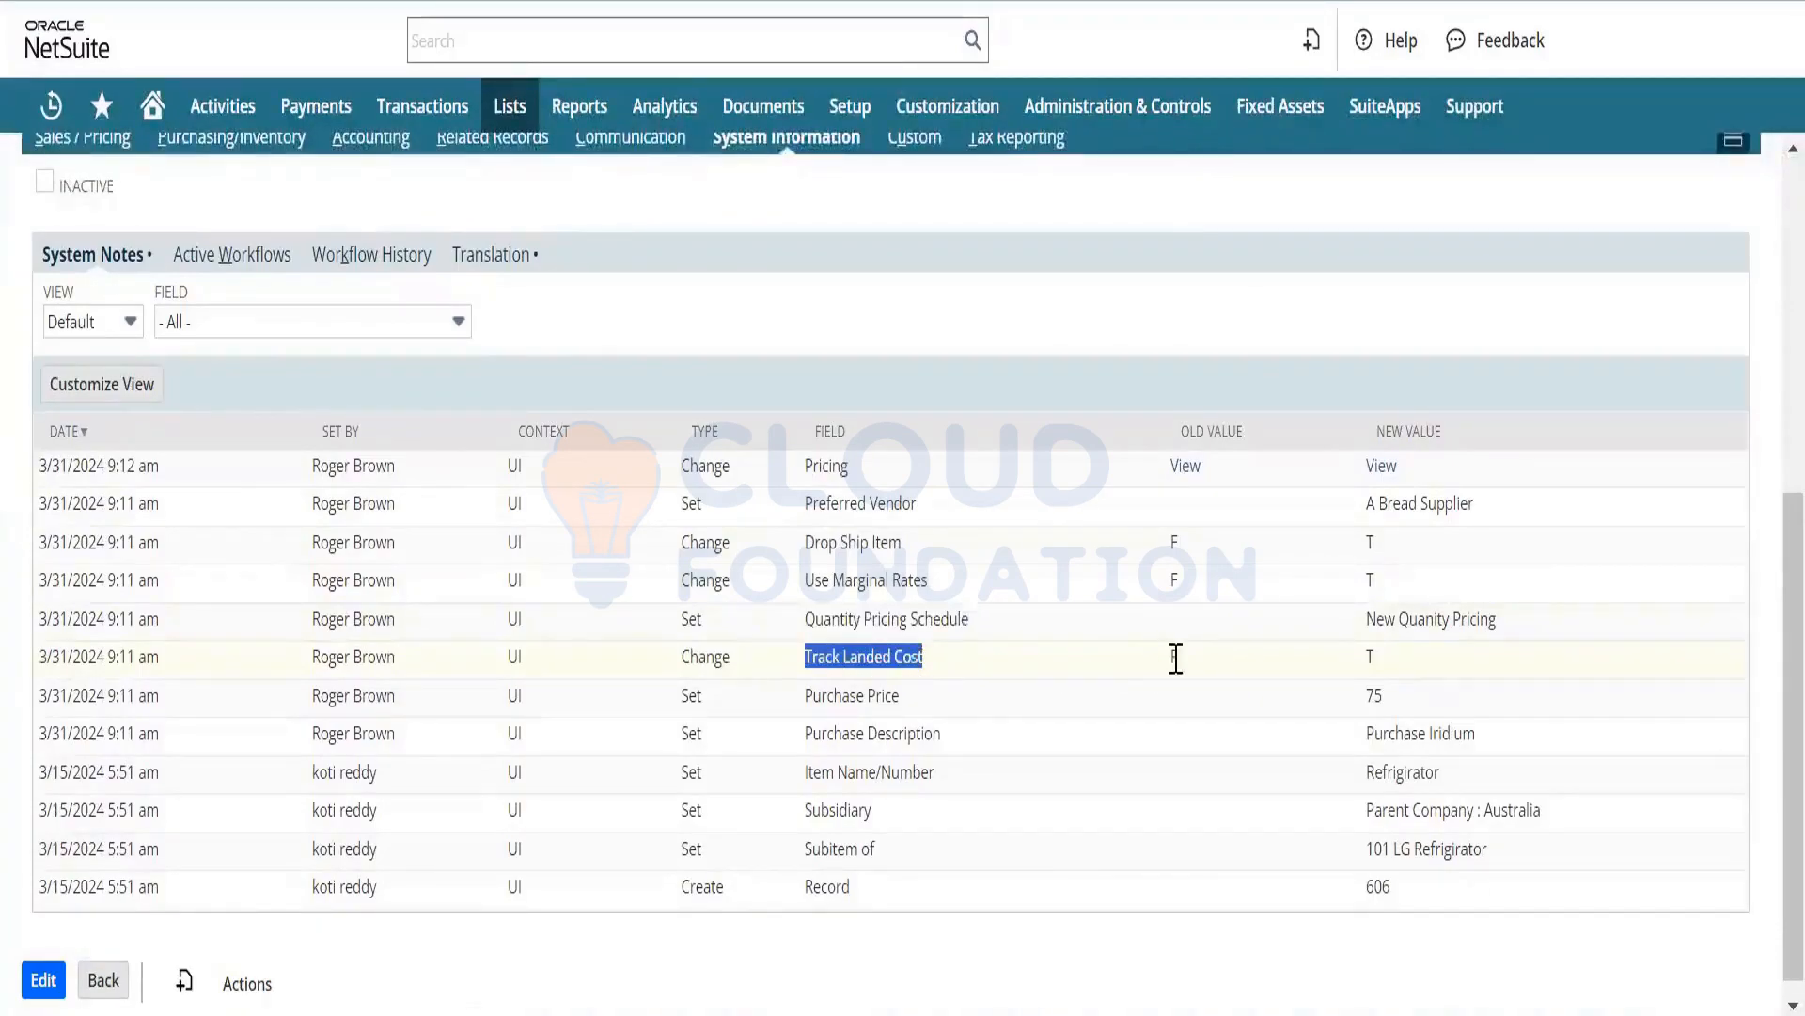
triple_click(846, 696)
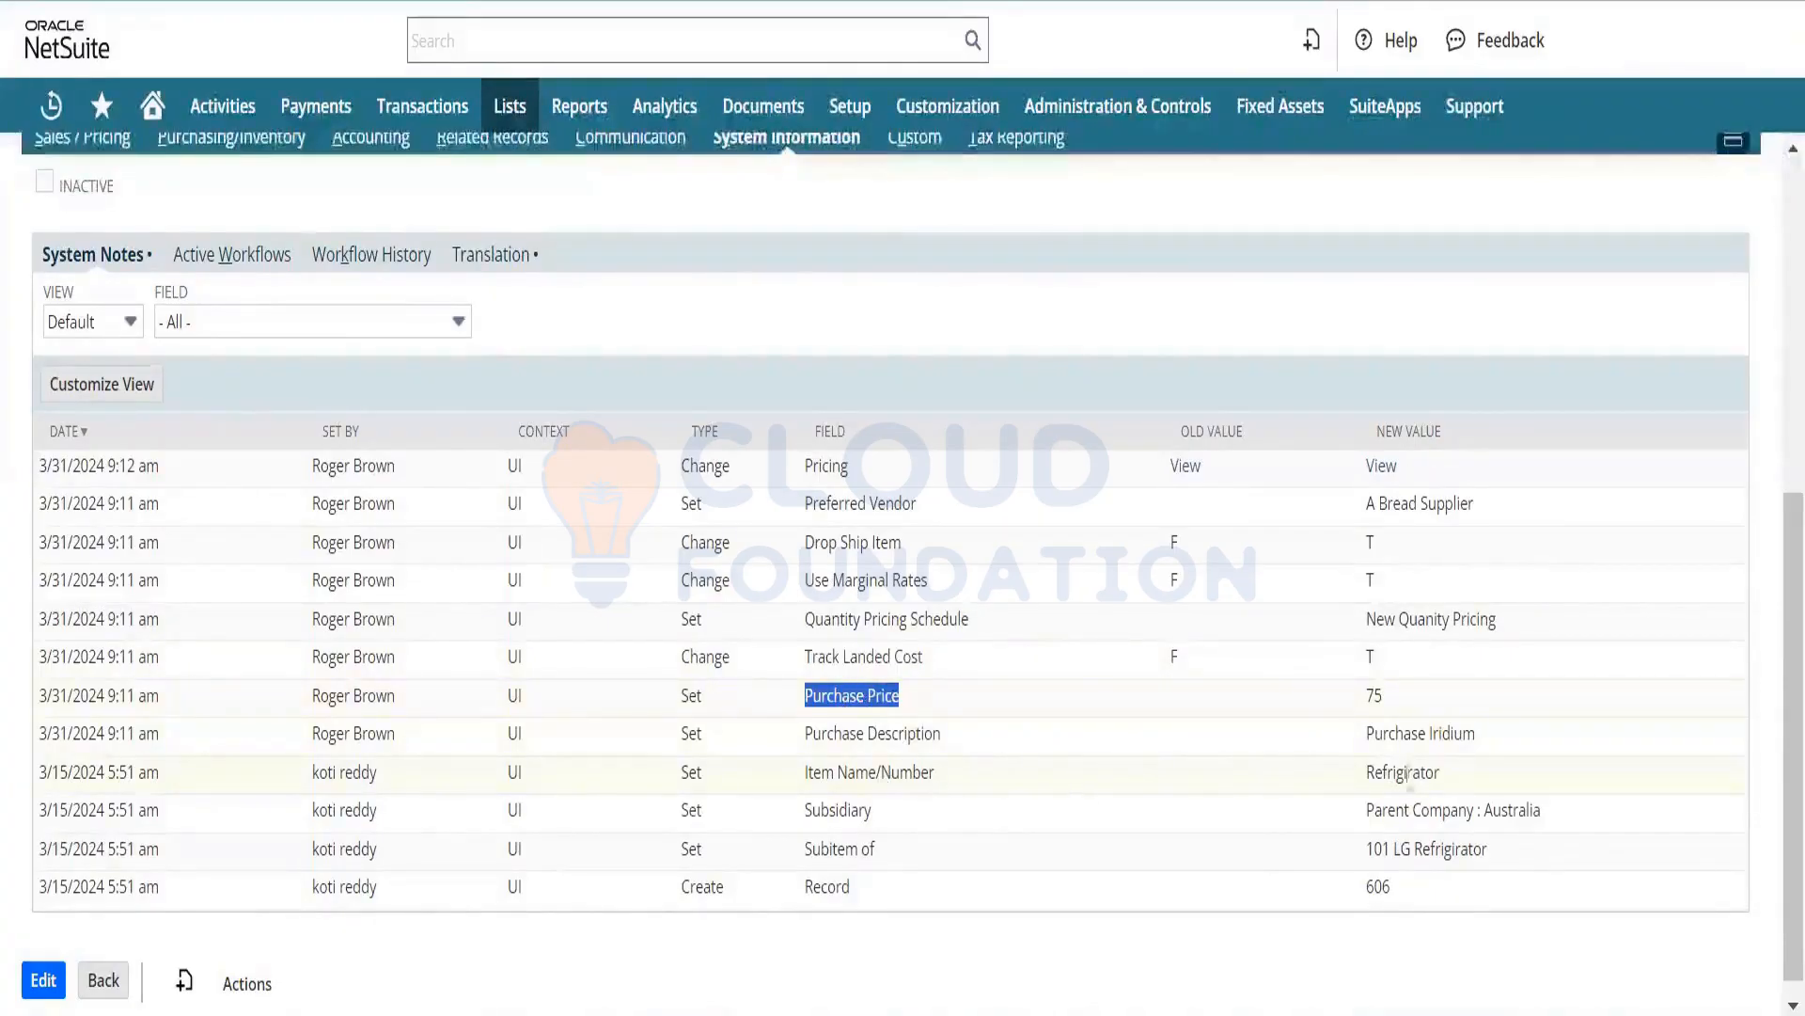
click(1445, 735)
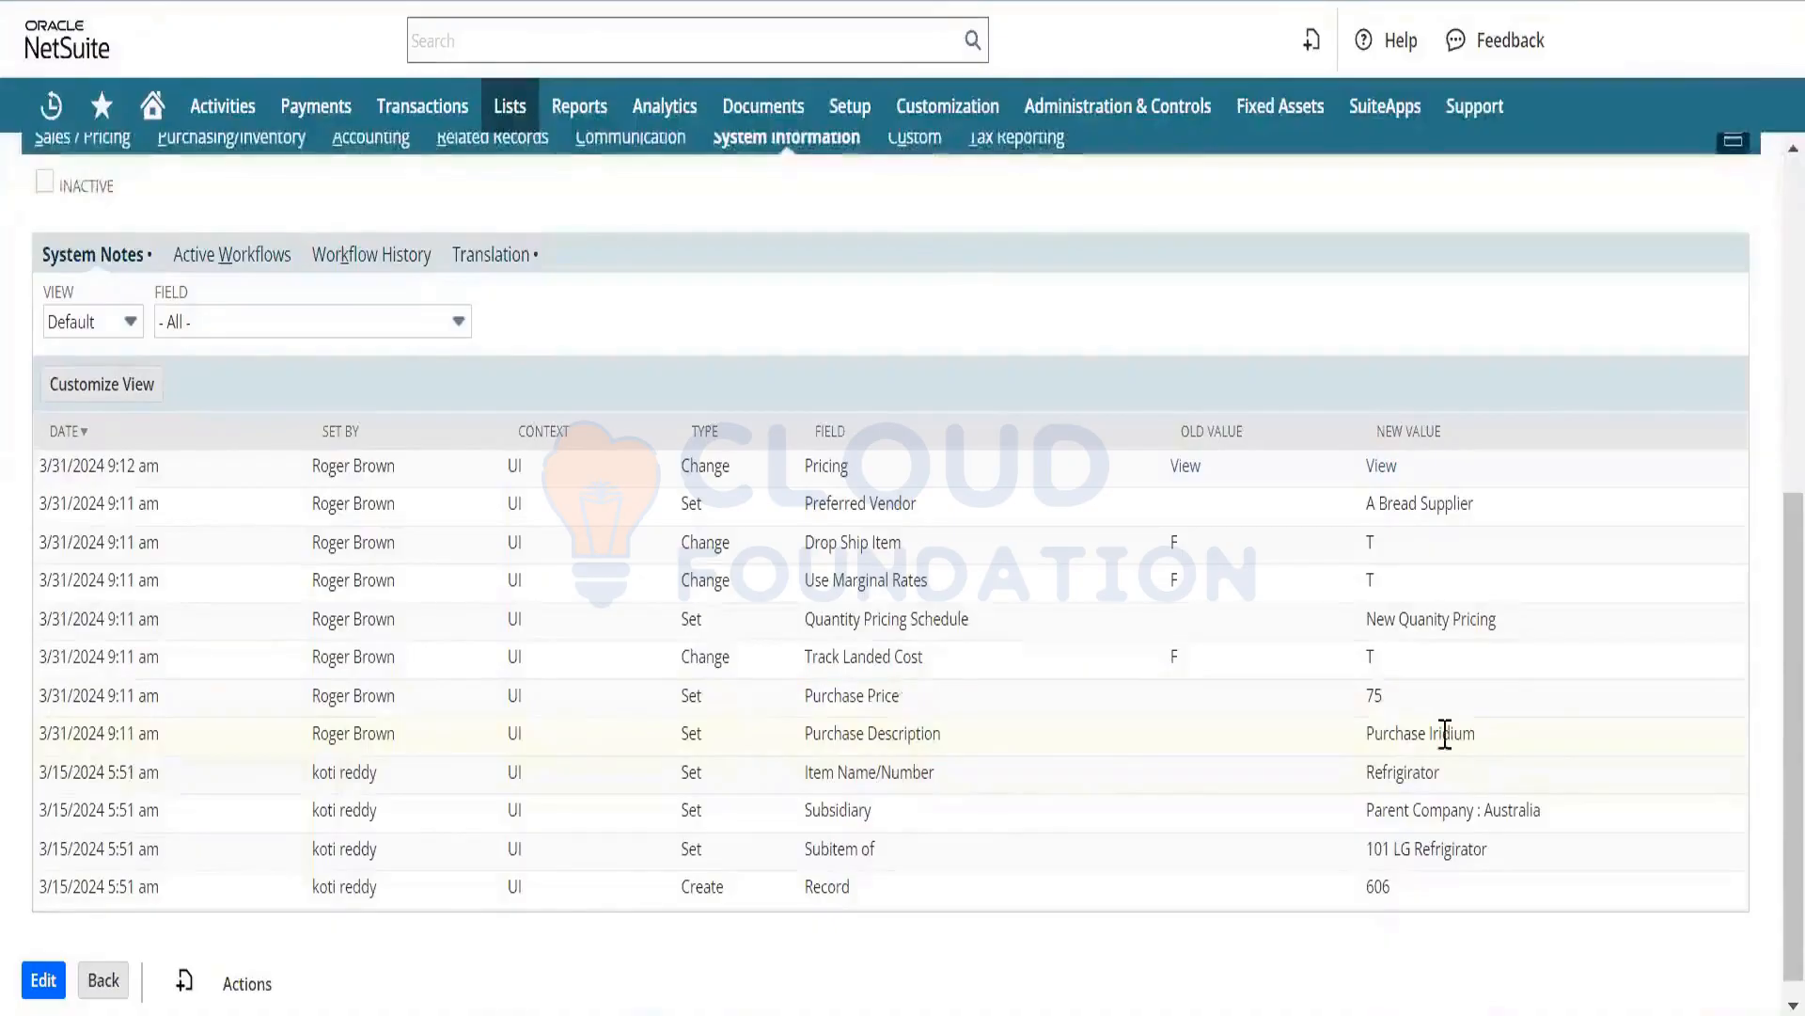
drag(1476, 734, 1357, 750)
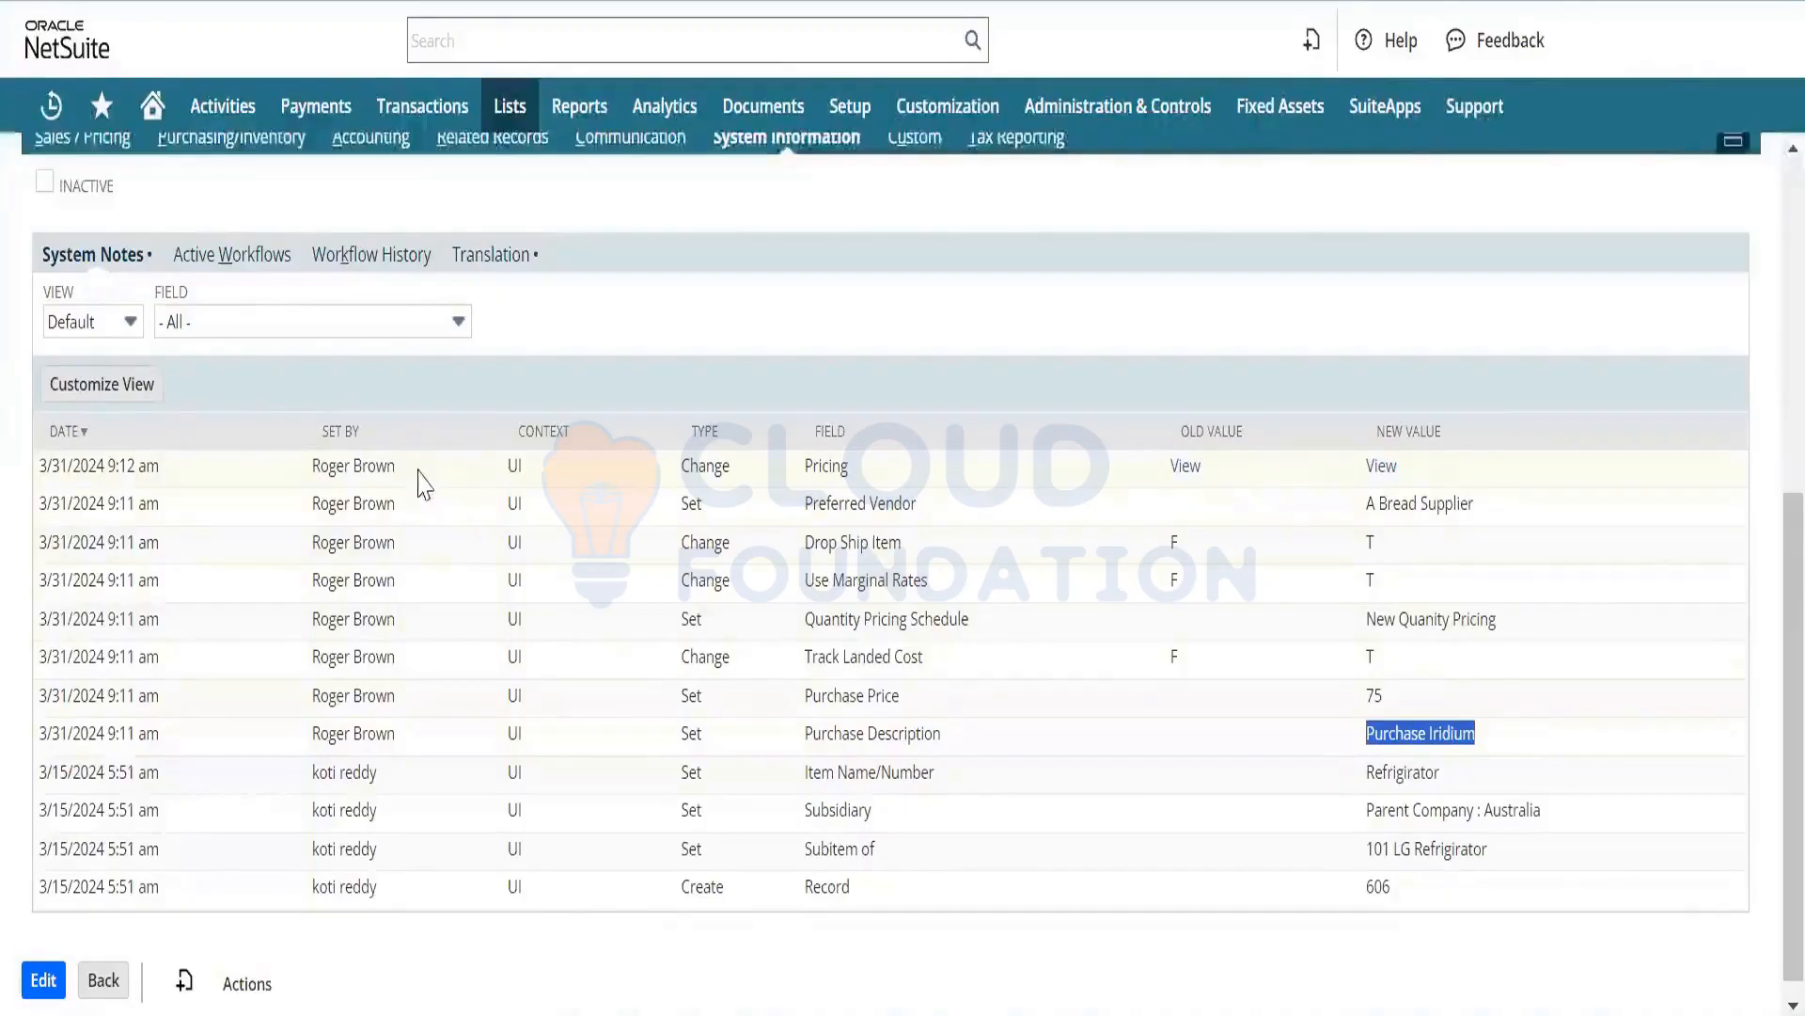
Highlight the date and time of the Pricing change in the system notes.
drag(414, 467, 17, 475)
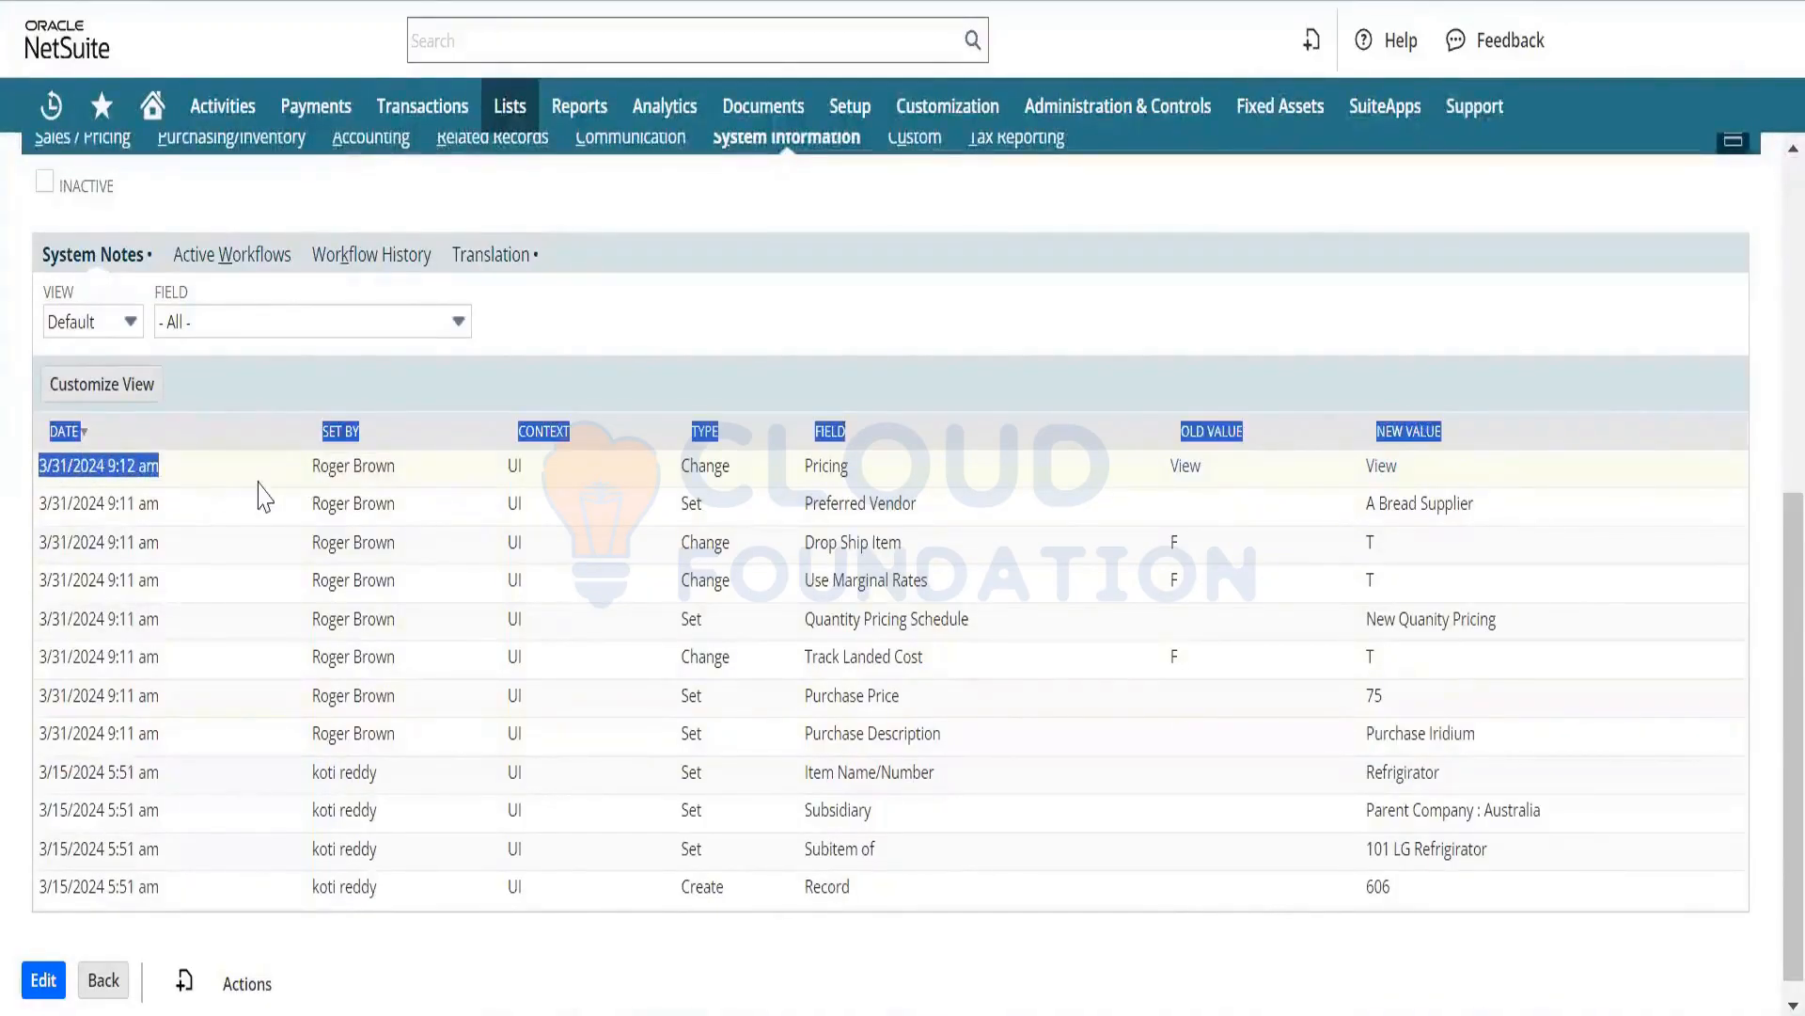
click(186, 482)
drag(185, 481, 30, 467)
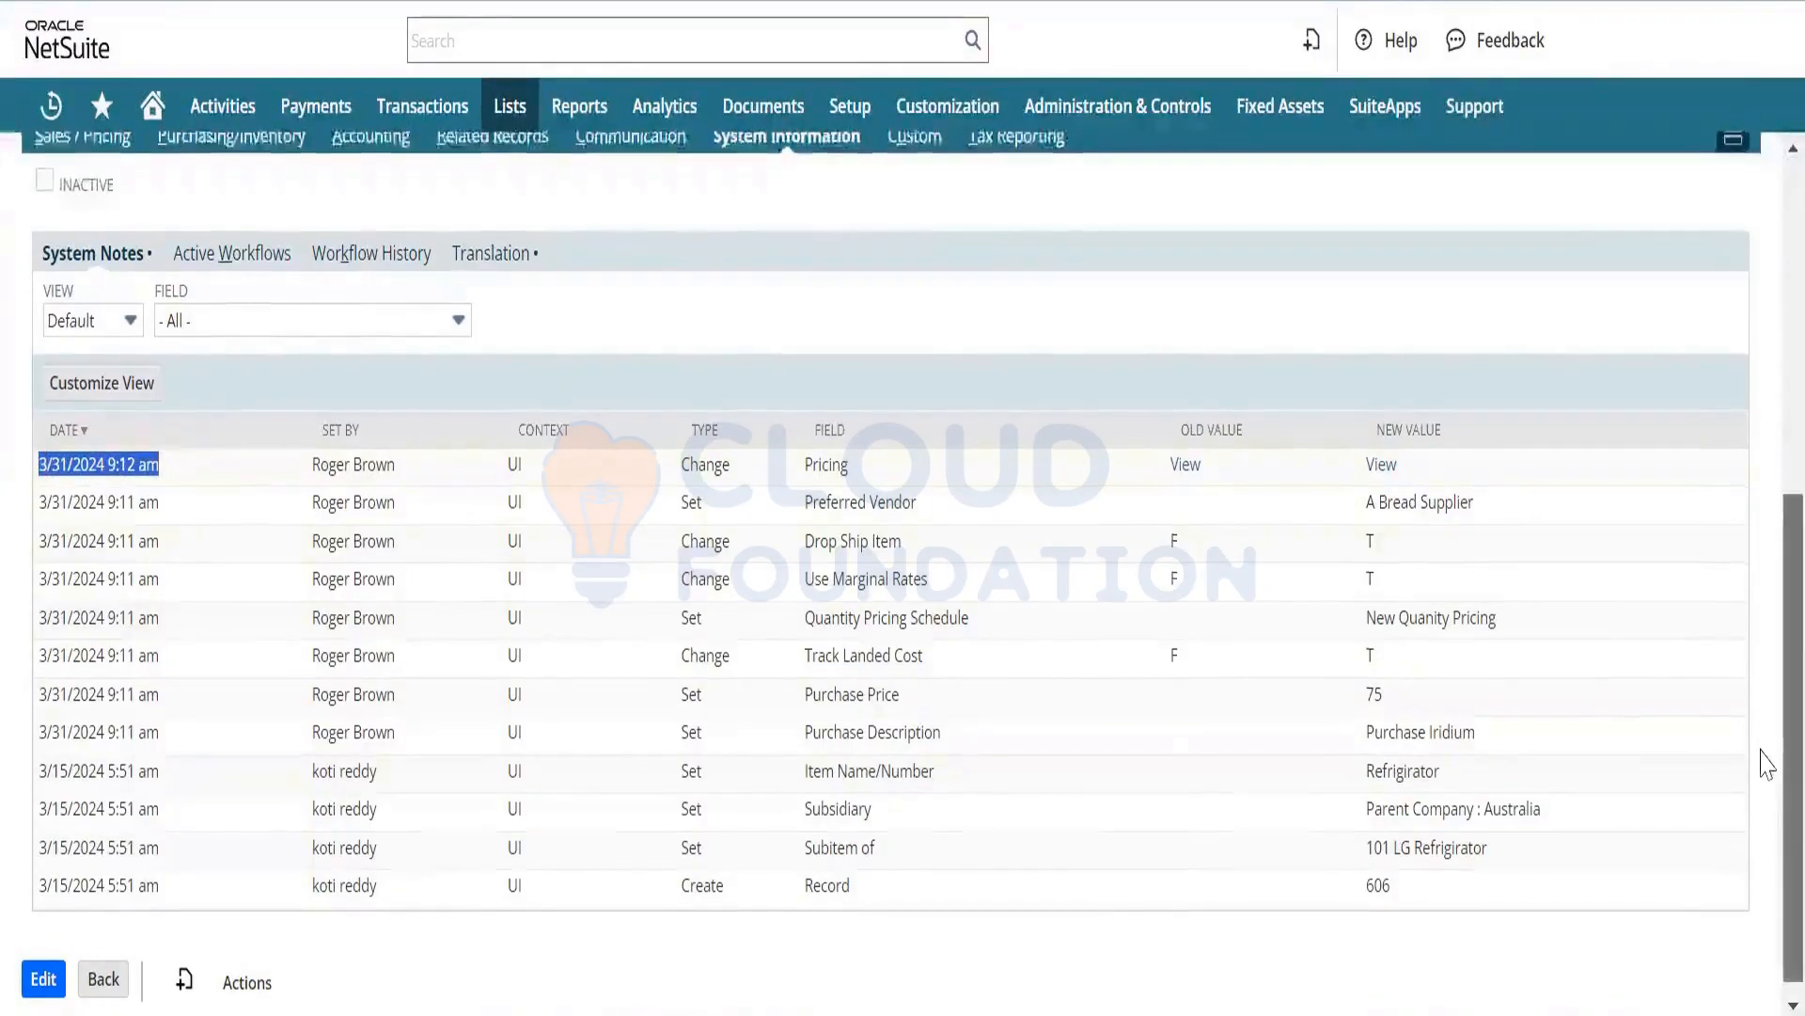
scroll(1764, 658, up, 3)
scroll(1765, 595, up, 1)
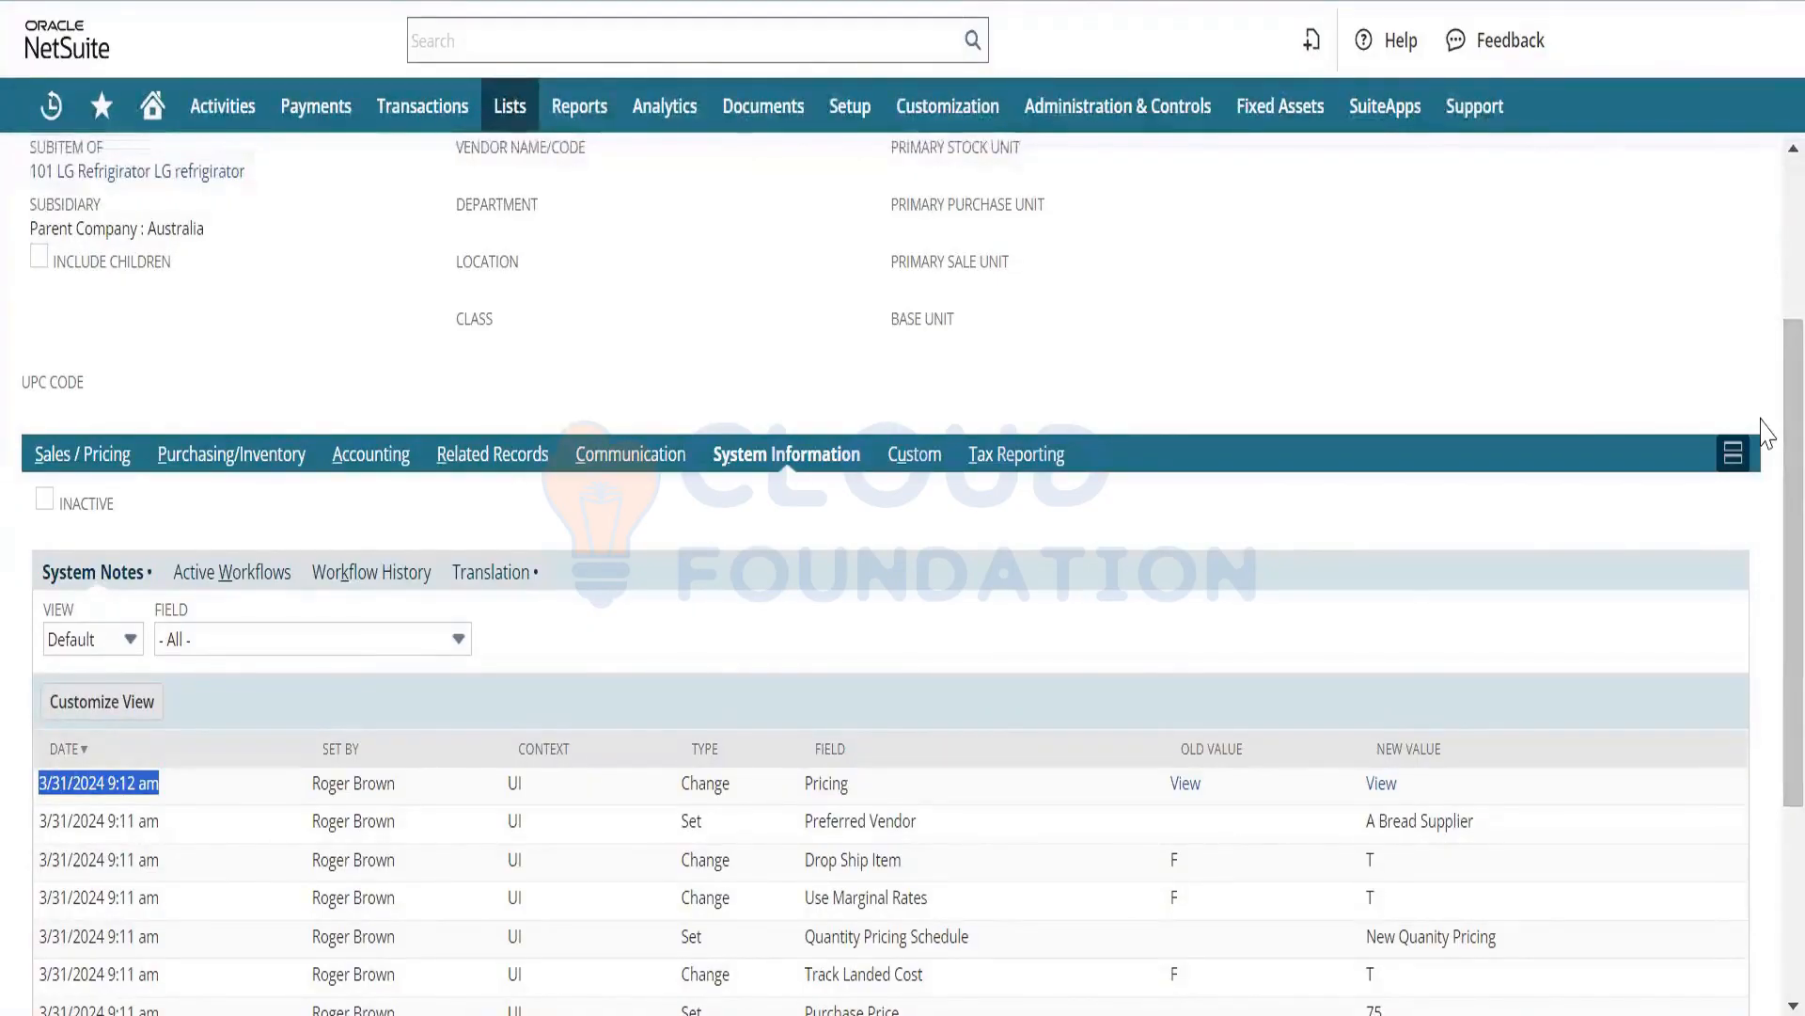
scroll(1791, 433, up, 3)
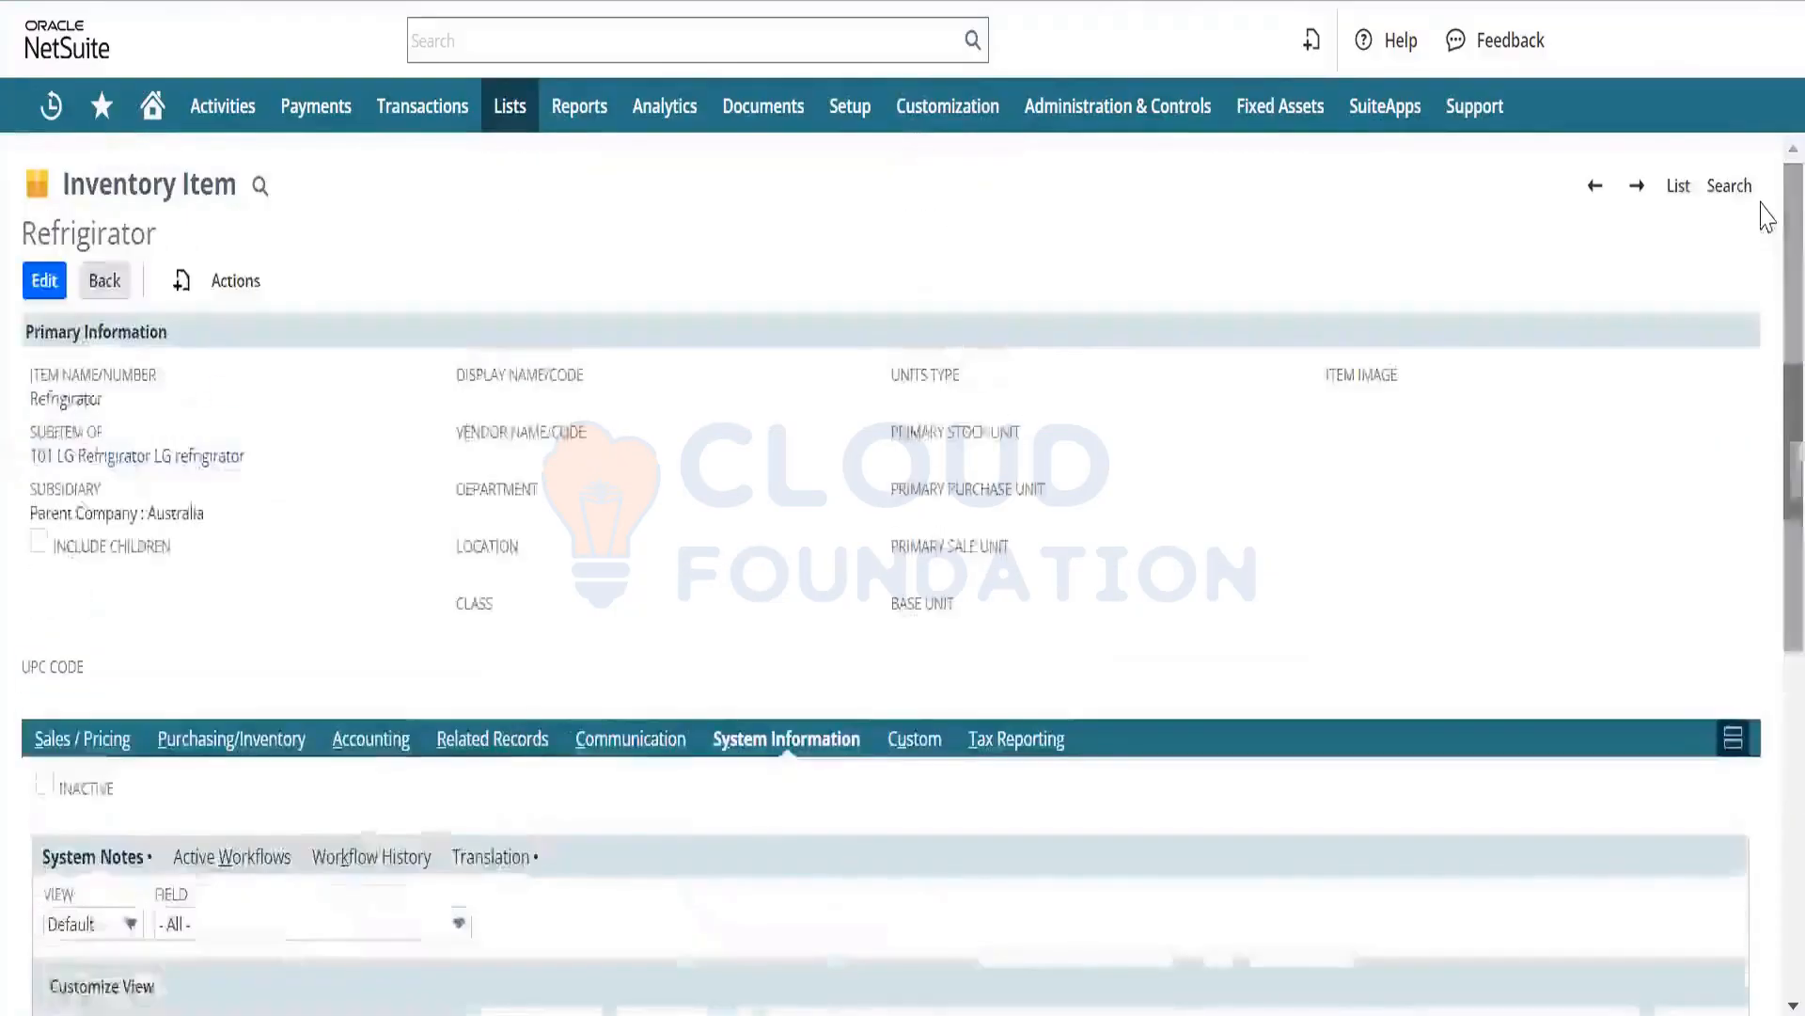
Start a new item from the item list and begin the Matrix Item Assistant for the Inventory Item type.
click(1677, 202)
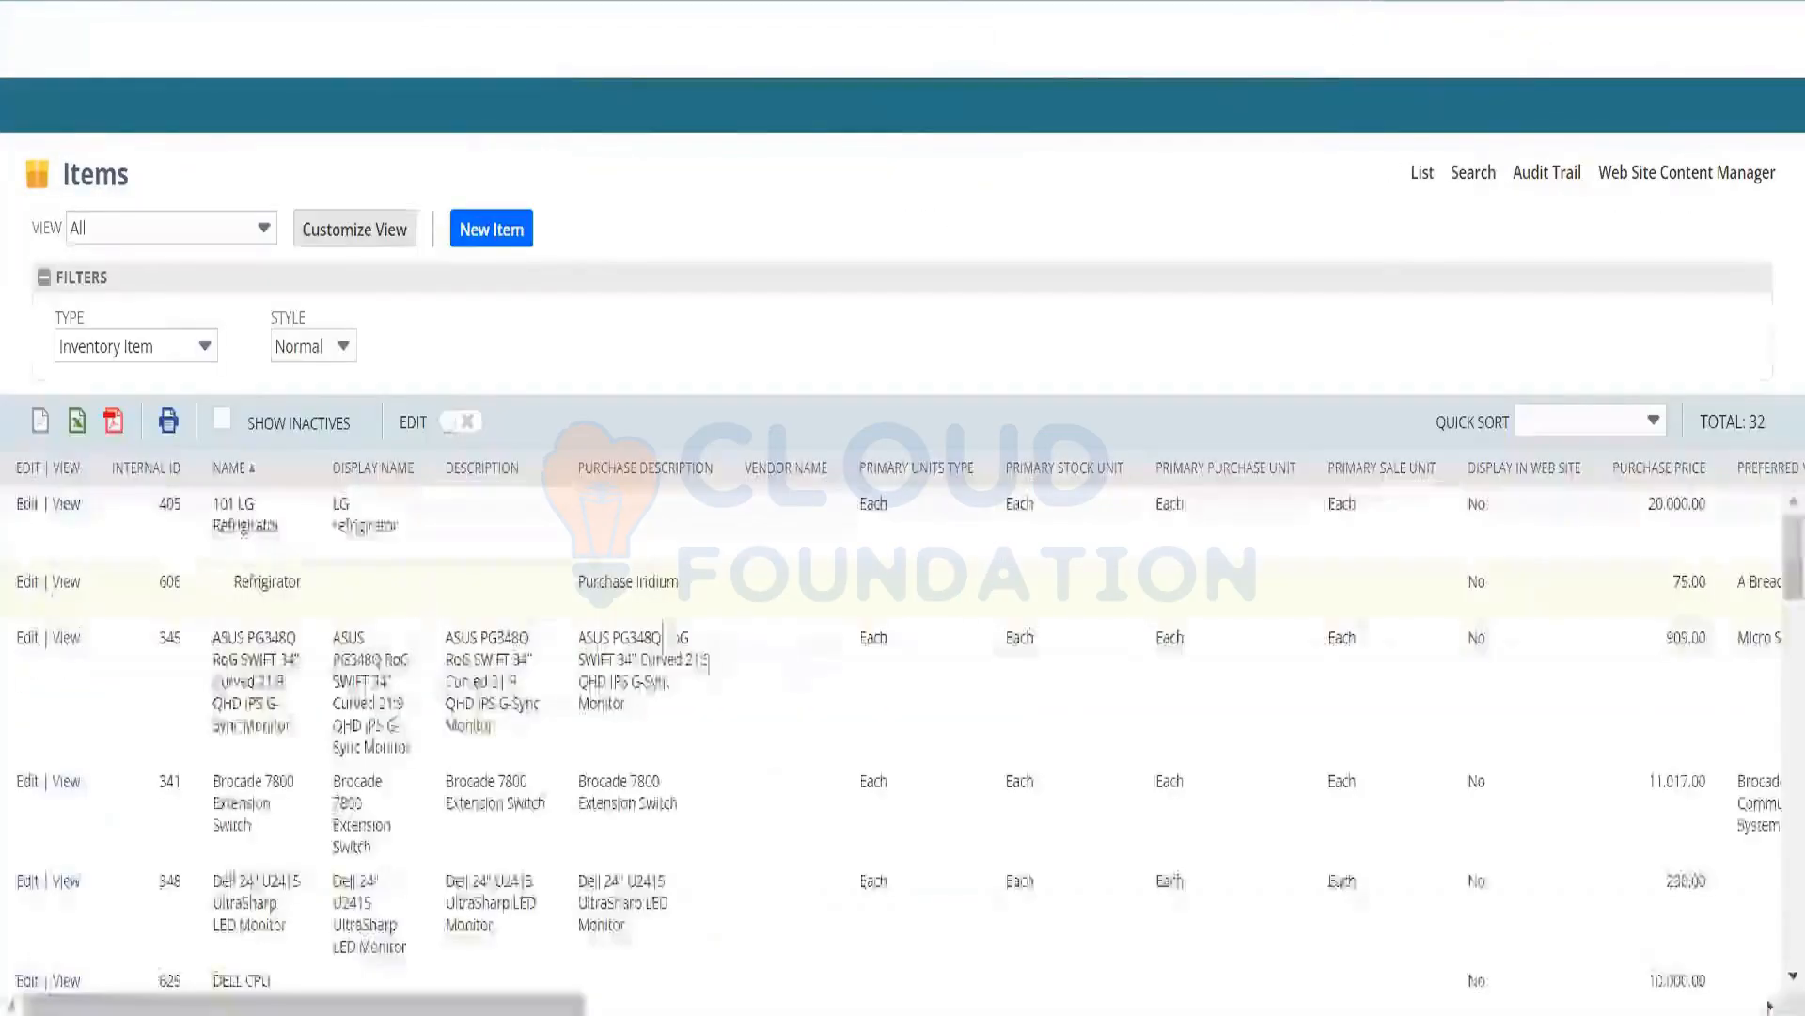
click(492, 235)
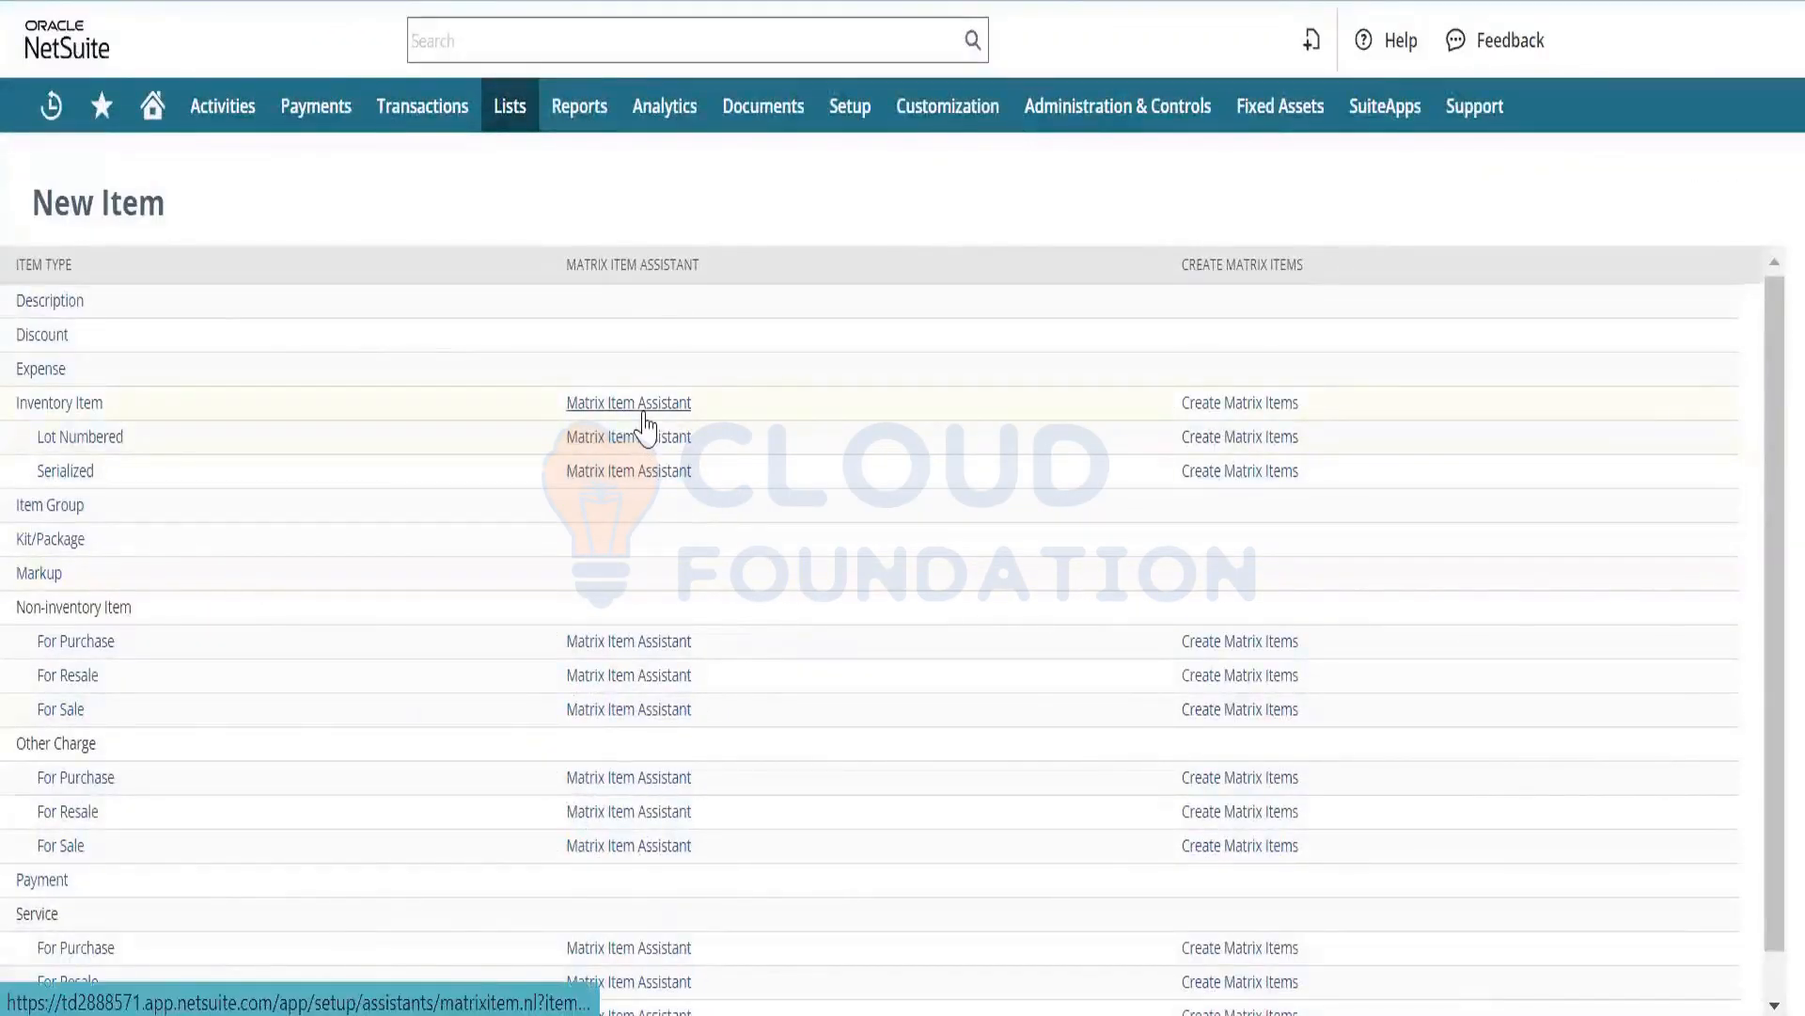
click(645, 419)
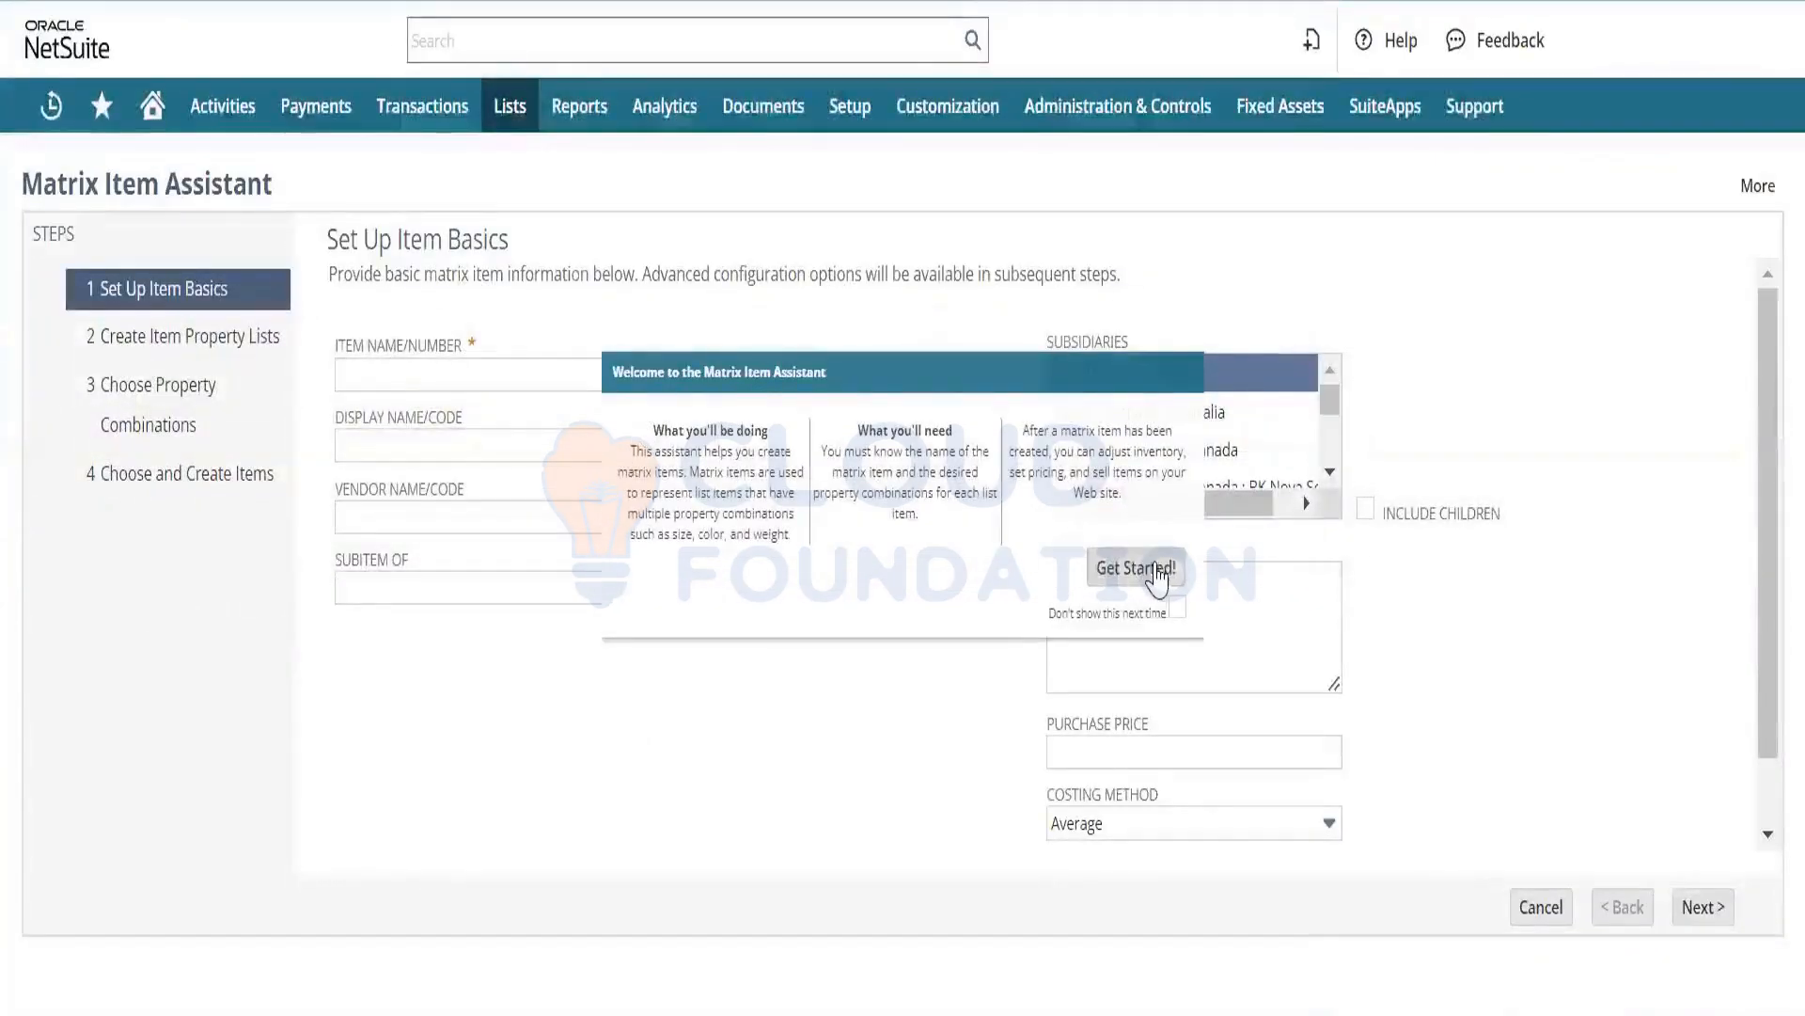
click(1135, 568)
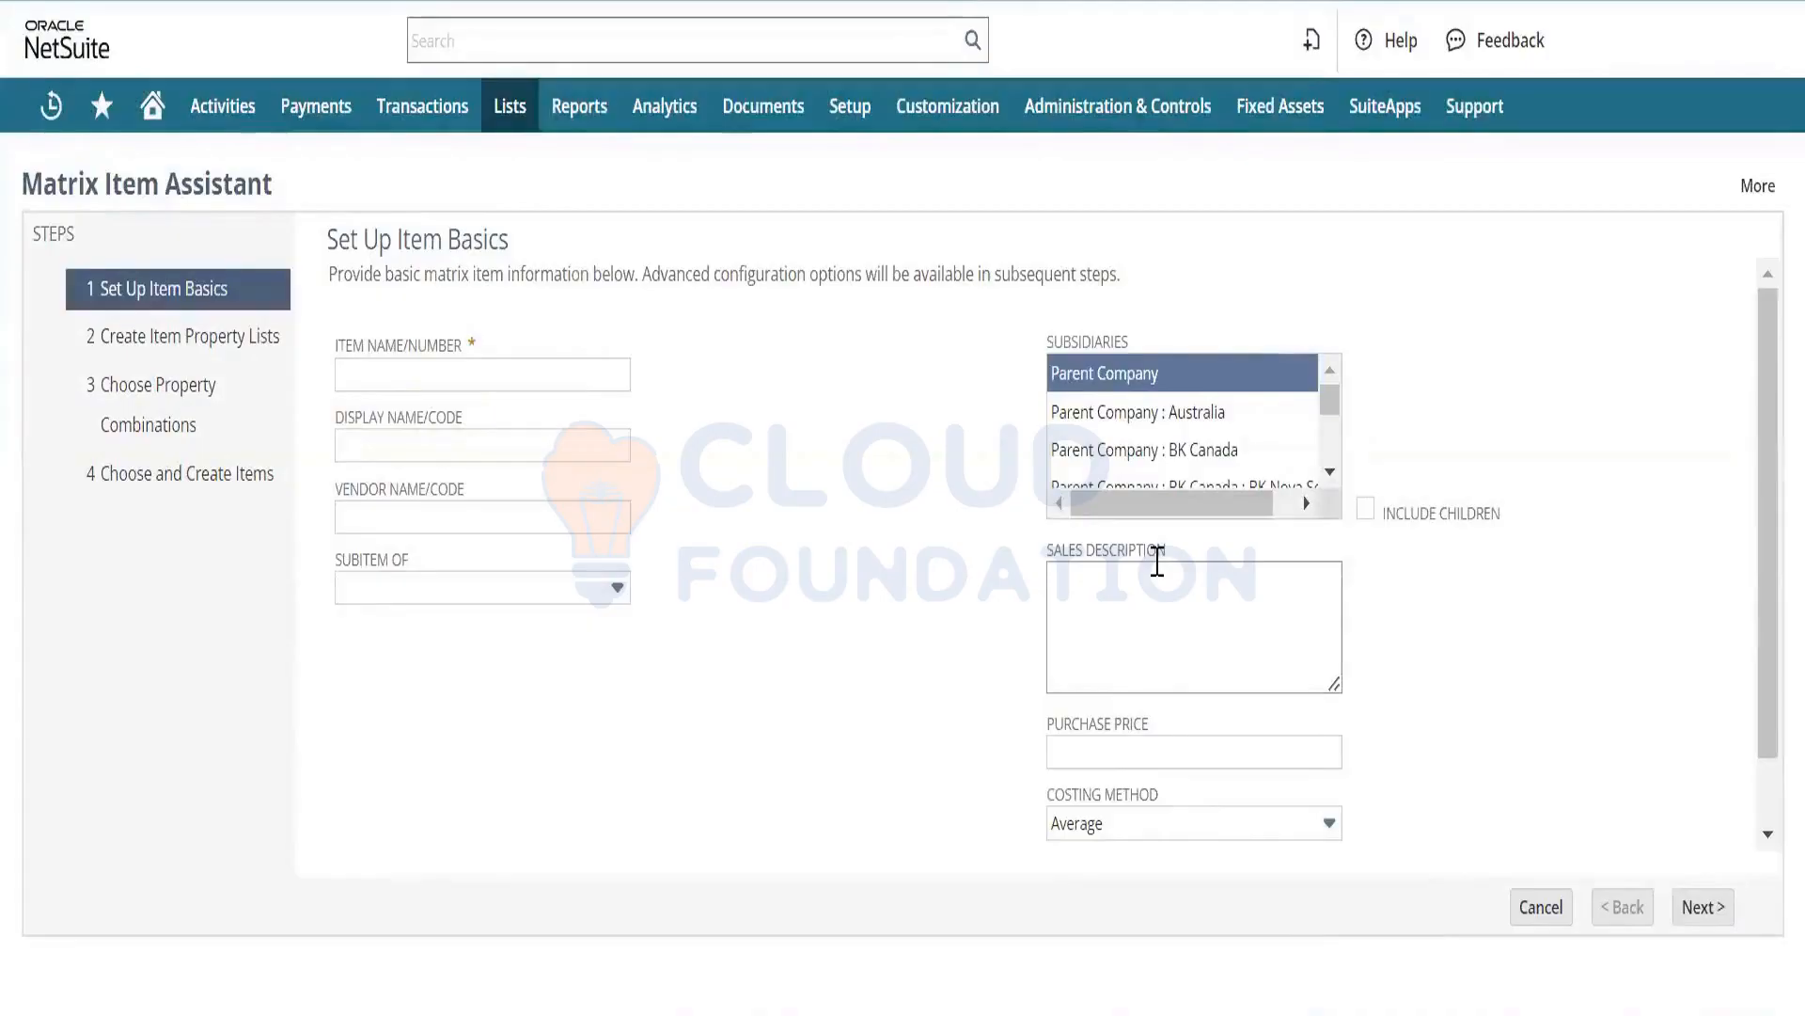
Enter "New Matrix Test" as the matrix item's name, display name and vendor name.
click(552, 371)
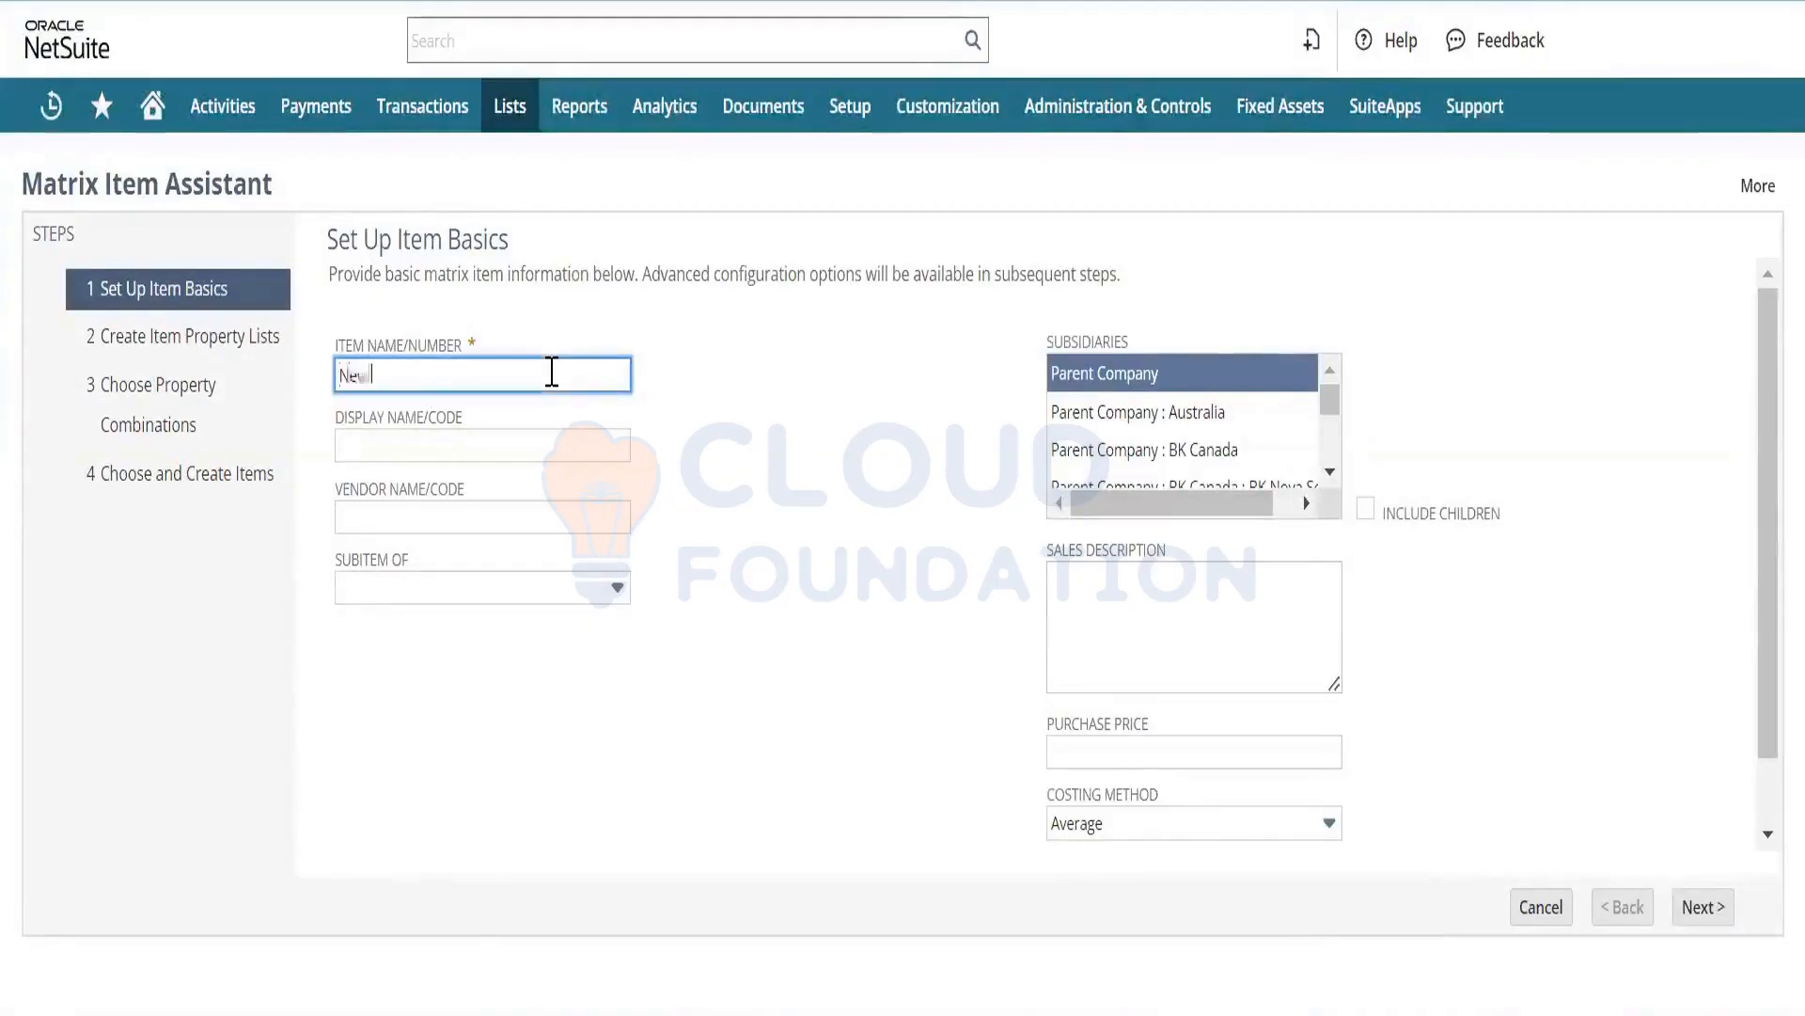
text(New Matrix )
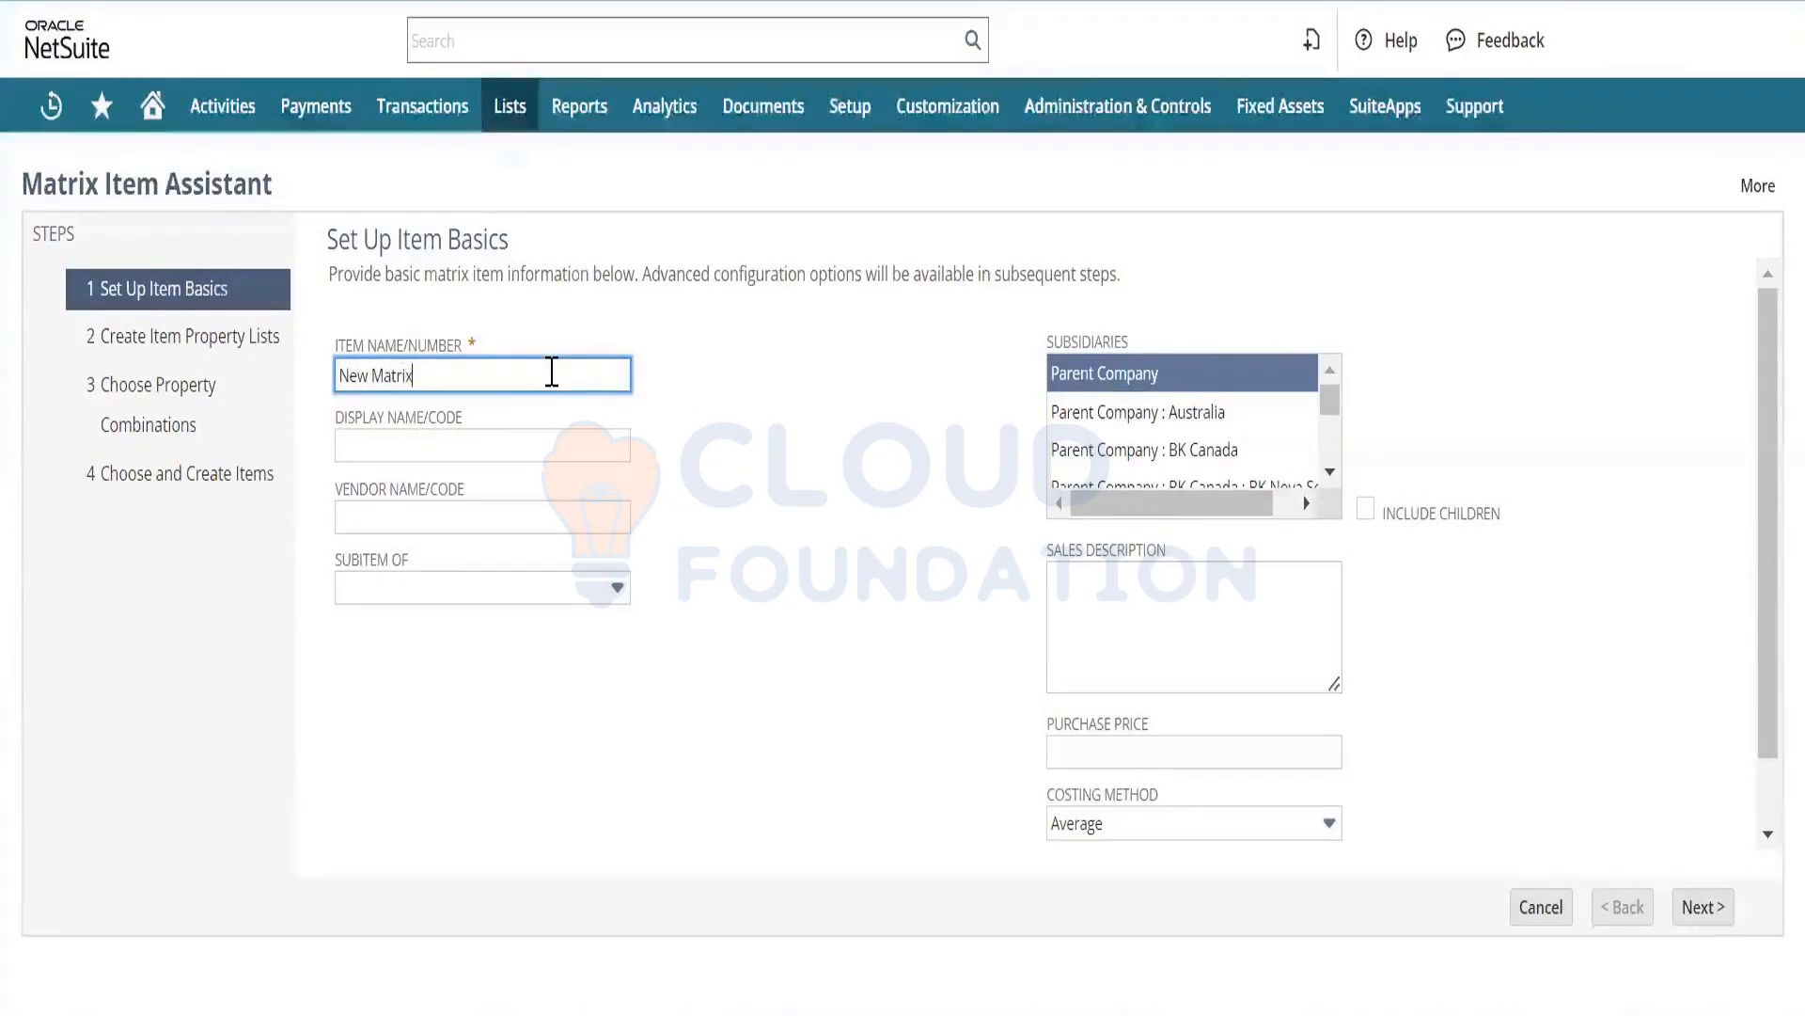
text(Te)
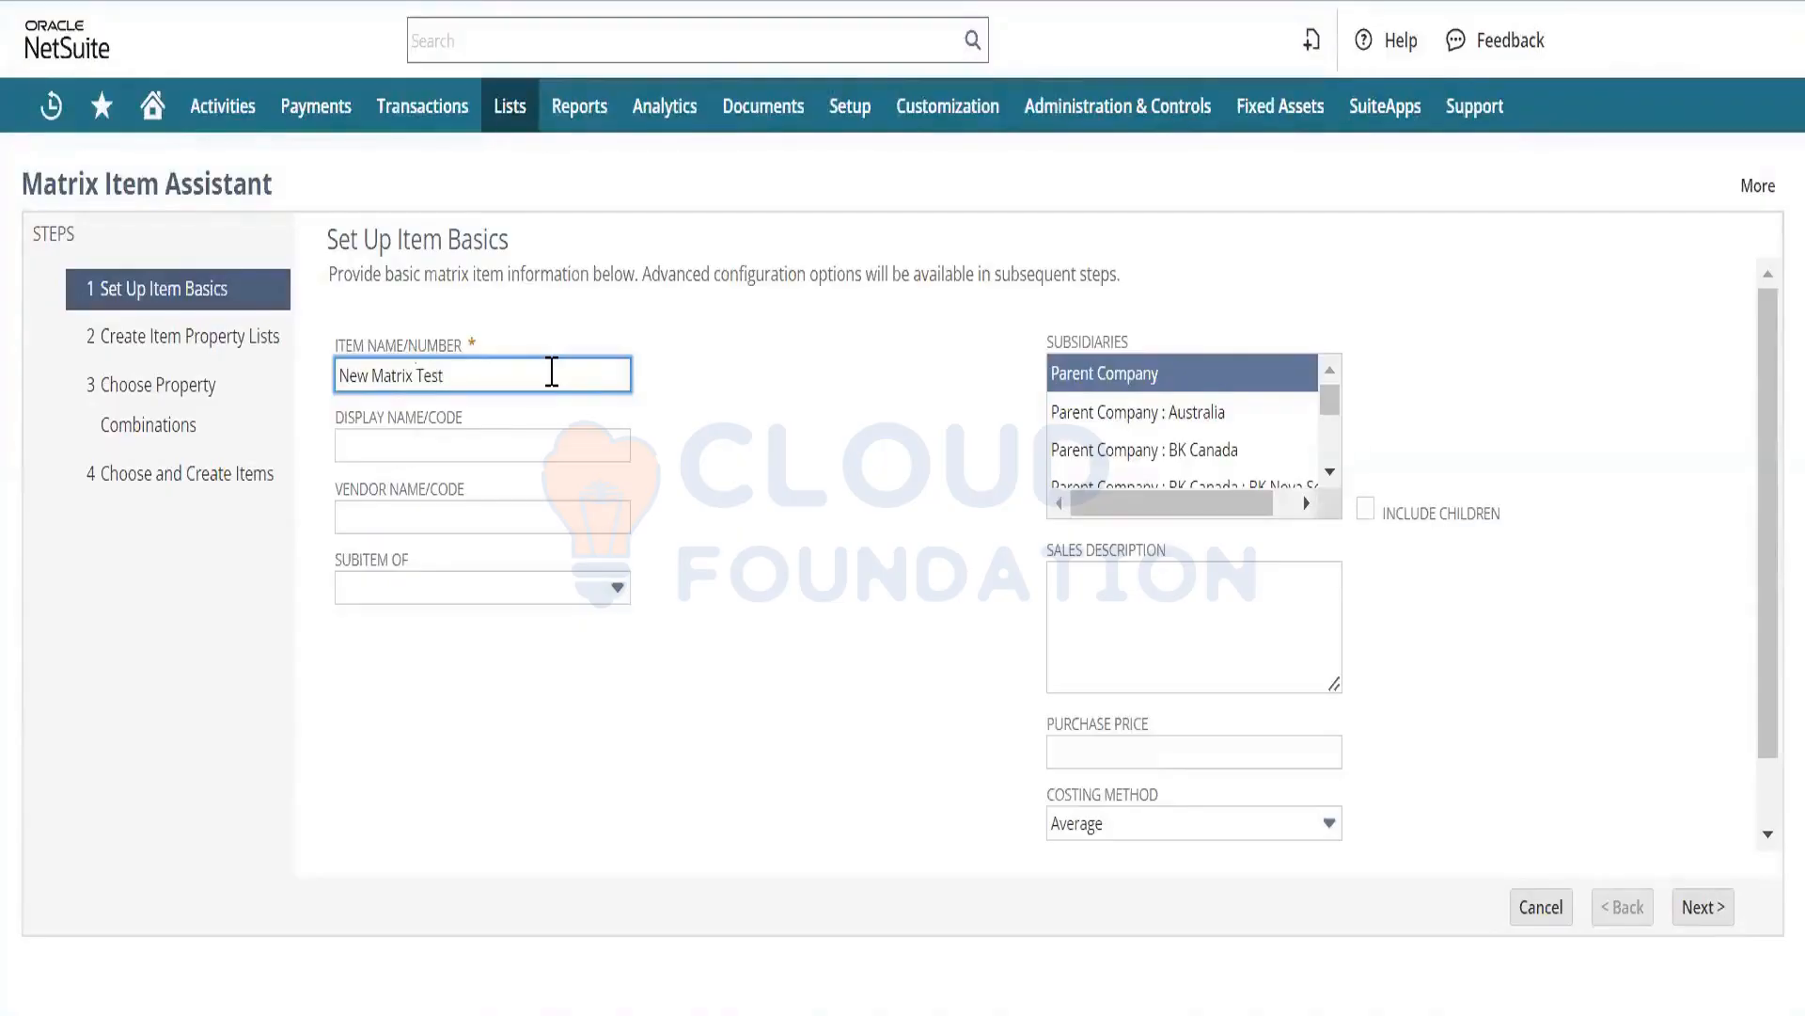
text(st)
key(ctrl+a)
key(ctrl+c)
key(Tab)
key(ctrl+v)
key(Tab)
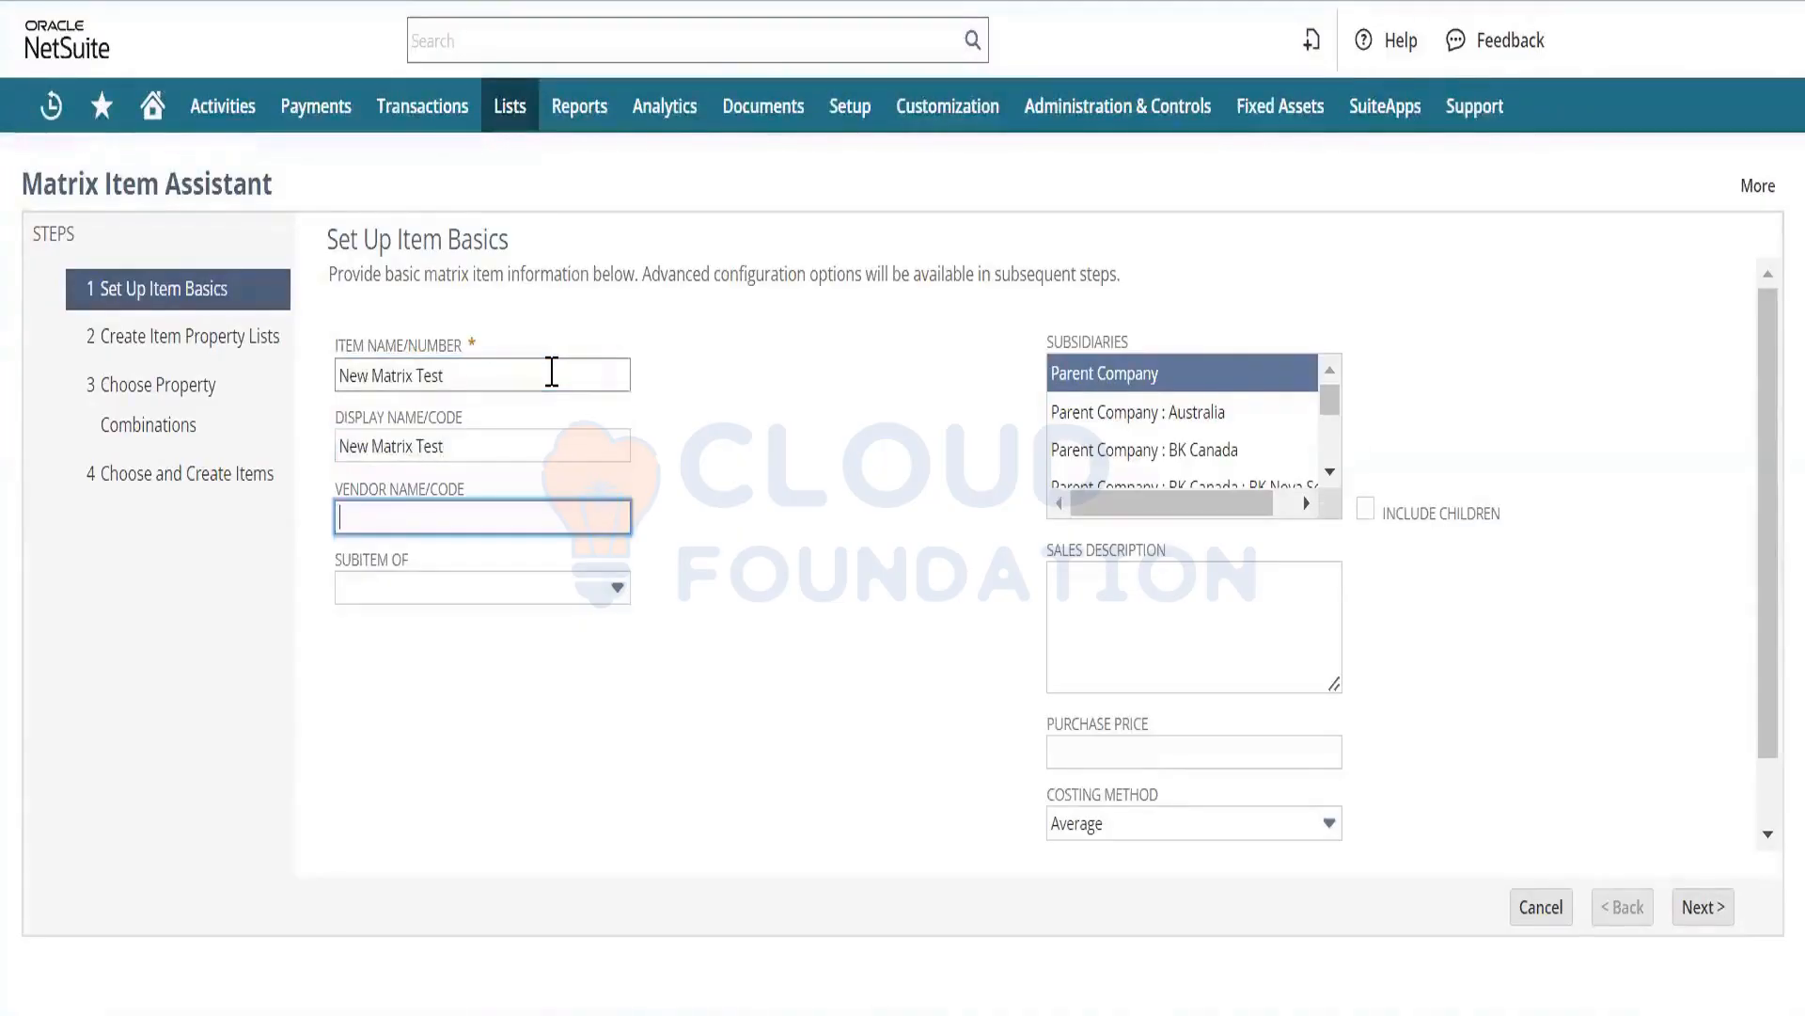
key(ctrl+v)
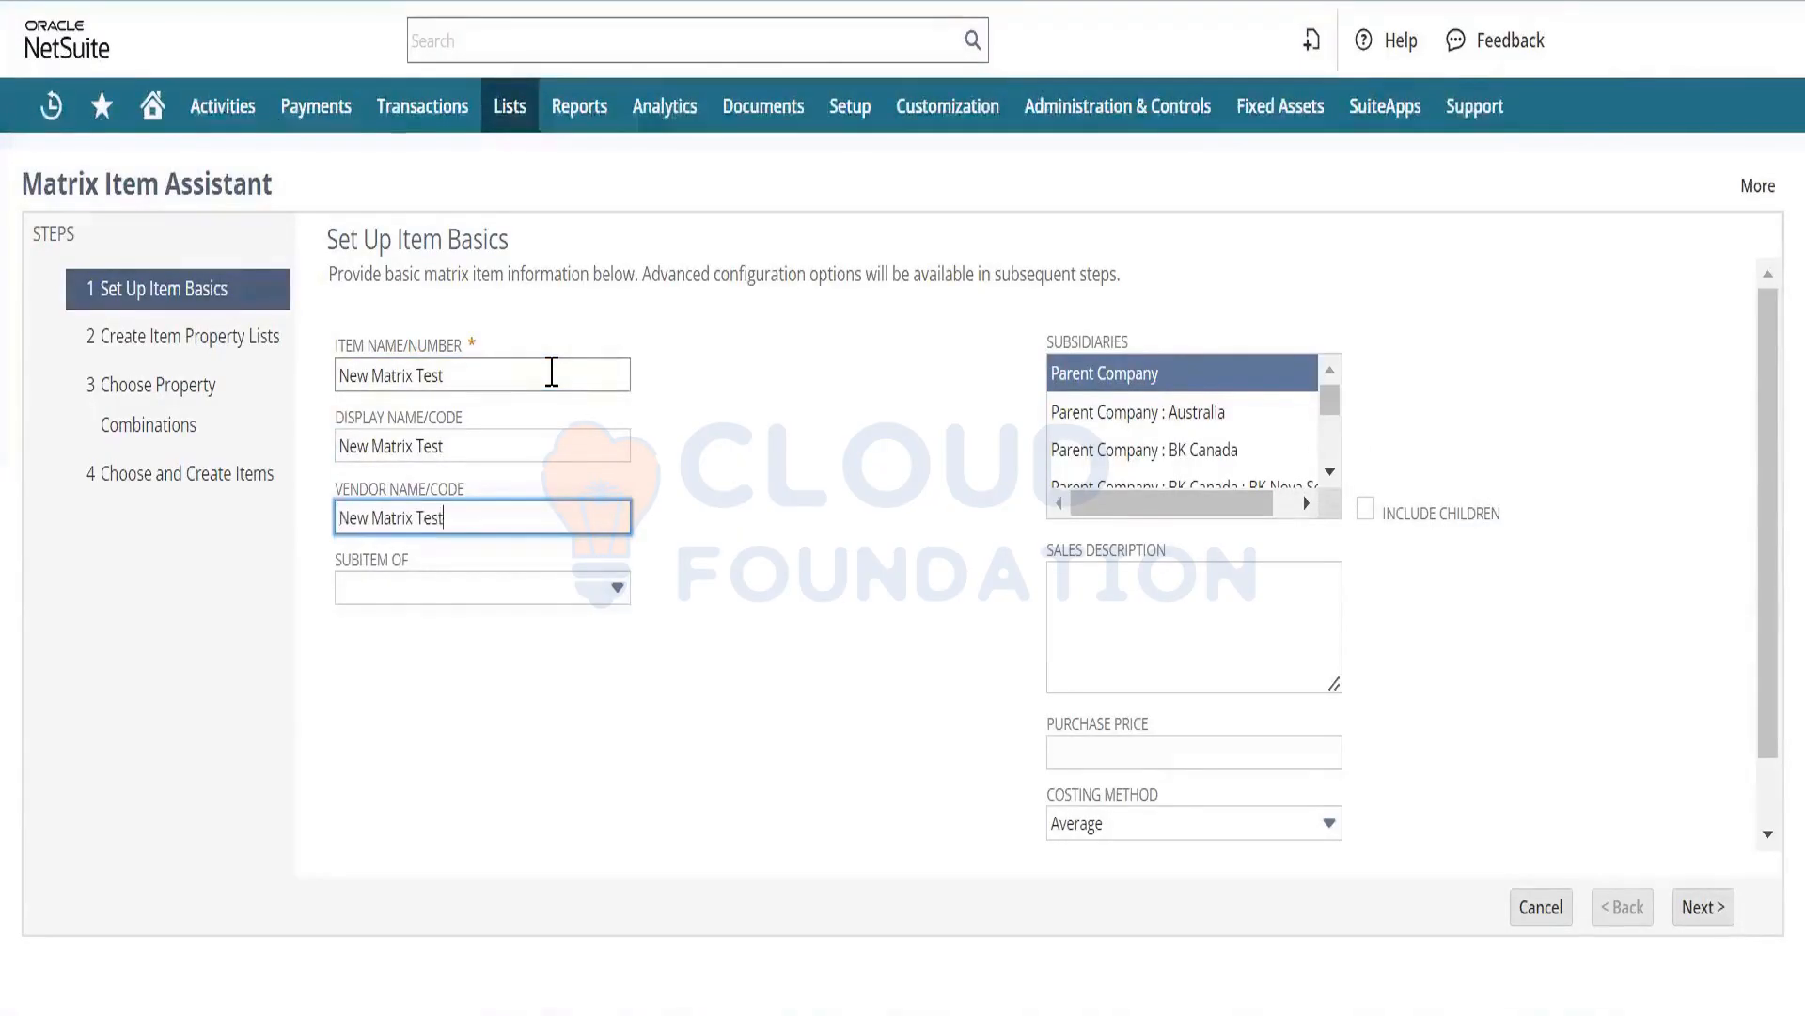
Set the purchase price to 100 and the schedule to Taxable, and continue to the item property lists.
click(1084, 679)
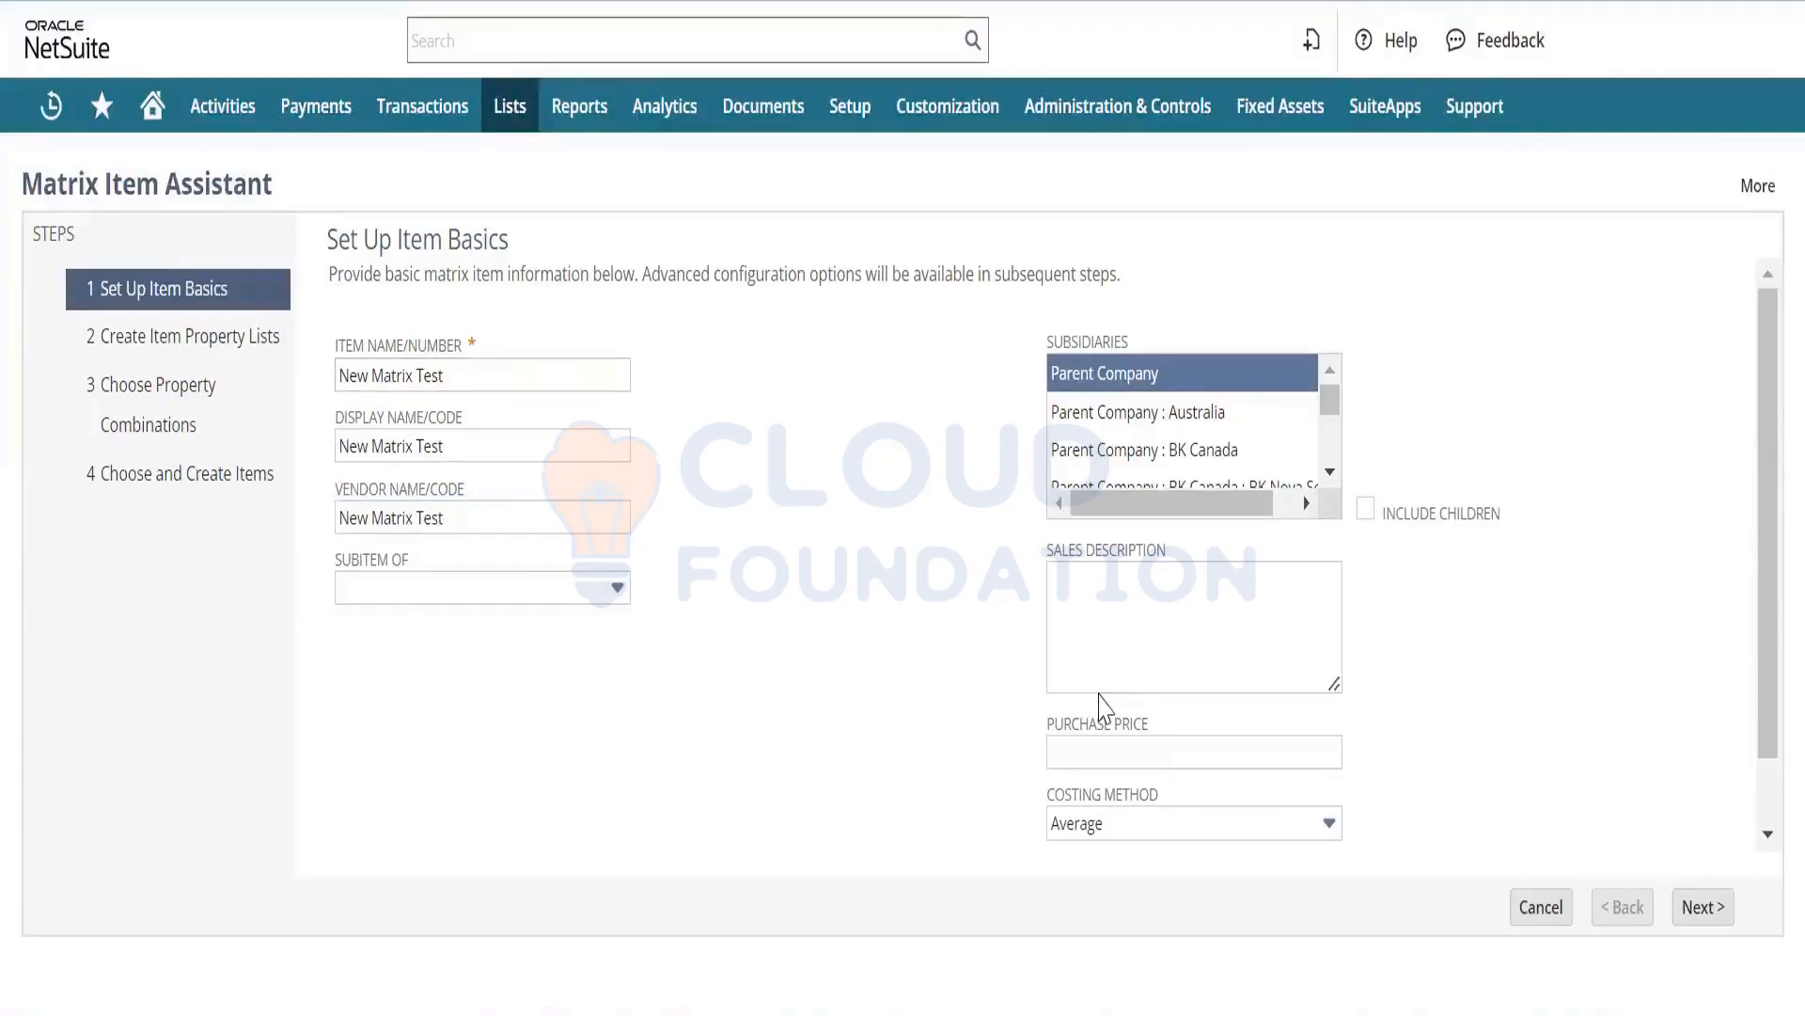
click(1117, 748)
drag(1765, 569, 1764, 630)
click(1206, 676)
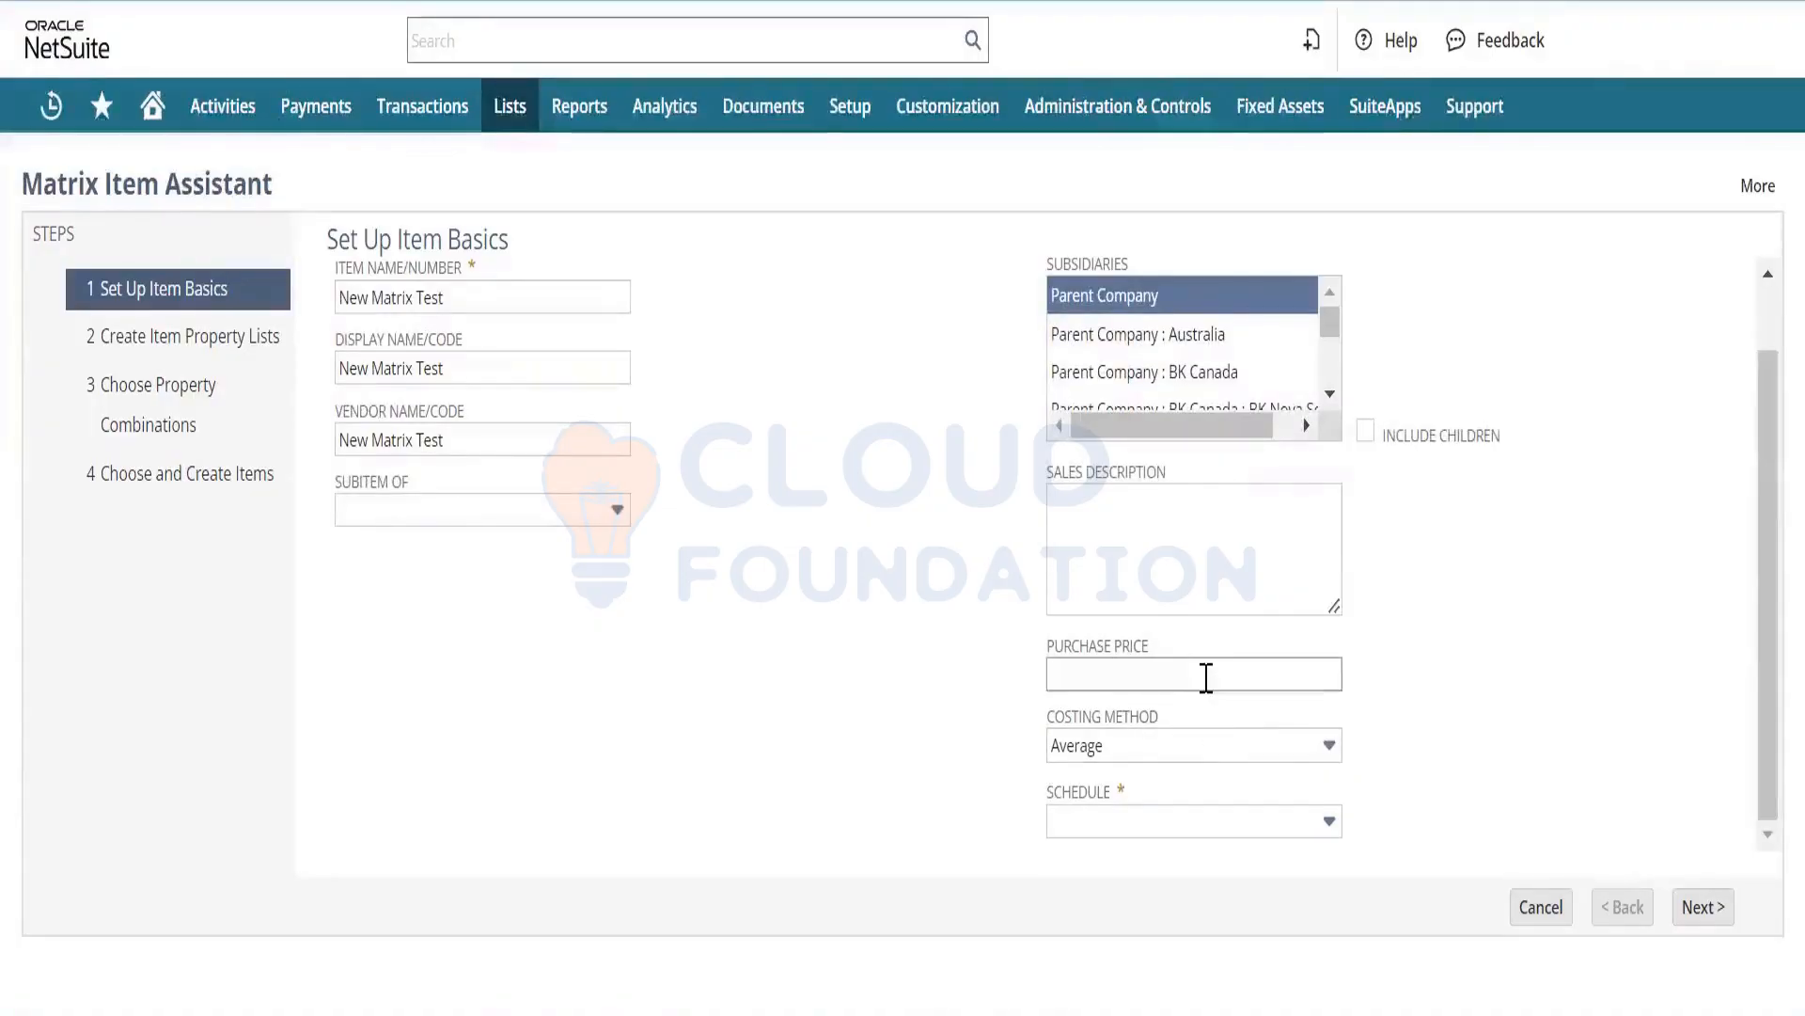
text(100)
key(Tab)
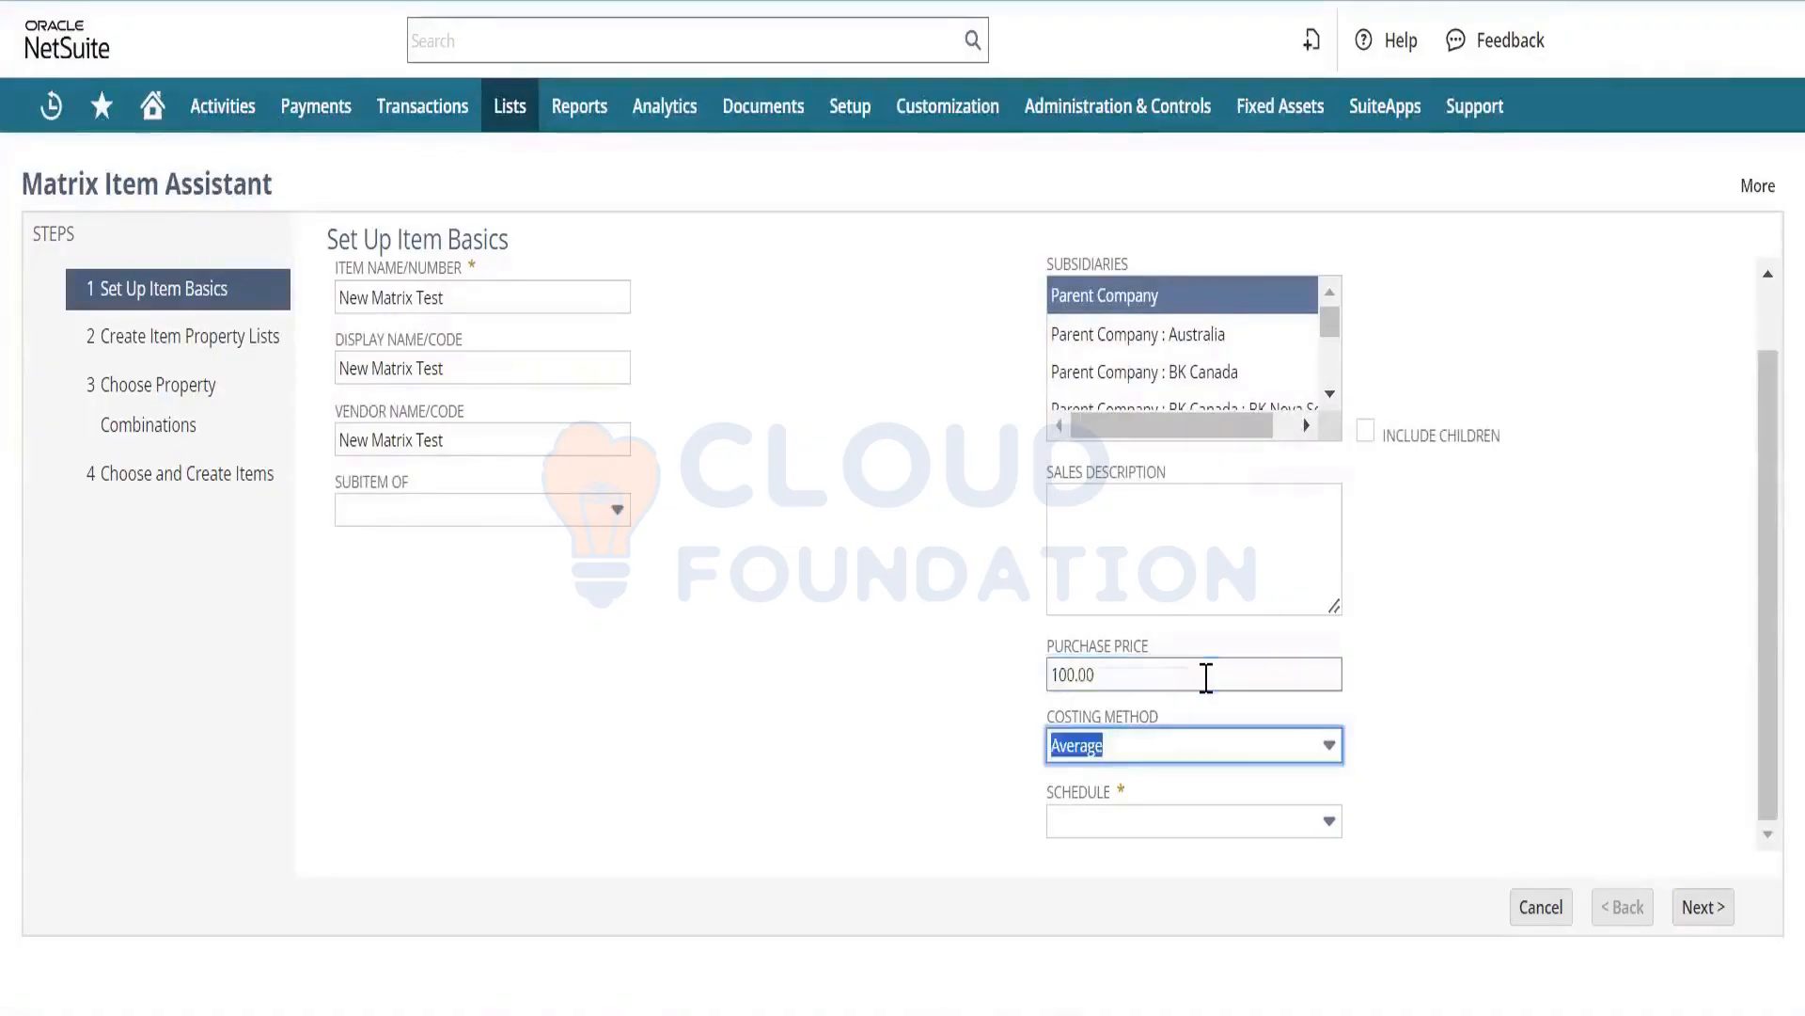
click(1122, 839)
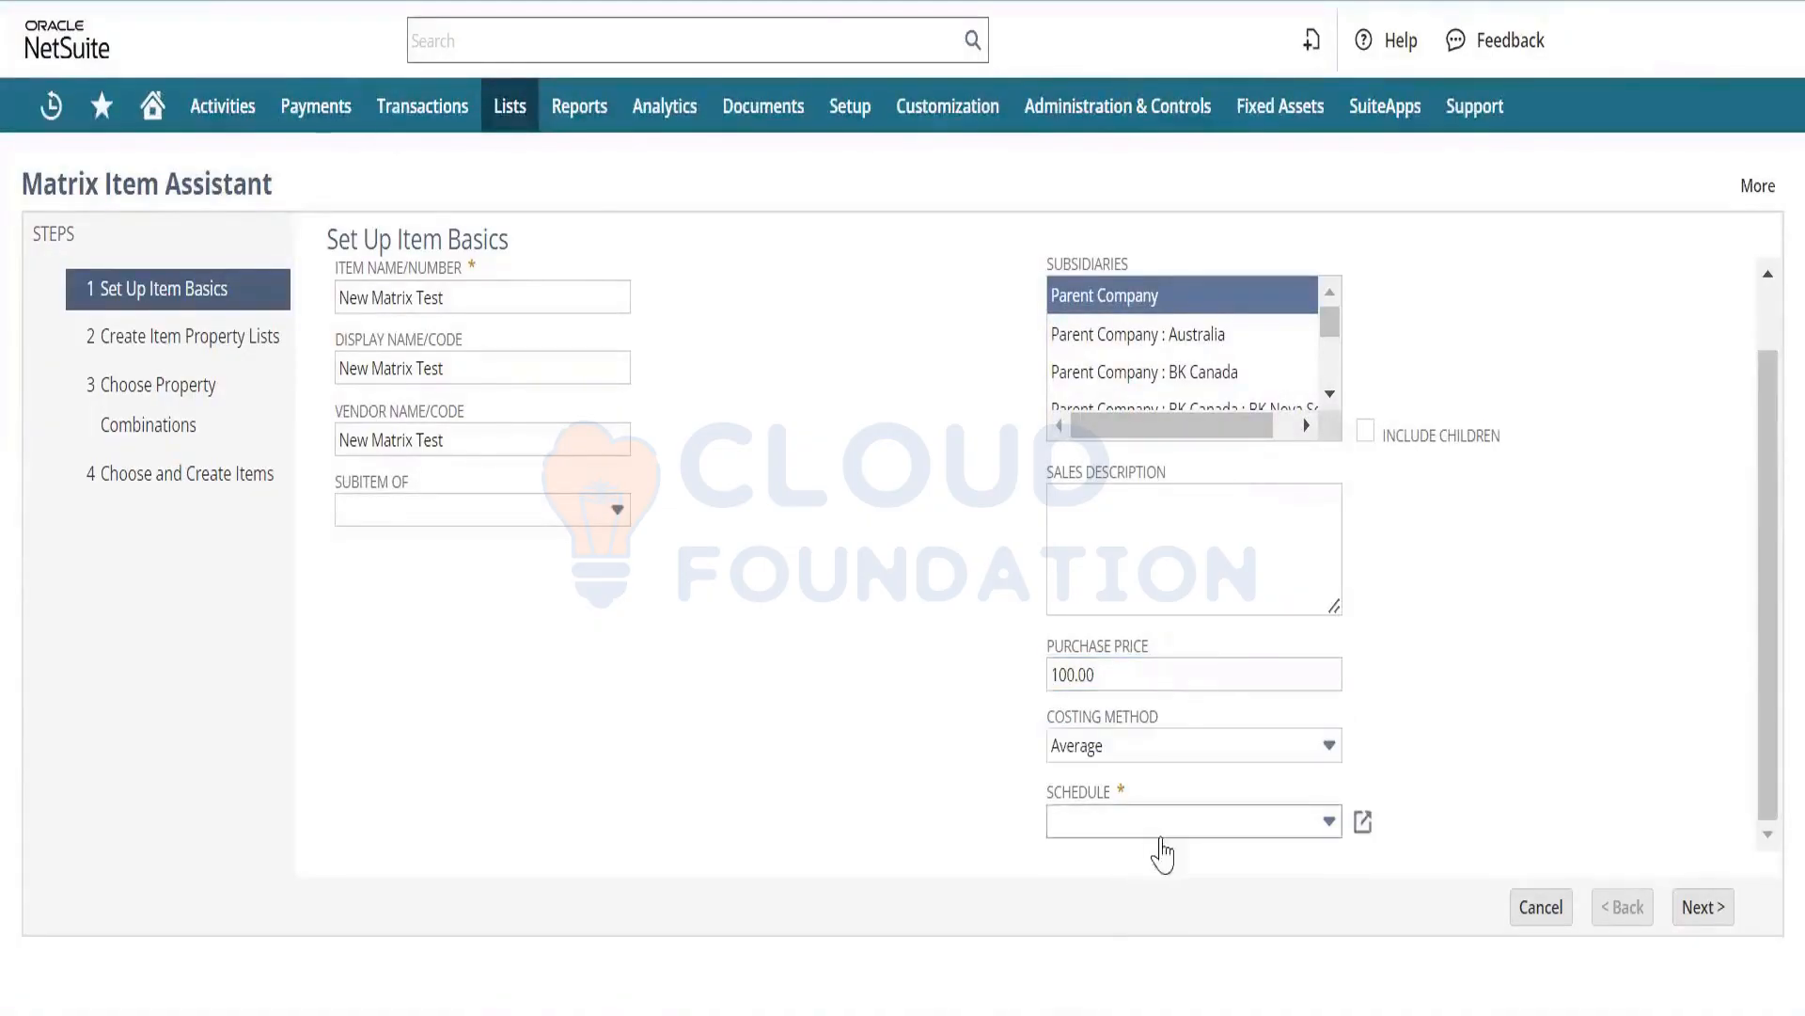
click(1160, 829)
click(1148, 933)
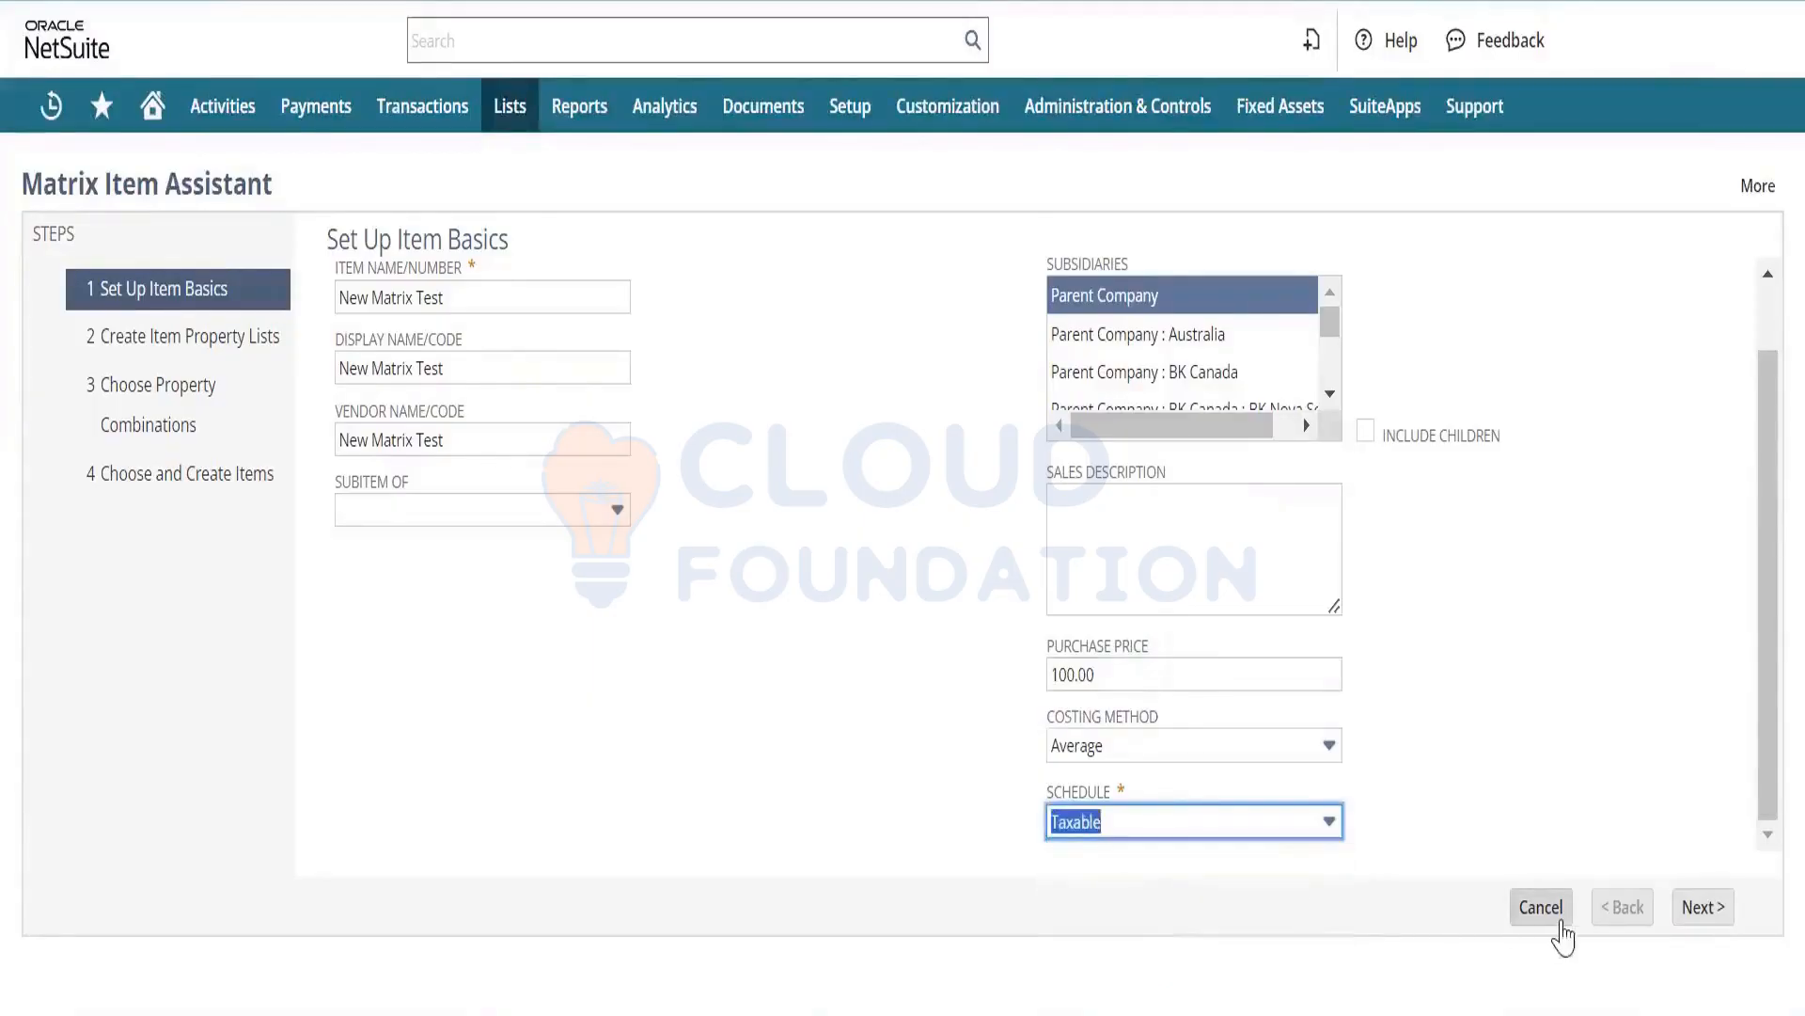
click(1683, 918)
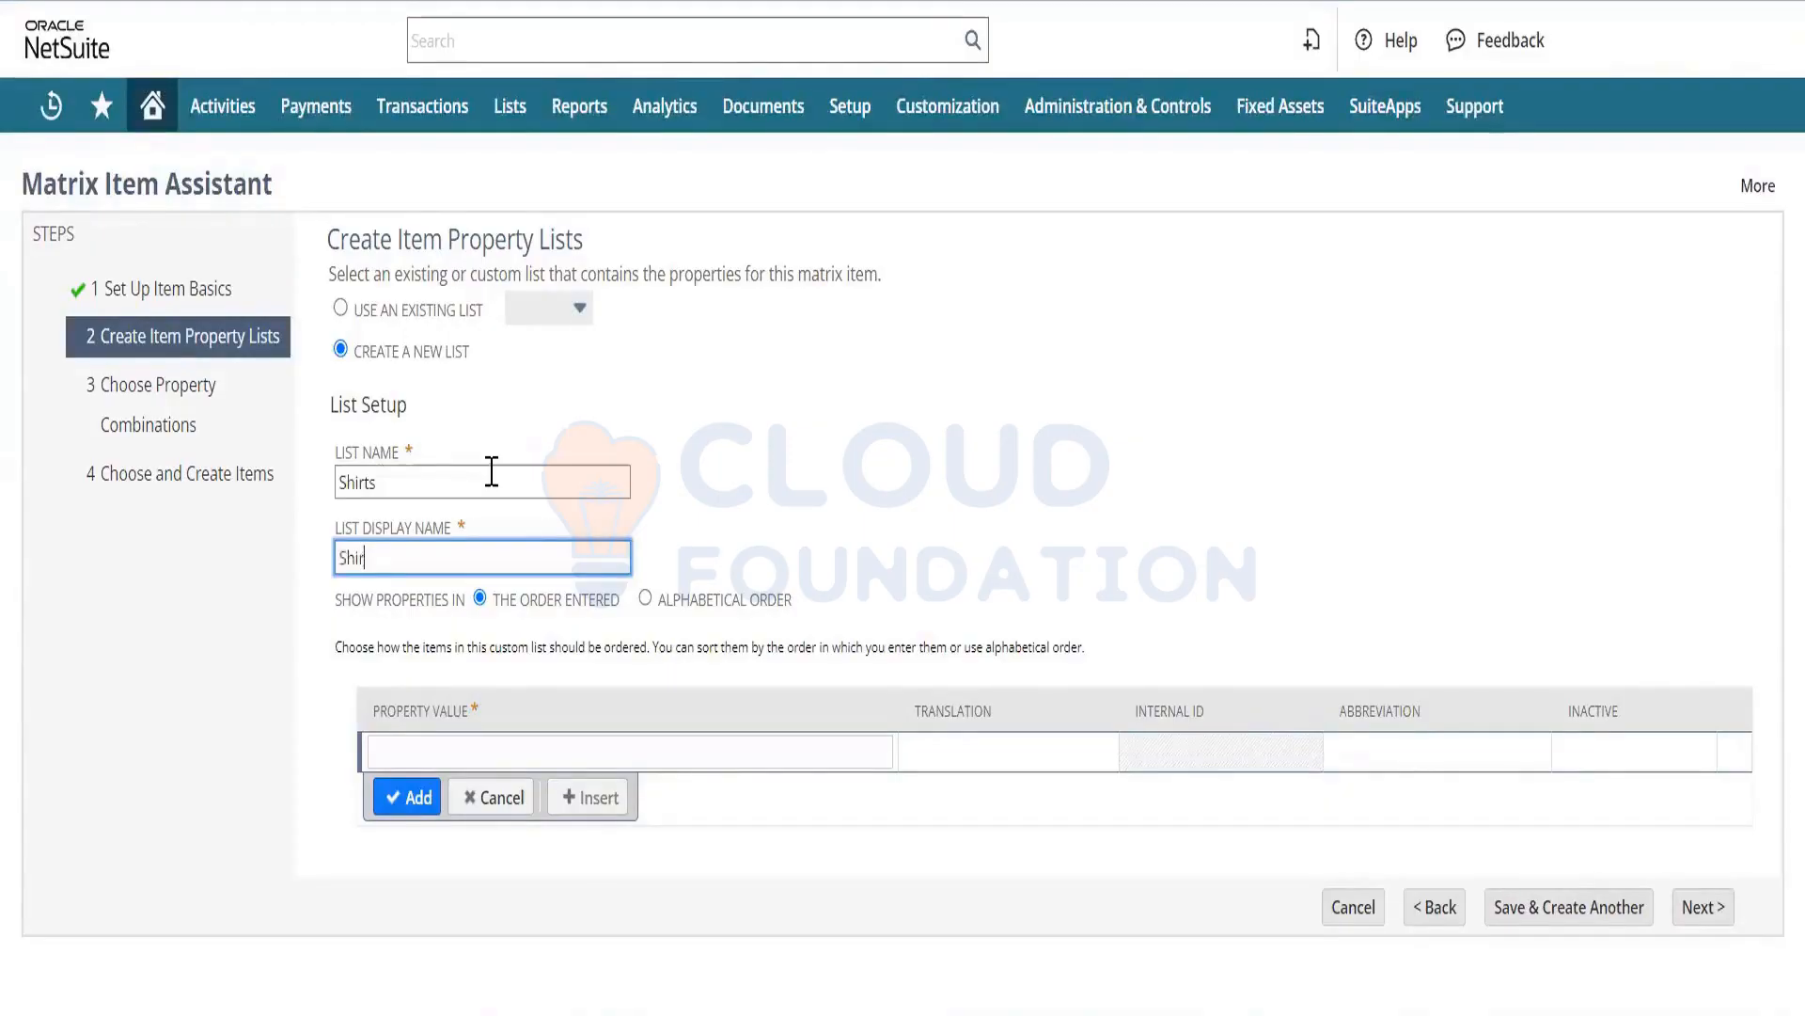
Complete the new list's display name as "Shirts" and add Green as its first property value.
text(ts)
key(Tab)
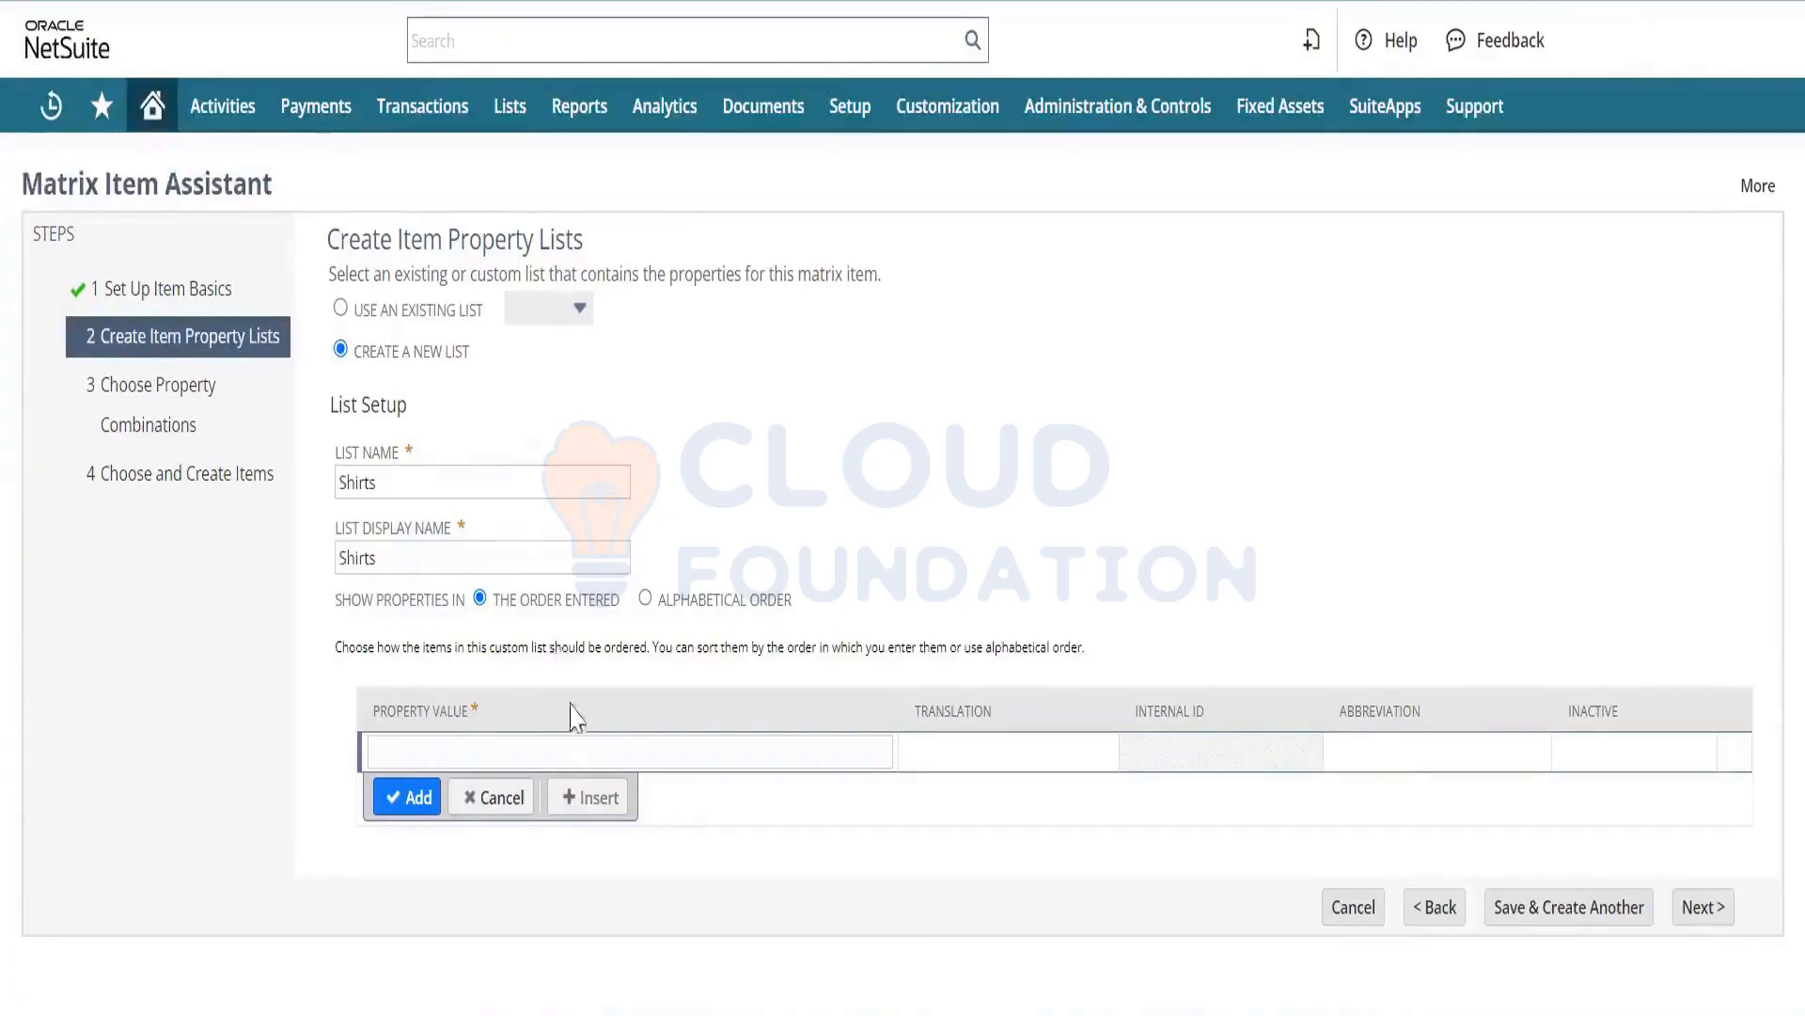
click(562, 753)
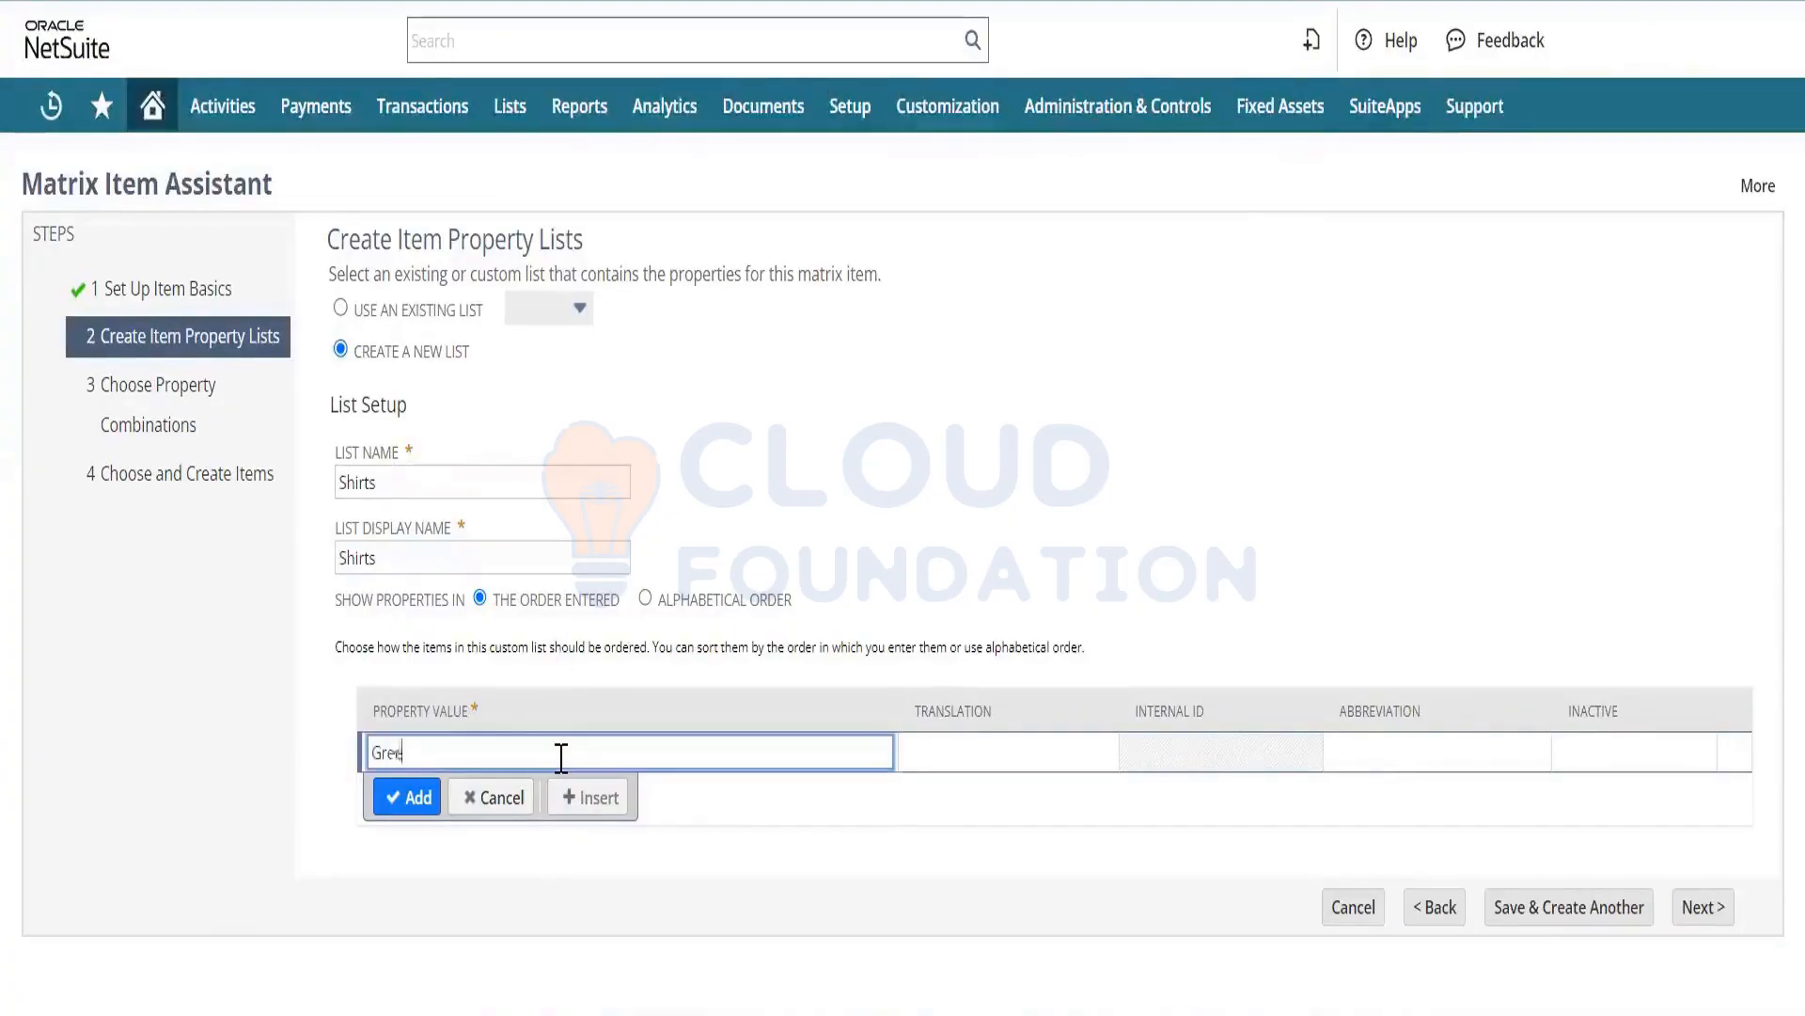
text(Green)
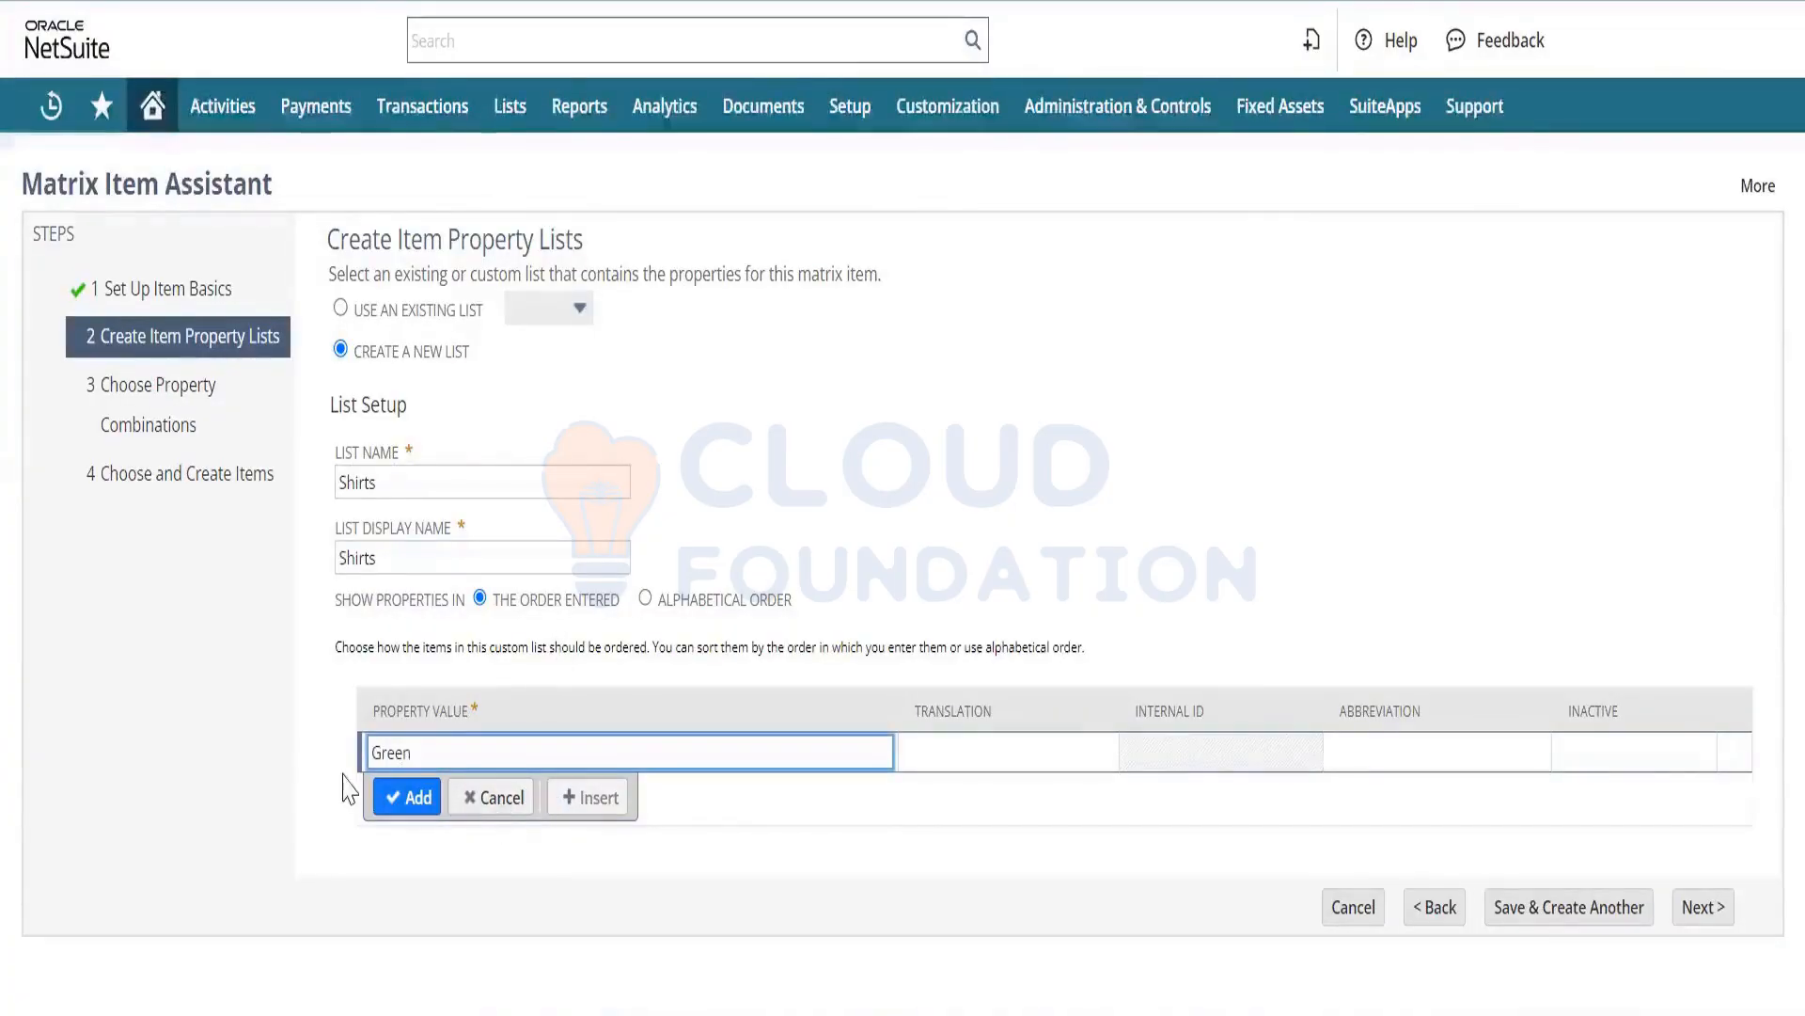
click(417, 806)
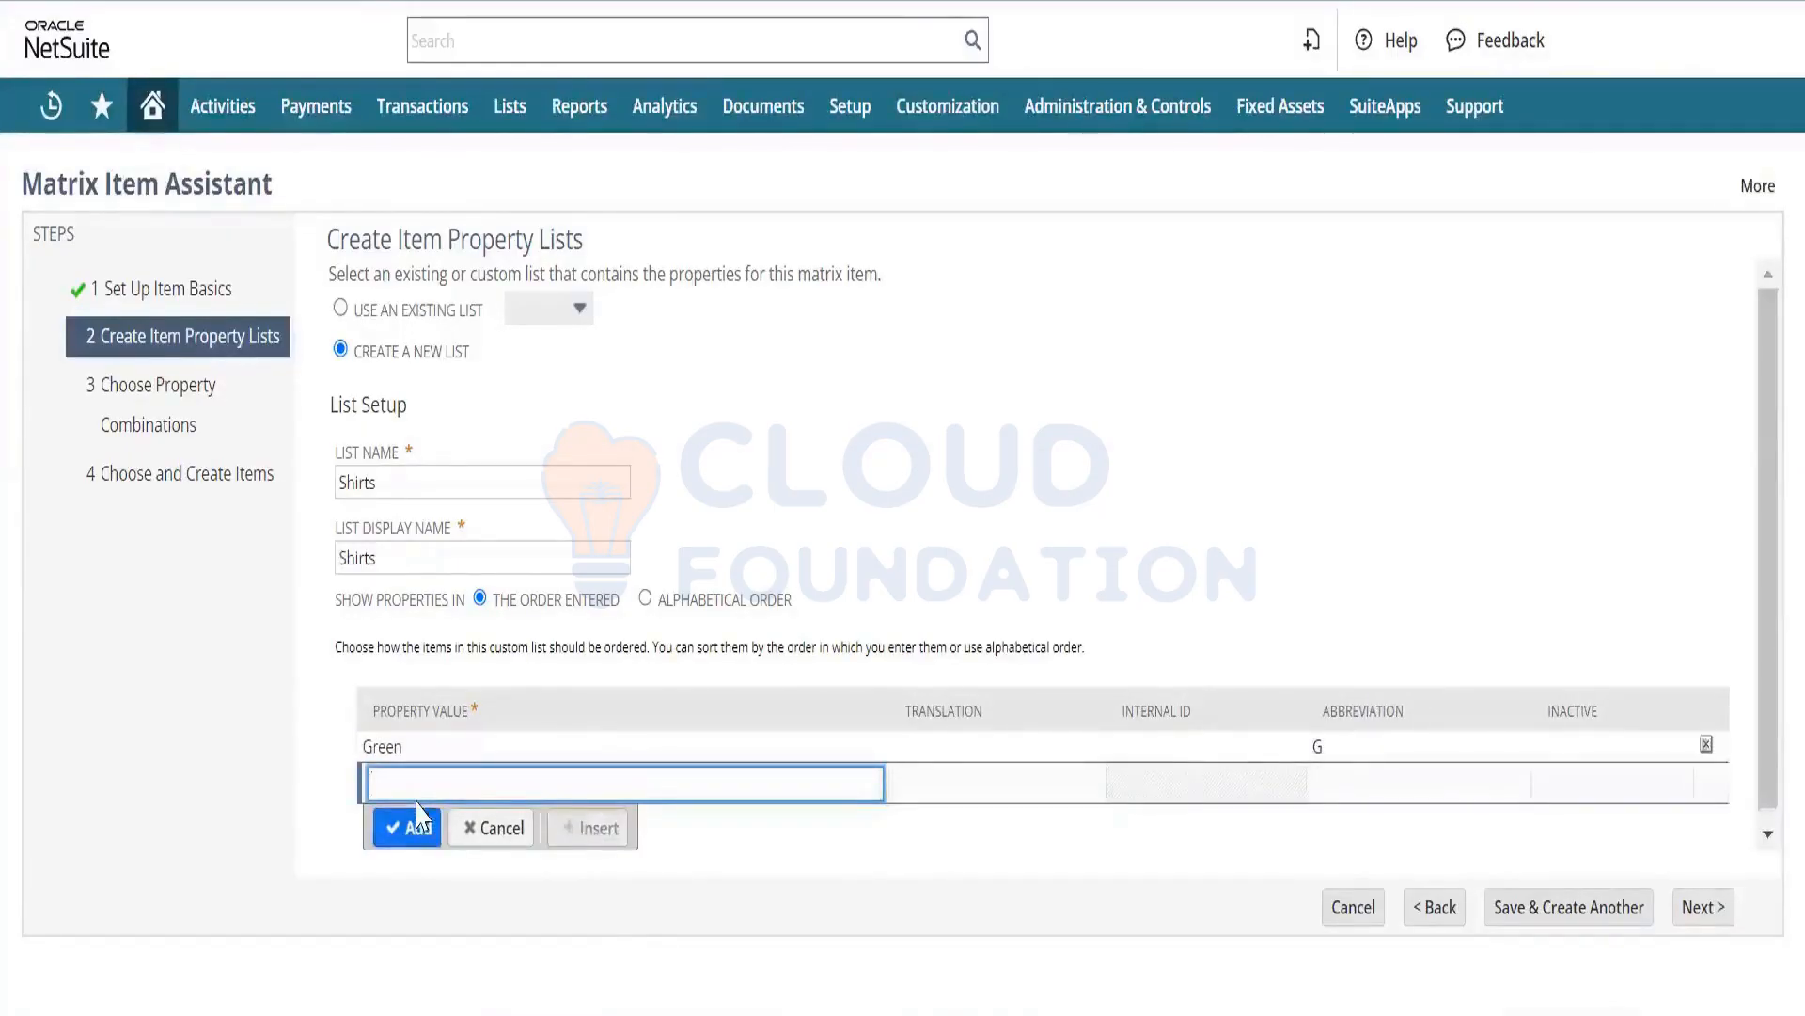
Add blue, black and Red as further property values of the Shirts list.
click(419, 825)
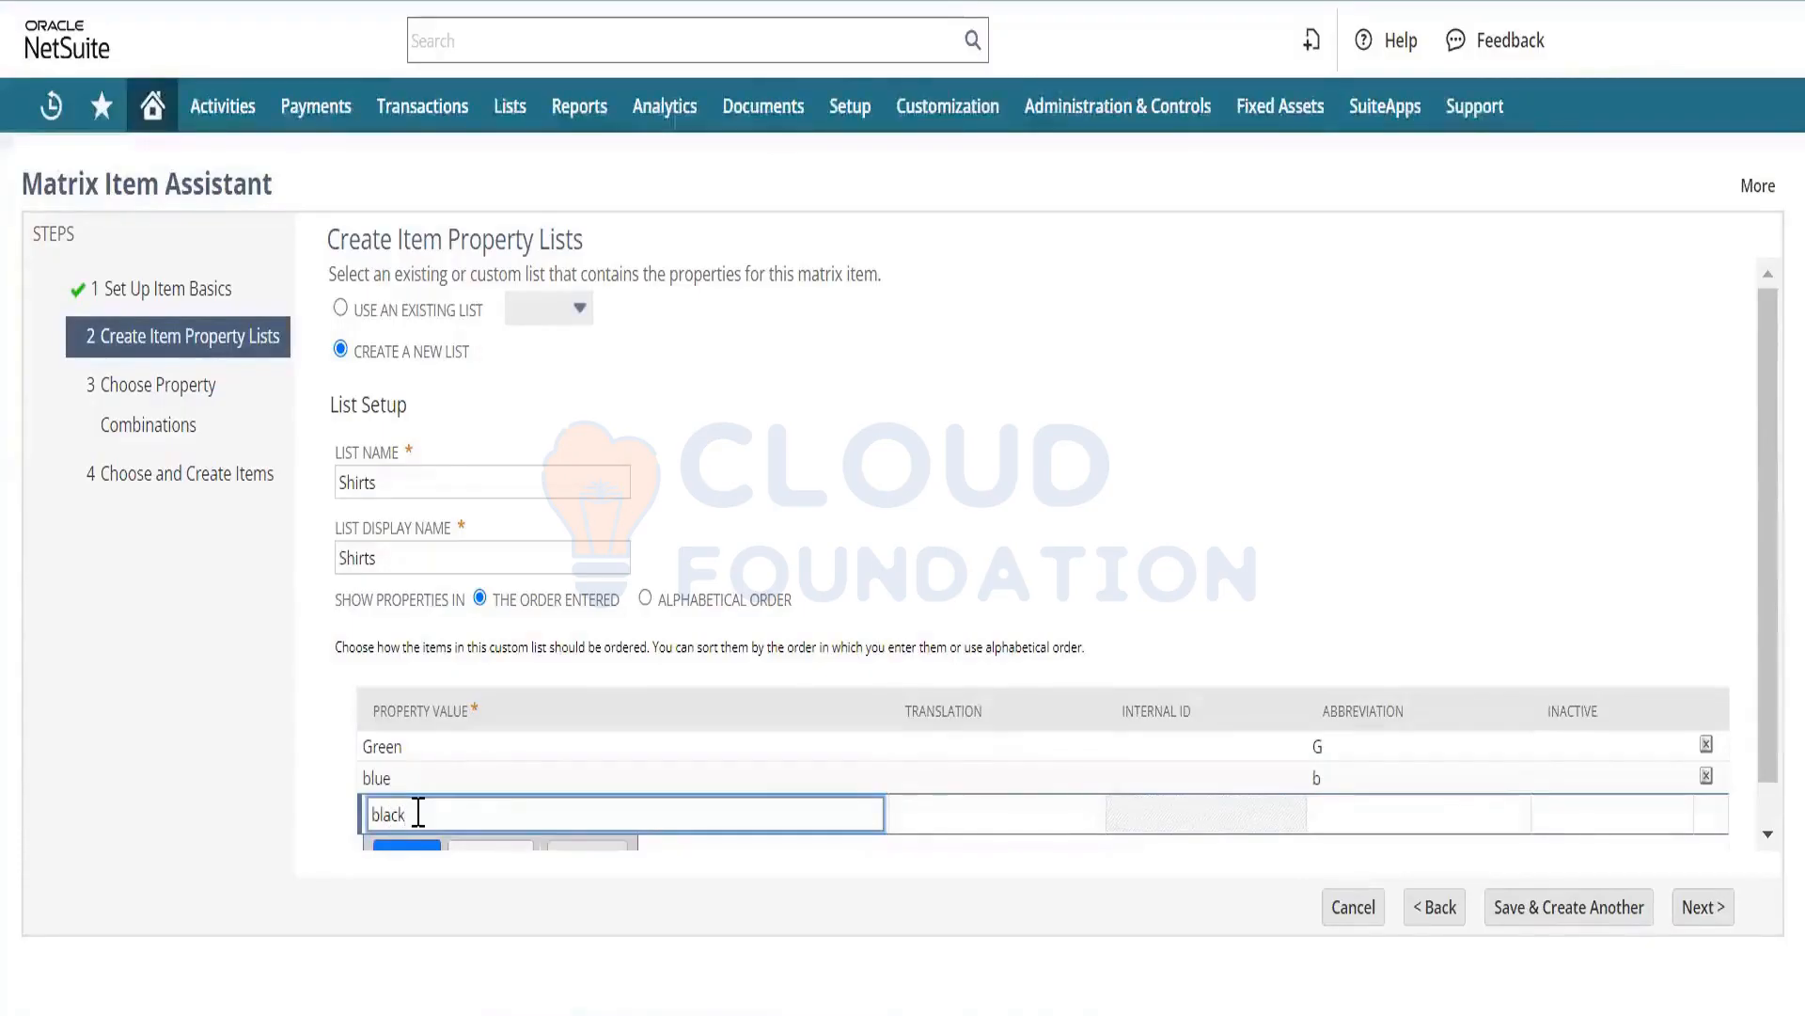
scroll(1762, 581, down, 1)
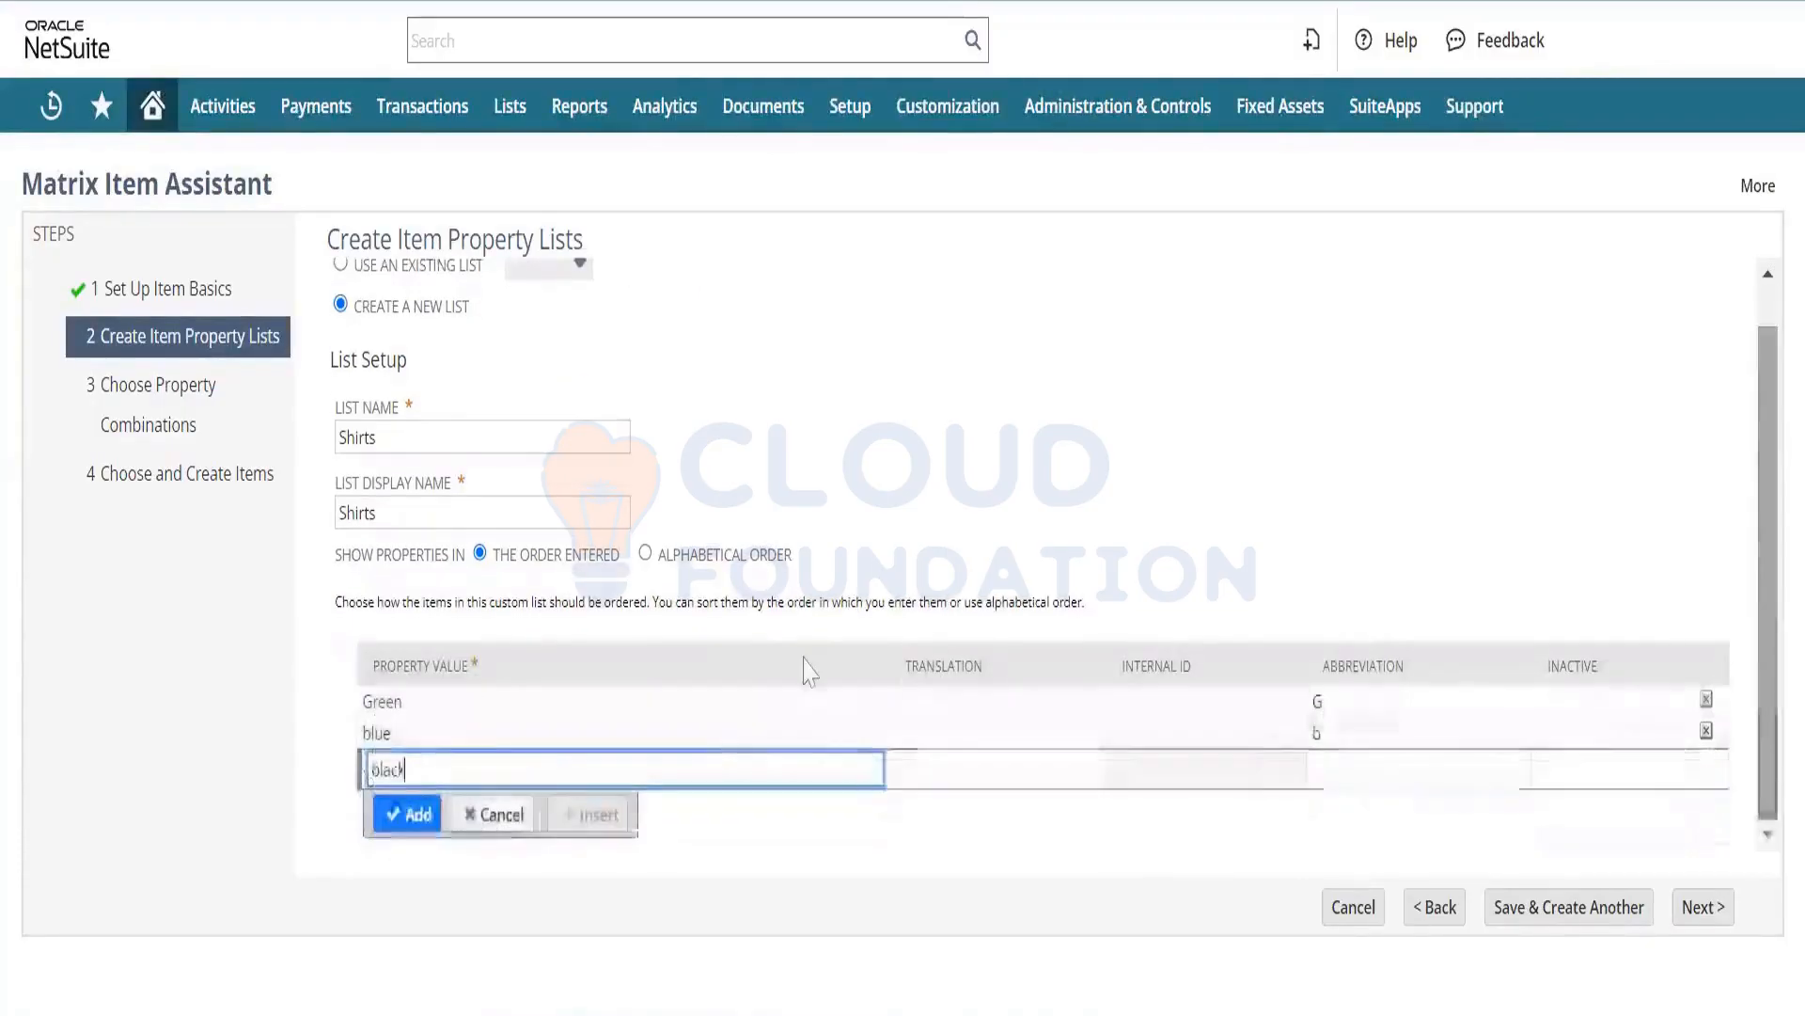
click(412, 815)
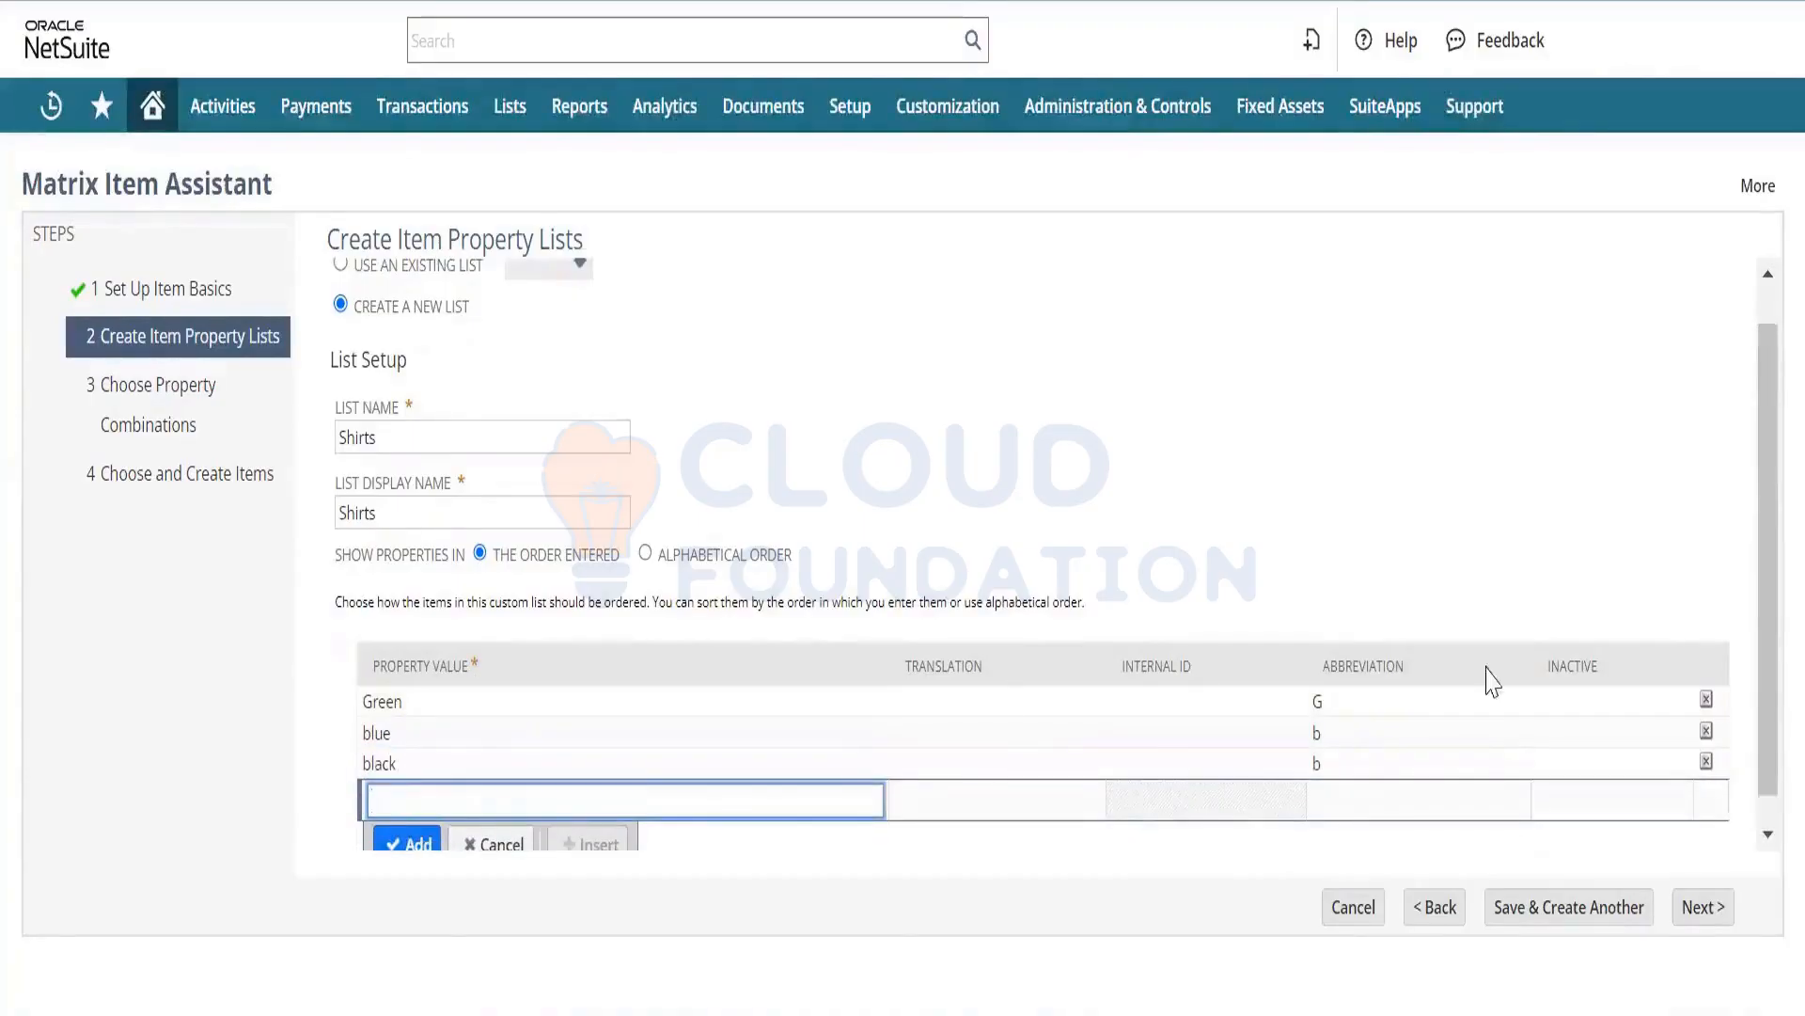
scroll(1762, 657, down, 1)
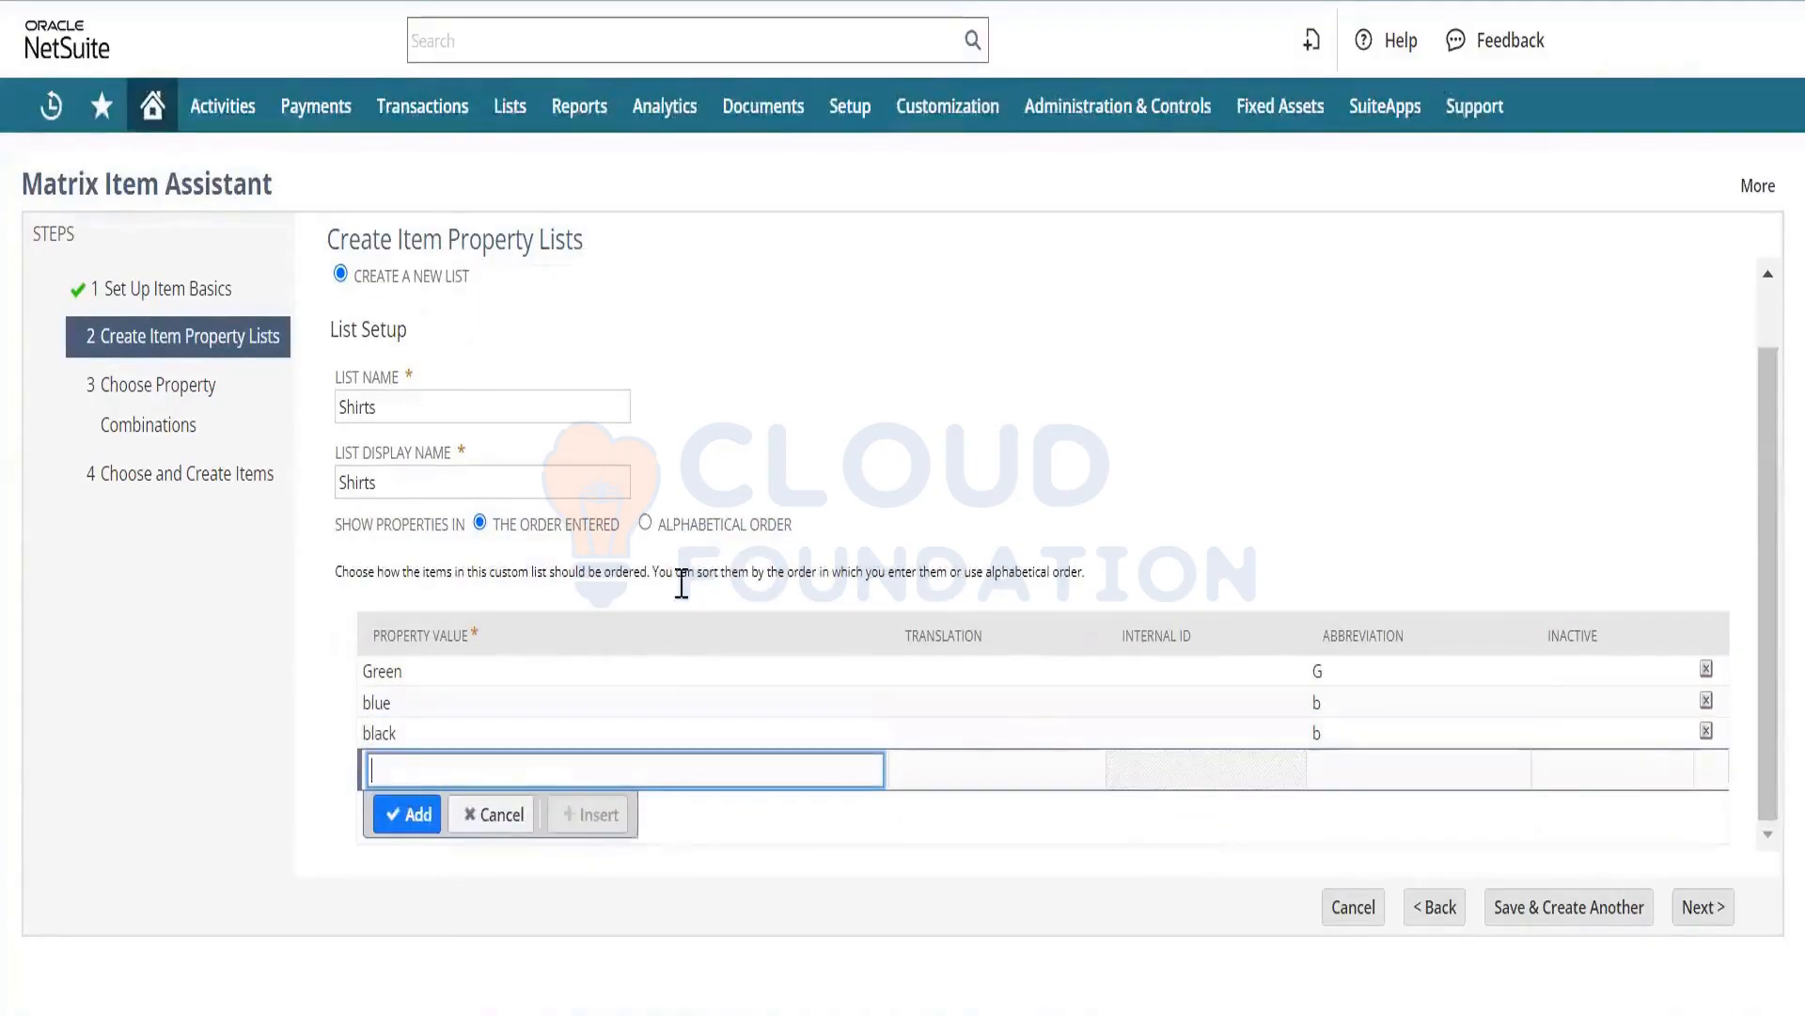
text(geer)
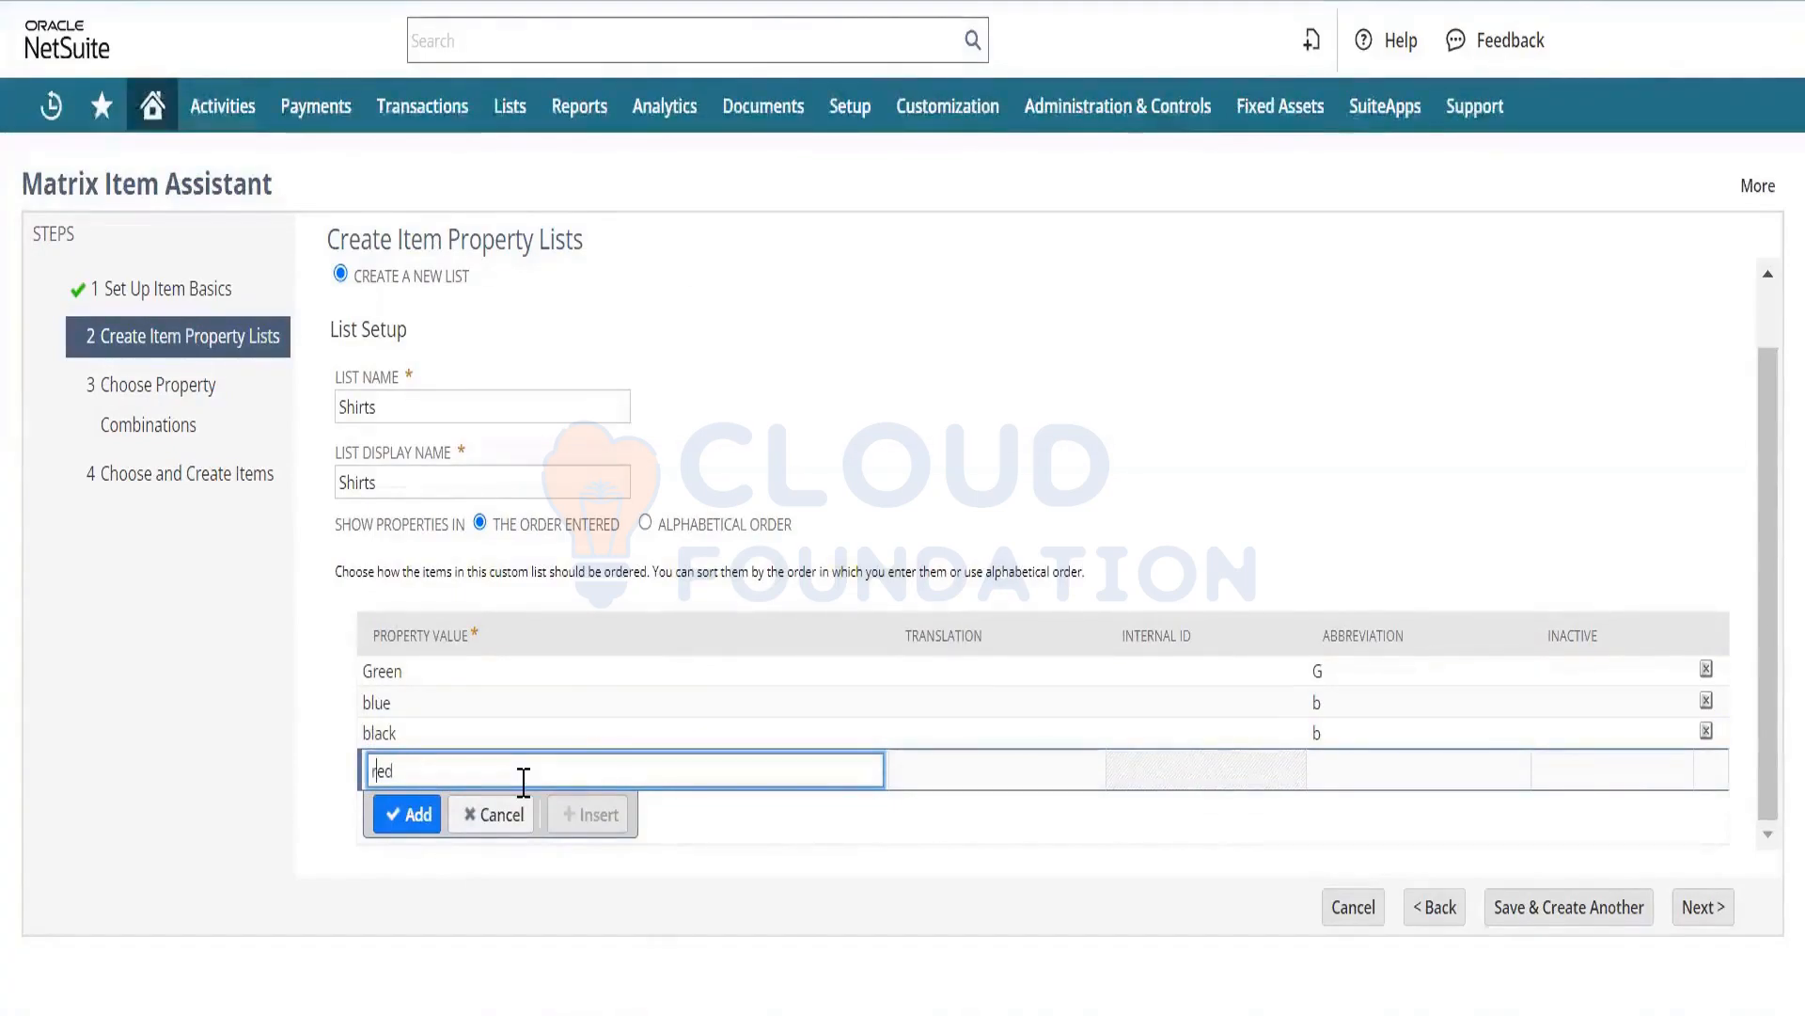
click(423, 820)
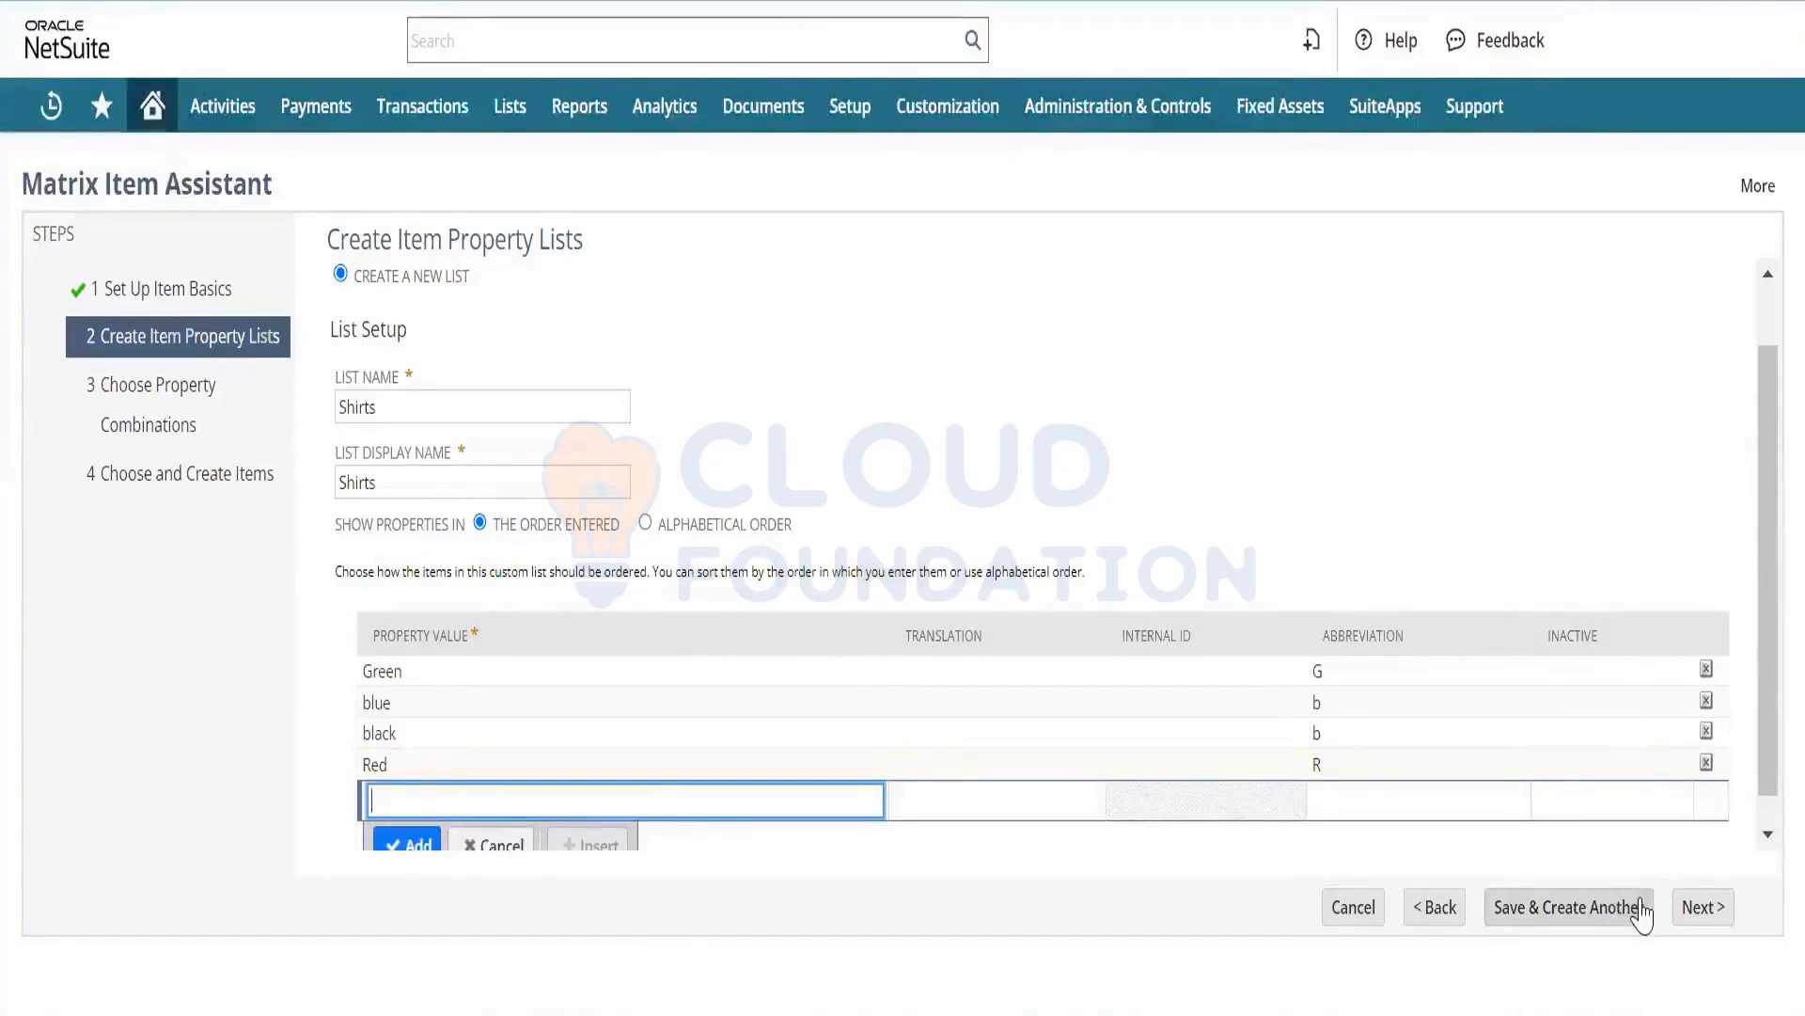
Set the abbreviation of the blue property value to BL and continue to the property combinations.
click(1703, 907)
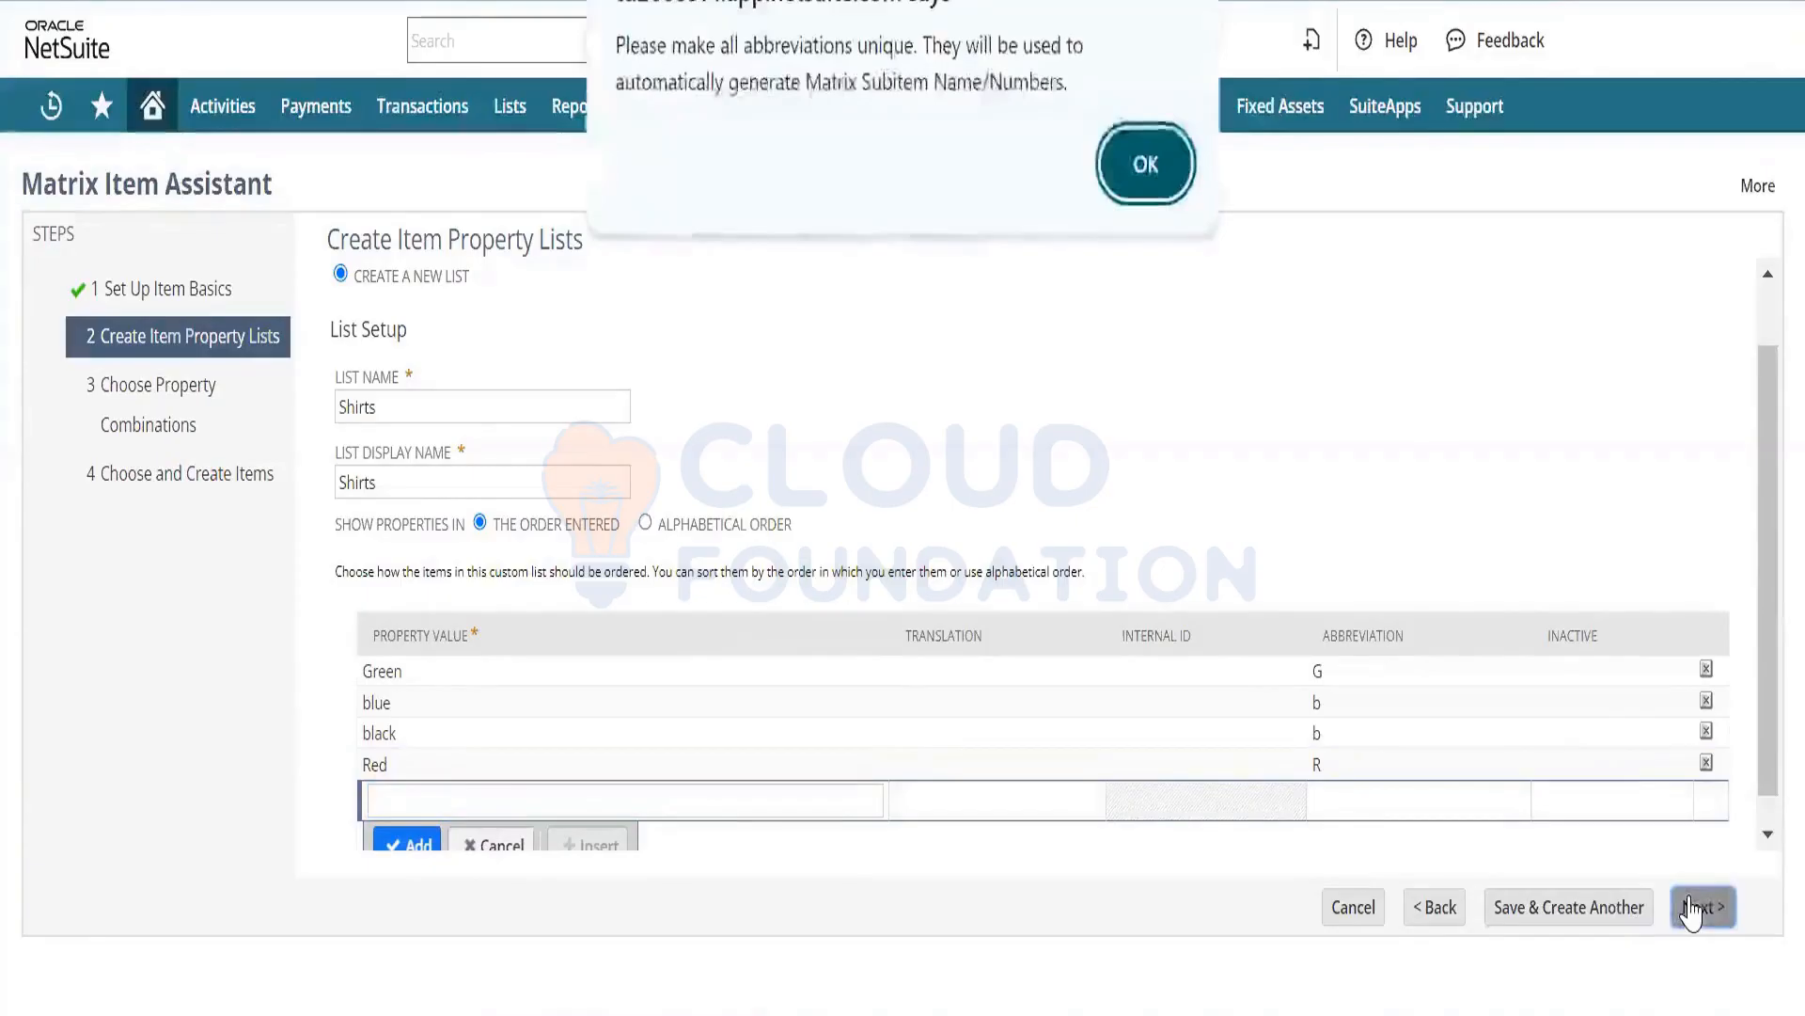
click(1169, 184)
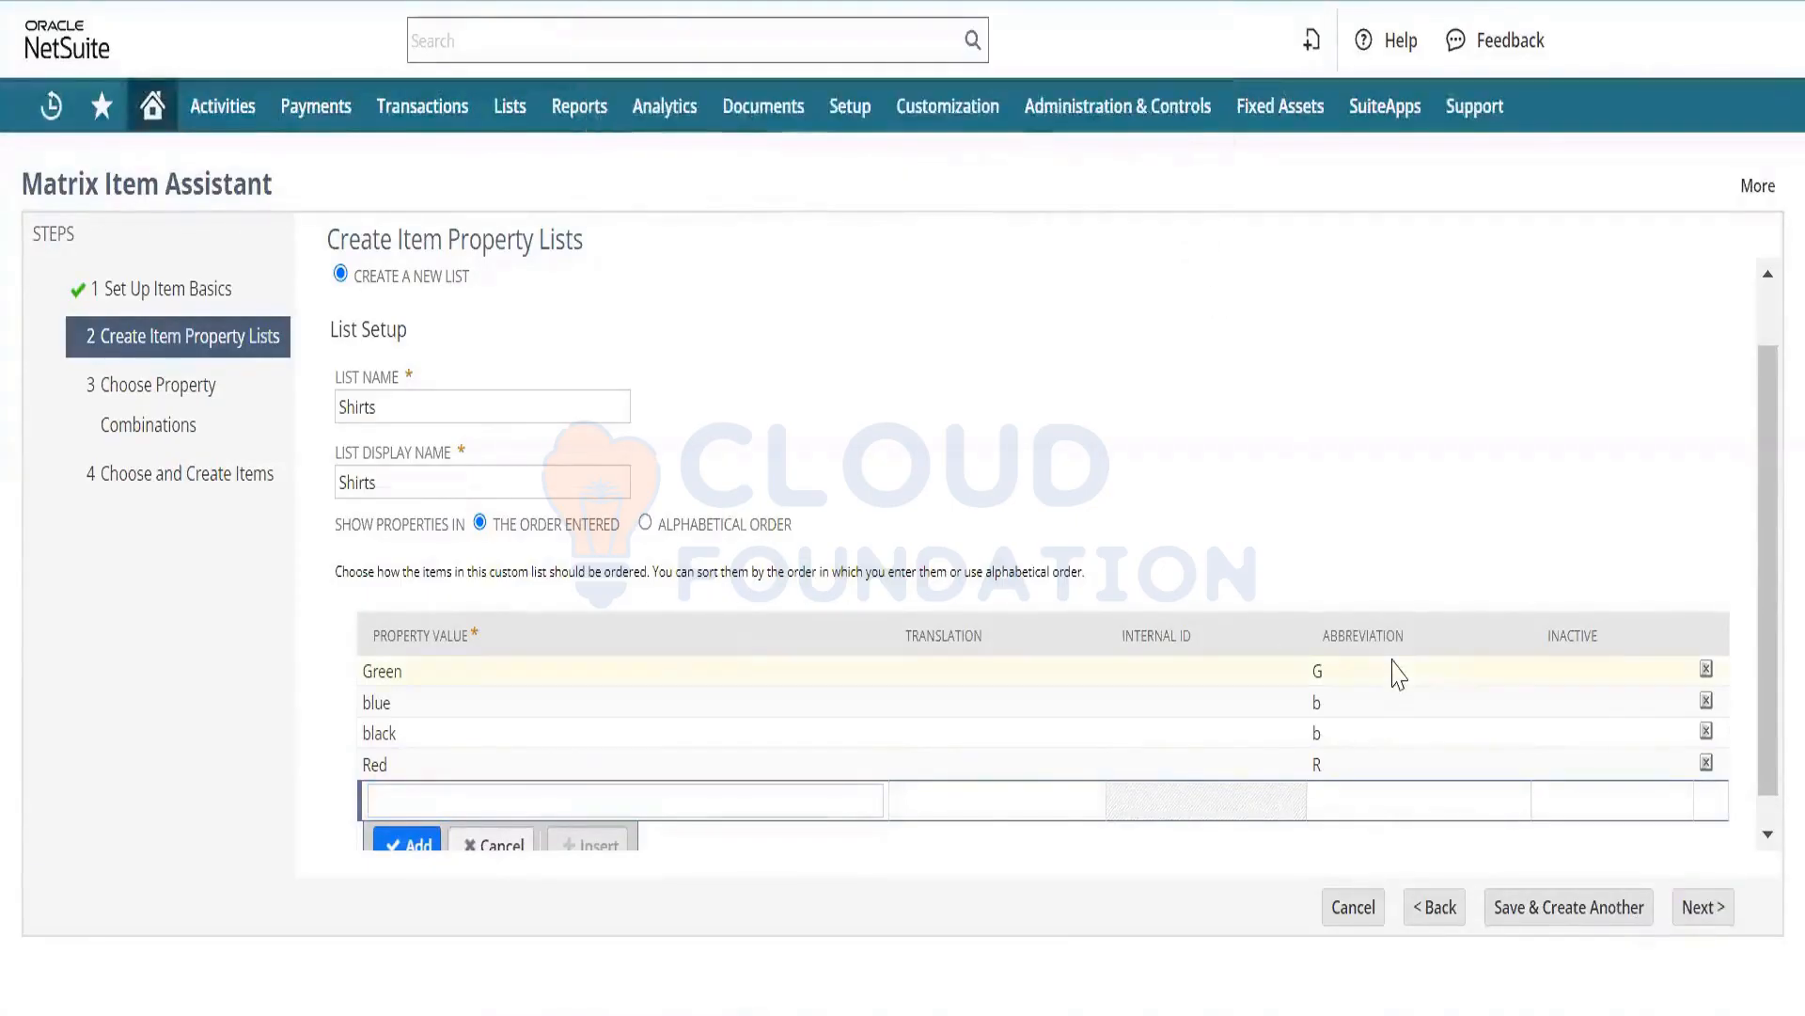
click(1379, 707)
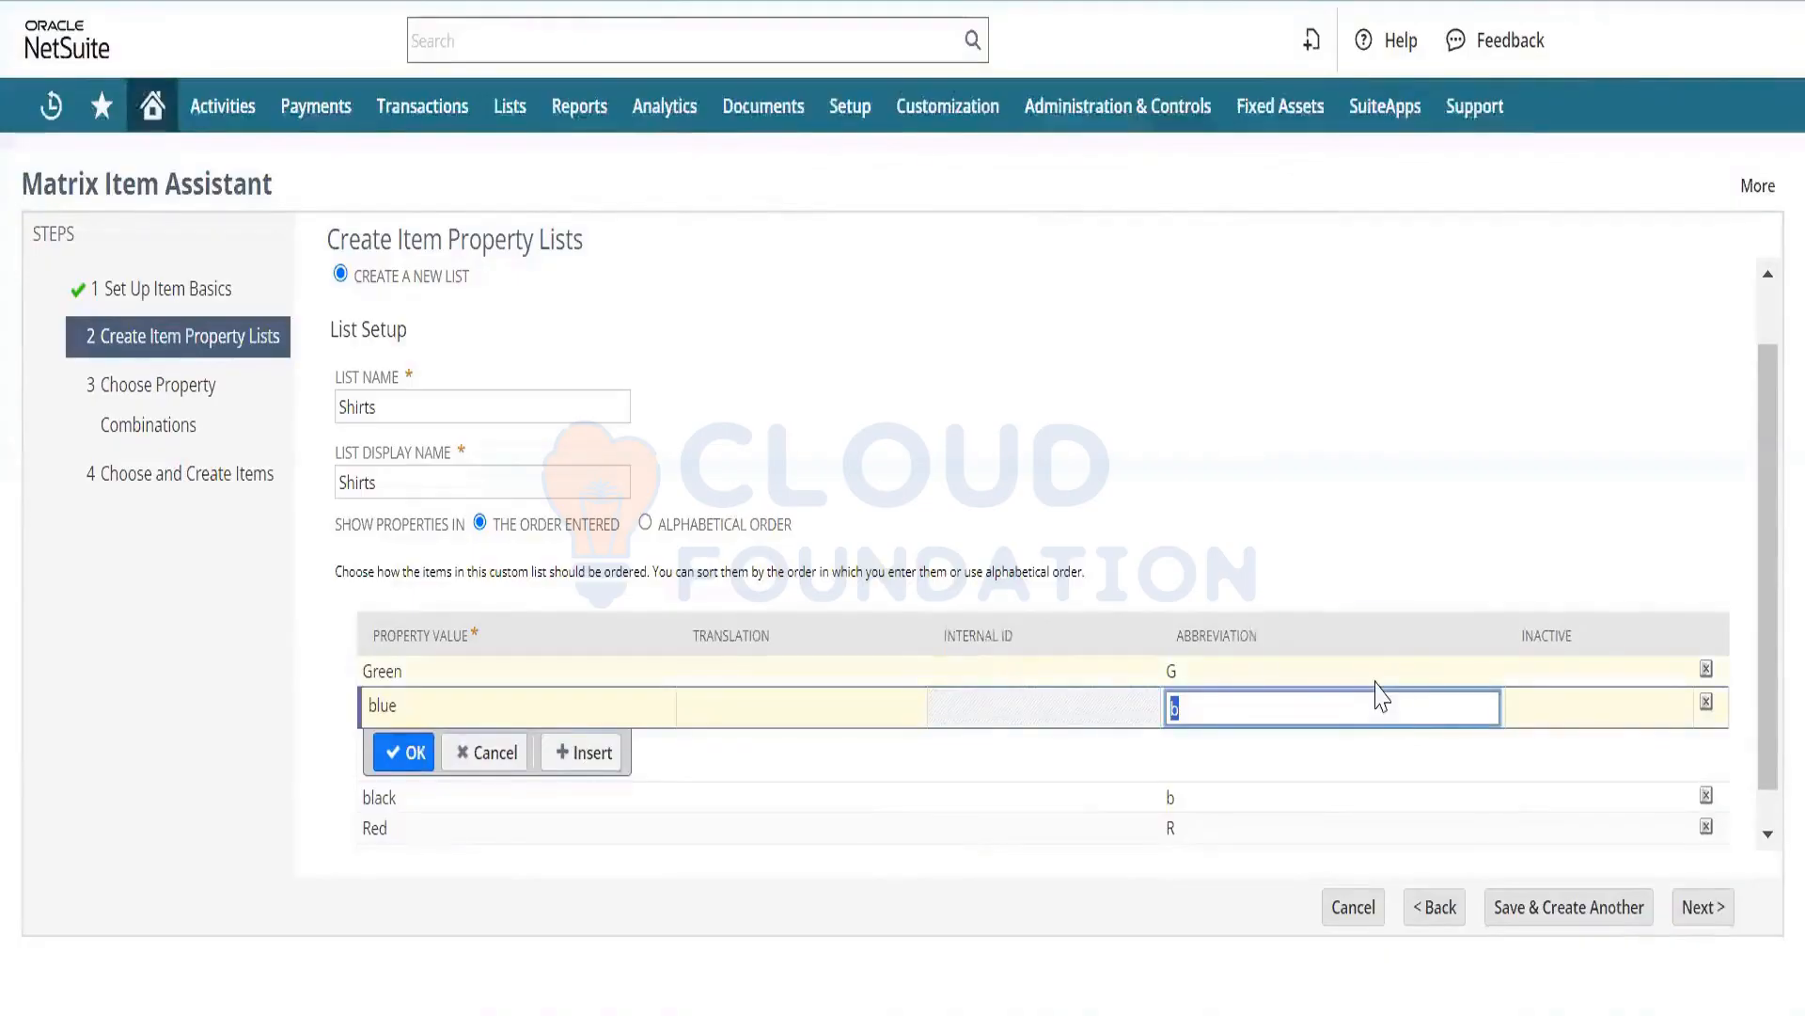
text(BL)
click(1687, 910)
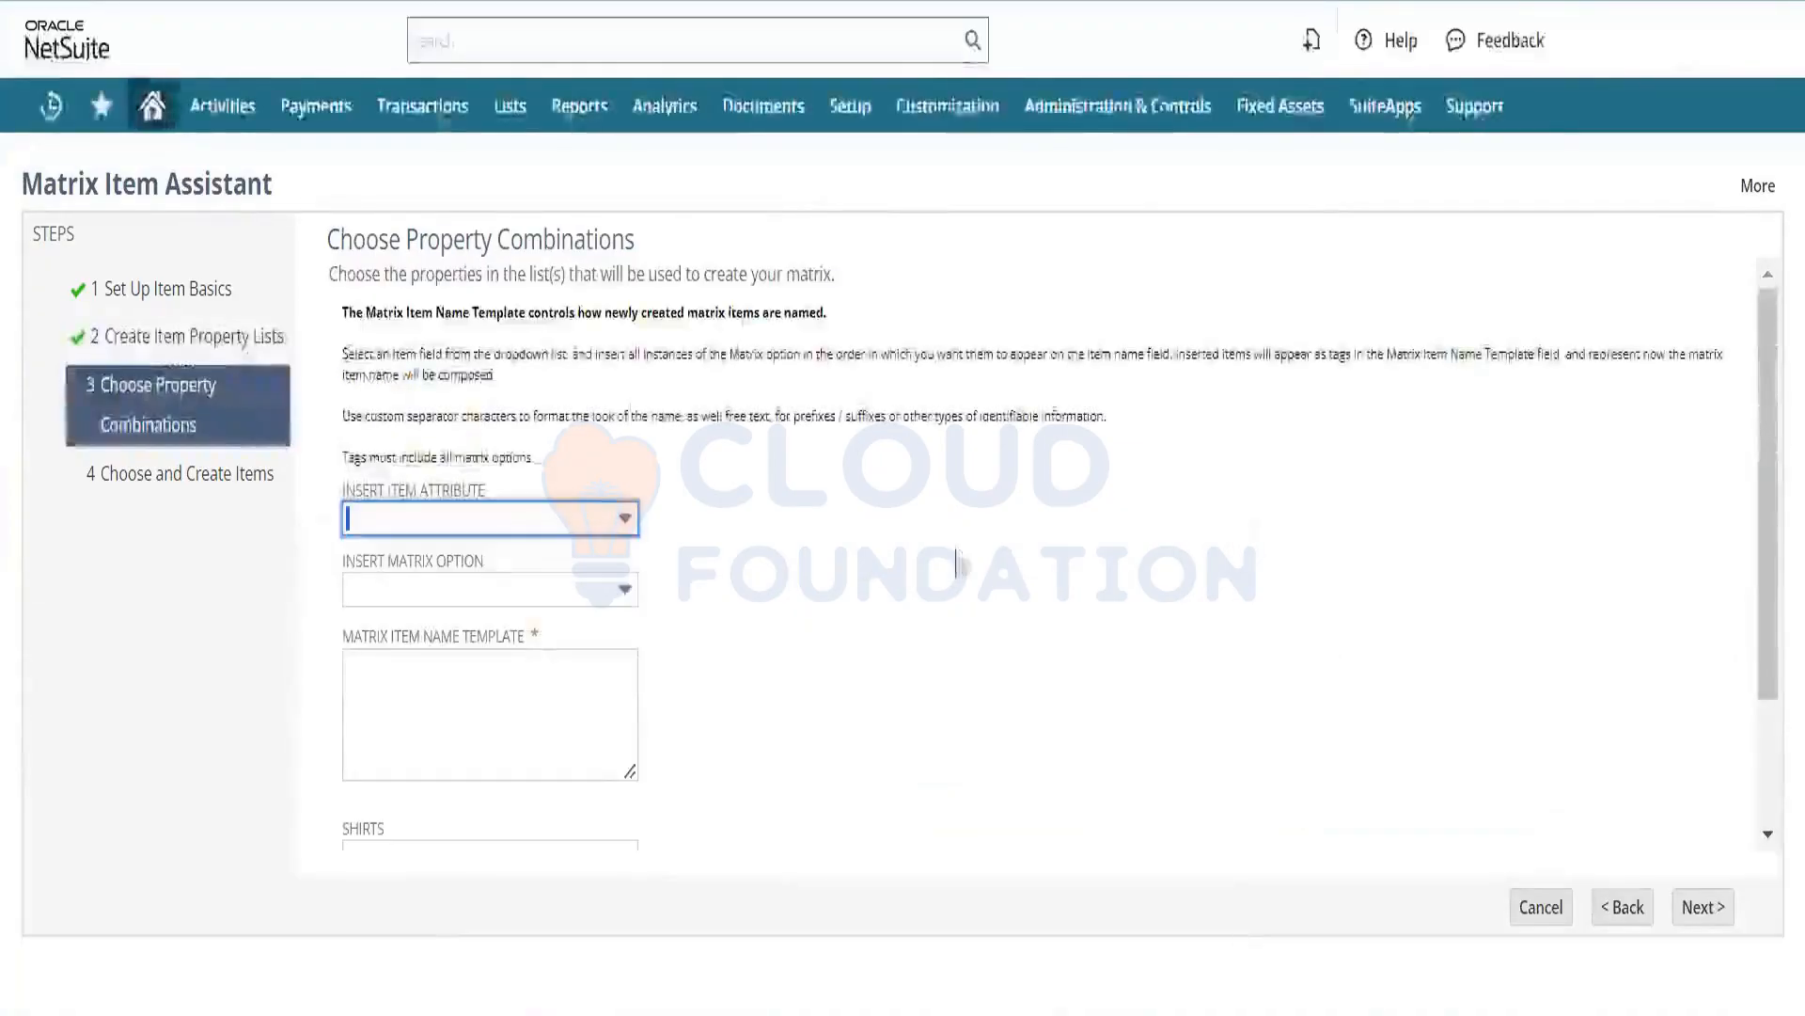
click(624, 520)
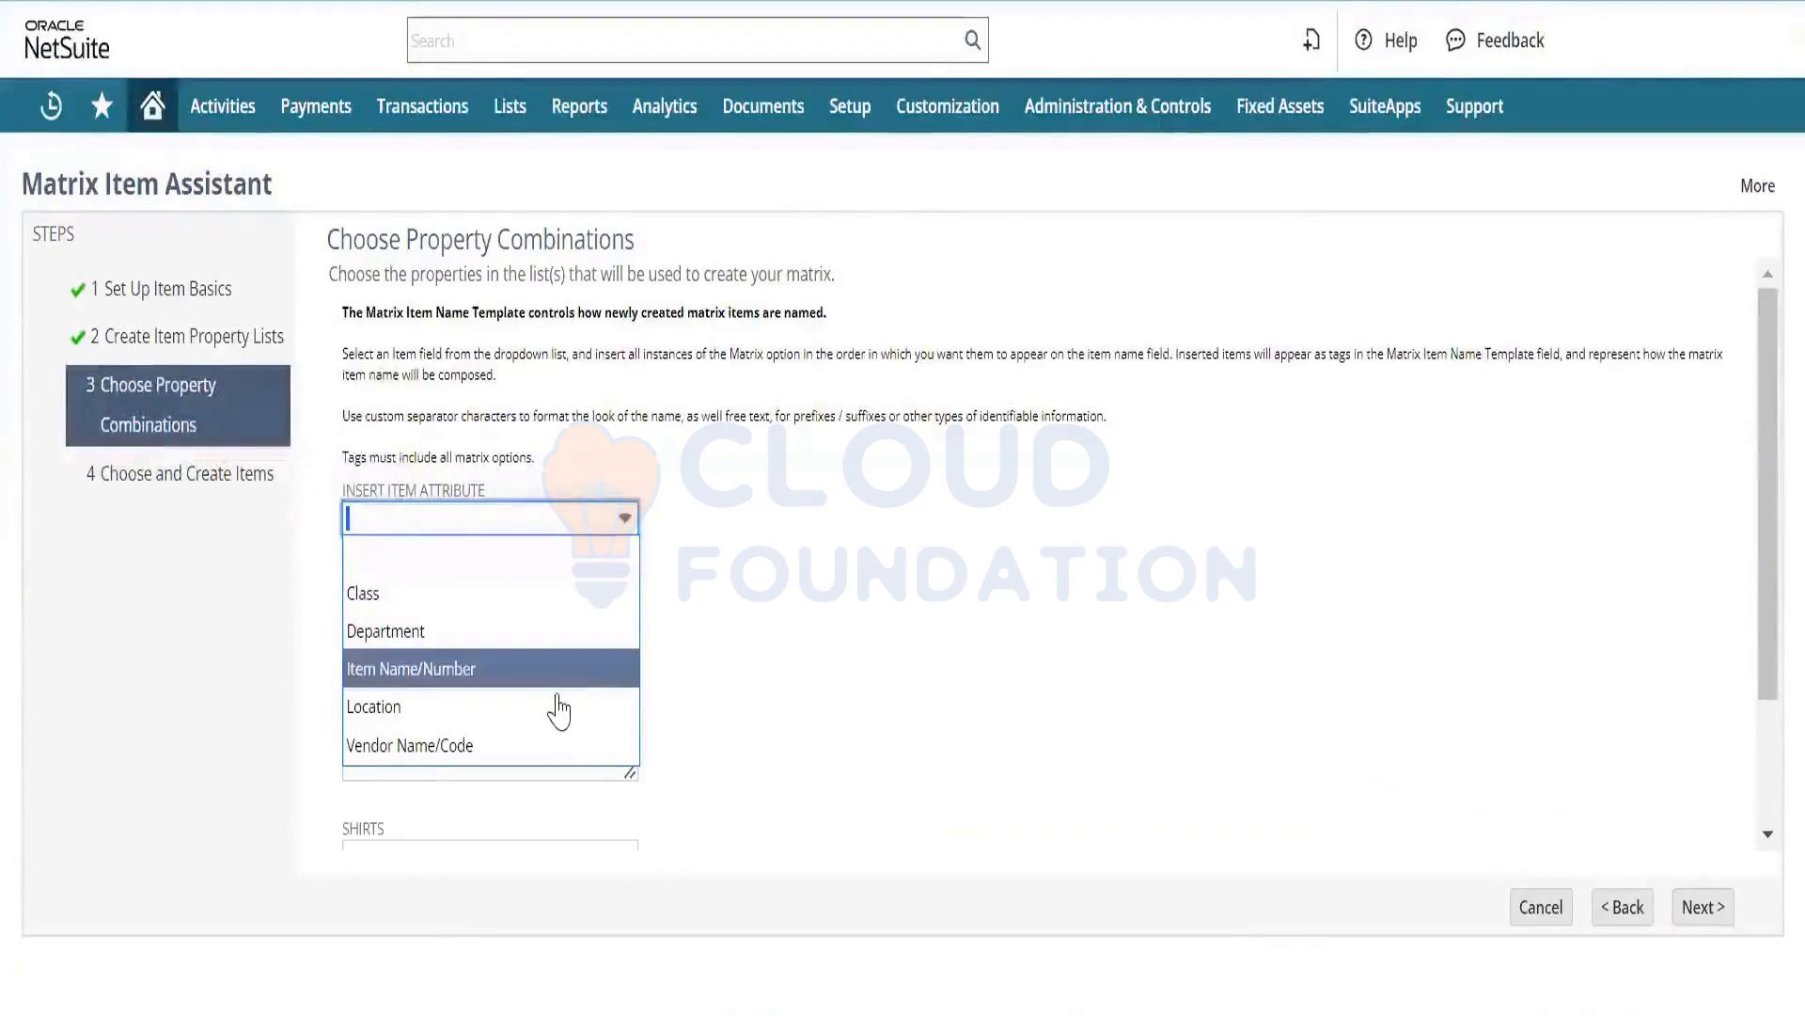
click(811, 588)
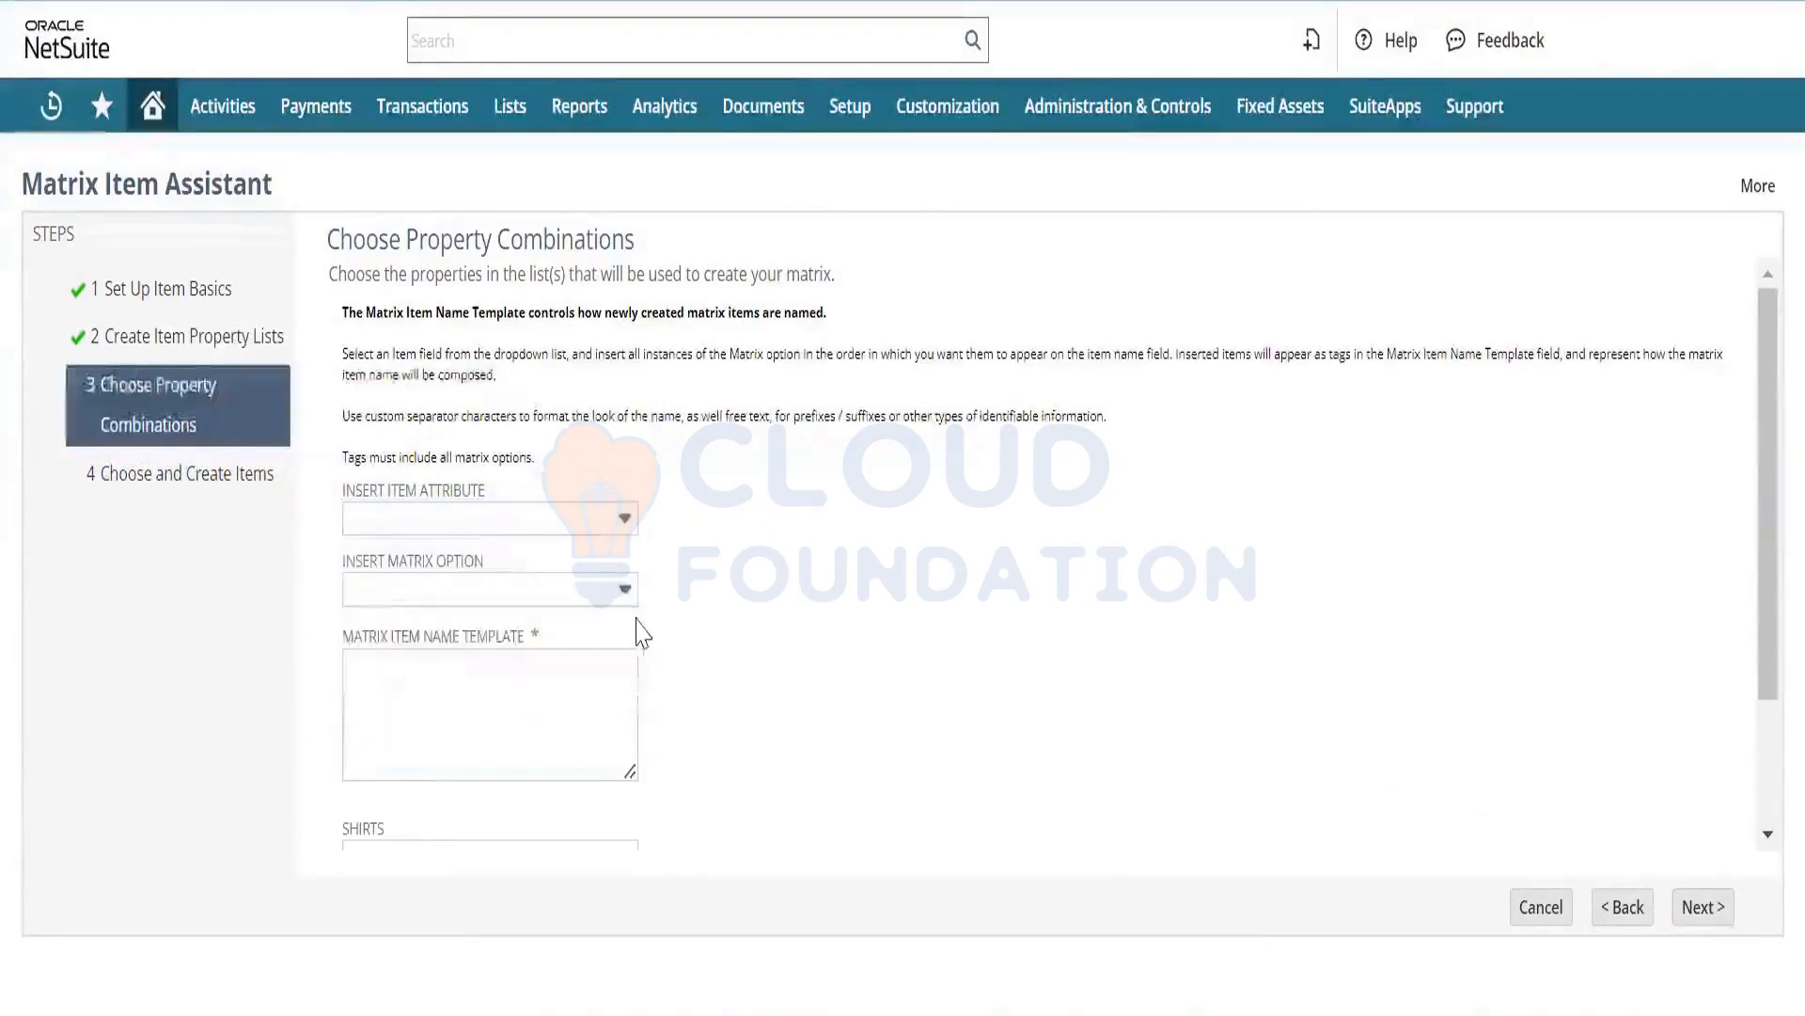
click(584, 669)
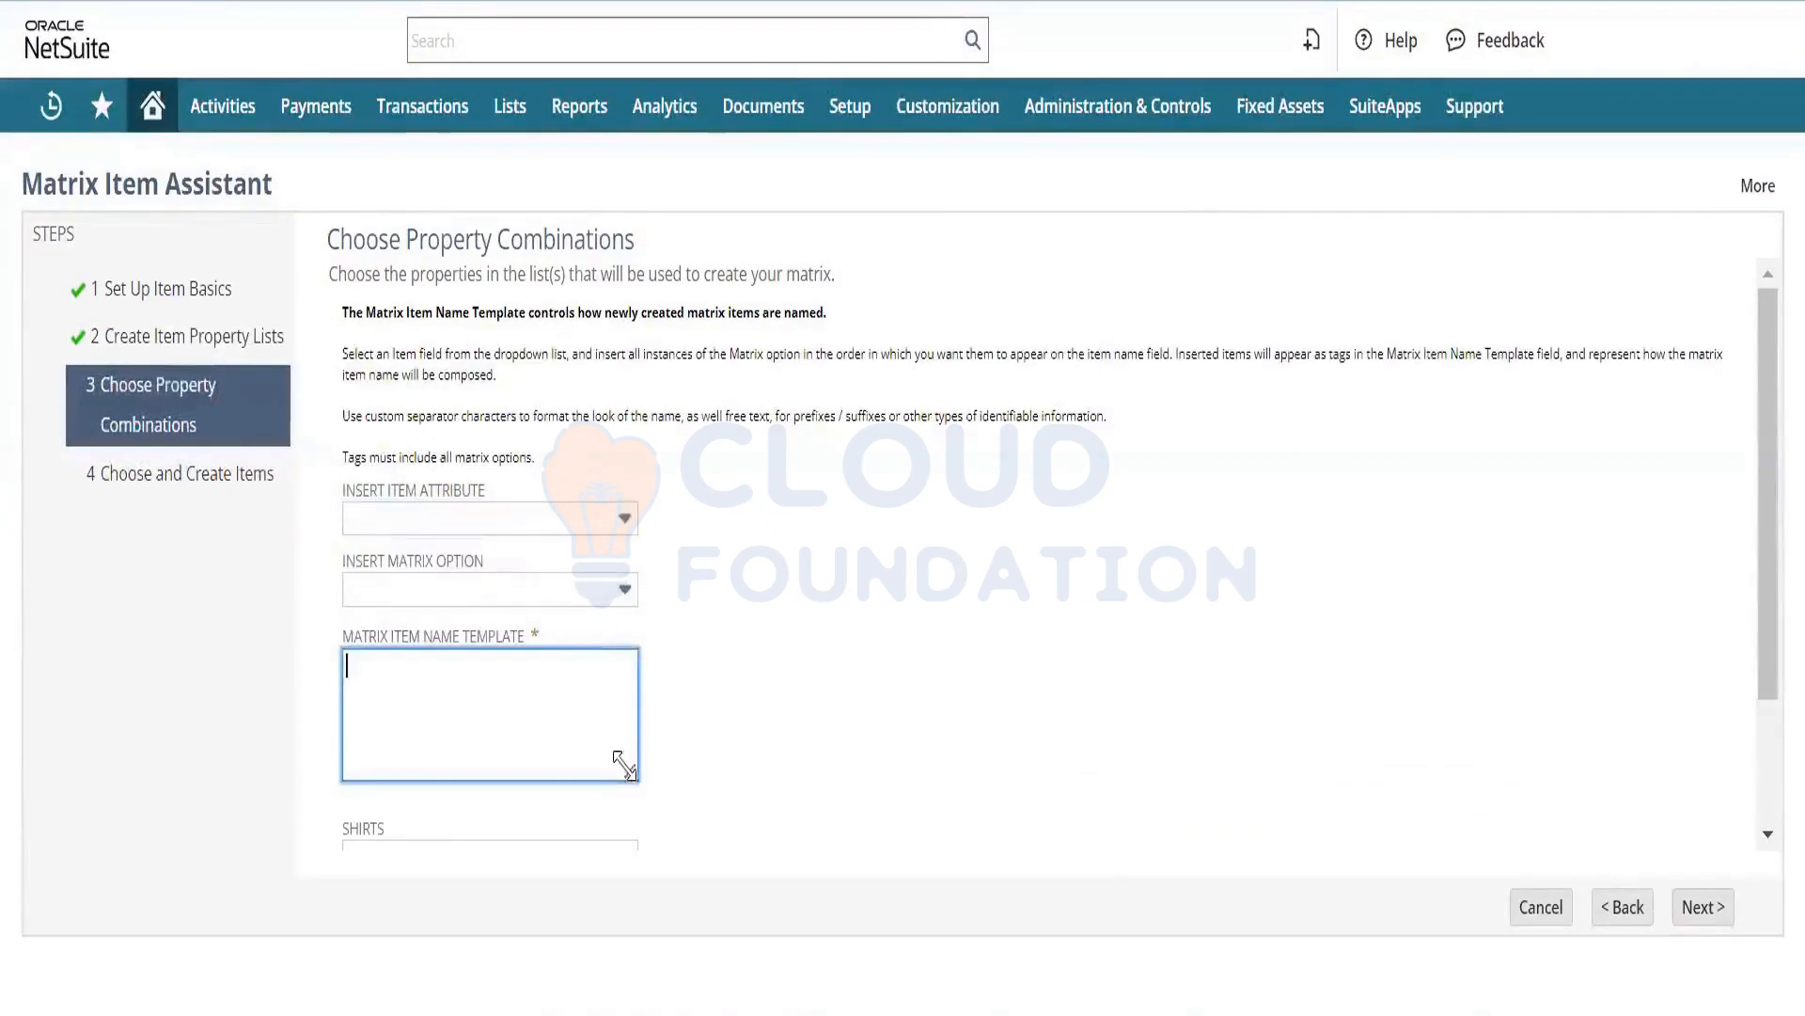
Insert the Shirts matrix option into the matrix item name template.
click(610, 592)
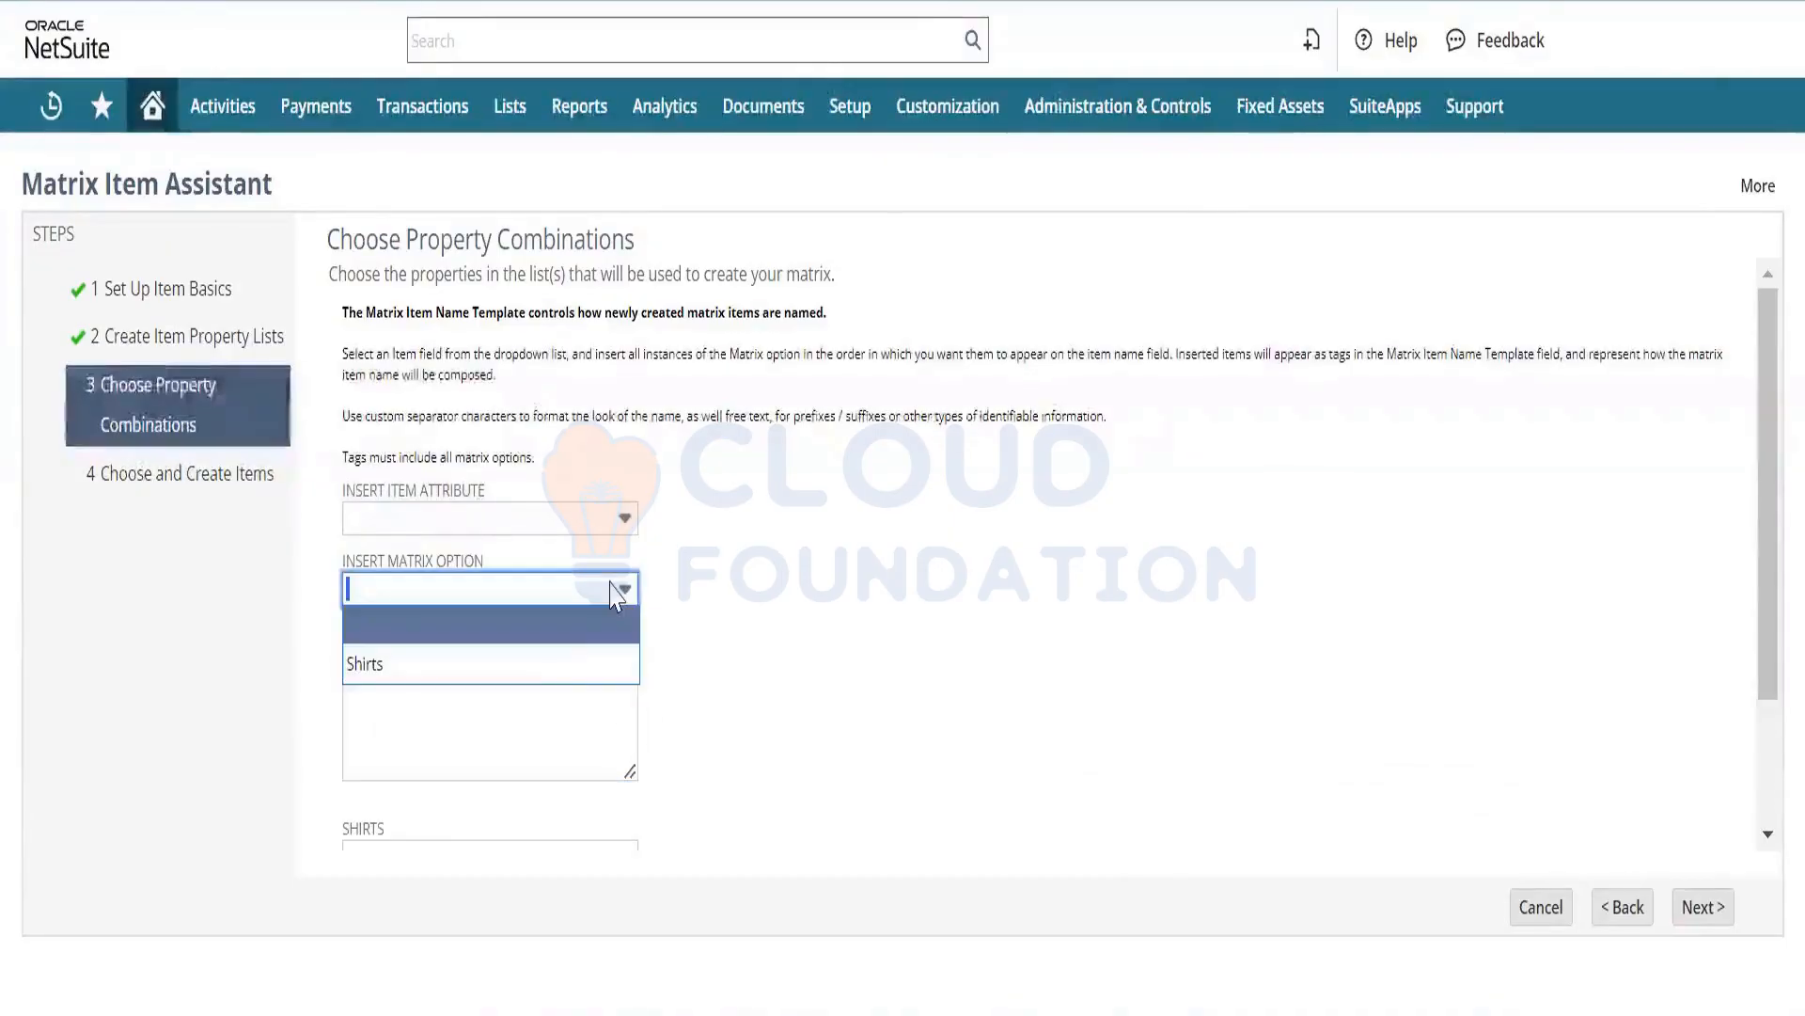
click(561, 670)
click(561, 701)
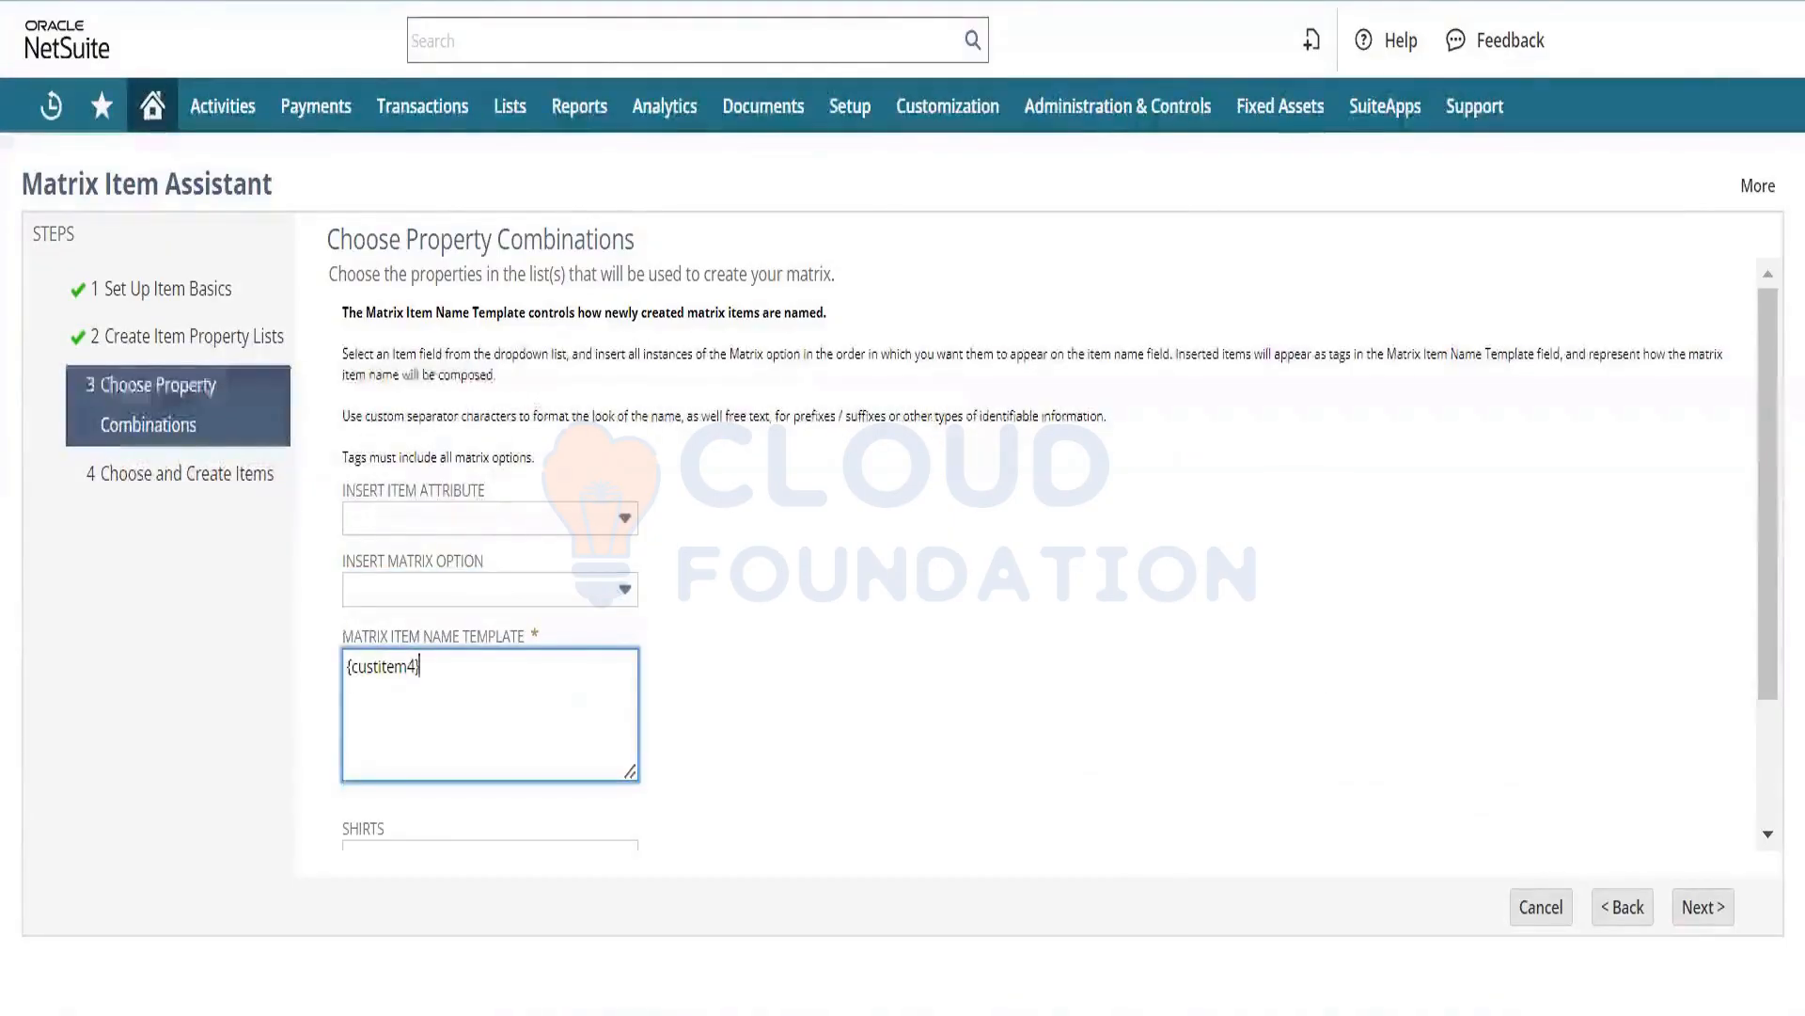
Select Green, blue, black and Red as the Shirts properties for the matrix and continue to choosing and creating the items.
drag(1766, 538, 1761, 734)
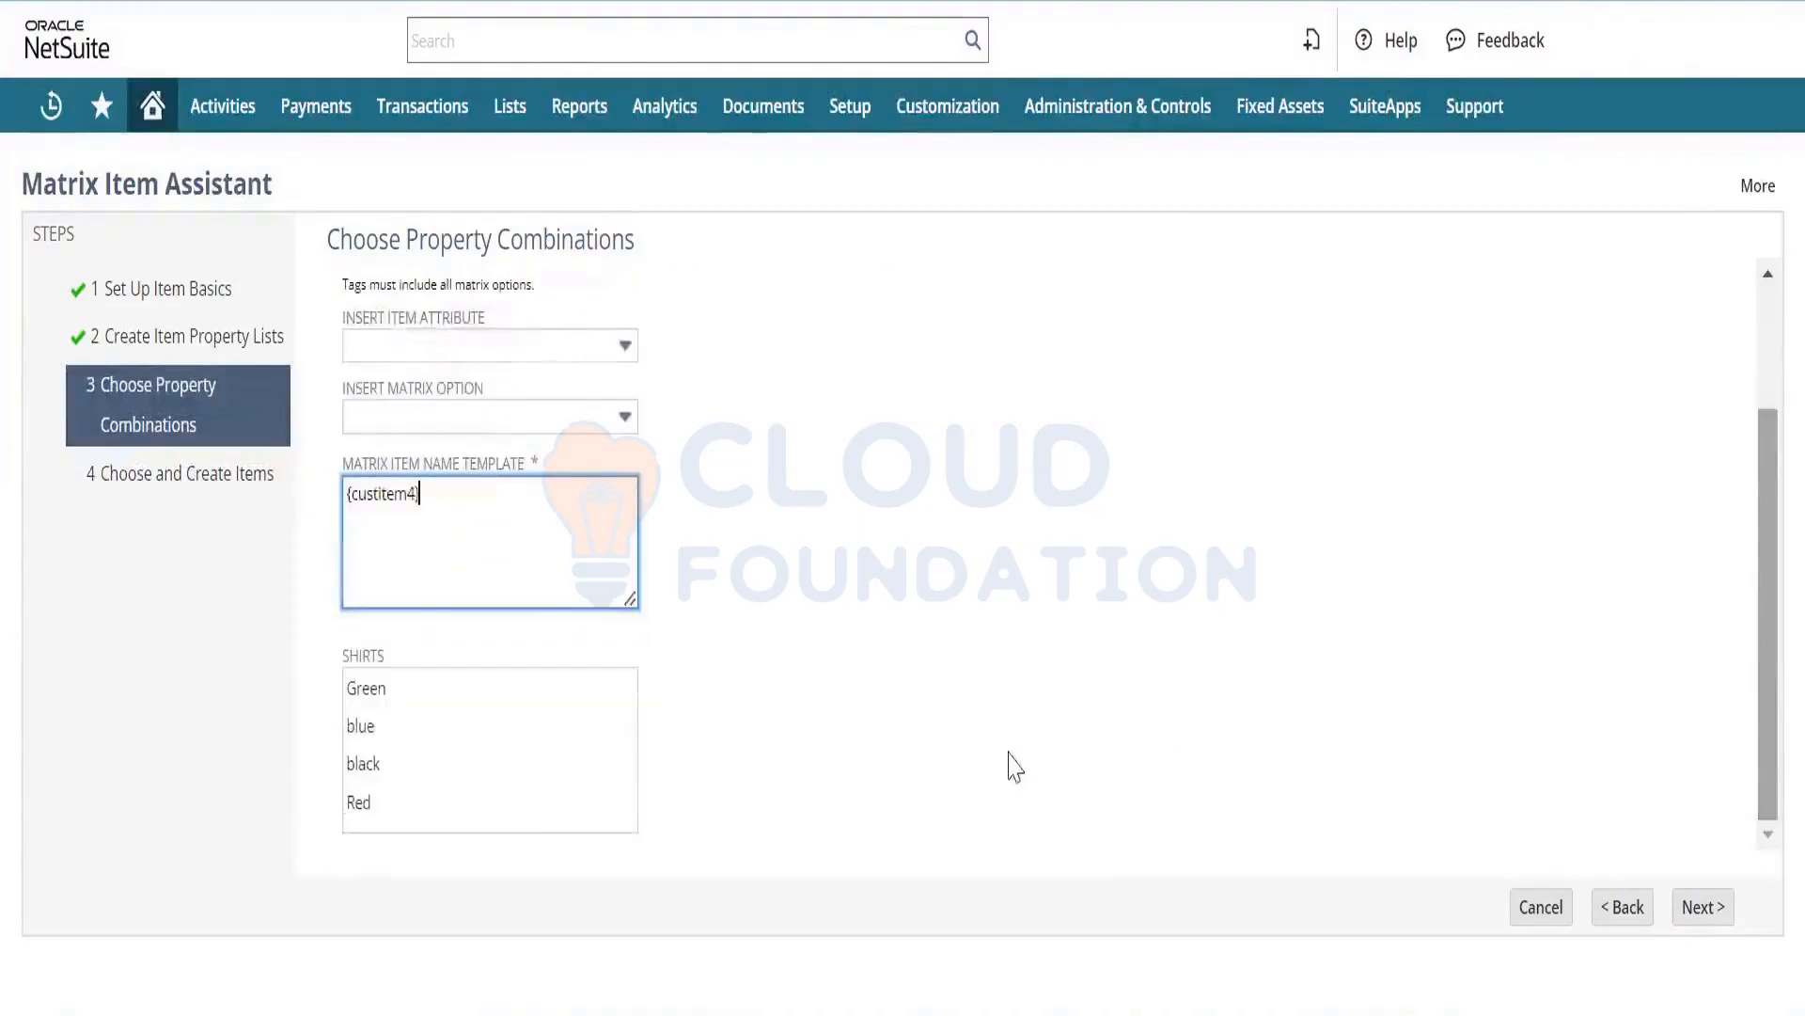
click(547, 726)
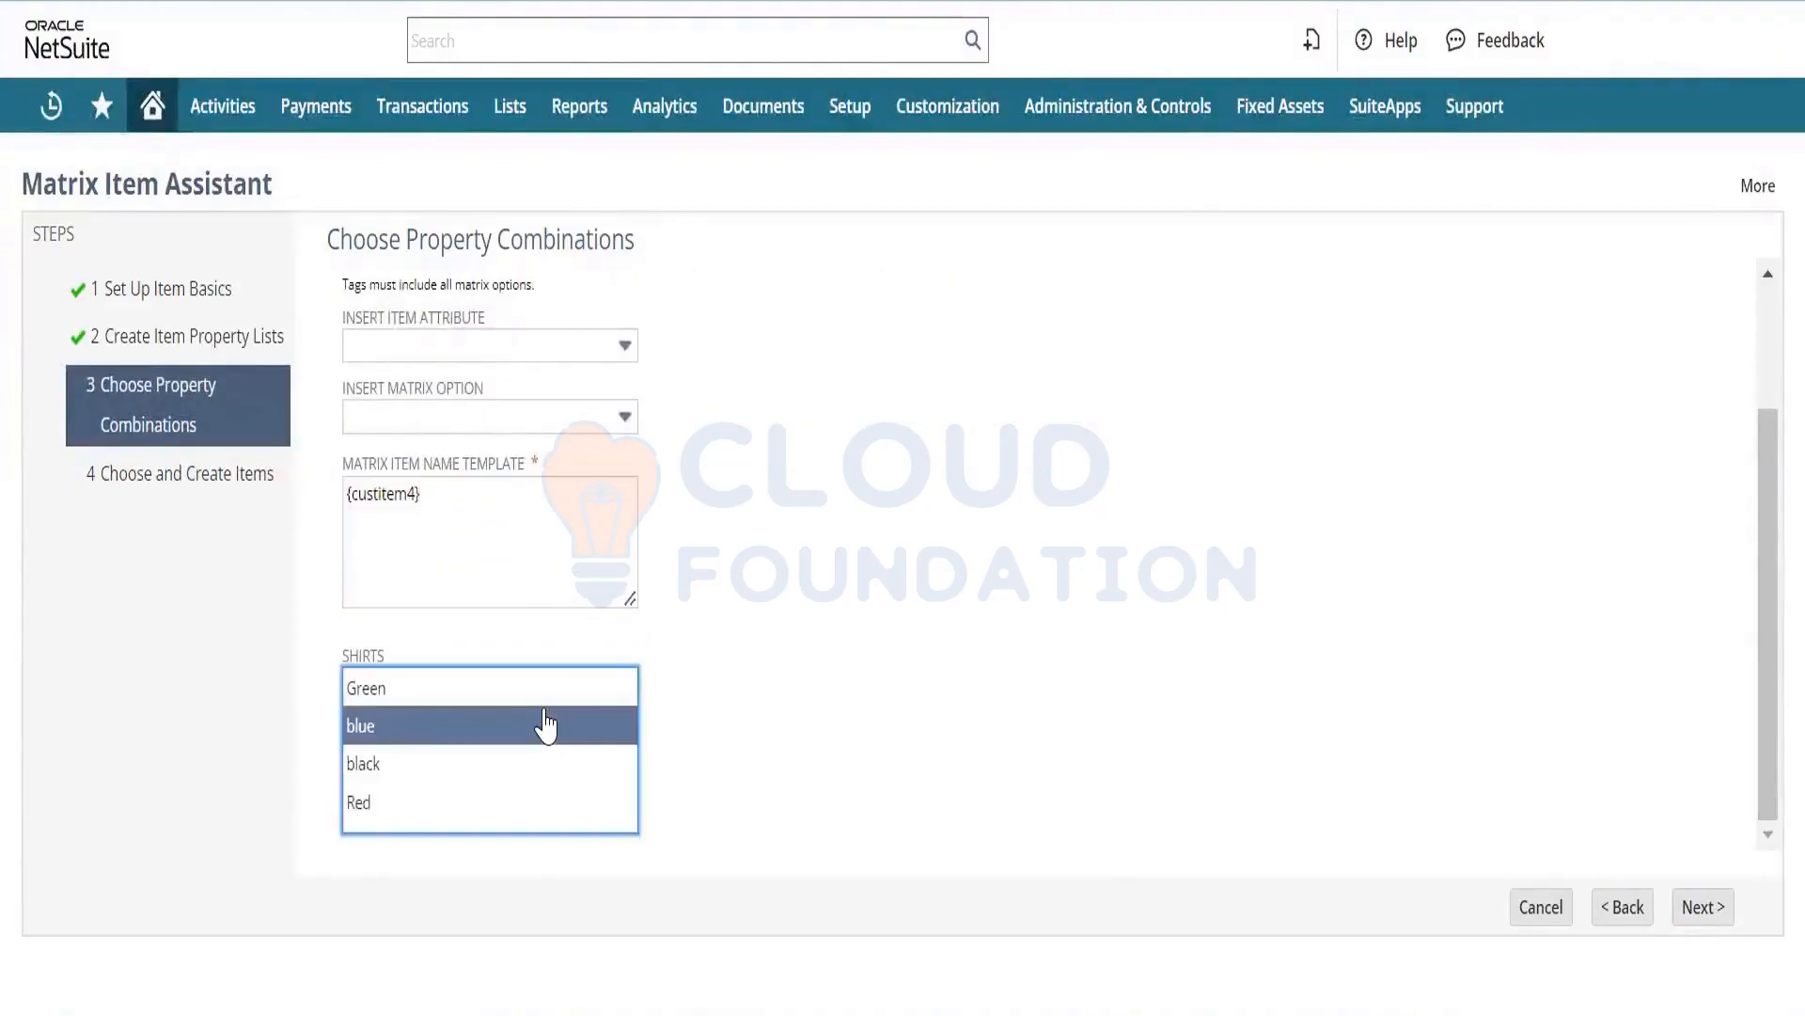
key(Up)
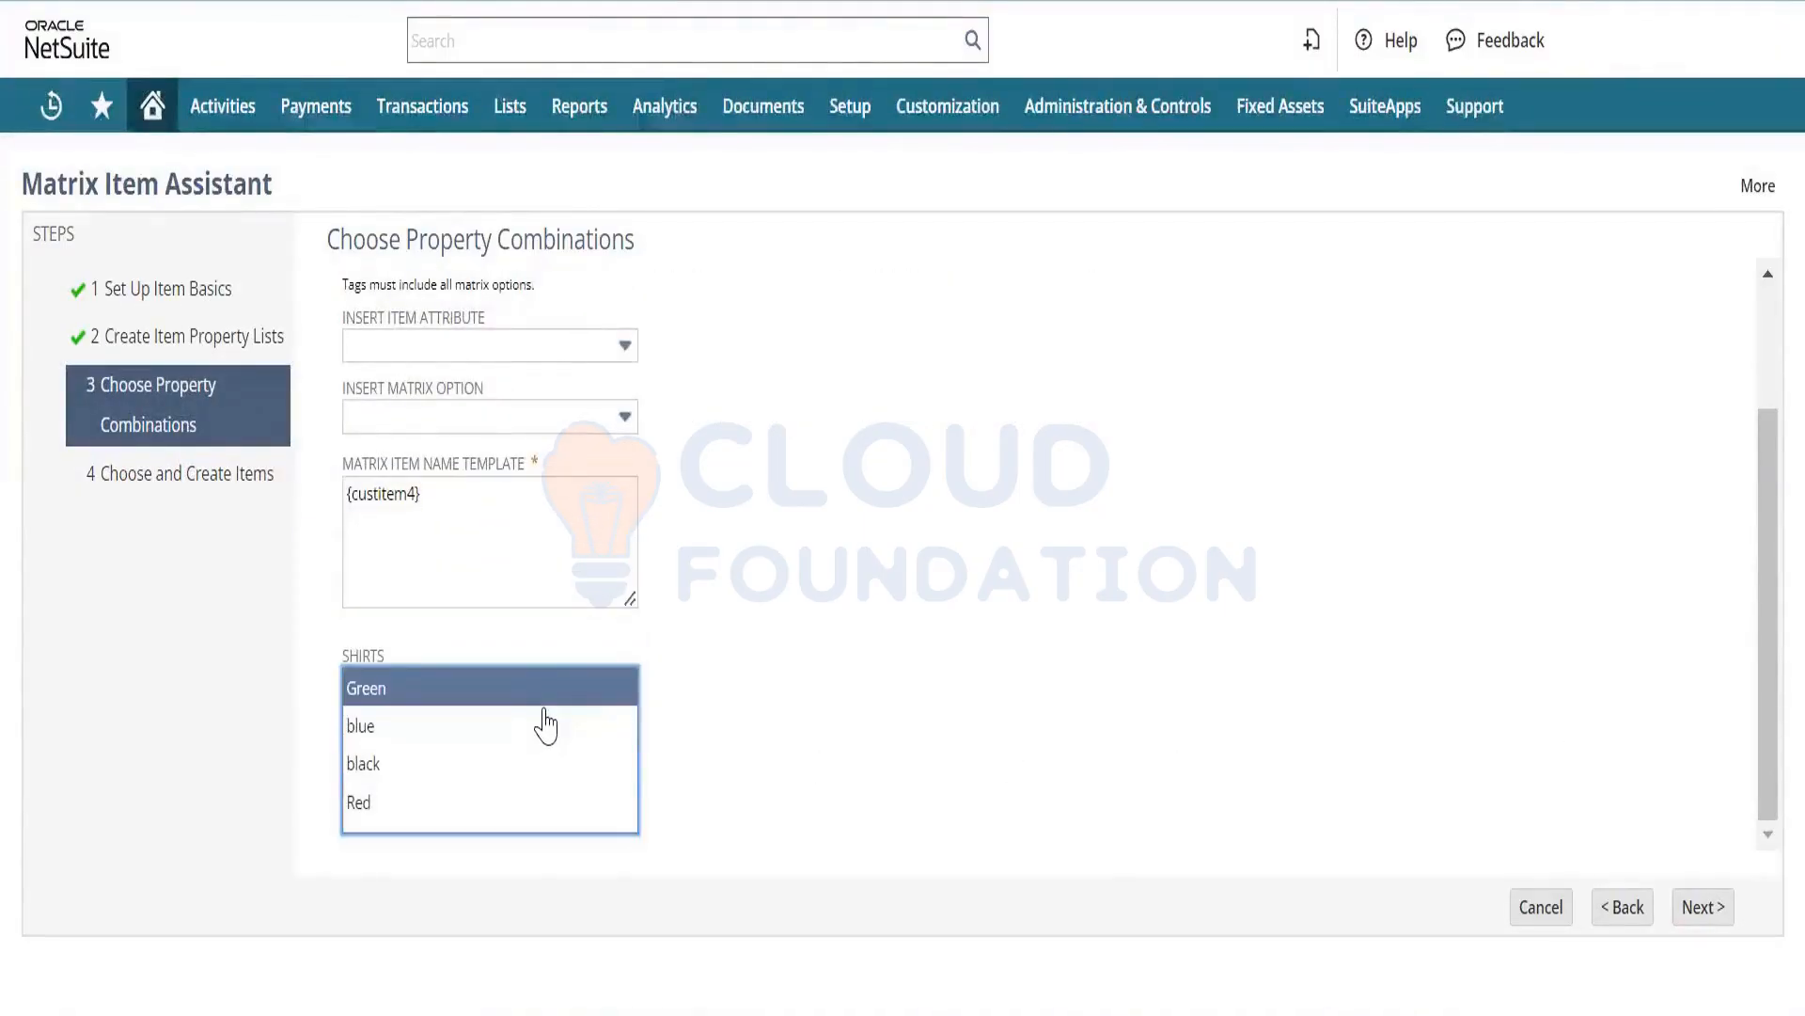
click(545, 711)
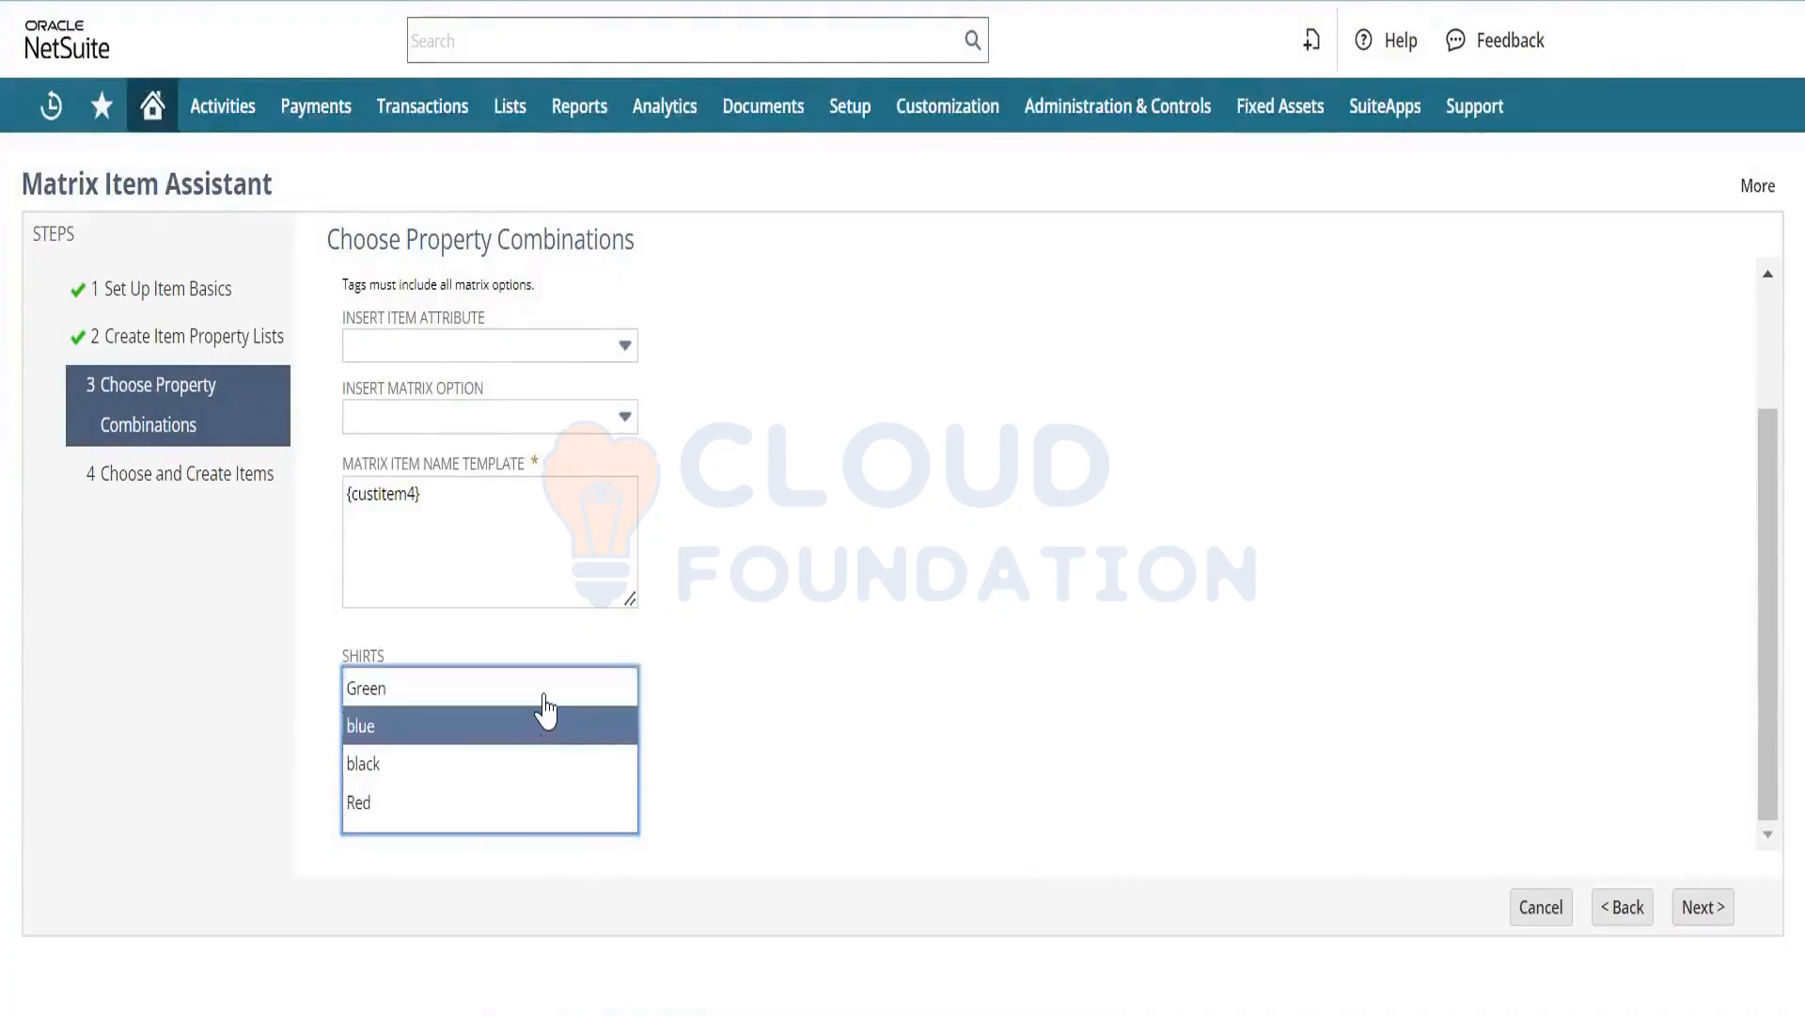
click(541, 701)
ctrl+click(520, 726)
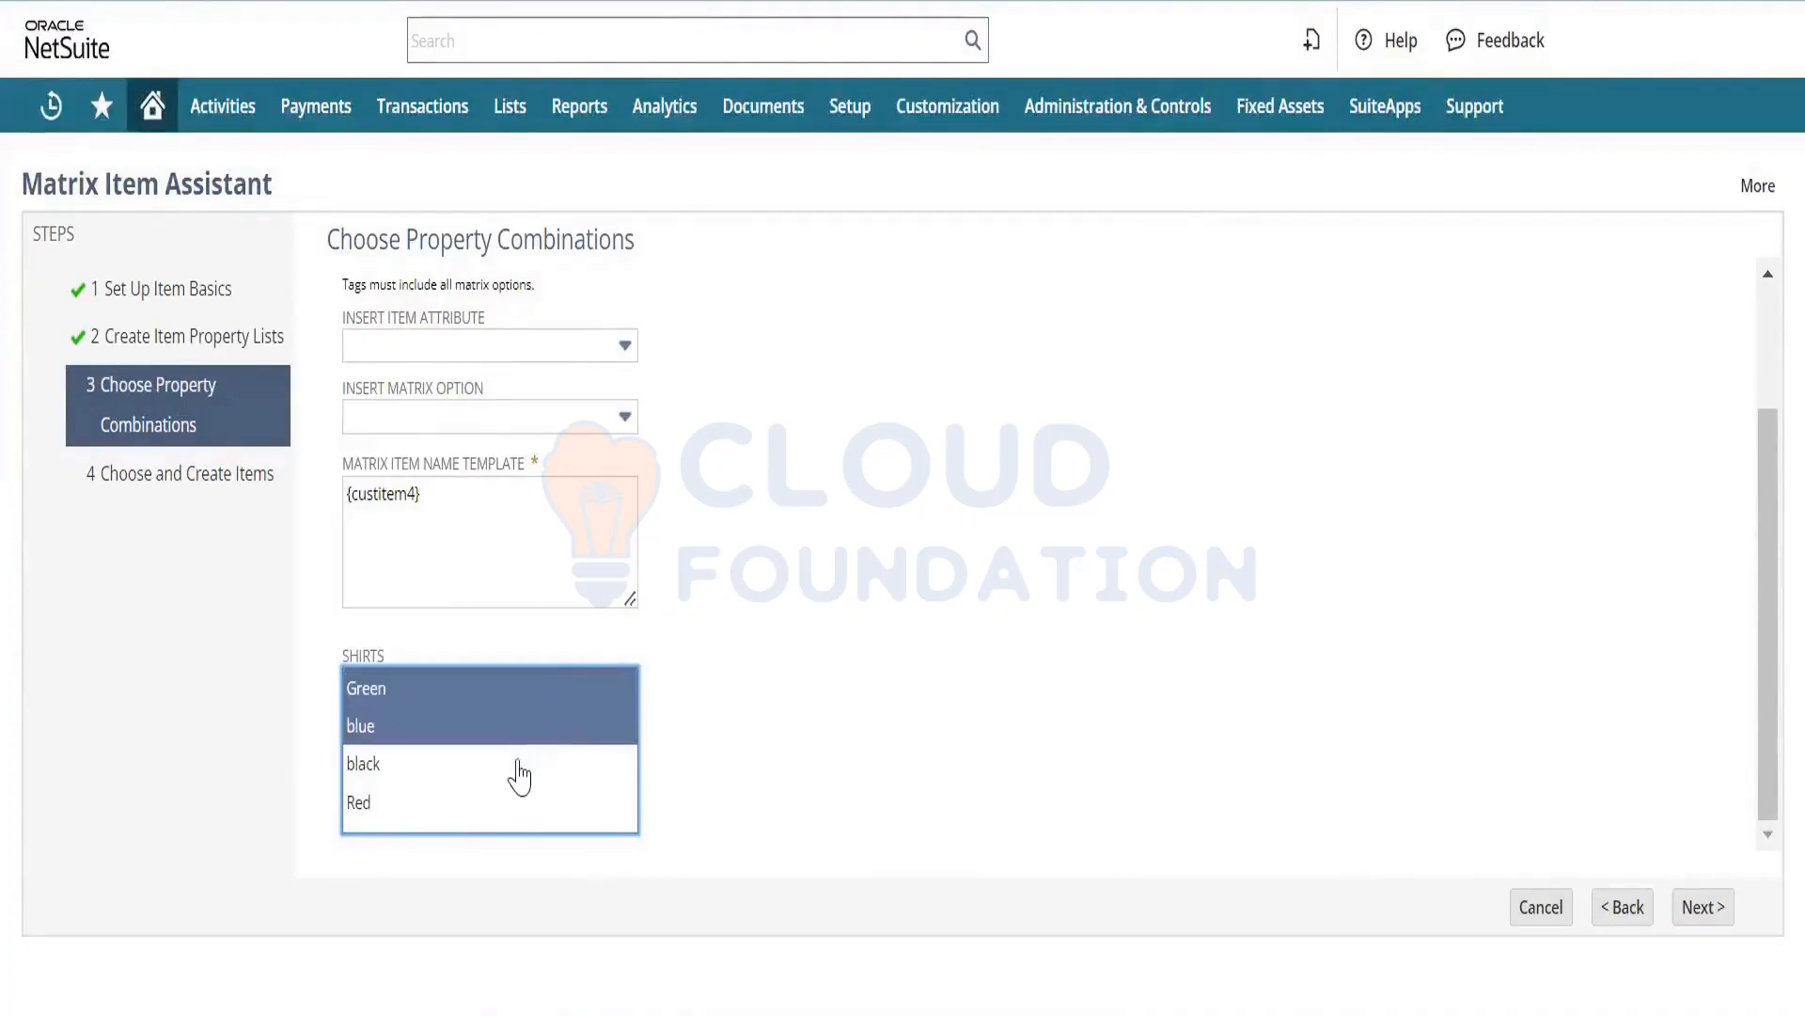
ctrl+click(514, 761)
ctrl+click(513, 820)
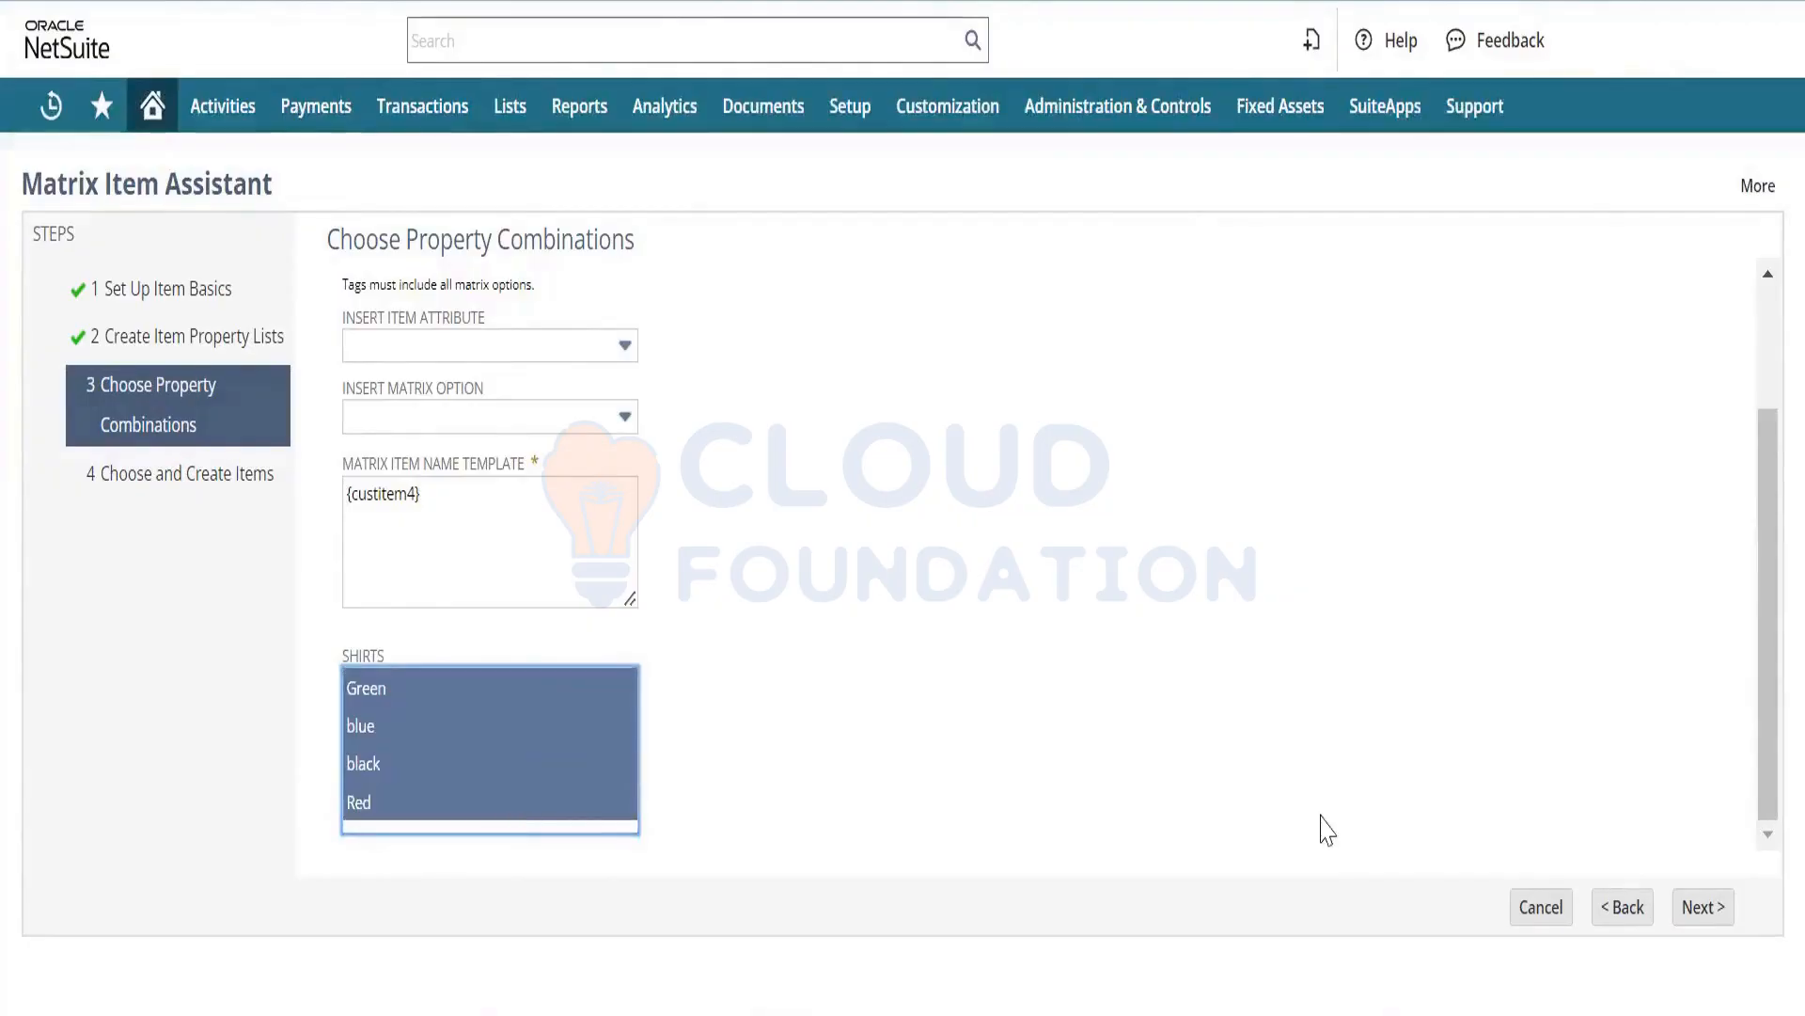
click(1691, 918)
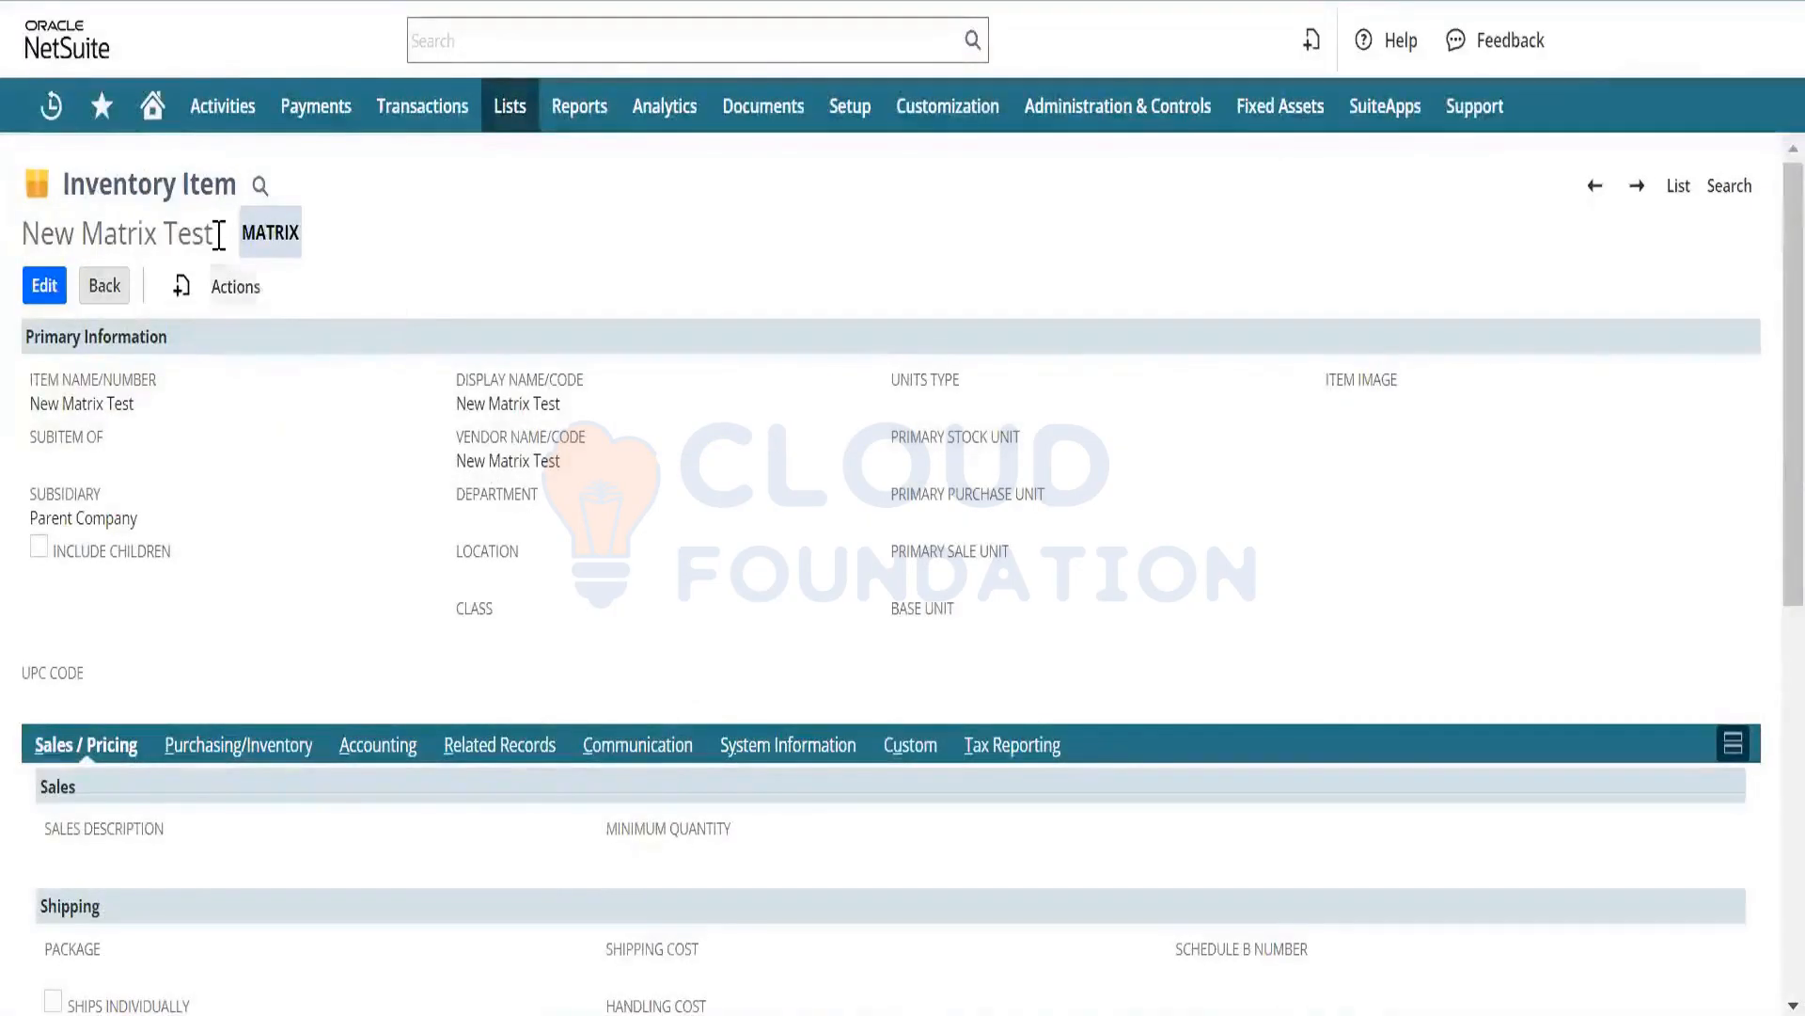
Review the New Matrix Test item's name, its accounting details and its list of matrix subitems.
drag(218, 234, 23, 233)
click(701, 524)
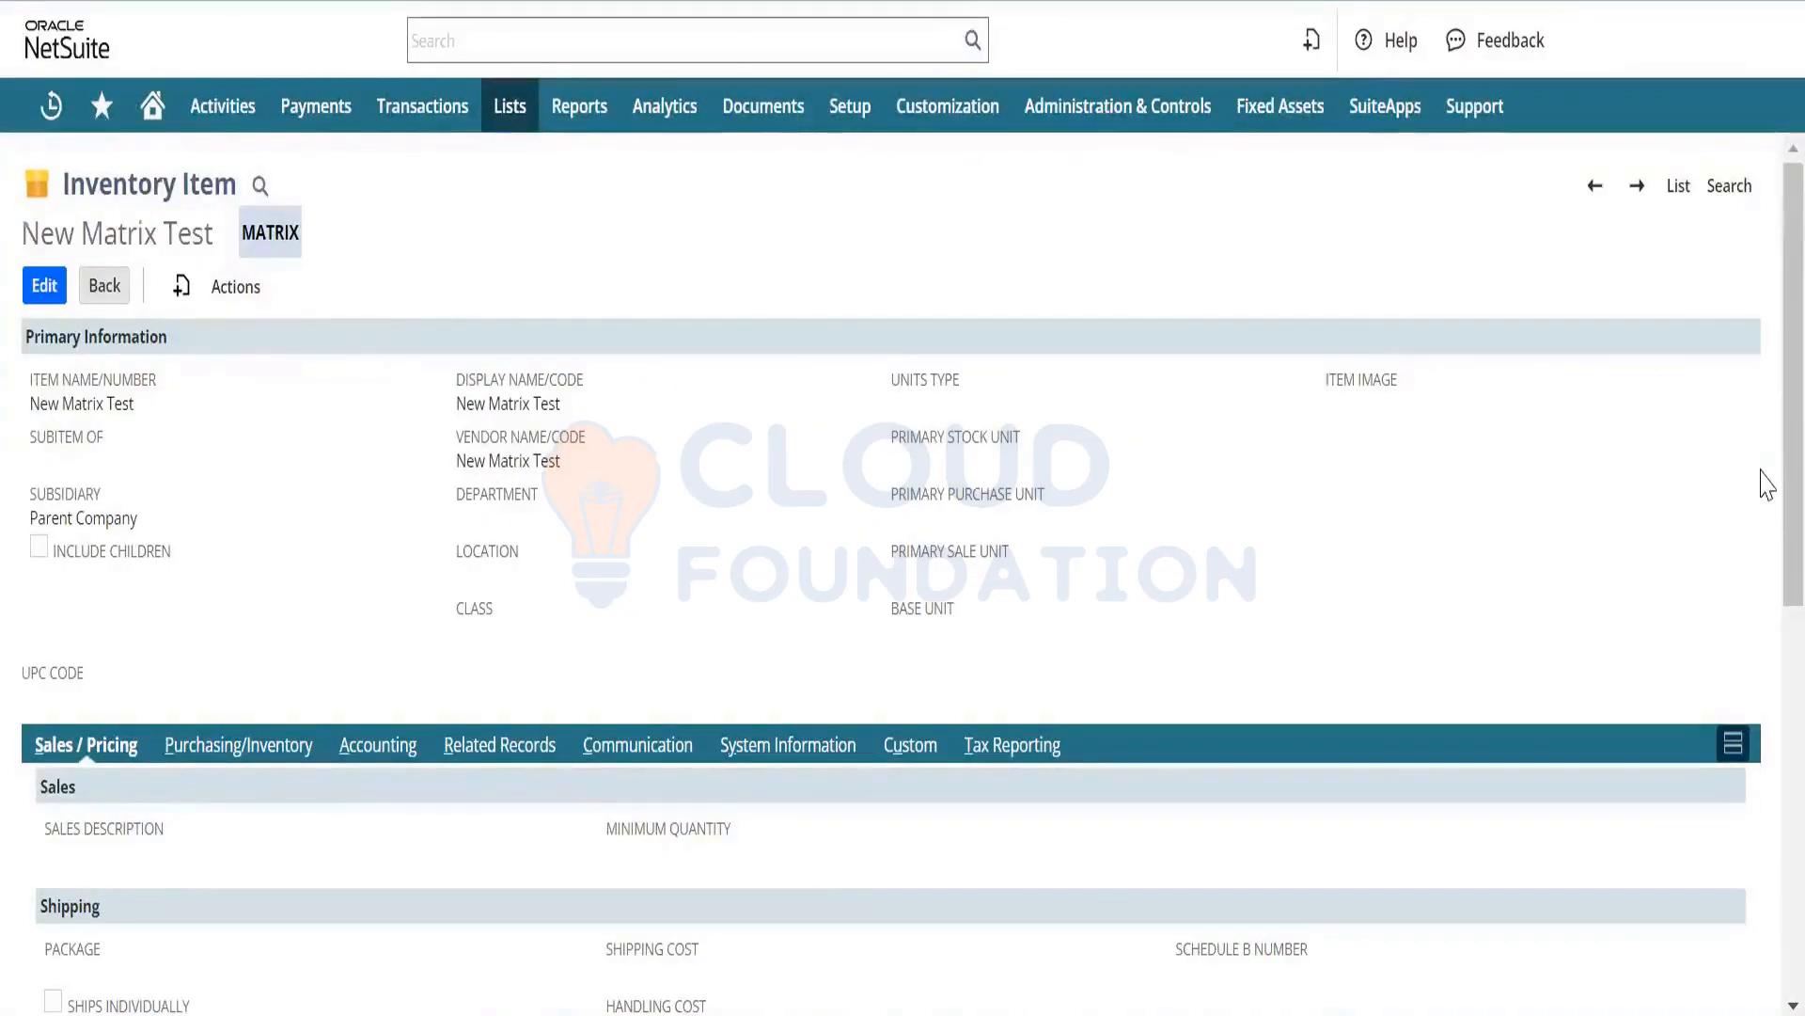
scroll(1765, 677, down, 4)
mouse_move(1761, 661)
mouse_down()
mouse_move(1761, 837)
mouse_move(1761, 659)
mouse_up()
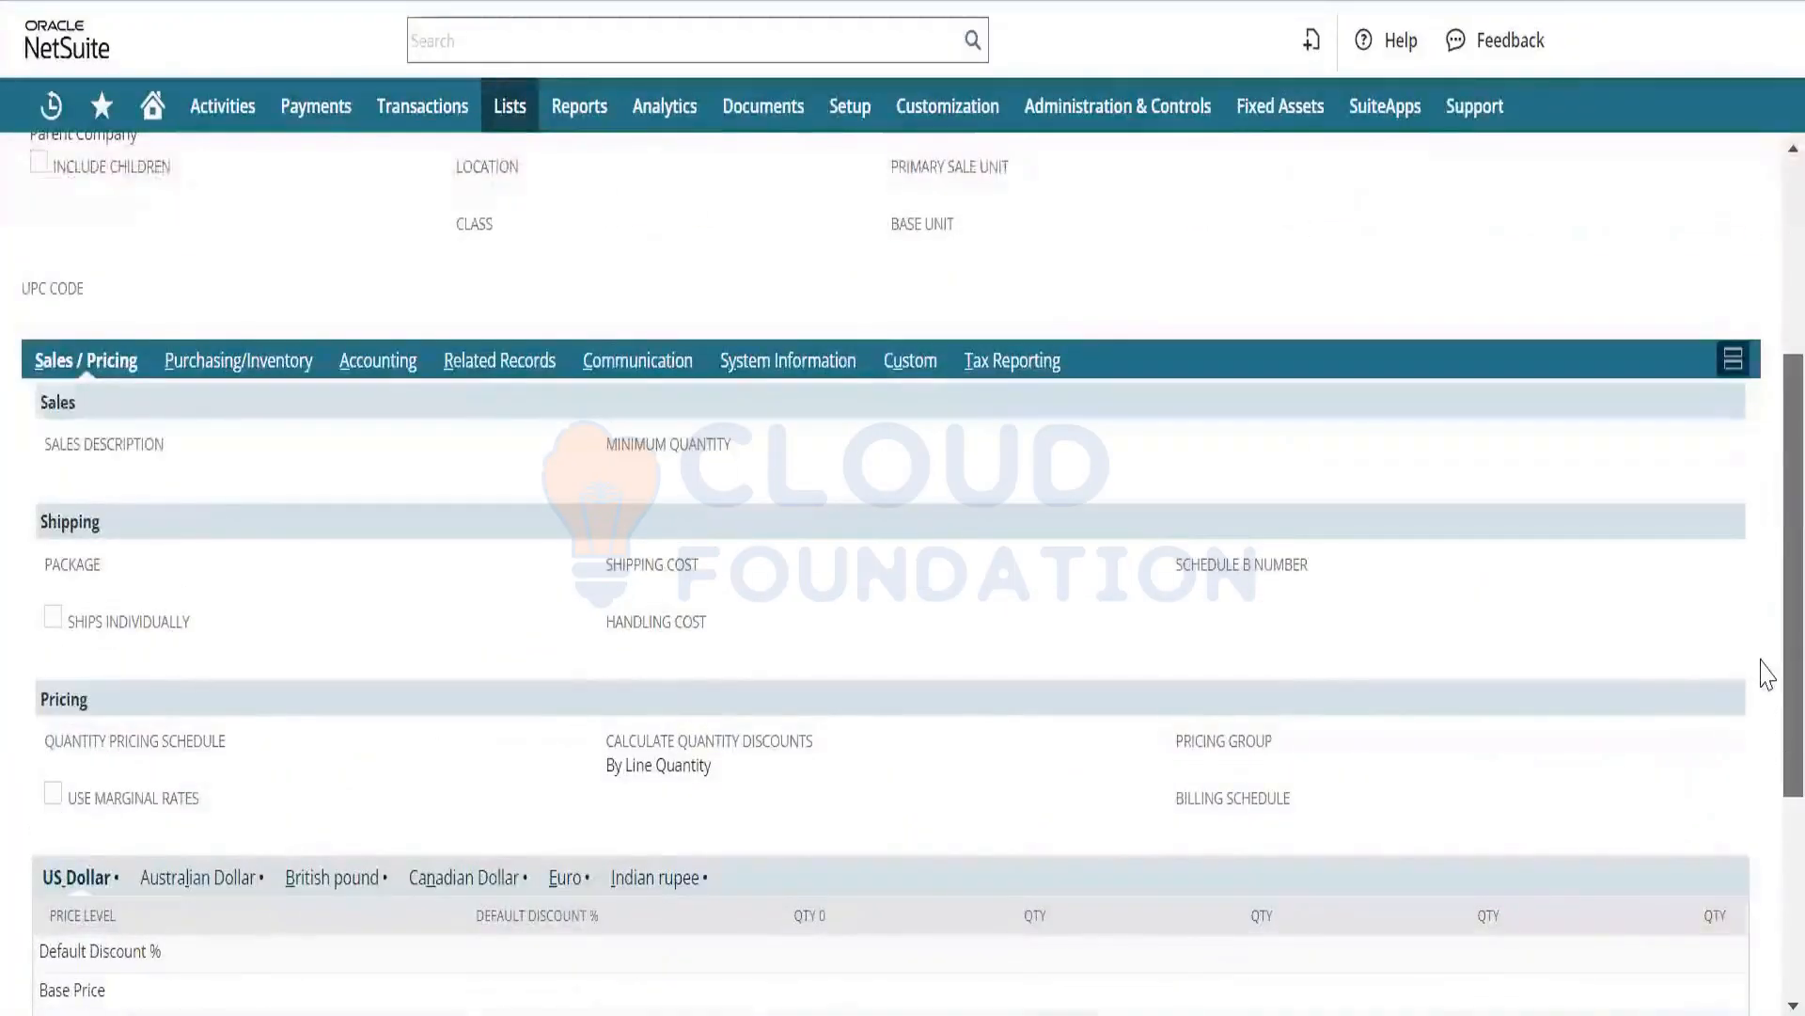
click(393, 365)
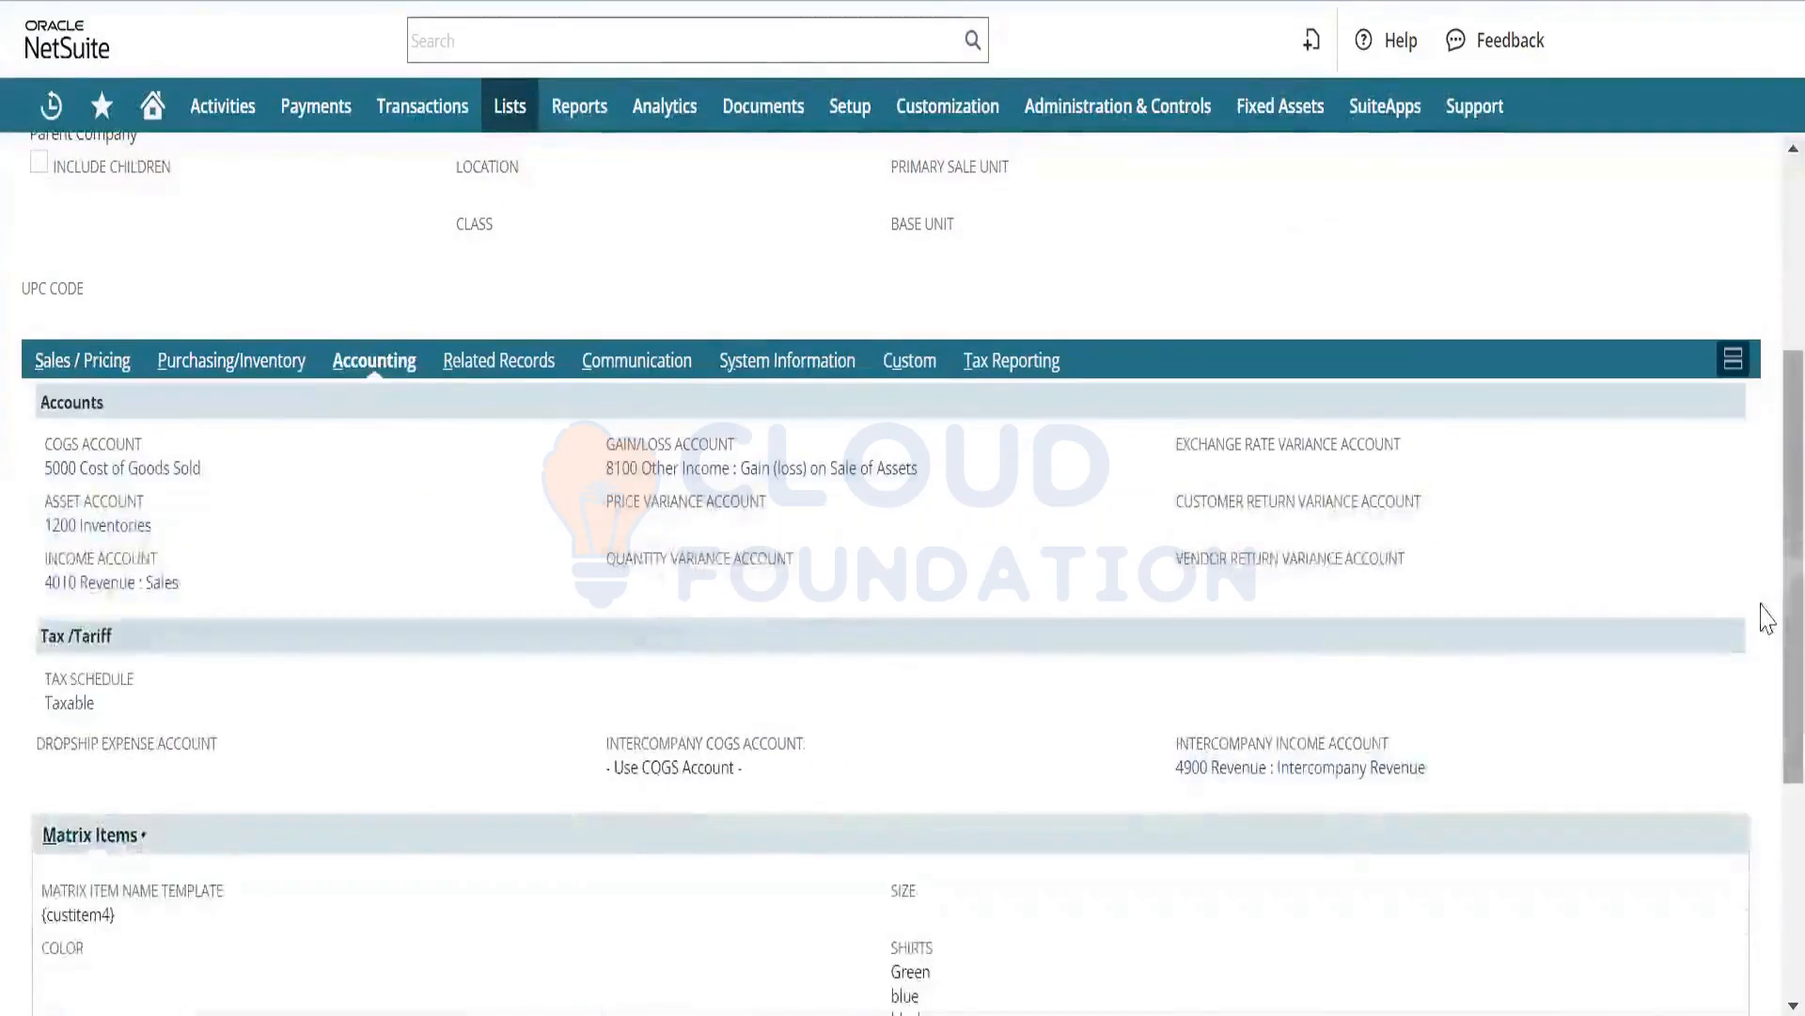
drag(1761, 613, 1761, 808)
scroll(1765, 825, down, 3)
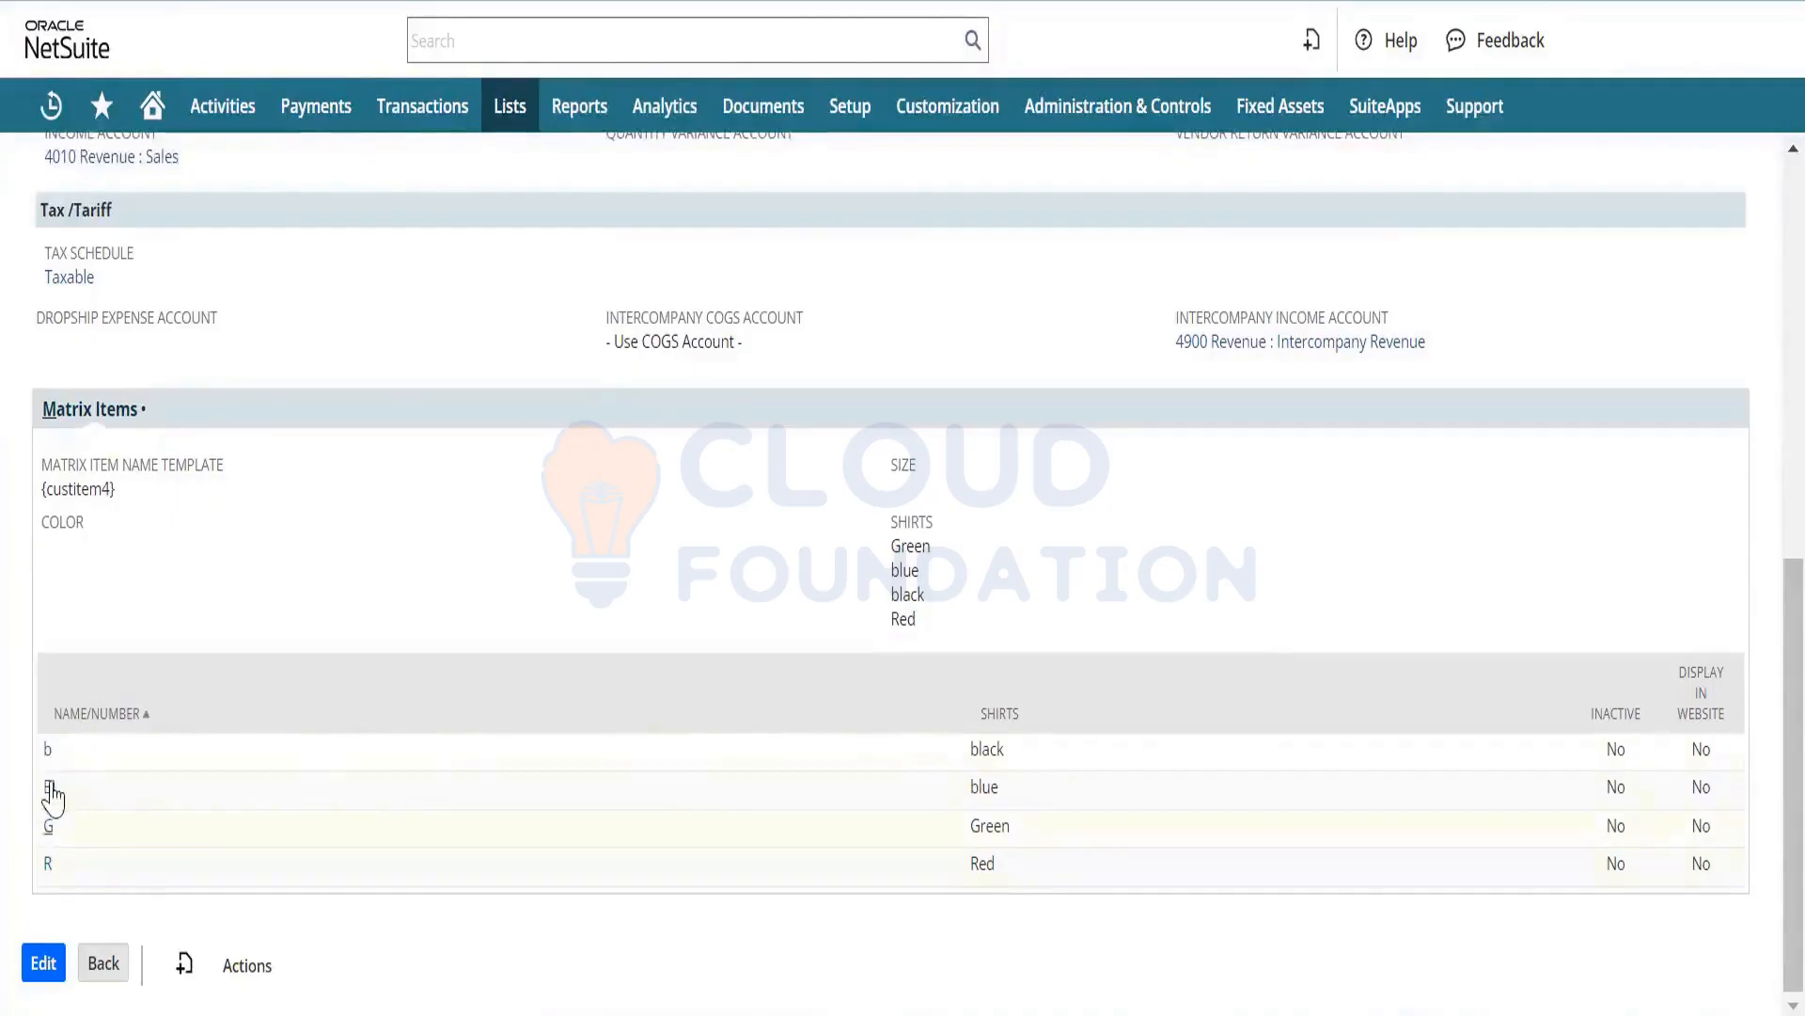
Open the black and blue matrix subitems in new browser tabs.
right_click(47, 755)
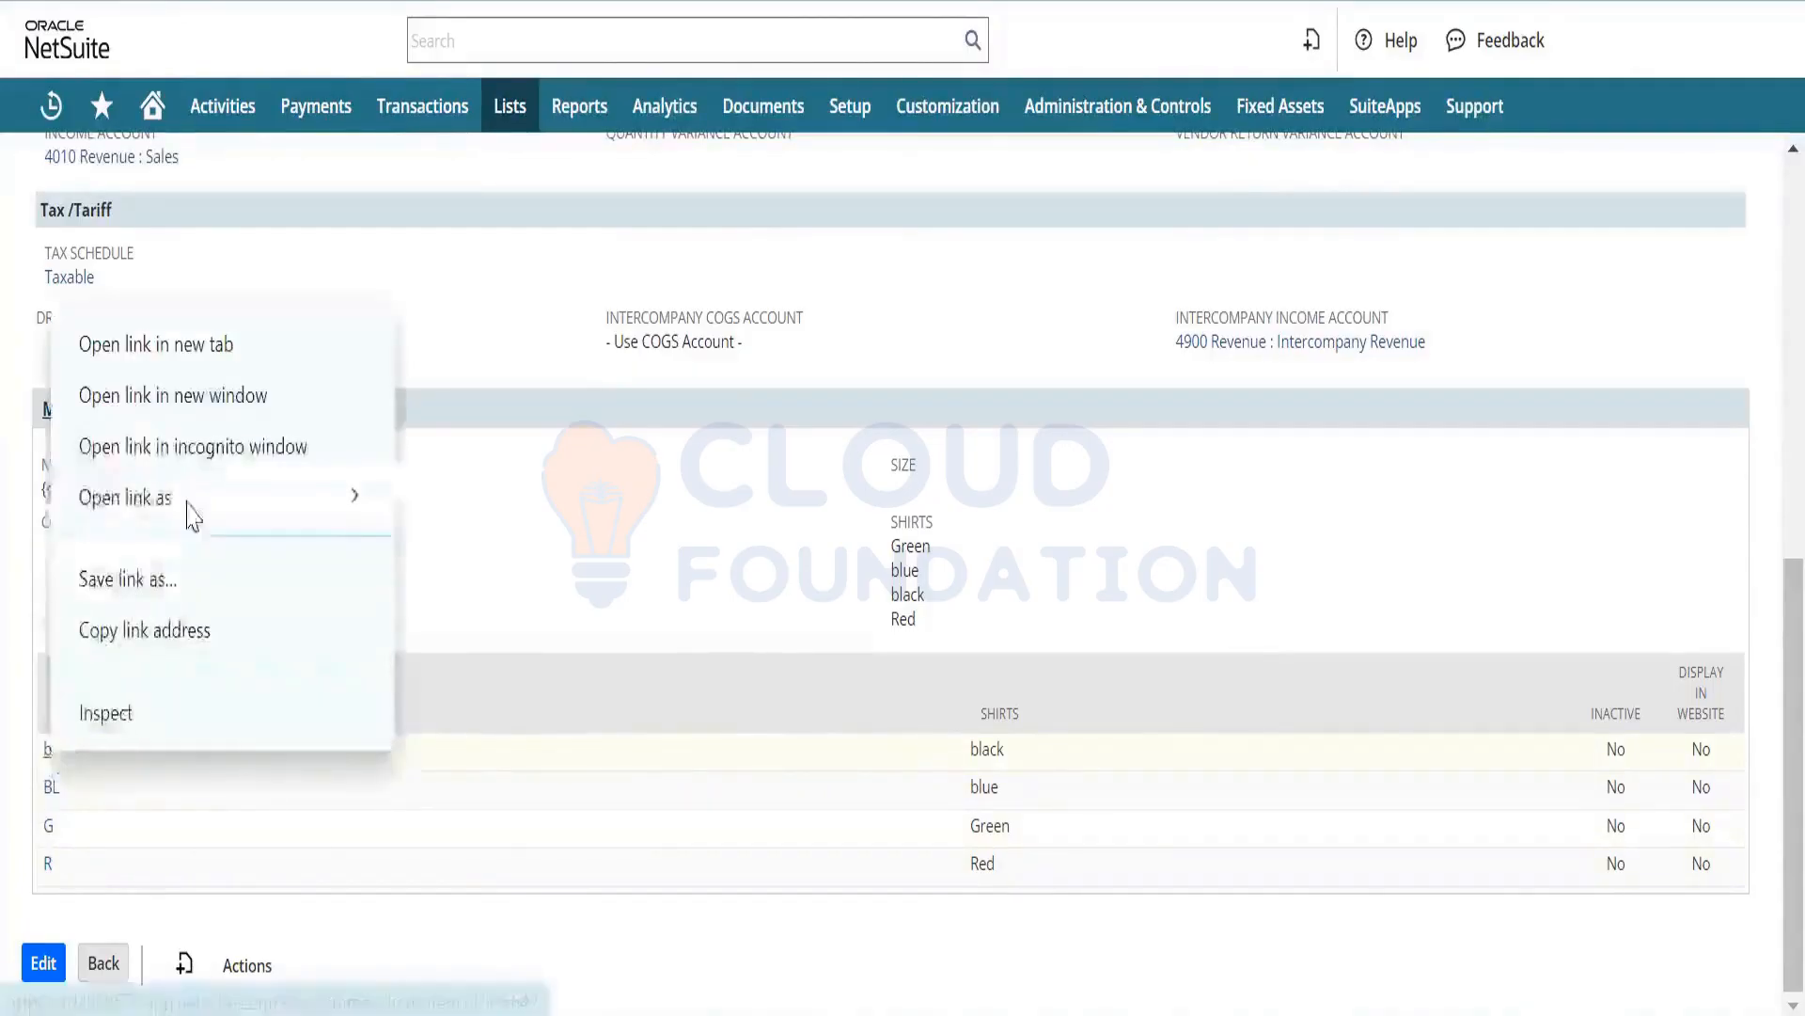
click(221, 369)
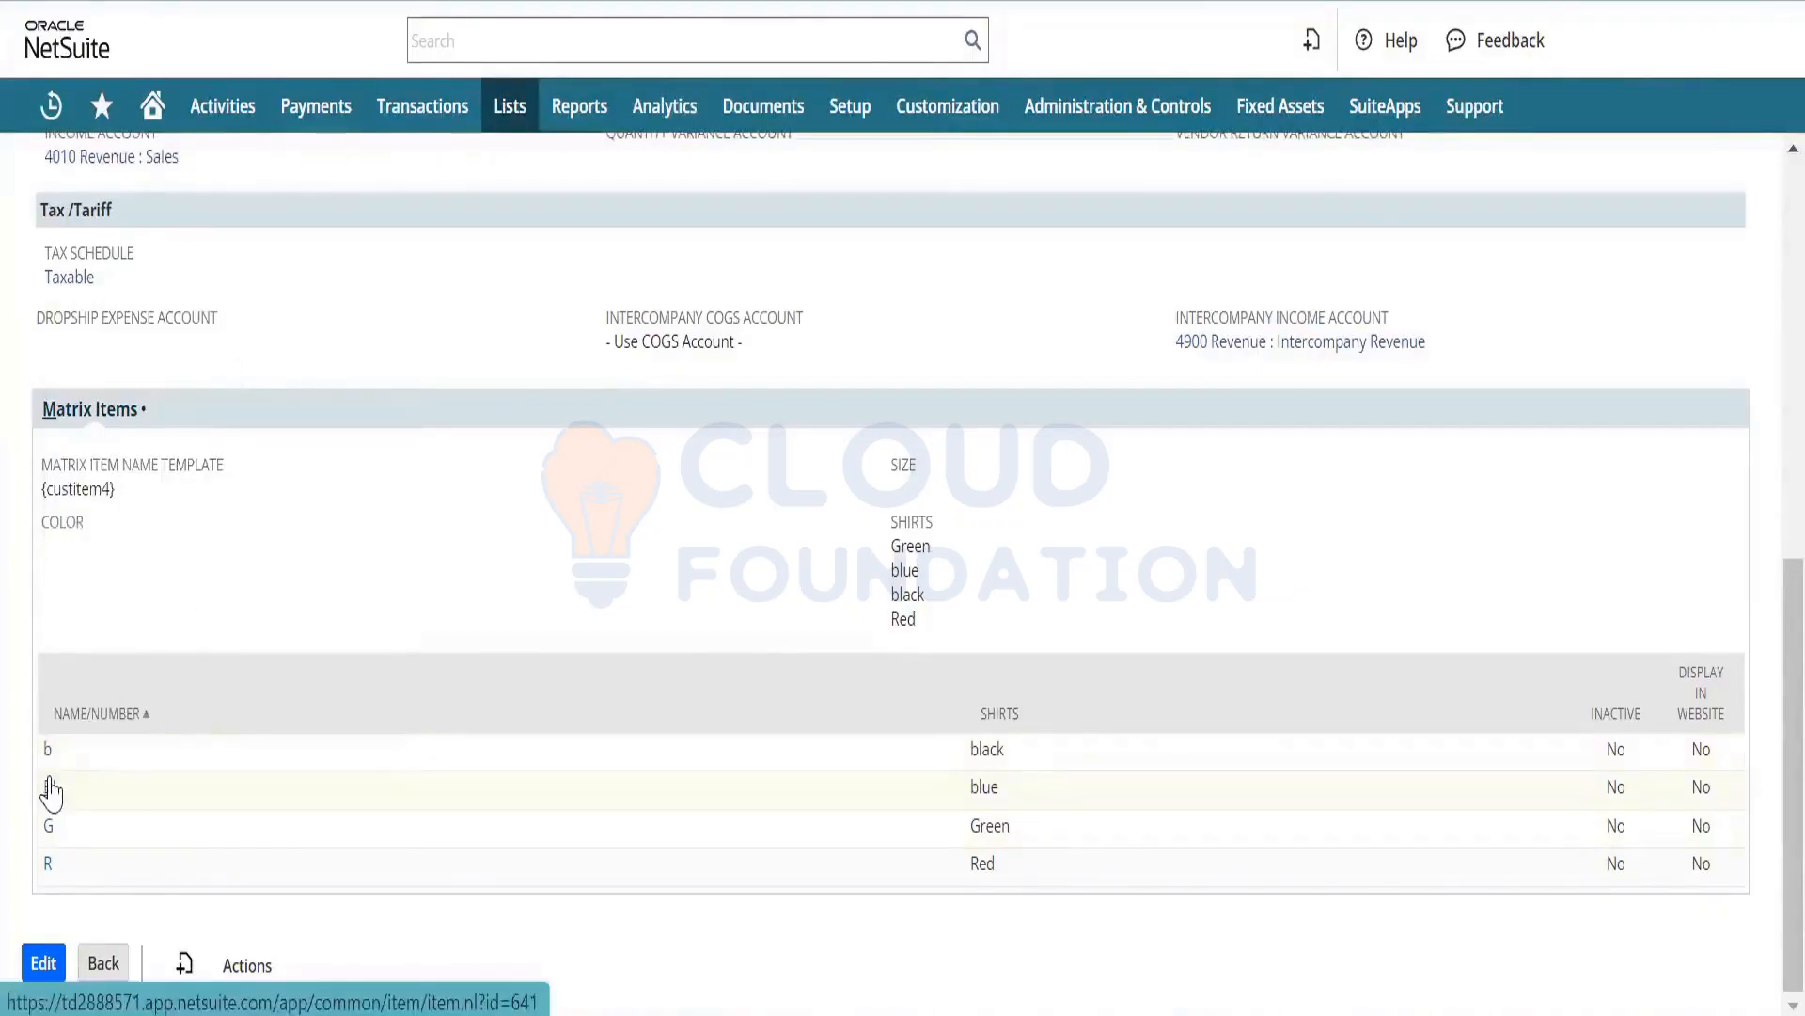
right_click(51, 787)
click(274, 367)
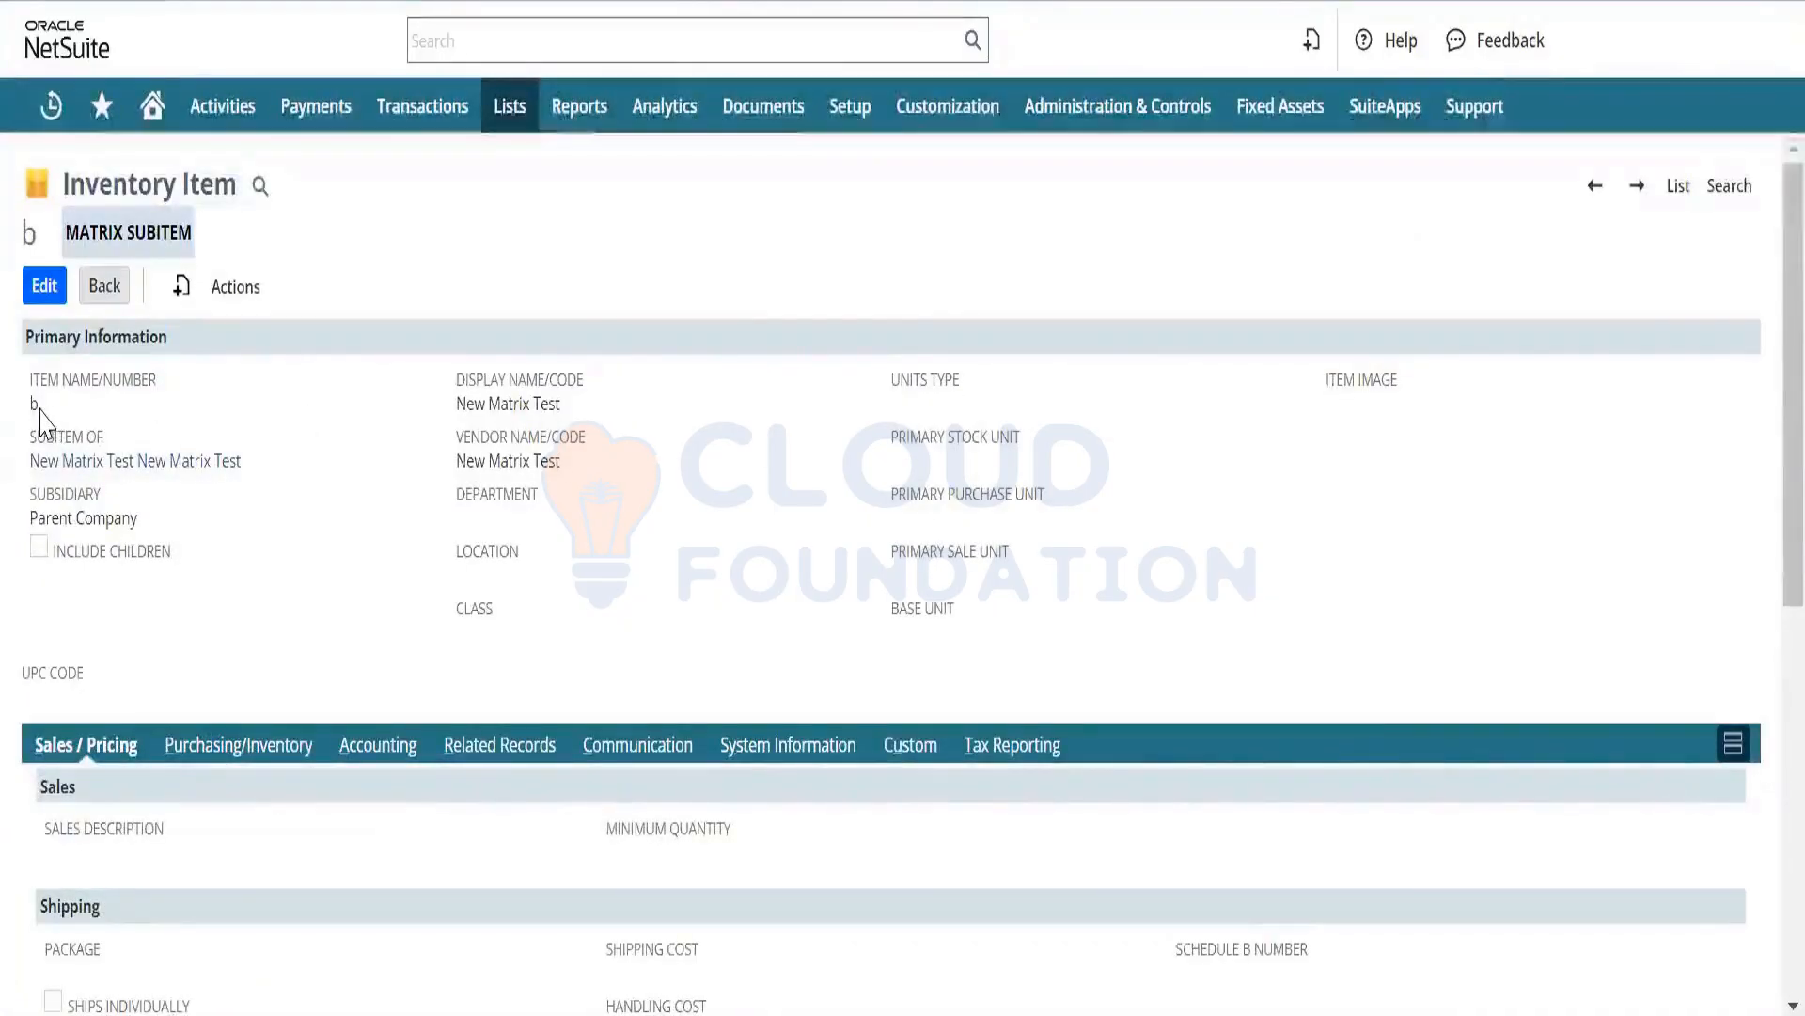
Examine the black matrix subitem's name, parent item, and sales, shipping and pricing details.
drag(246, 461, 30, 379)
click(302, 596)
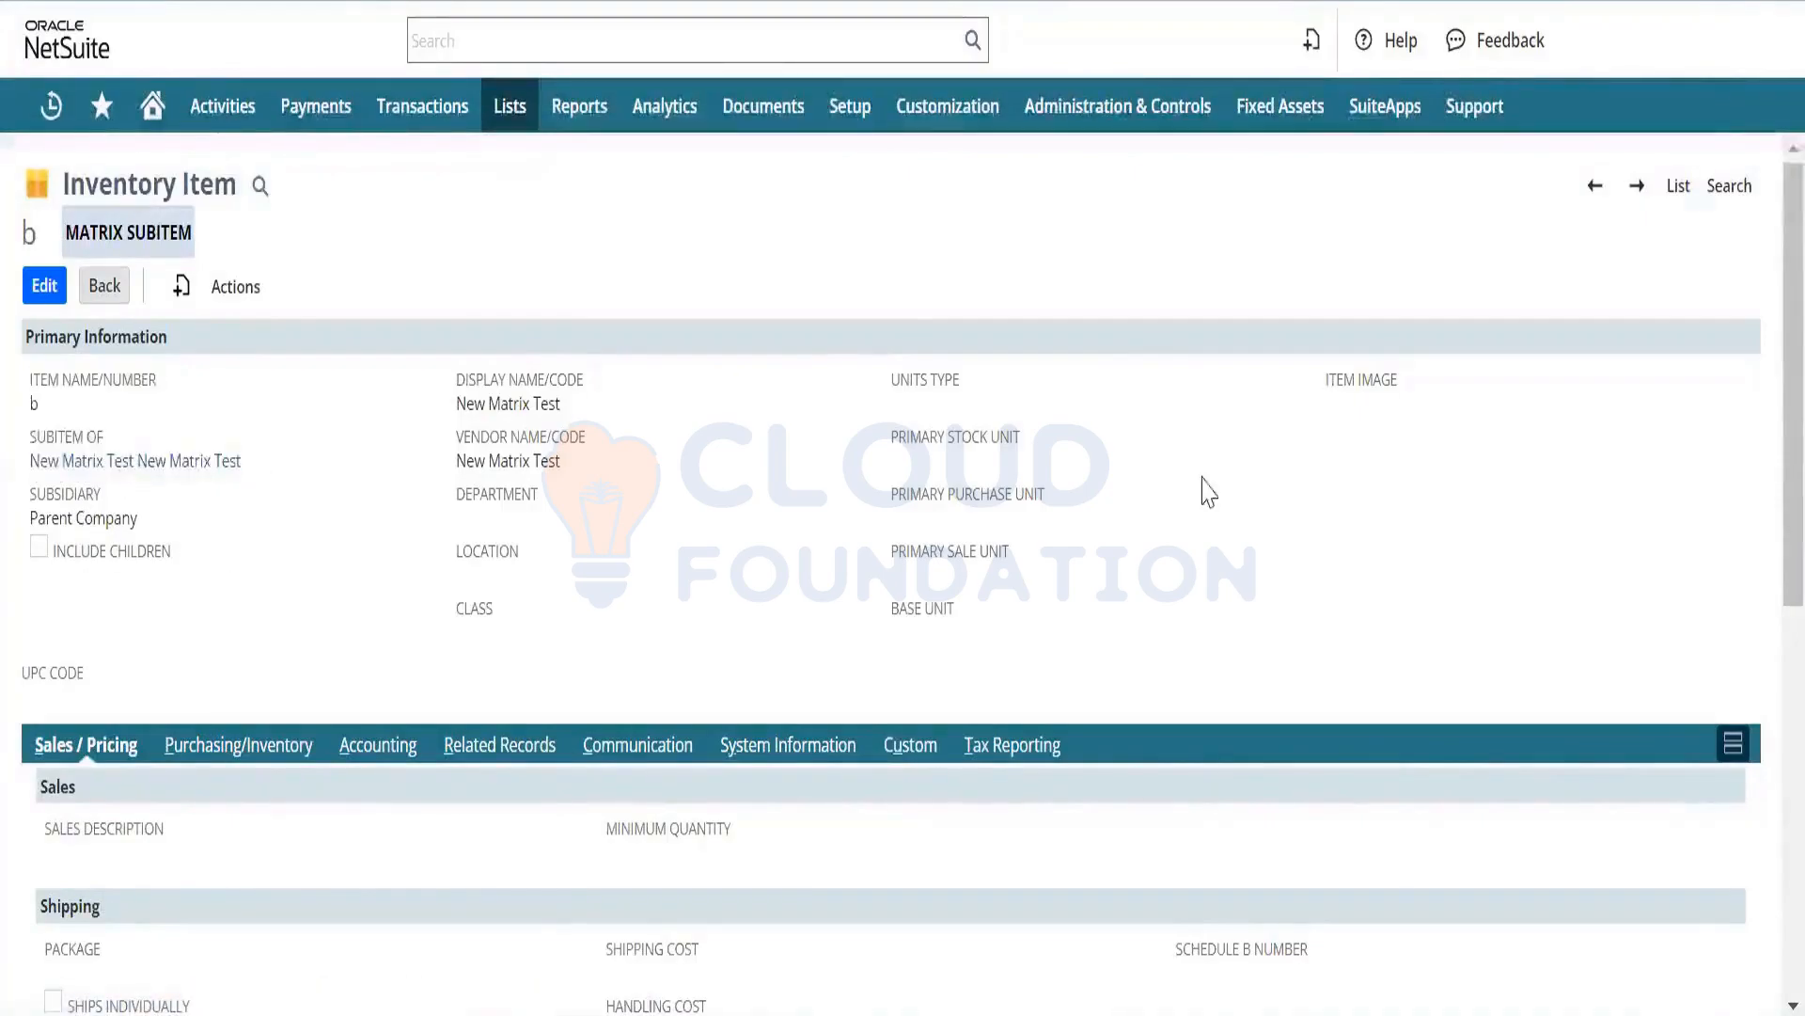
scroll(1764, 602, down, 8)
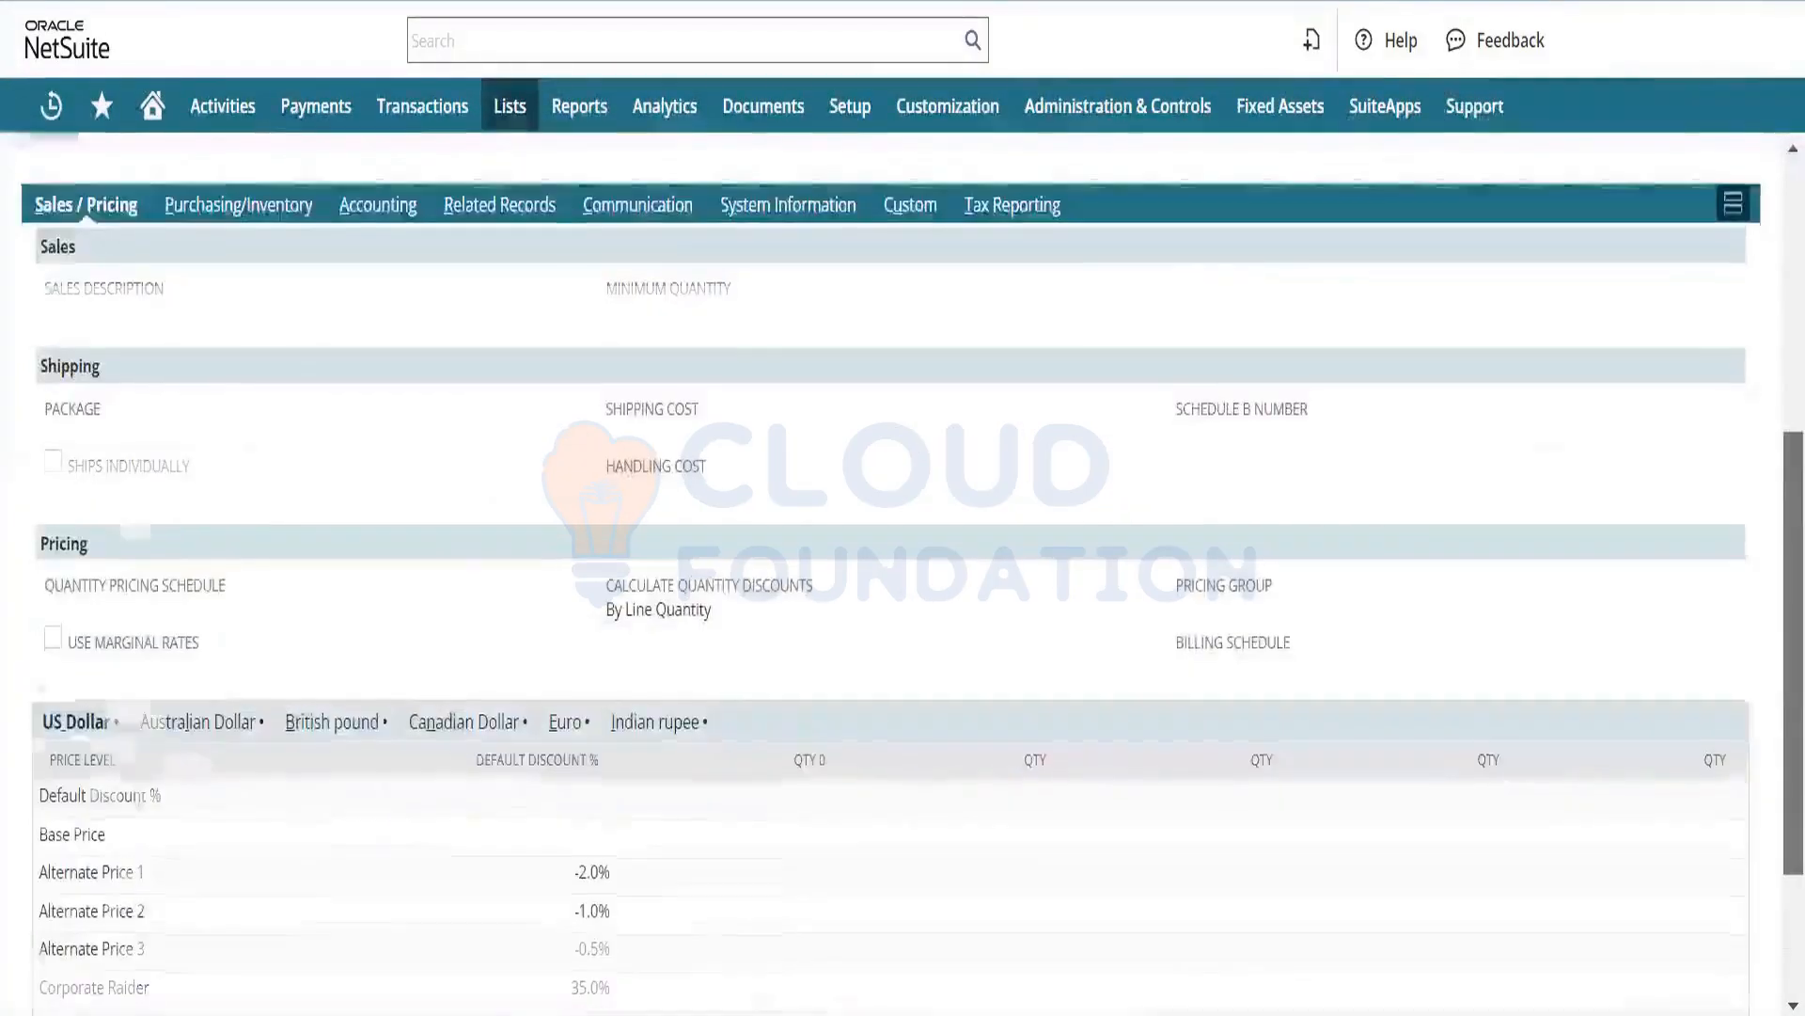
scroll(1766, 762, up, 2)
scroll(1762, 724, up, 5)
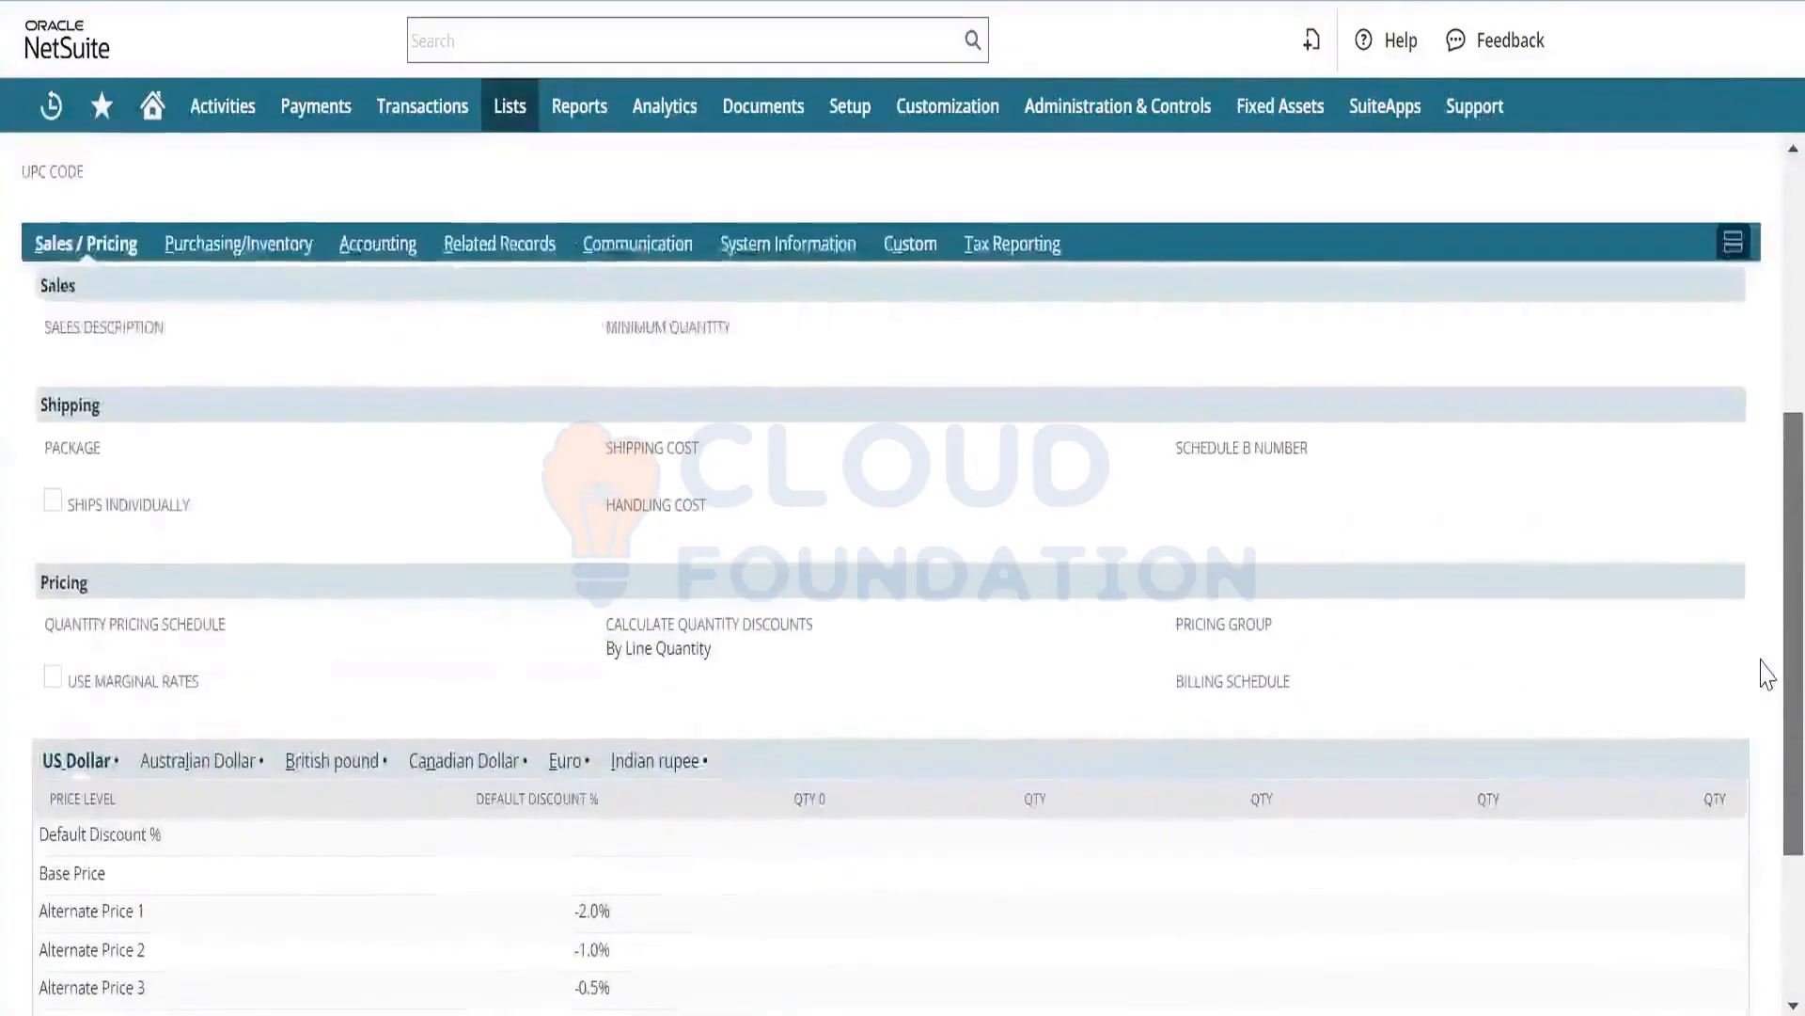
scroll(1766, 500, up, 1)
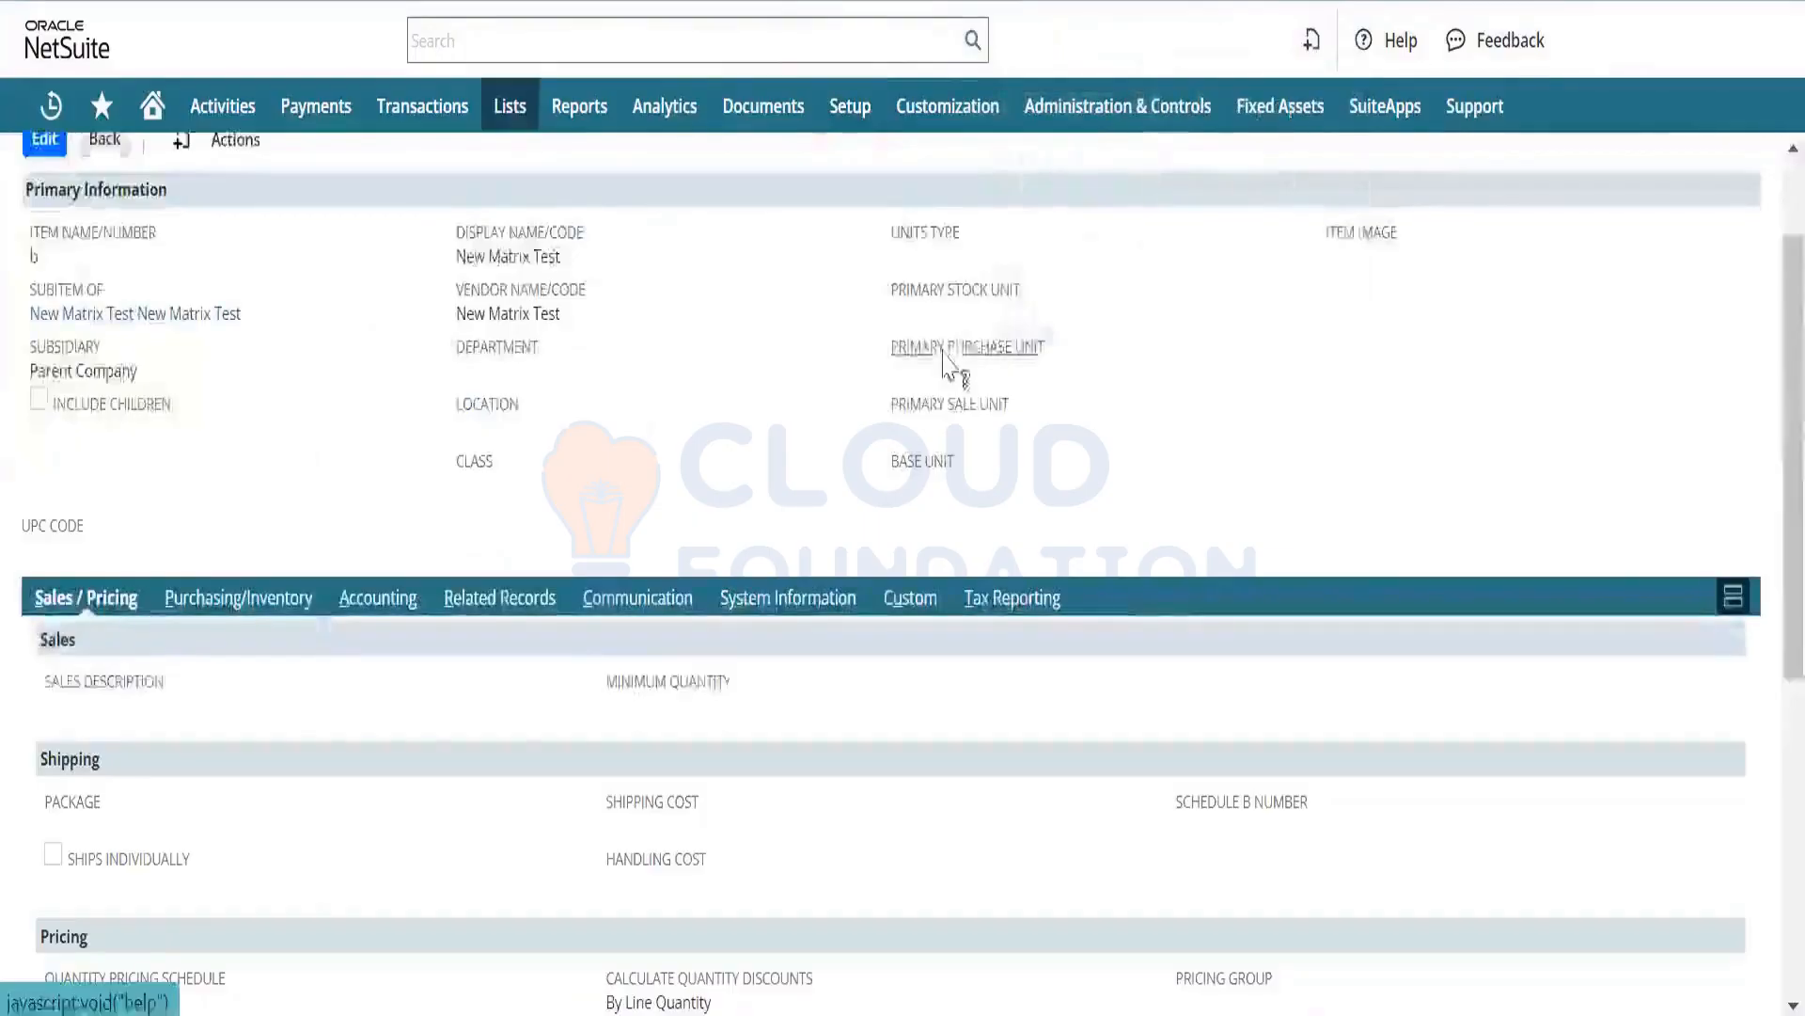
scroll(1765, 311, up, 2)
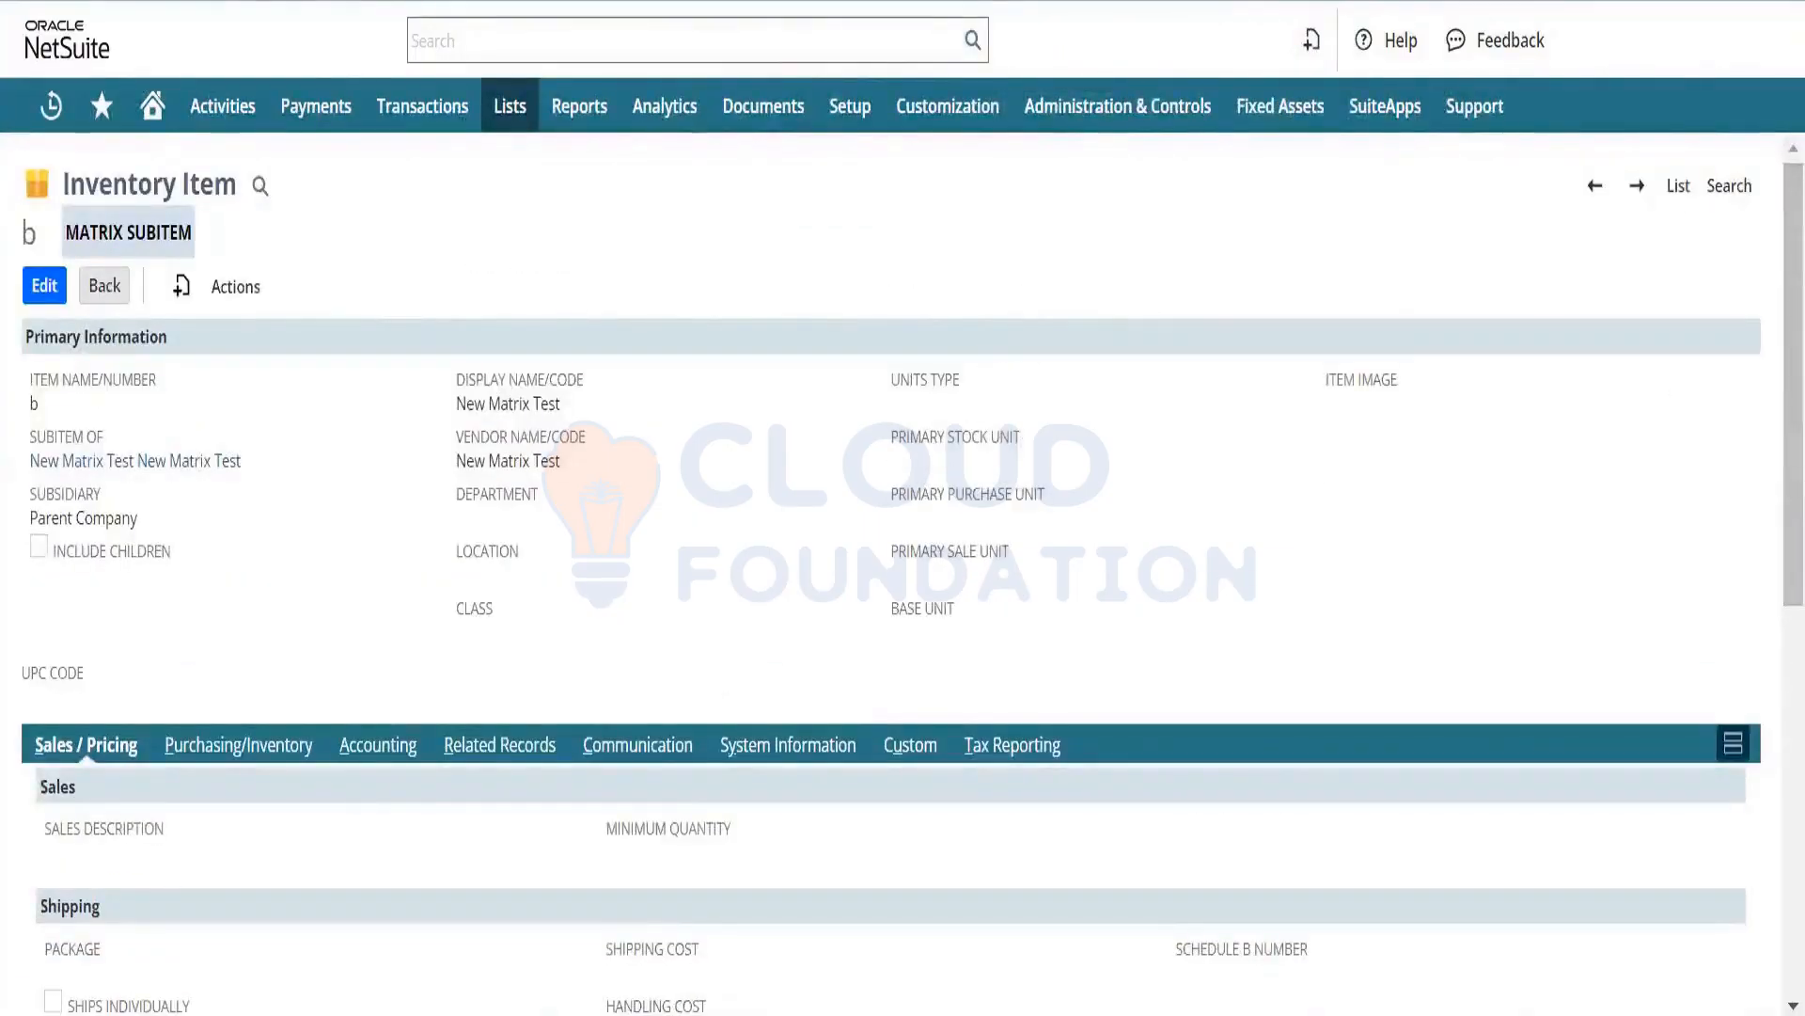
Return to the New Matrix Test parent item and examine the Shirts values of its black and blue subitems.
key(alt+Left)
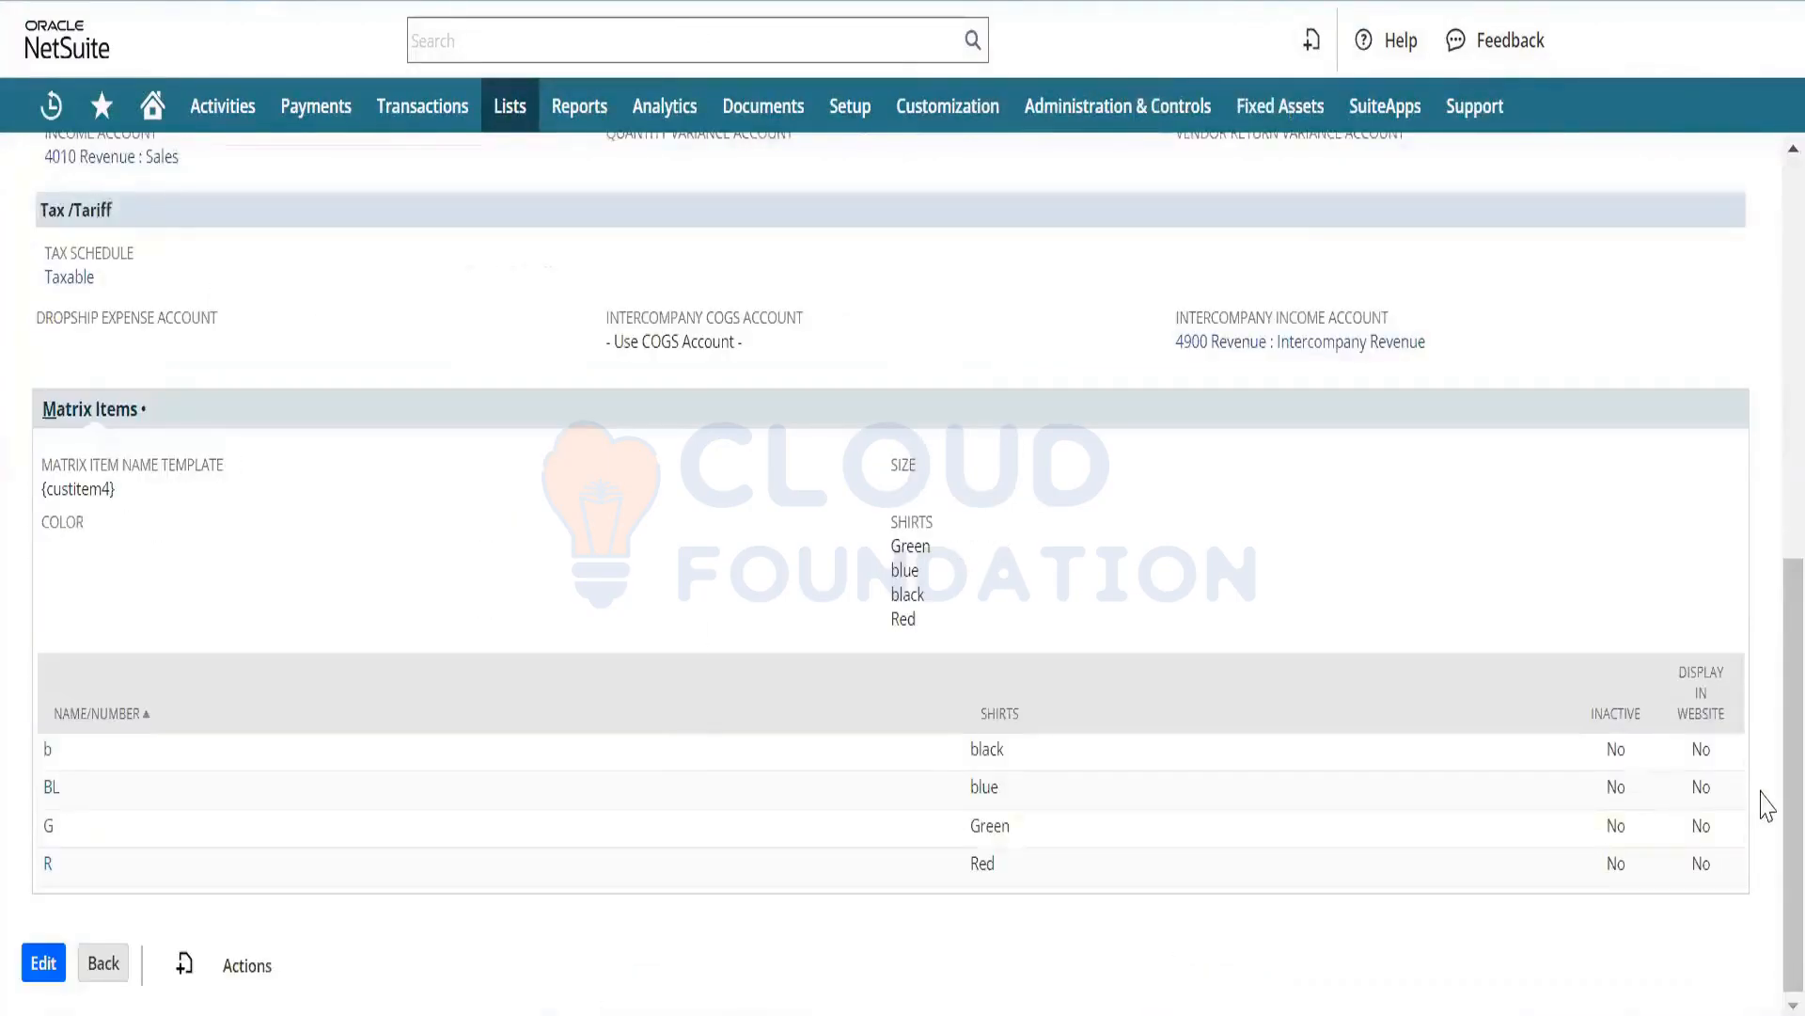
scroll(1766, 703, up, 3)
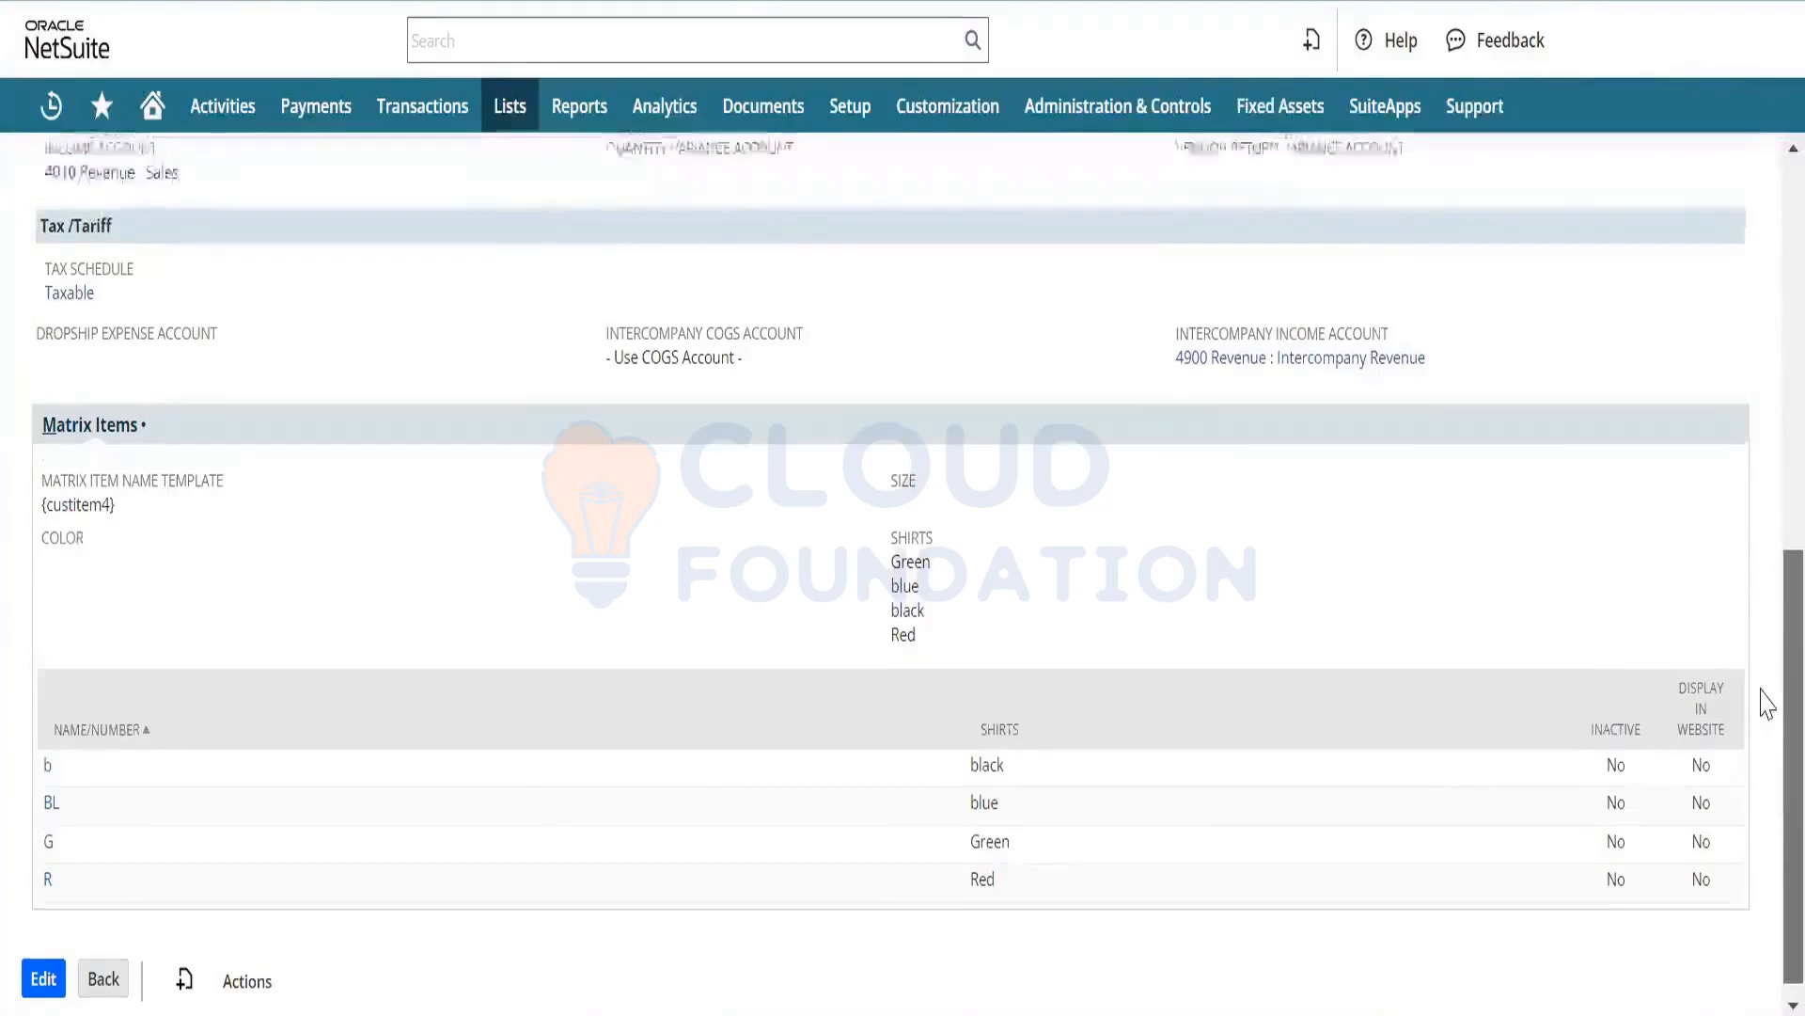
scroll(1761, 884, down, 3)
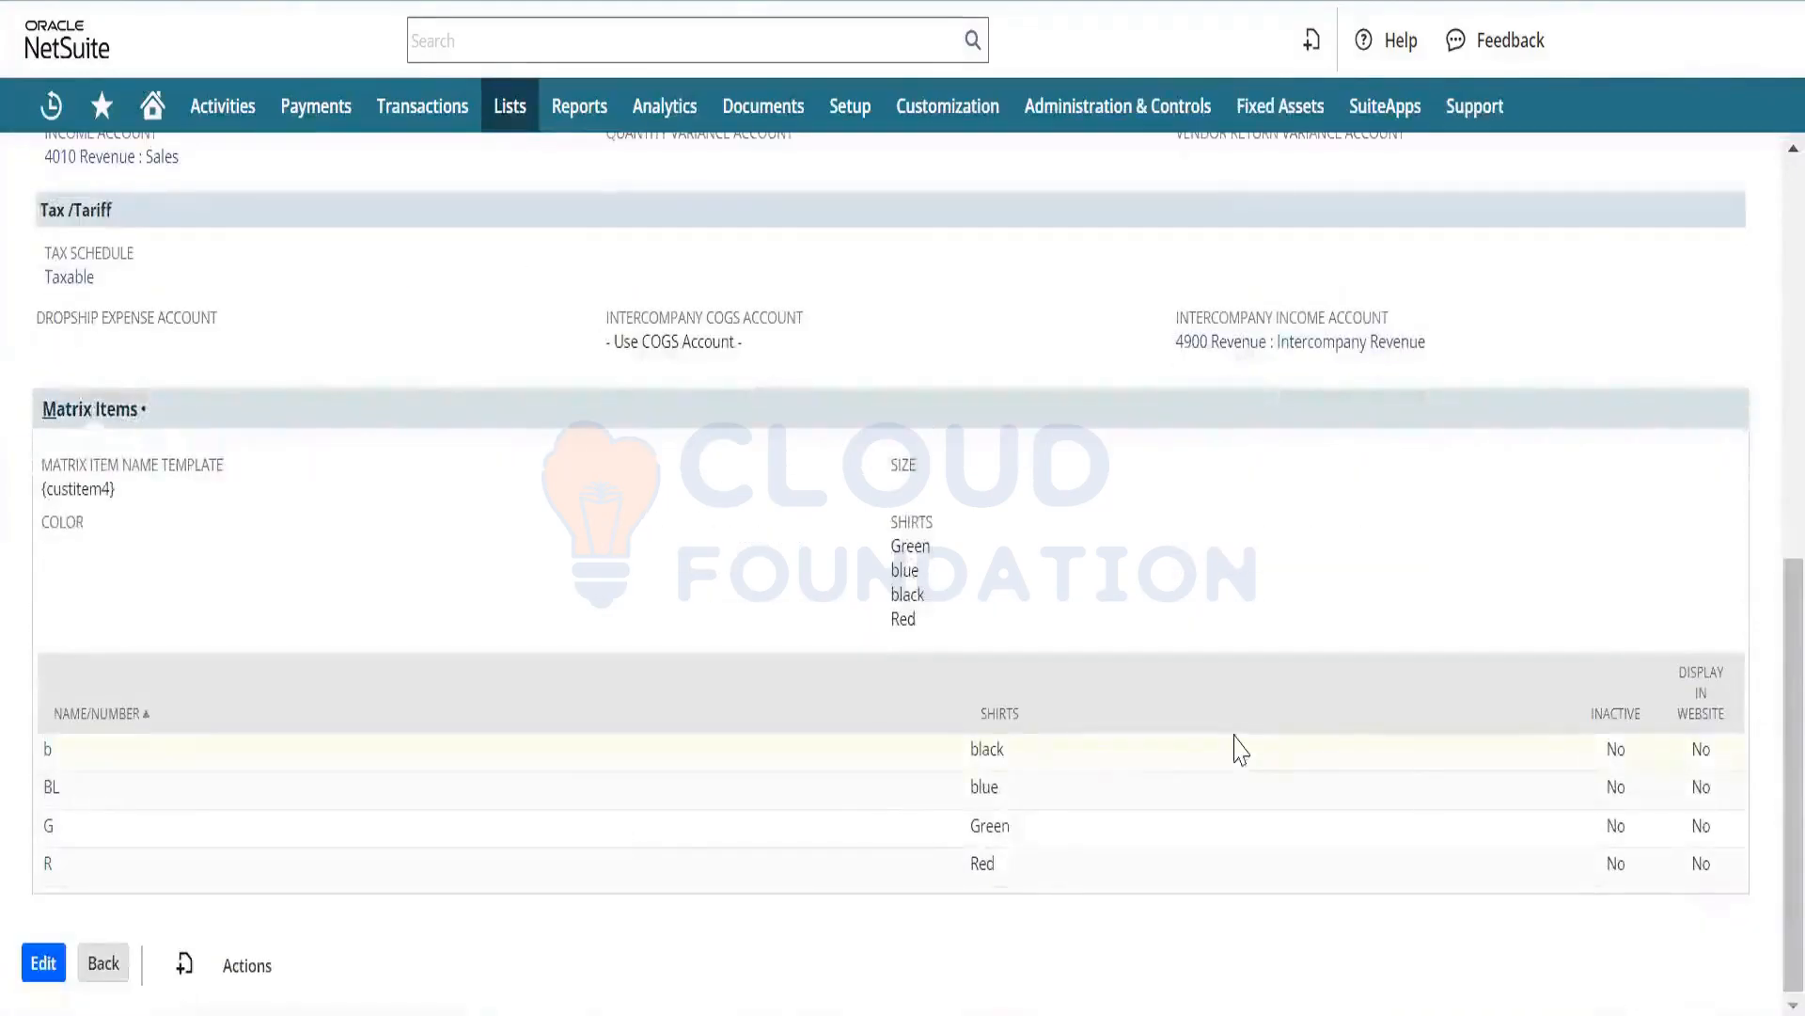
double_click(996, 748)
double_click(996, 786)
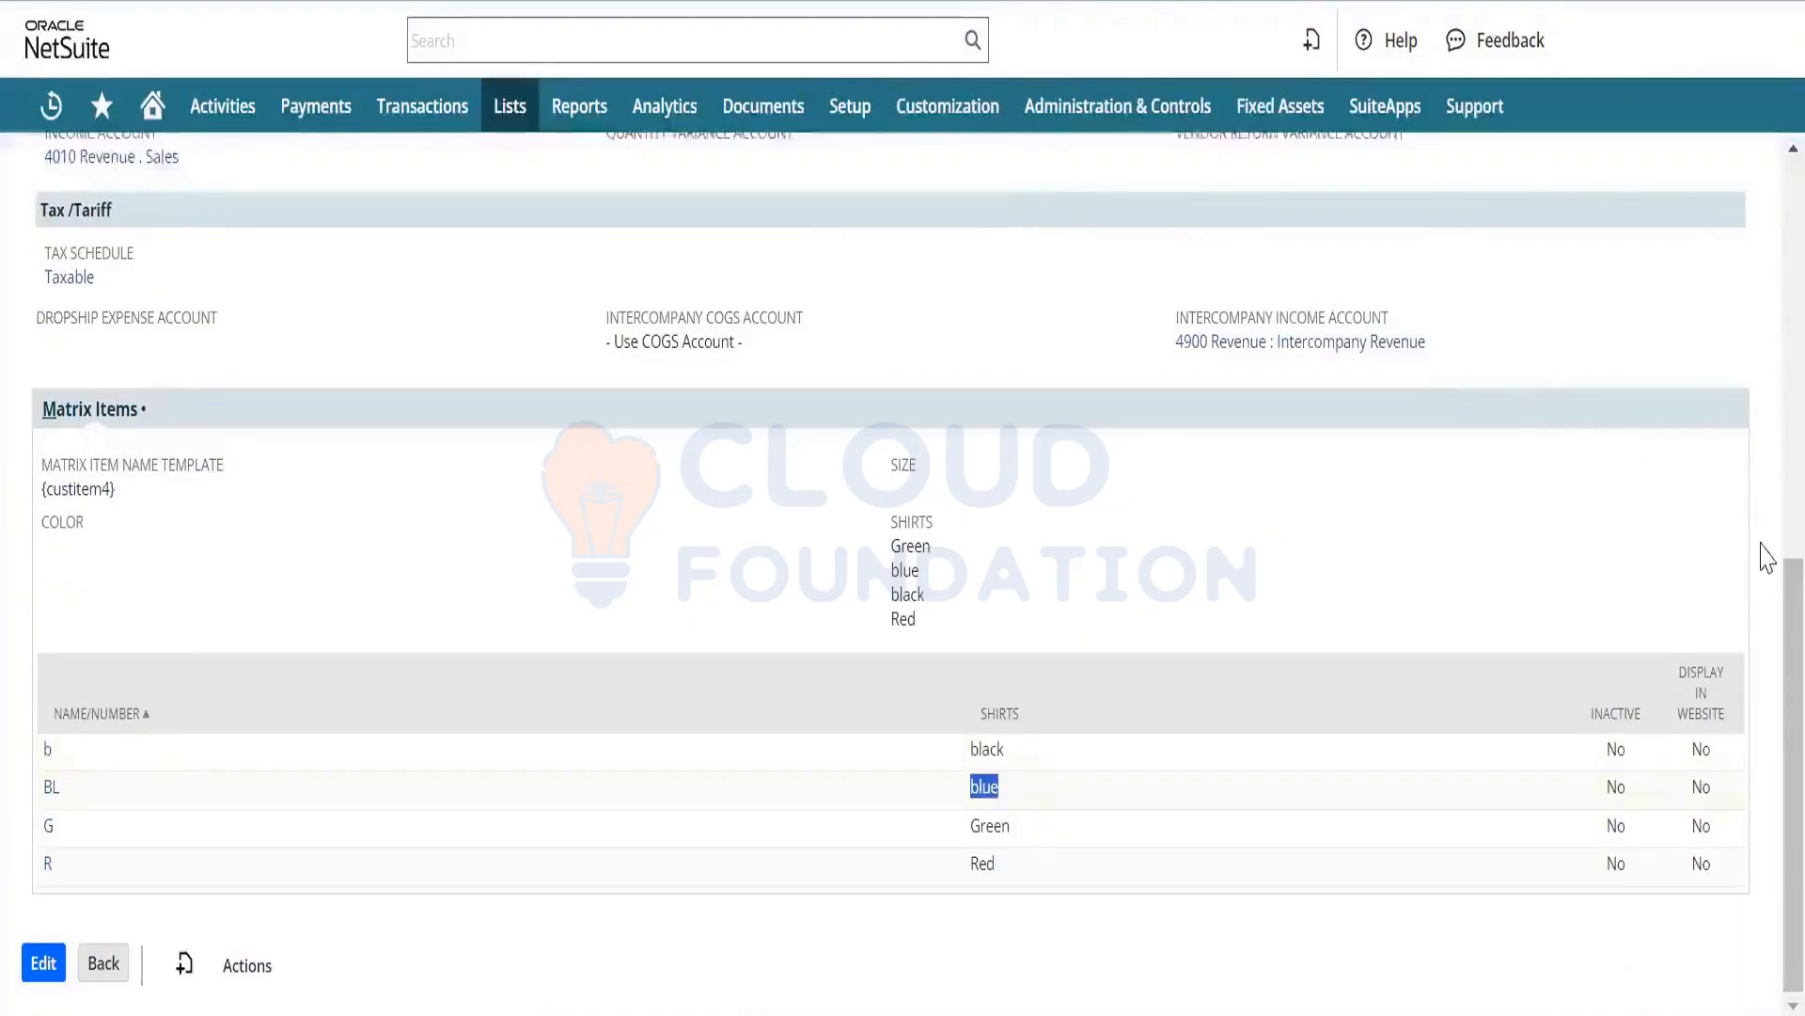
Check the parent item's Matrix designation and primary information against its black subitem entry.
drag(1764, 594, 1766, 230)
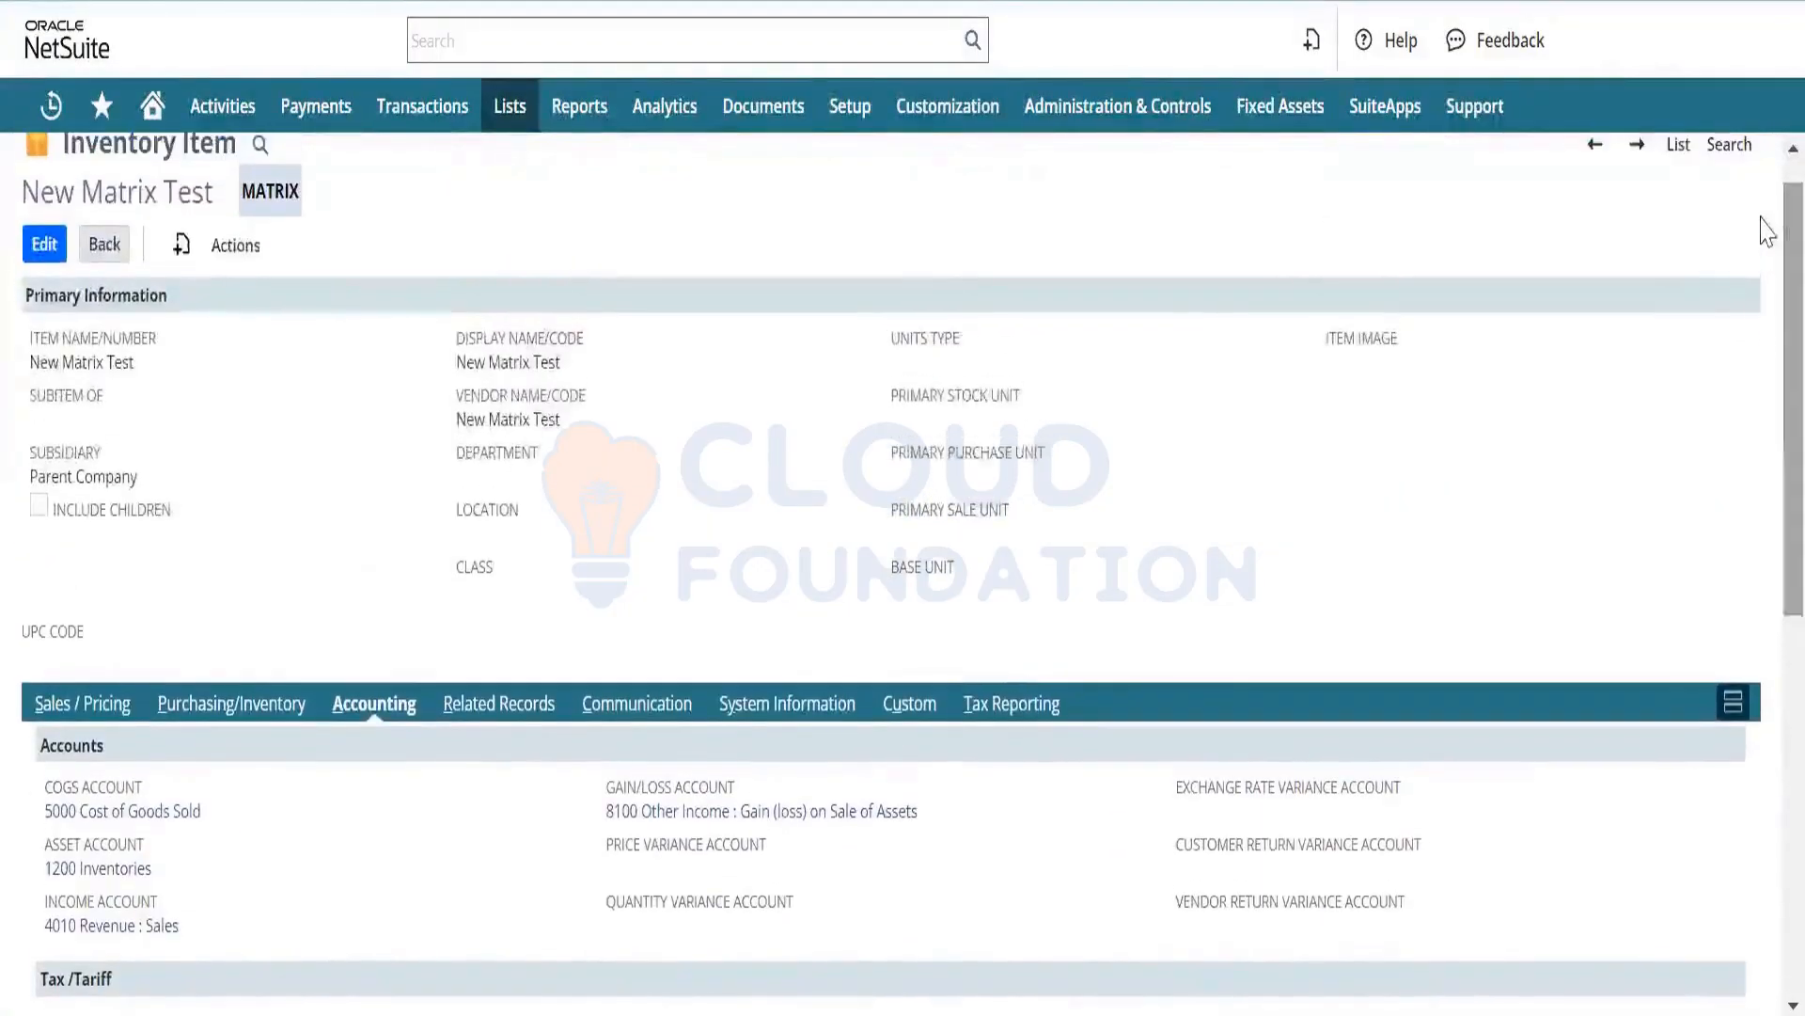
double_click(262, 185)
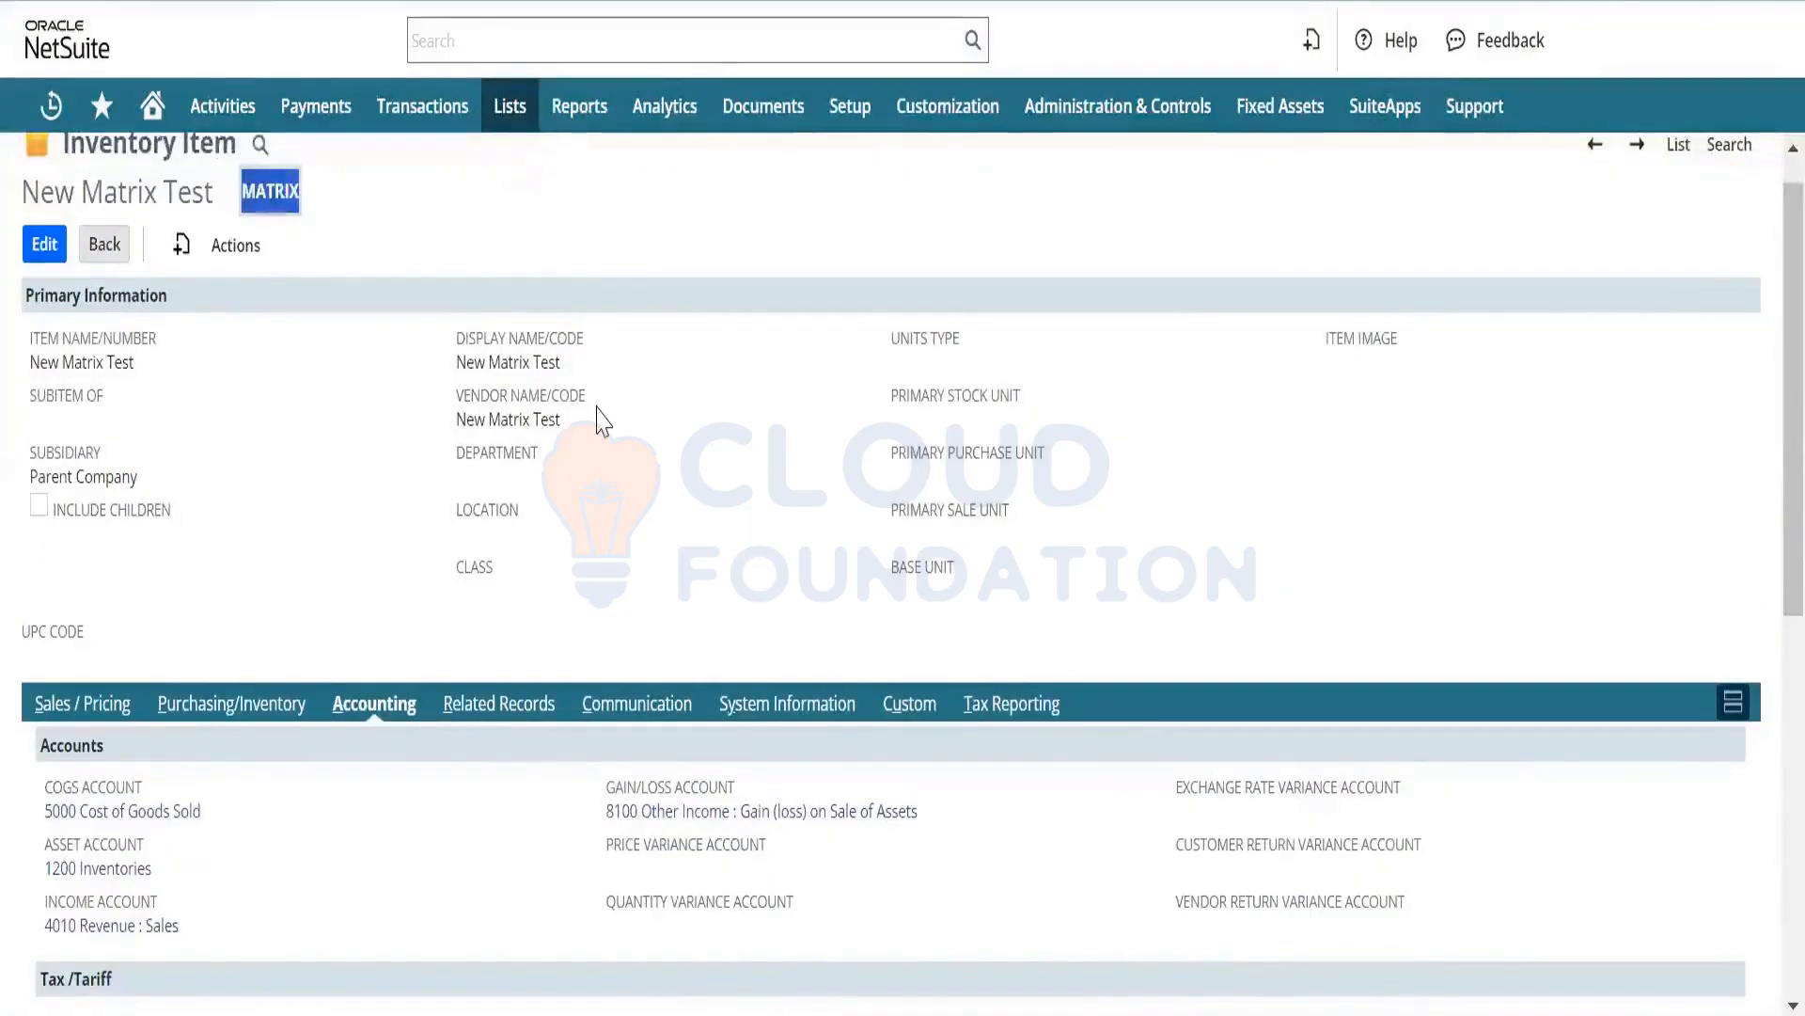
drag(1761, 338, 1761, 715)
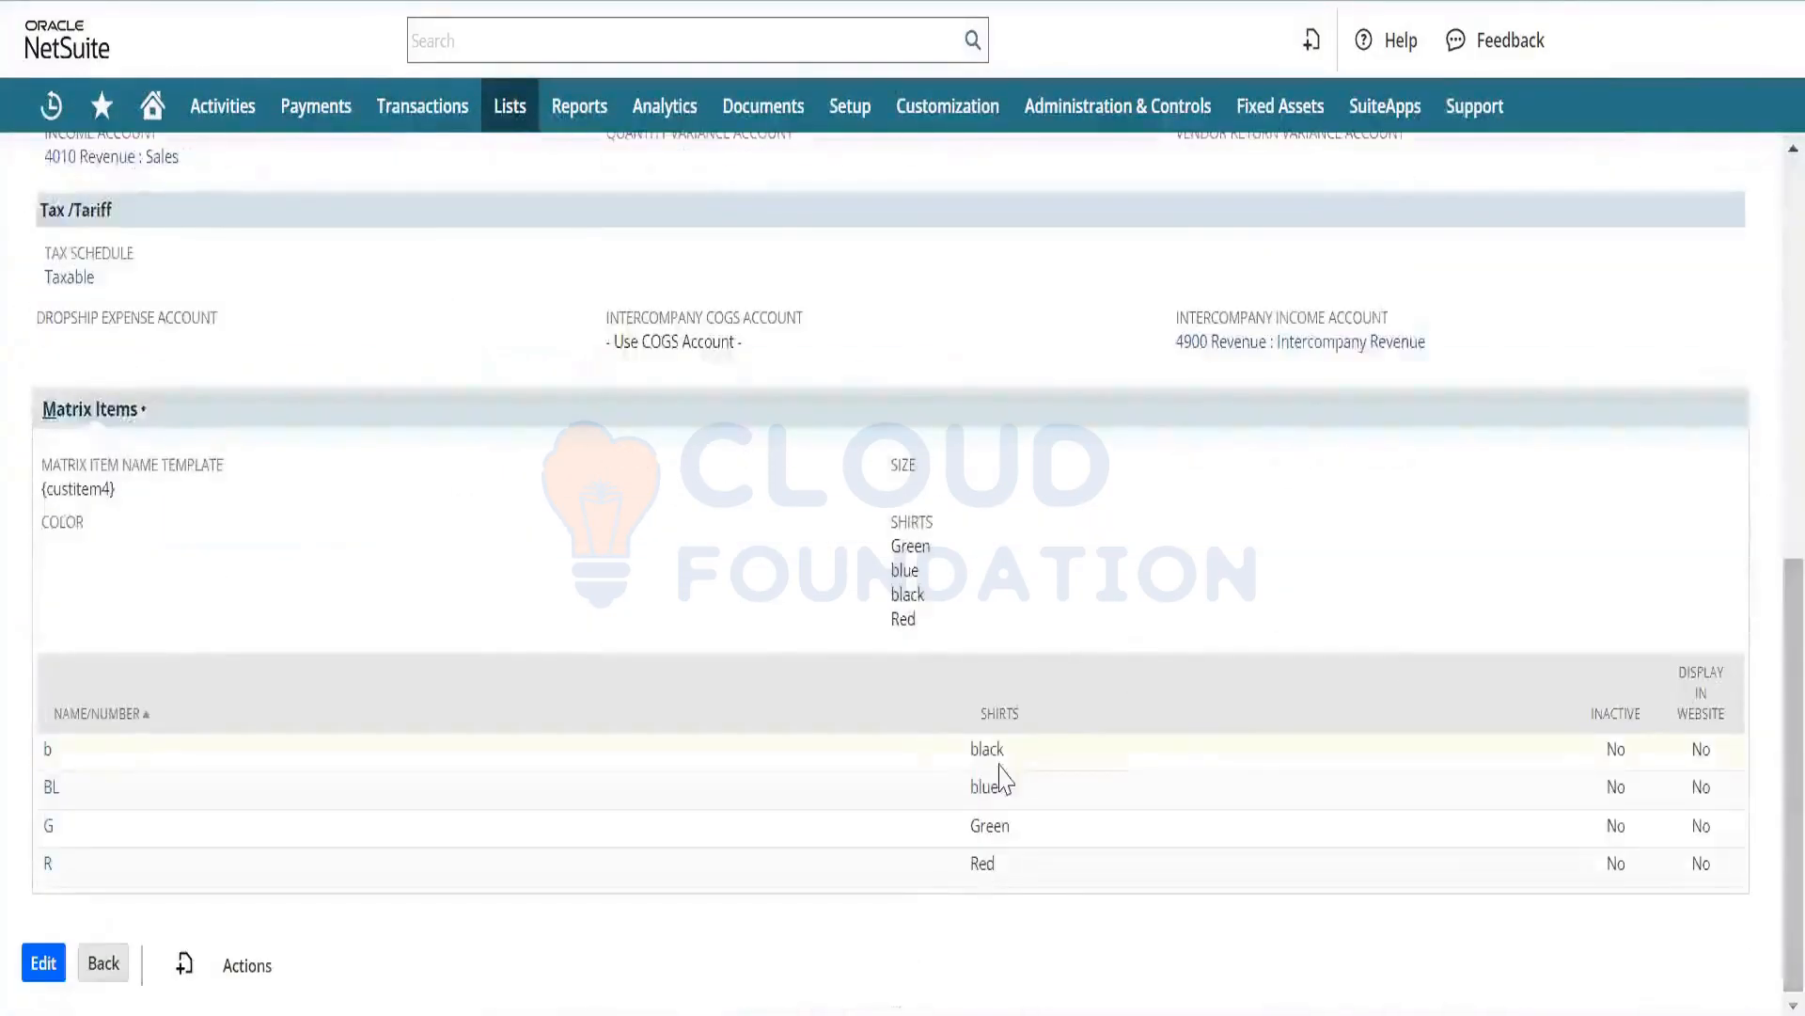
drag(1015, 752, 894, 758)
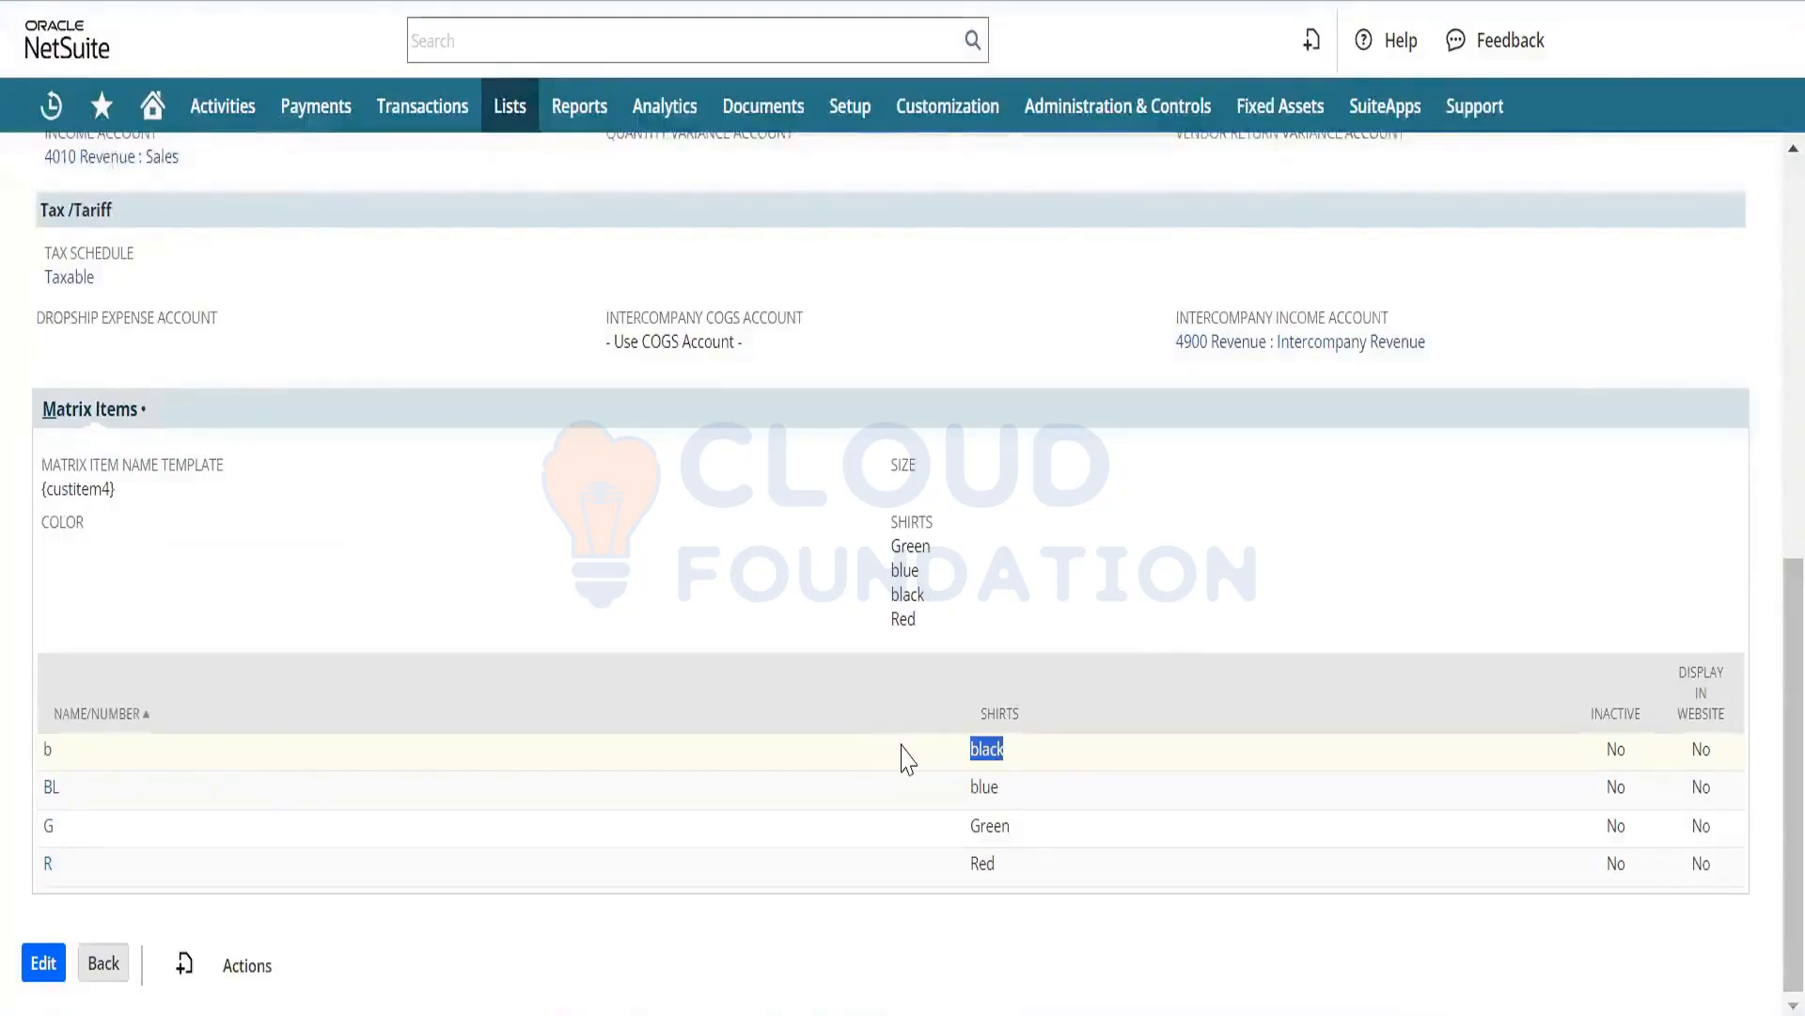
click(1766, 748)
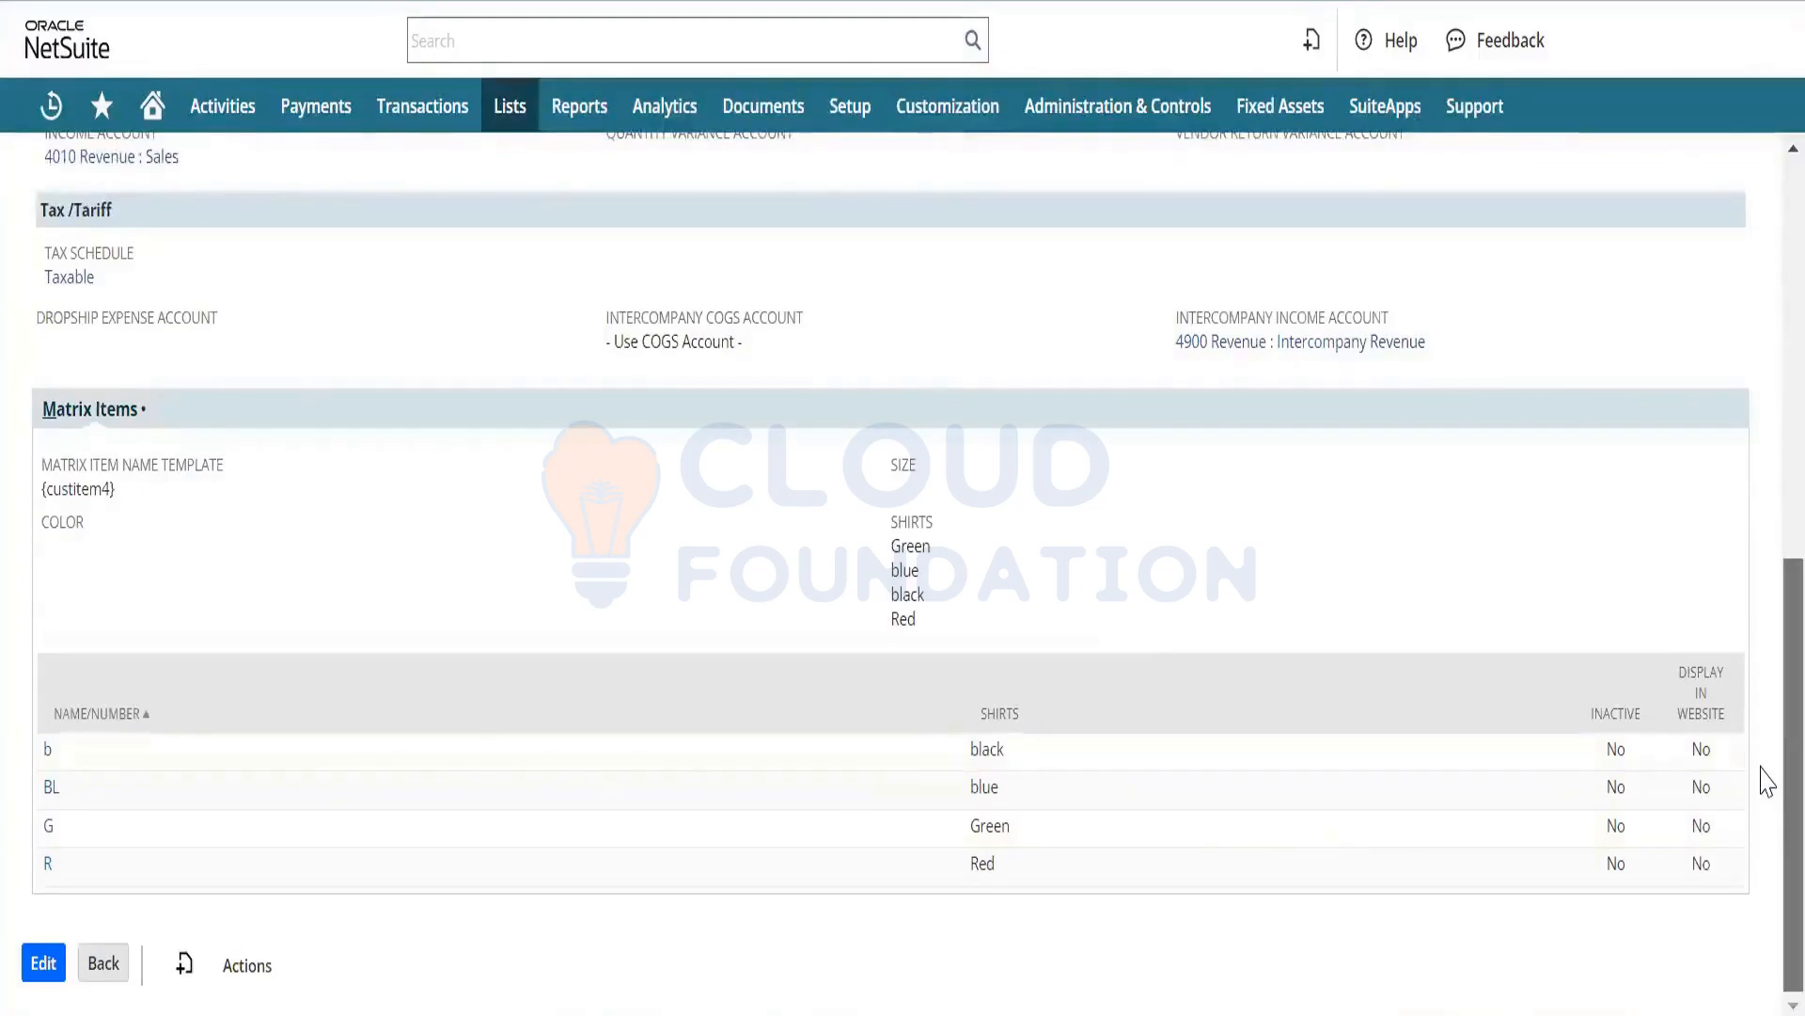
drag(1761, 777, 1761, 351)
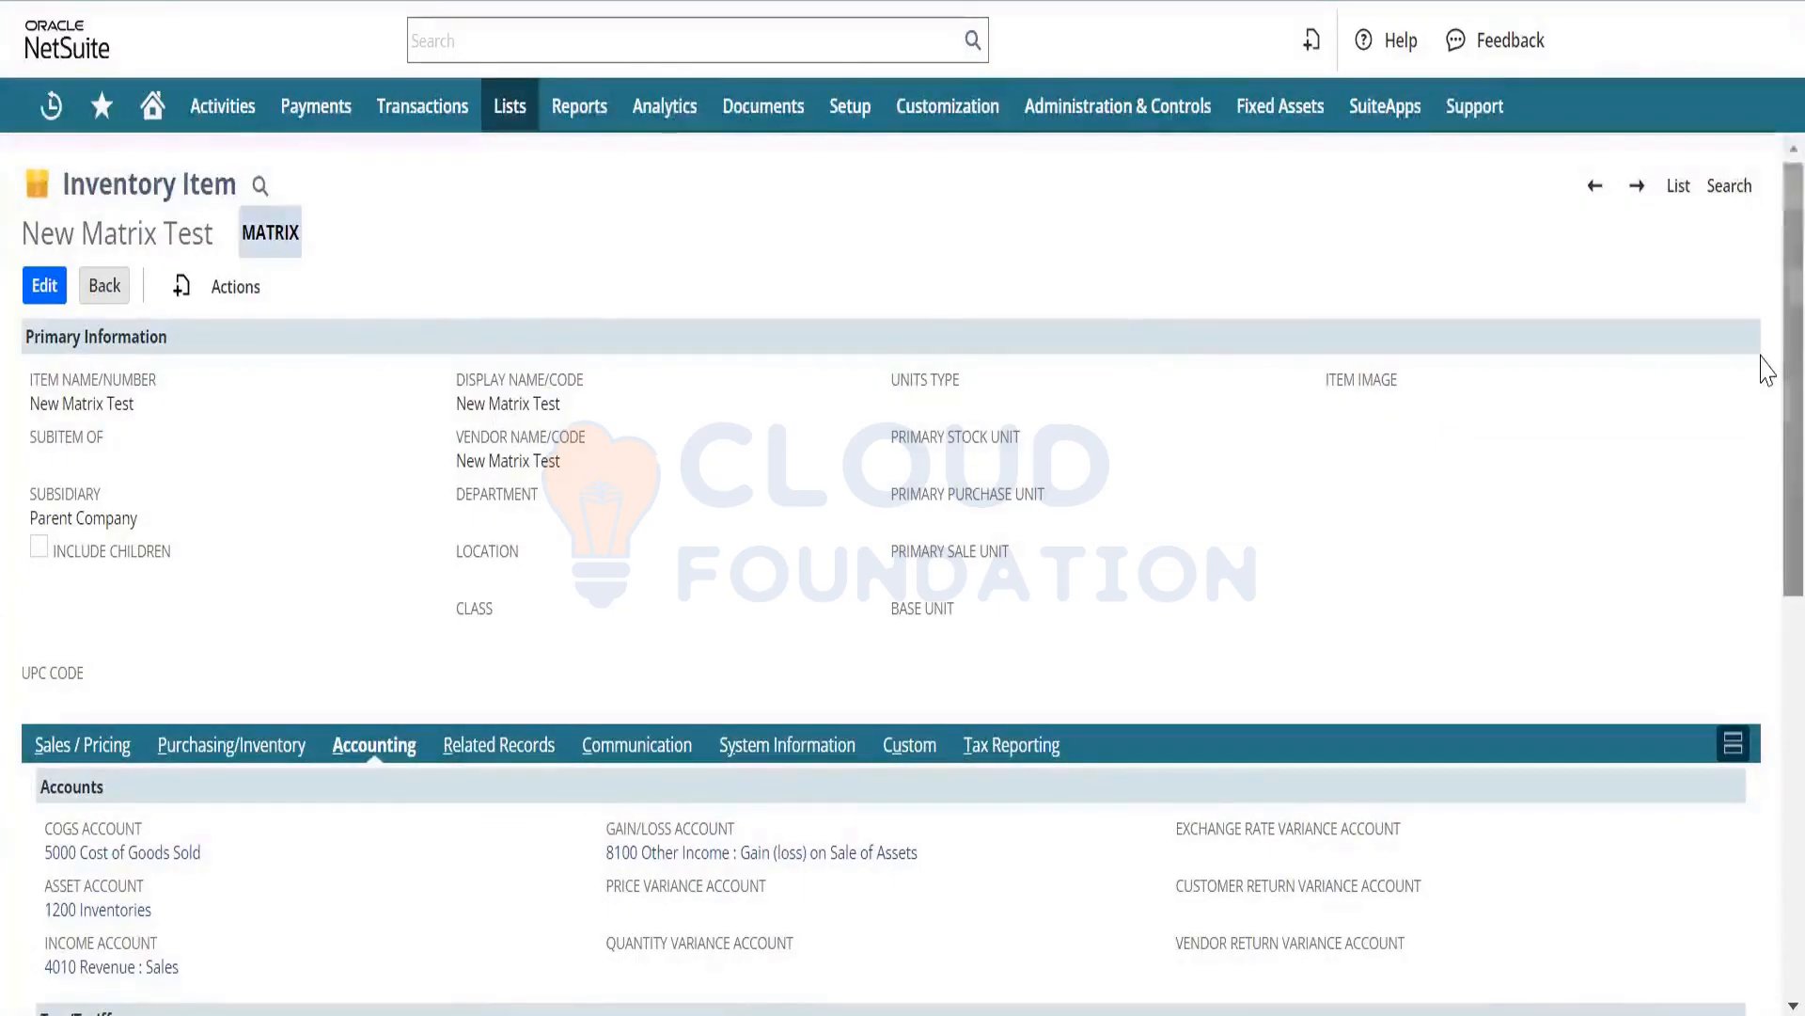
drag(1761, 373, 1762, 890)
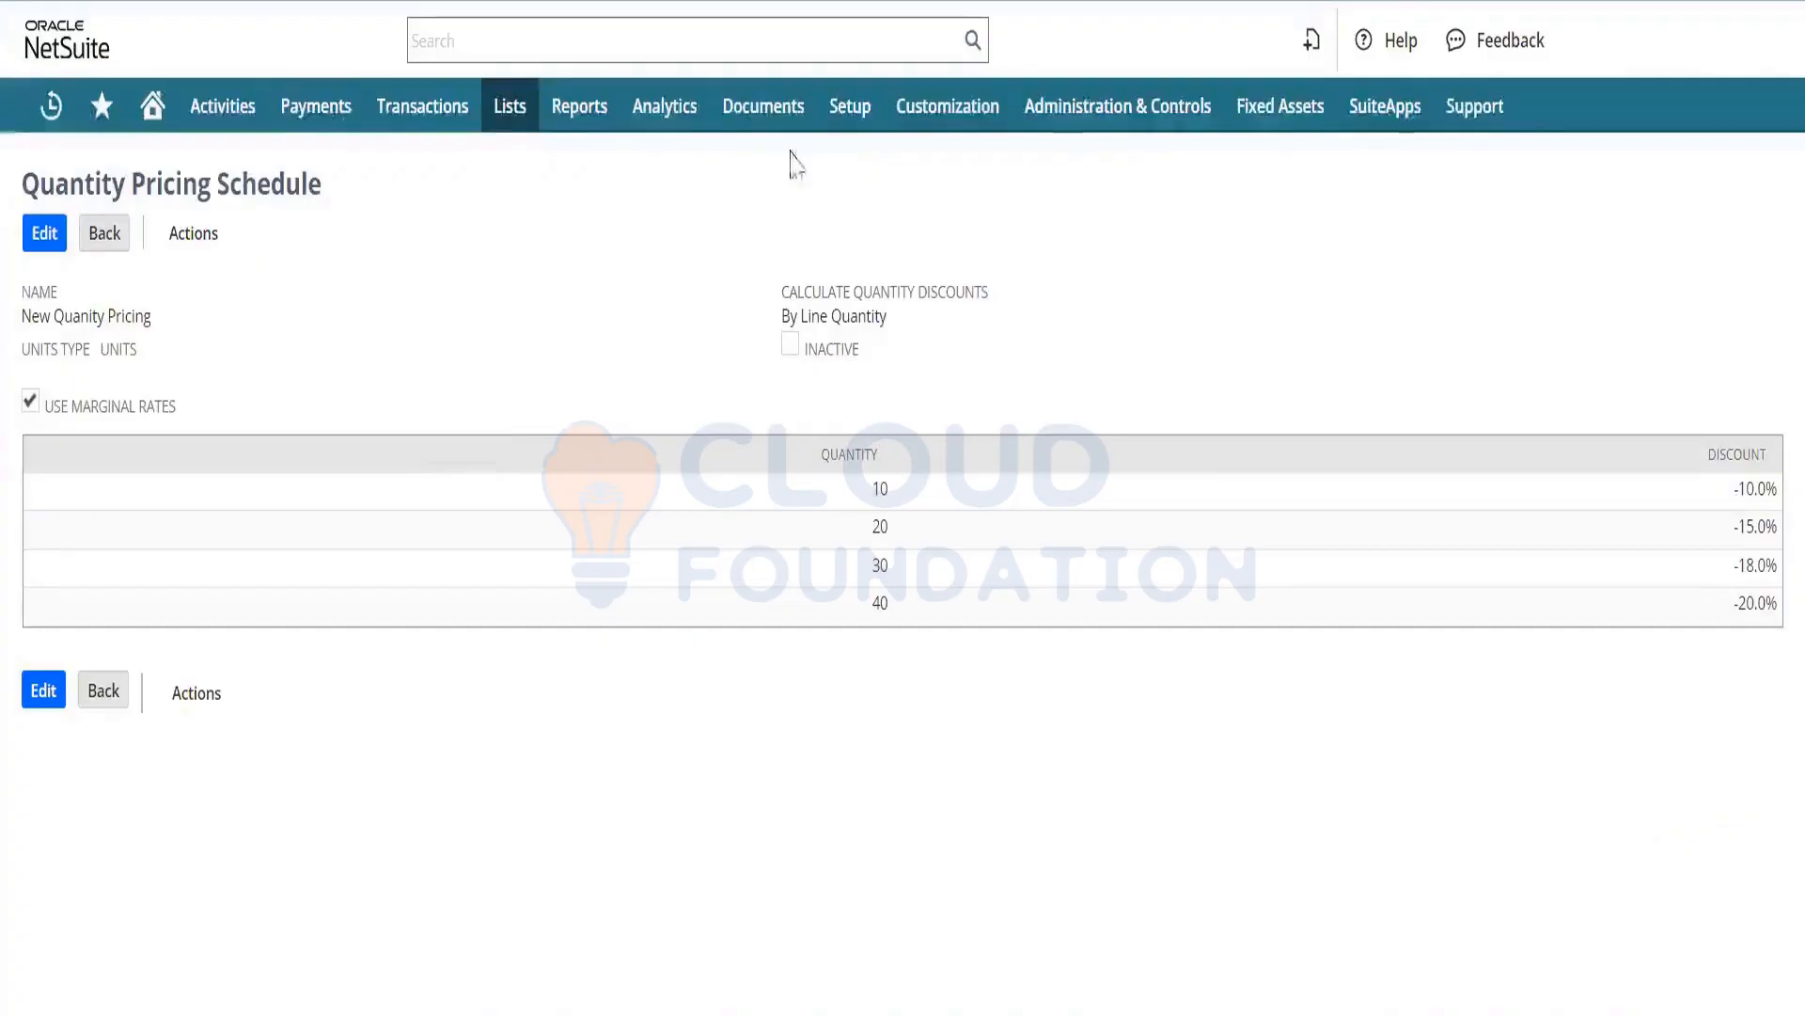
Open the accounting item creation page from the Quantity Pricing Schedule record.
mouse_move(502, 119)
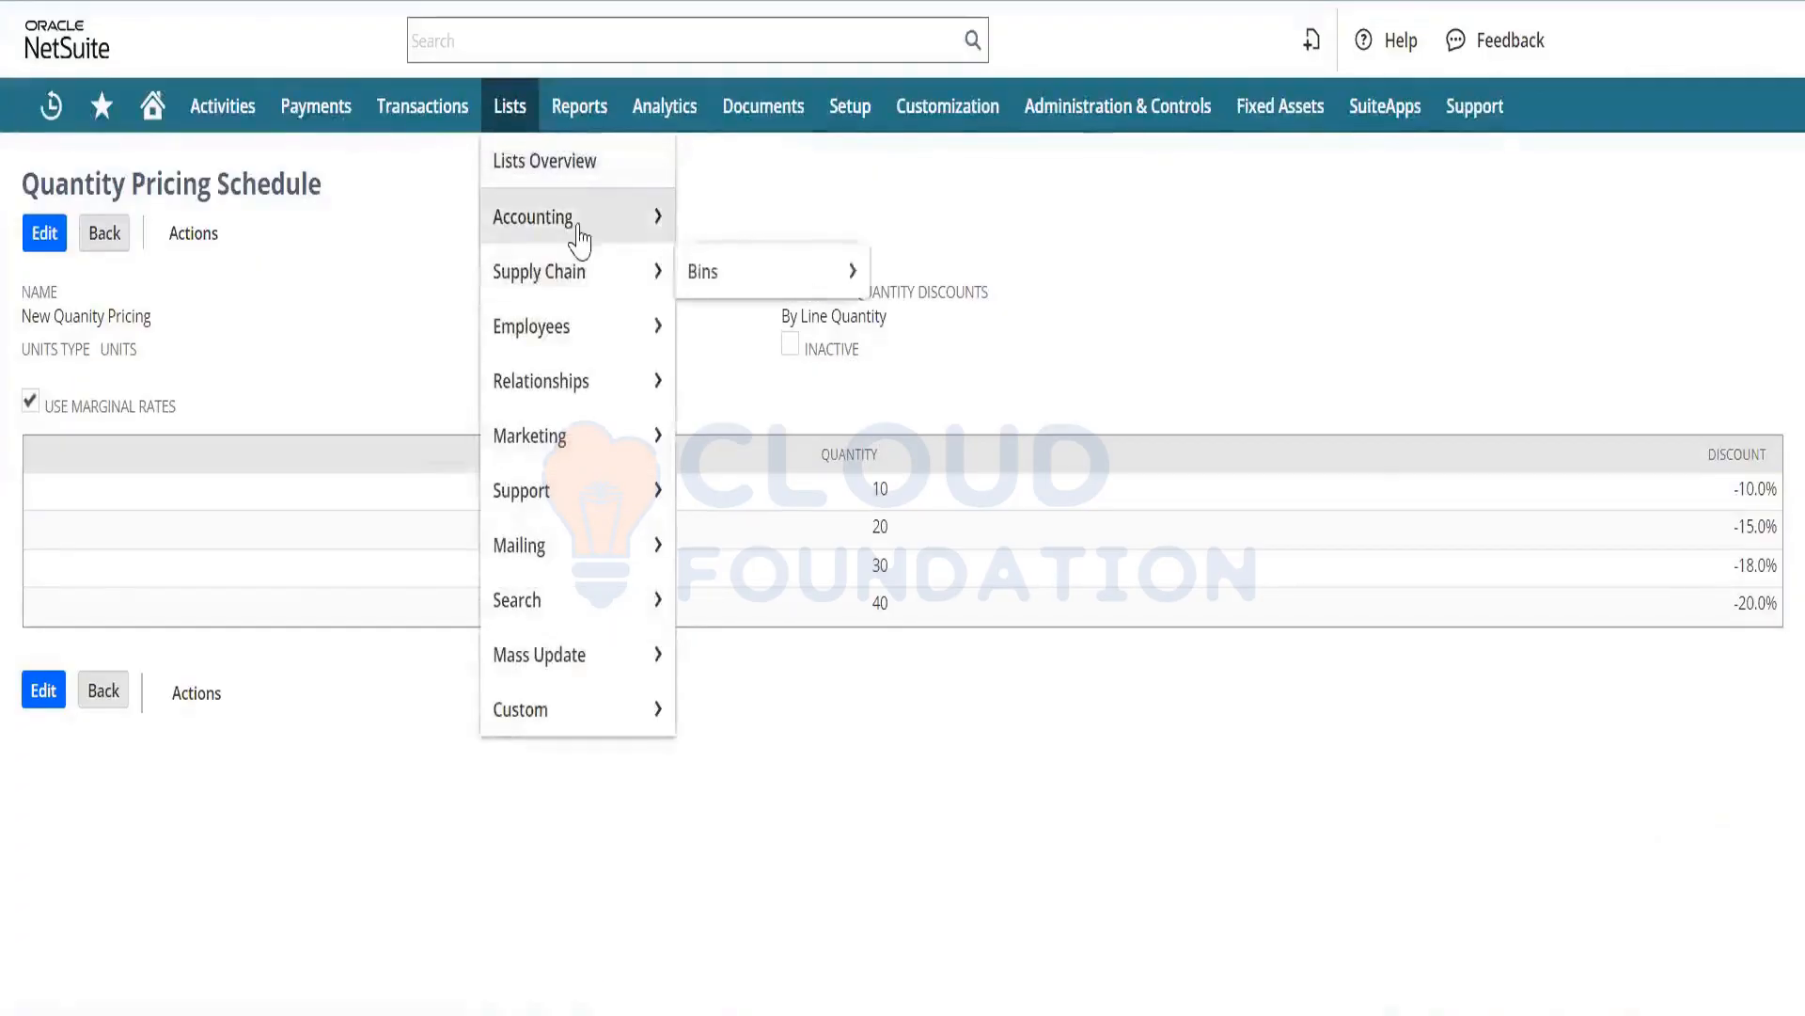
mouse_move(580, 240)
mouse_move(855, 400)
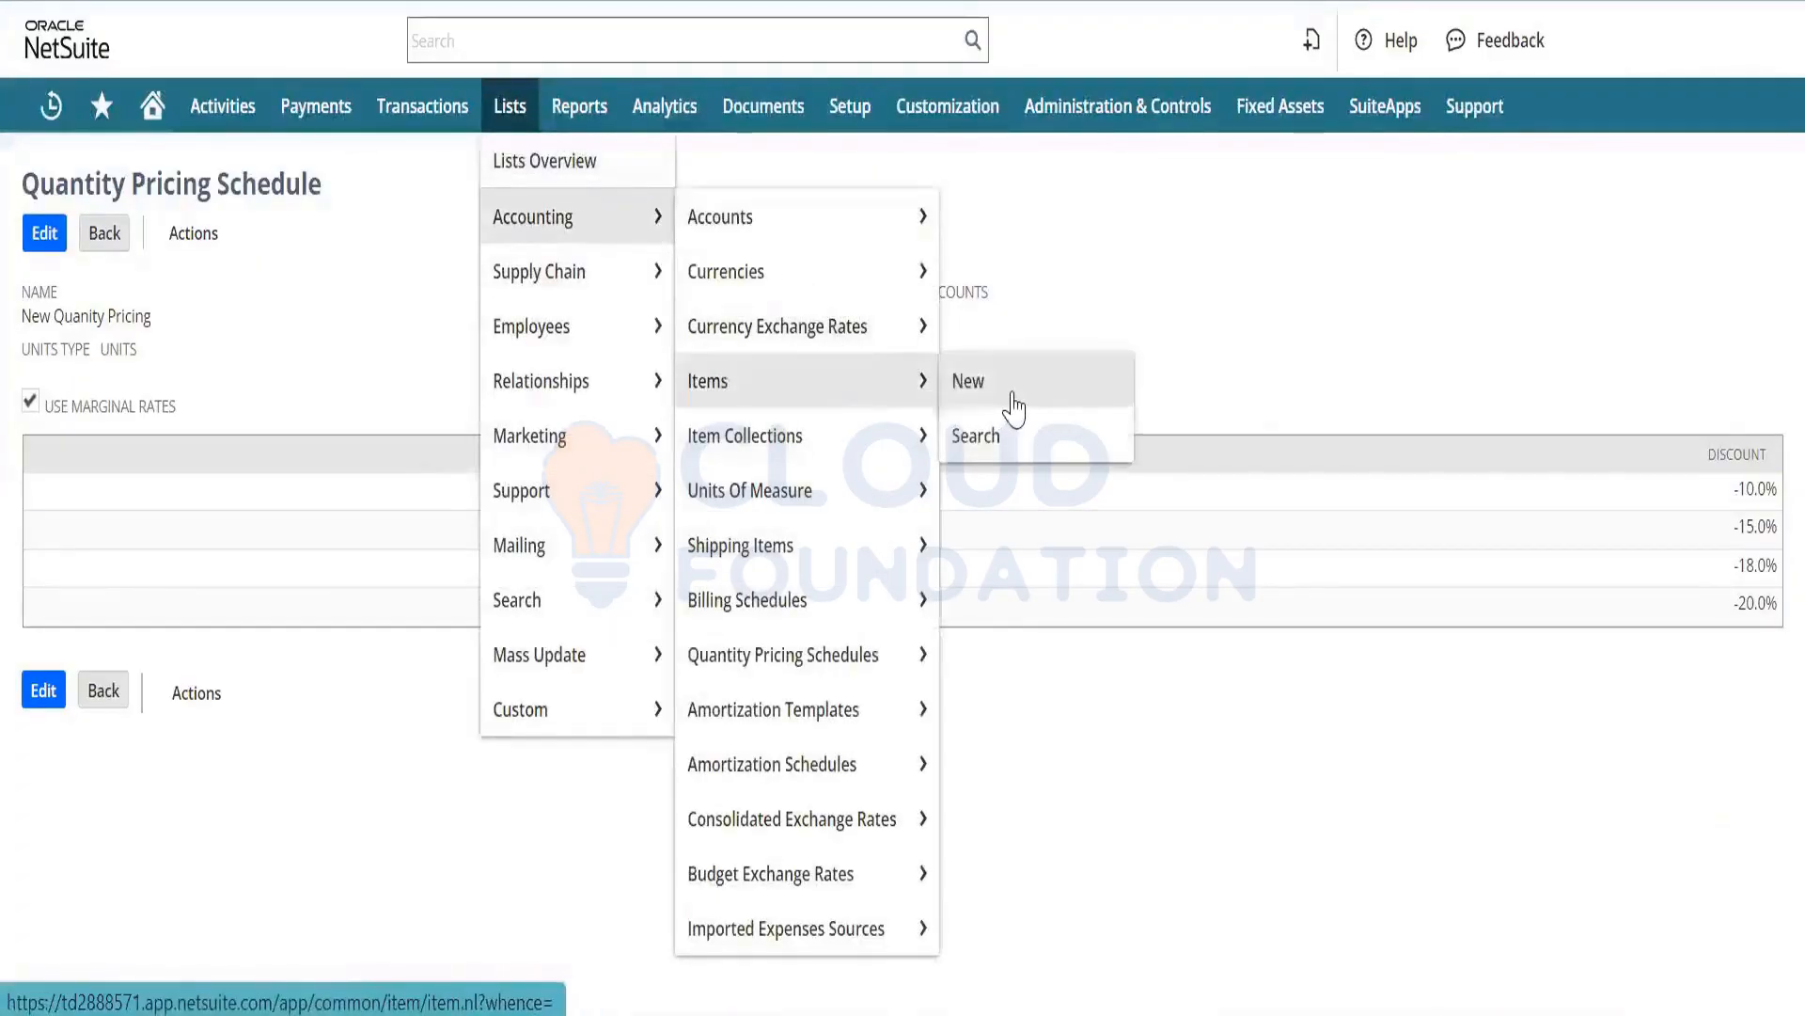
click(1014, 404)
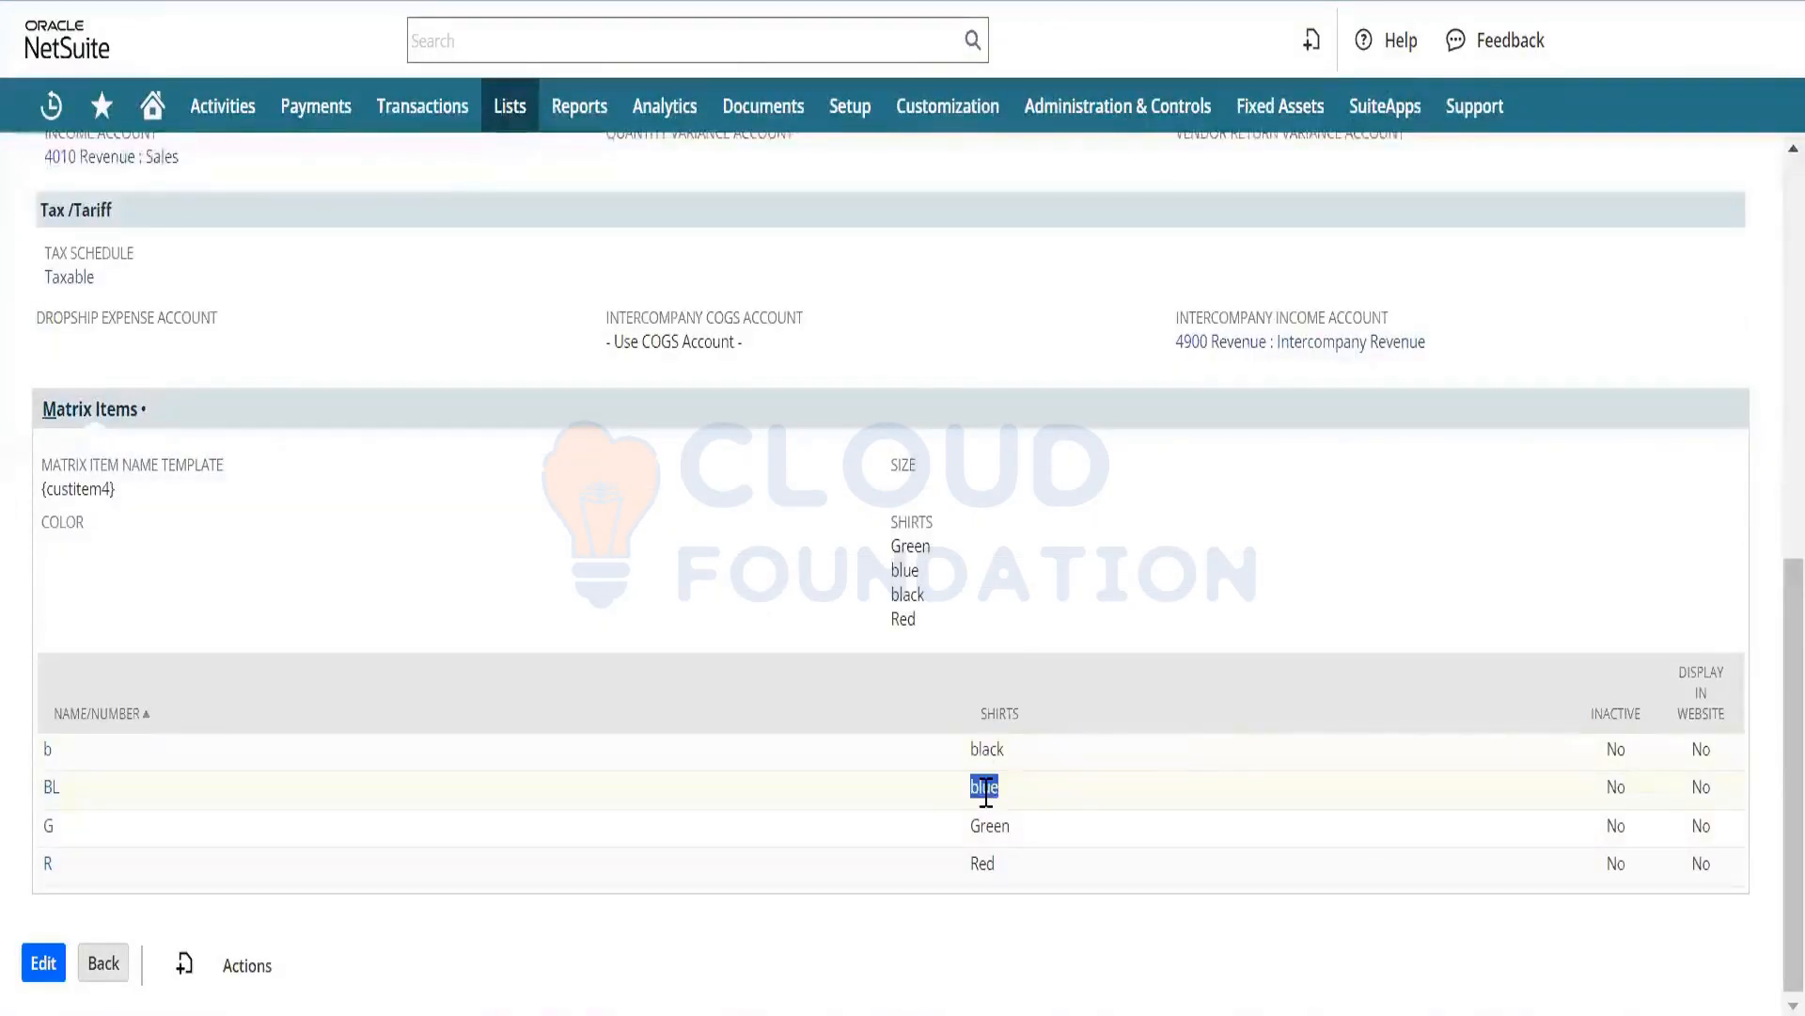
Review the Green and black subitems in the New Matrix Test item's matrix list and its accounting details.
double_click(991, 825)
click(1015, 757)
double_click(980, 750)
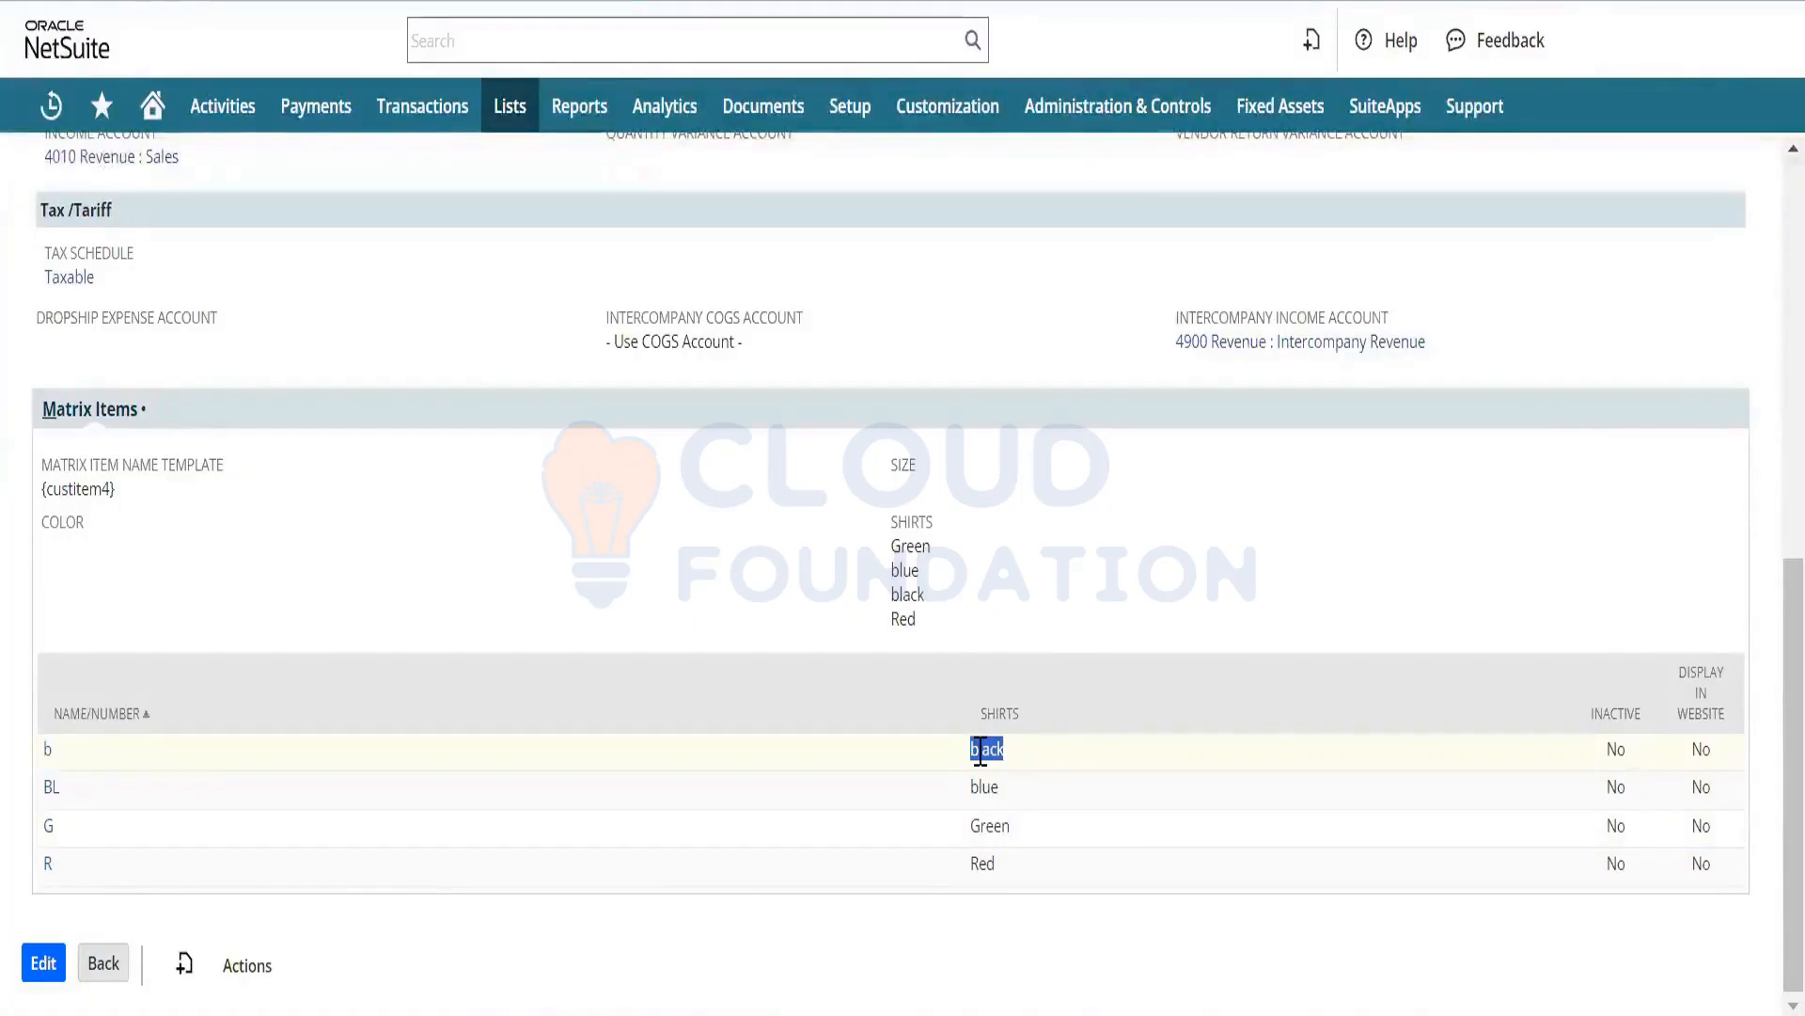
click(980, 749)
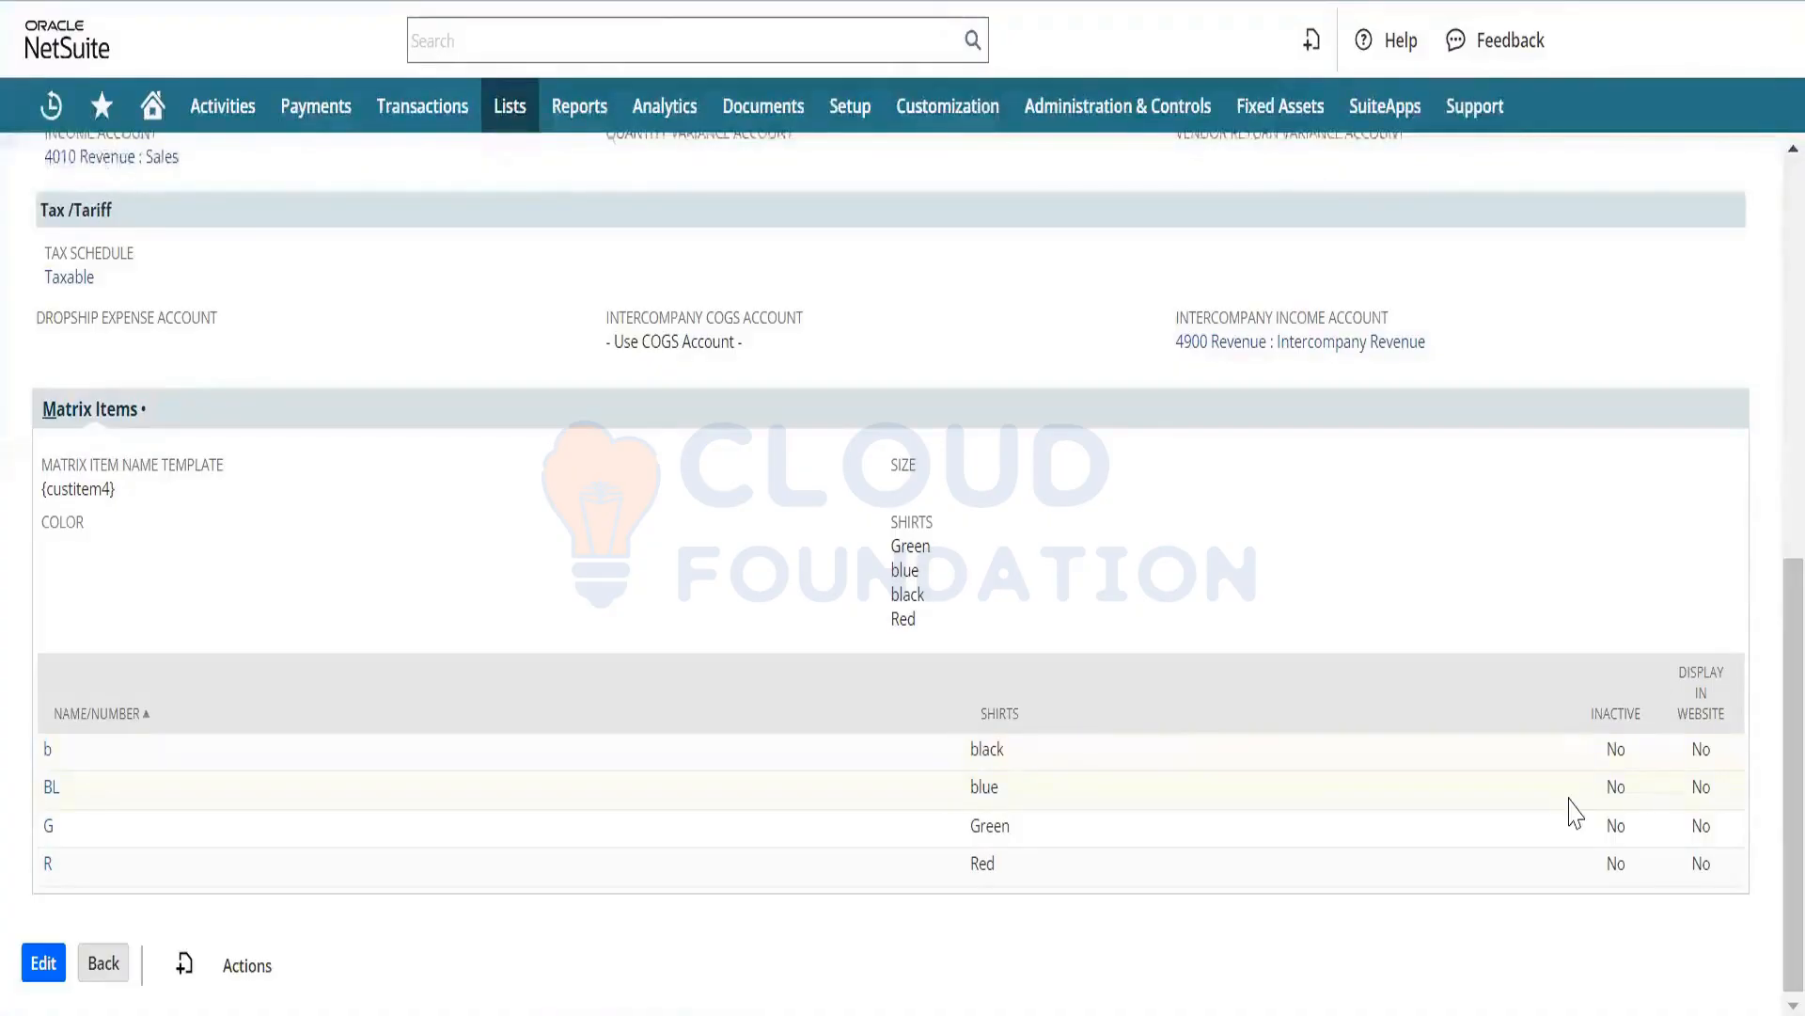
scroll(1768, 544, up, 1)
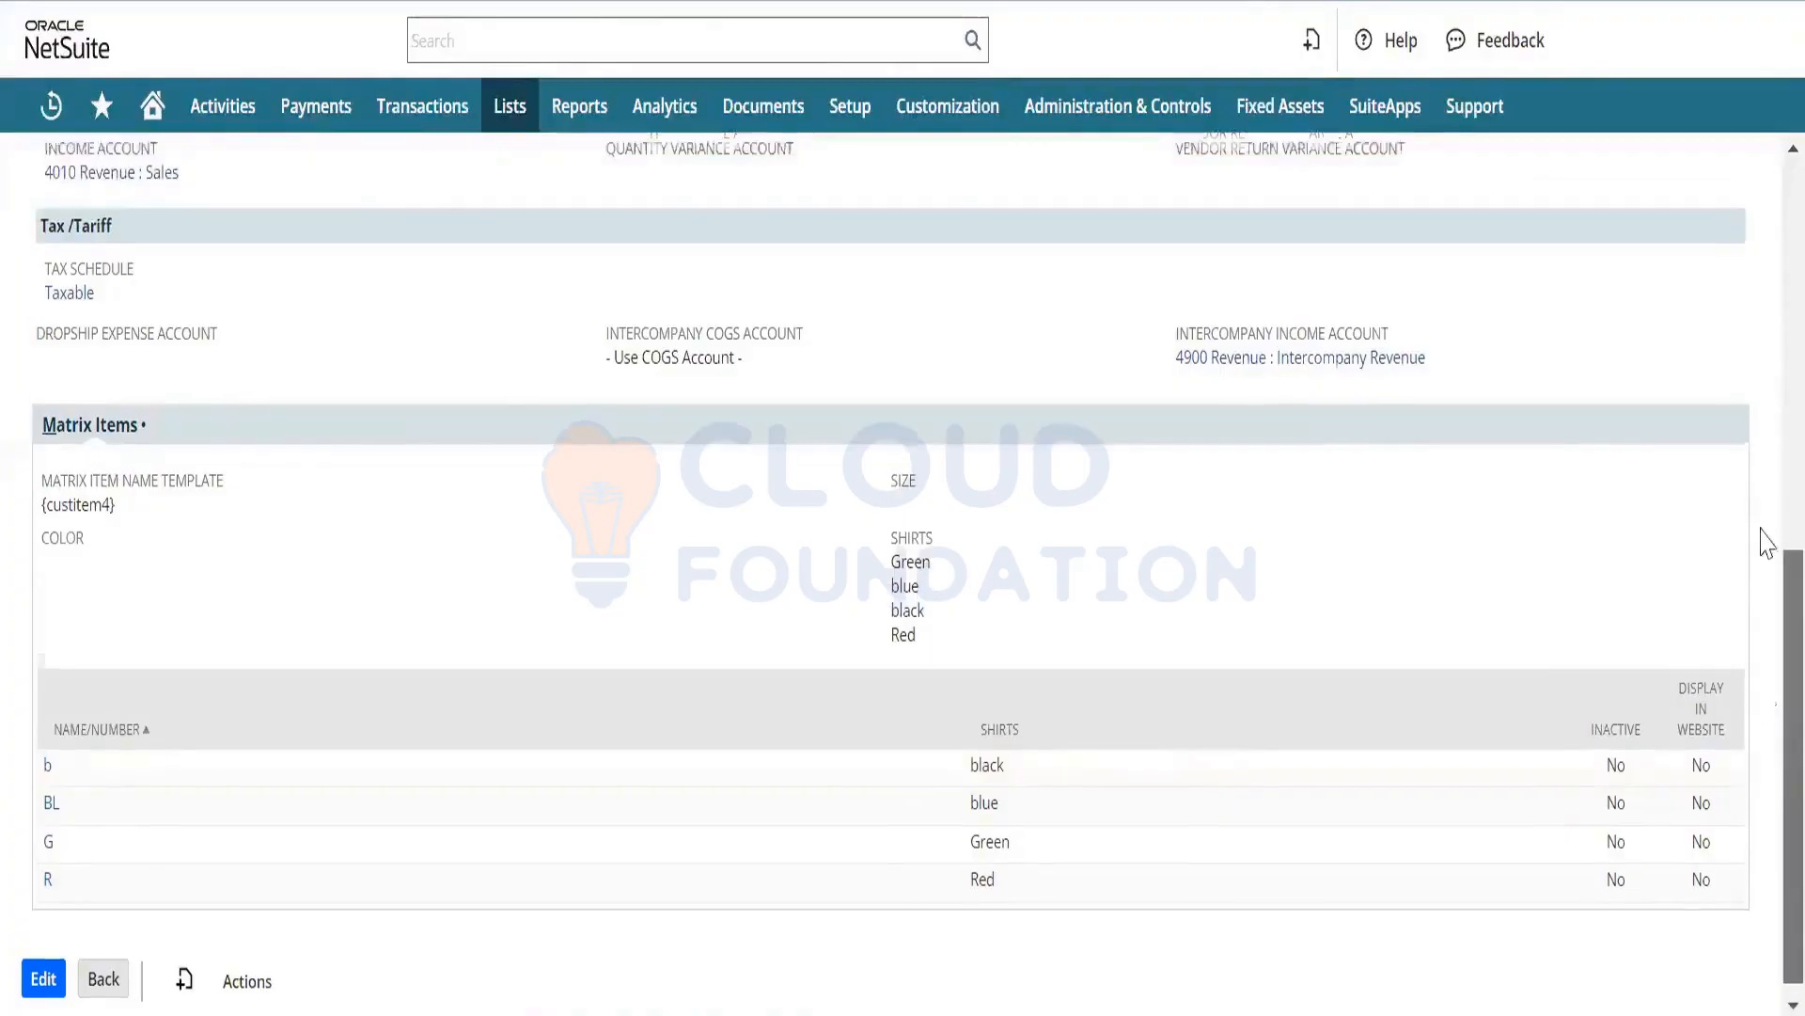
scroll(1768, 544, up, 3)
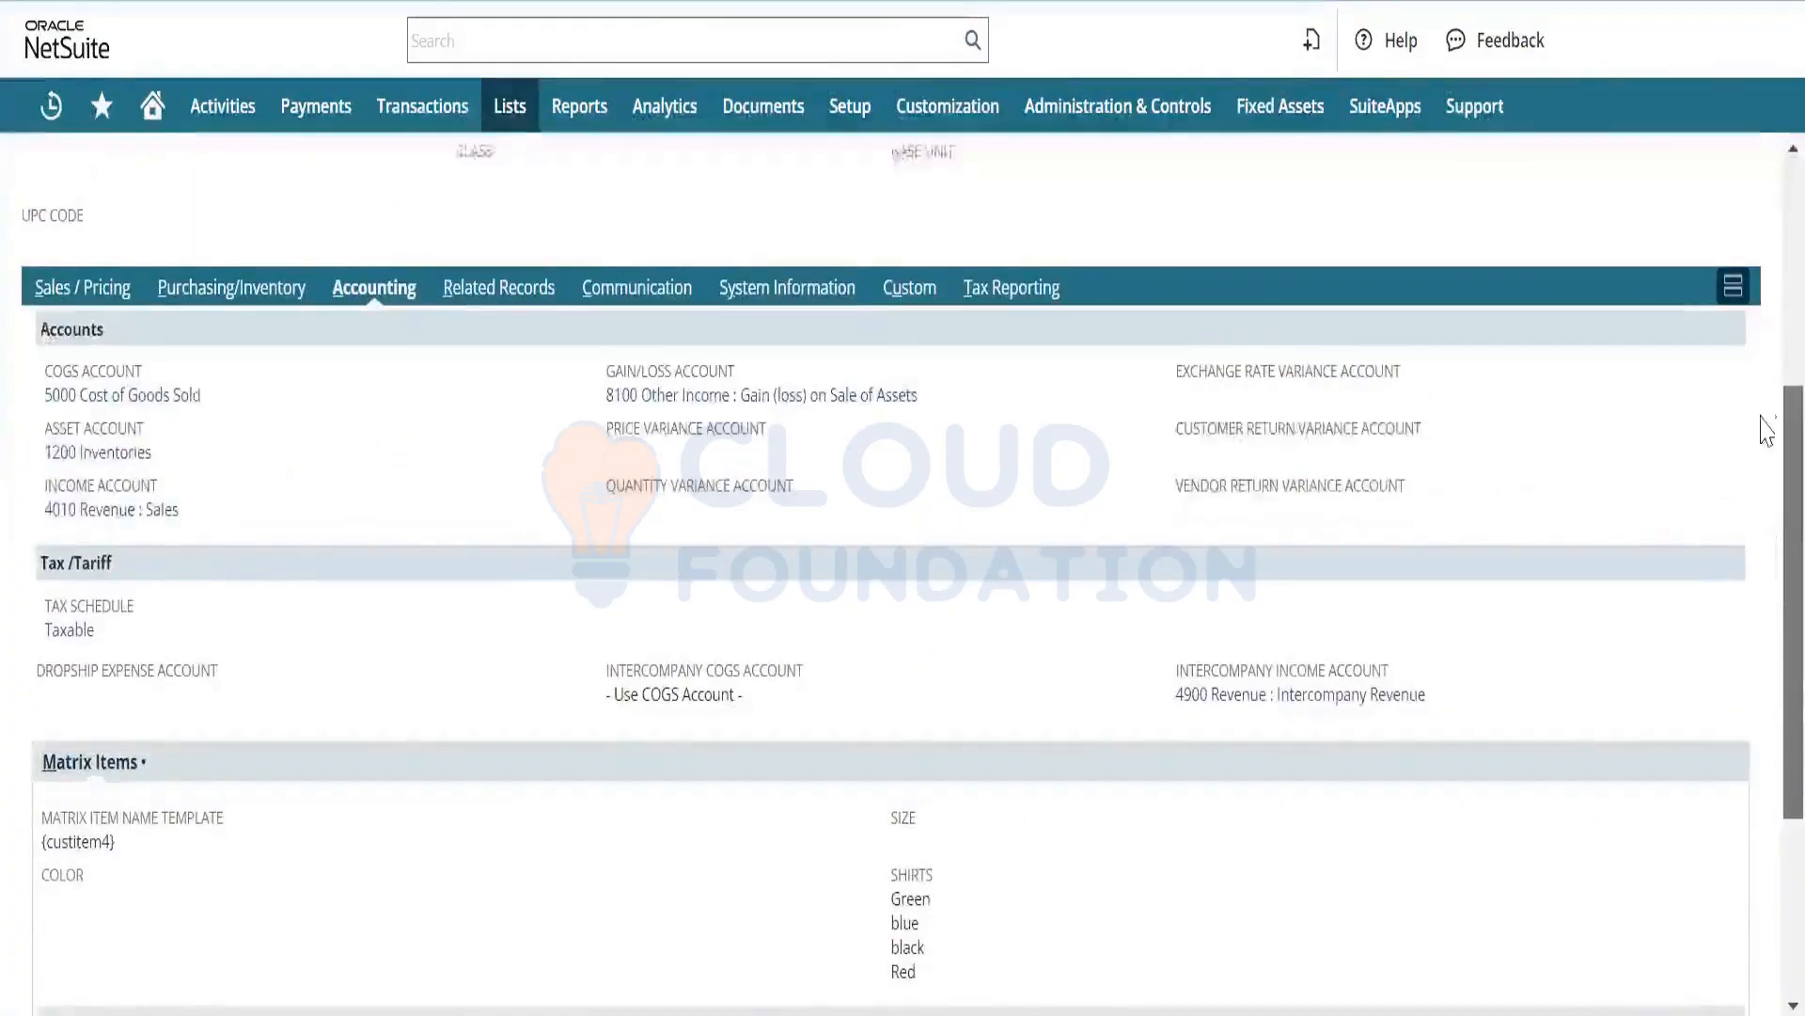
scroll(1762, 420, up, 4)
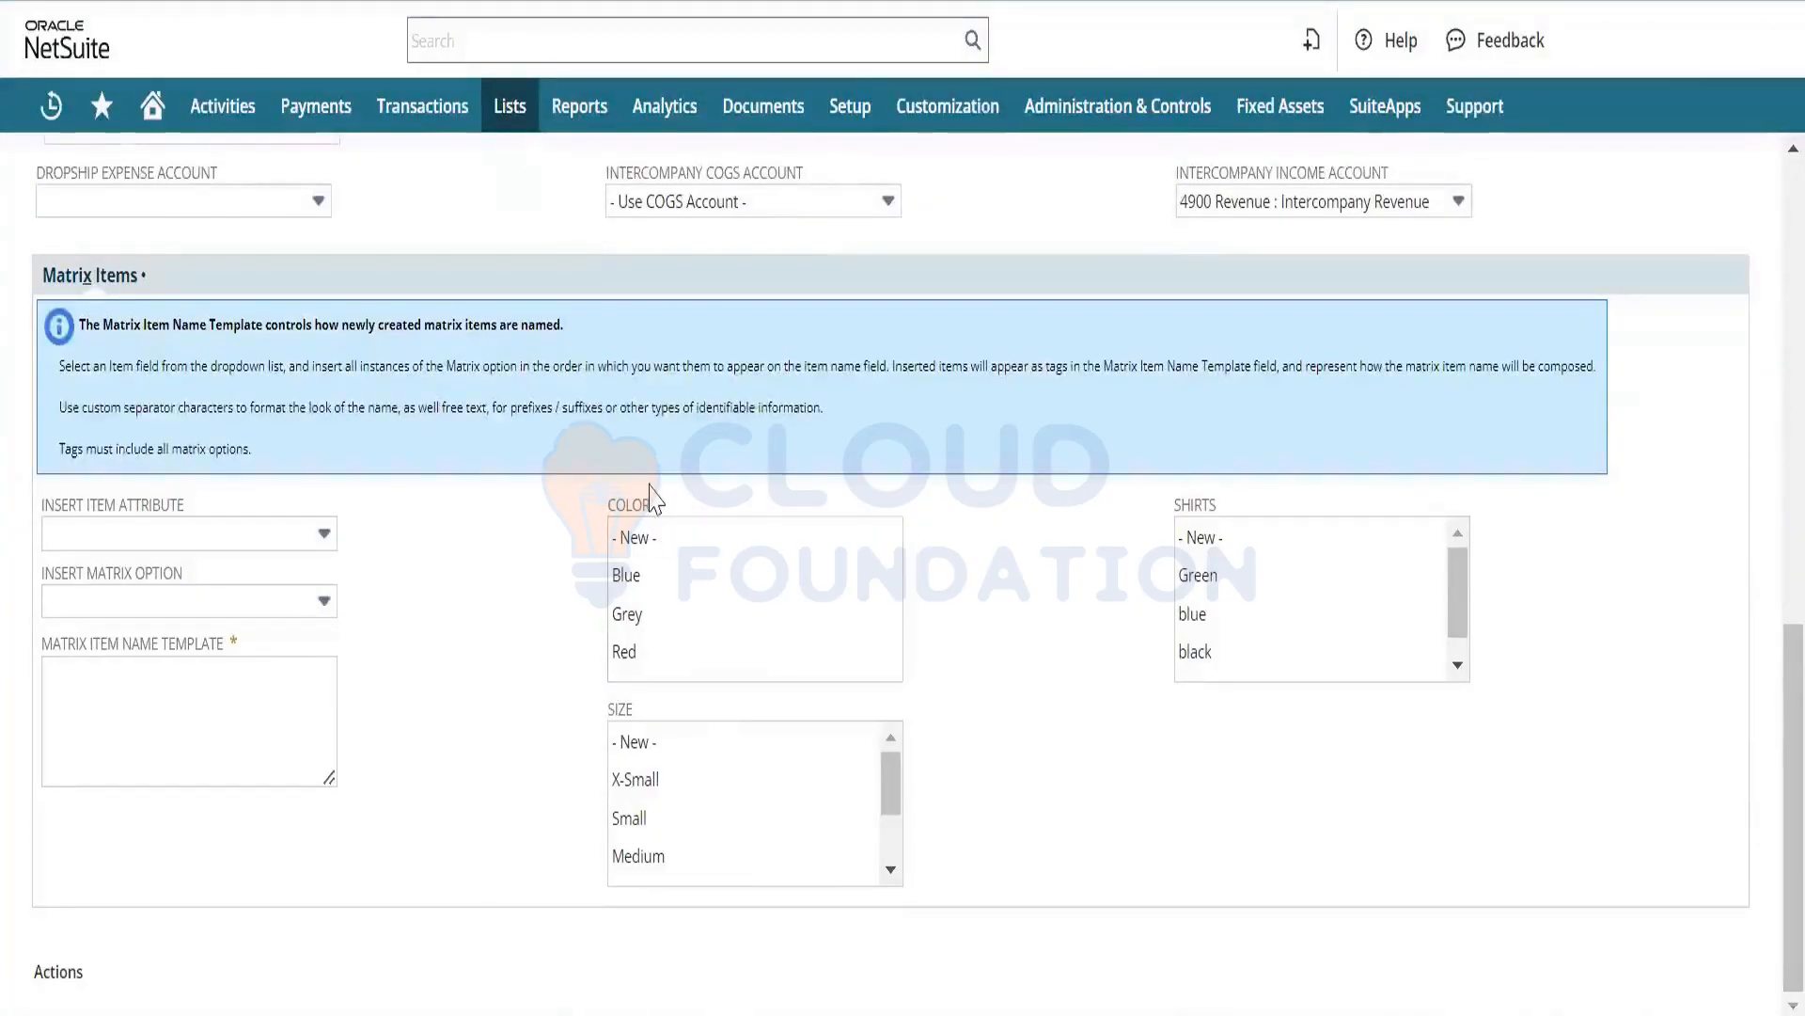
Examine the available Shirts, Size and Color values on the matrix item creation form.
click(1450, 580)
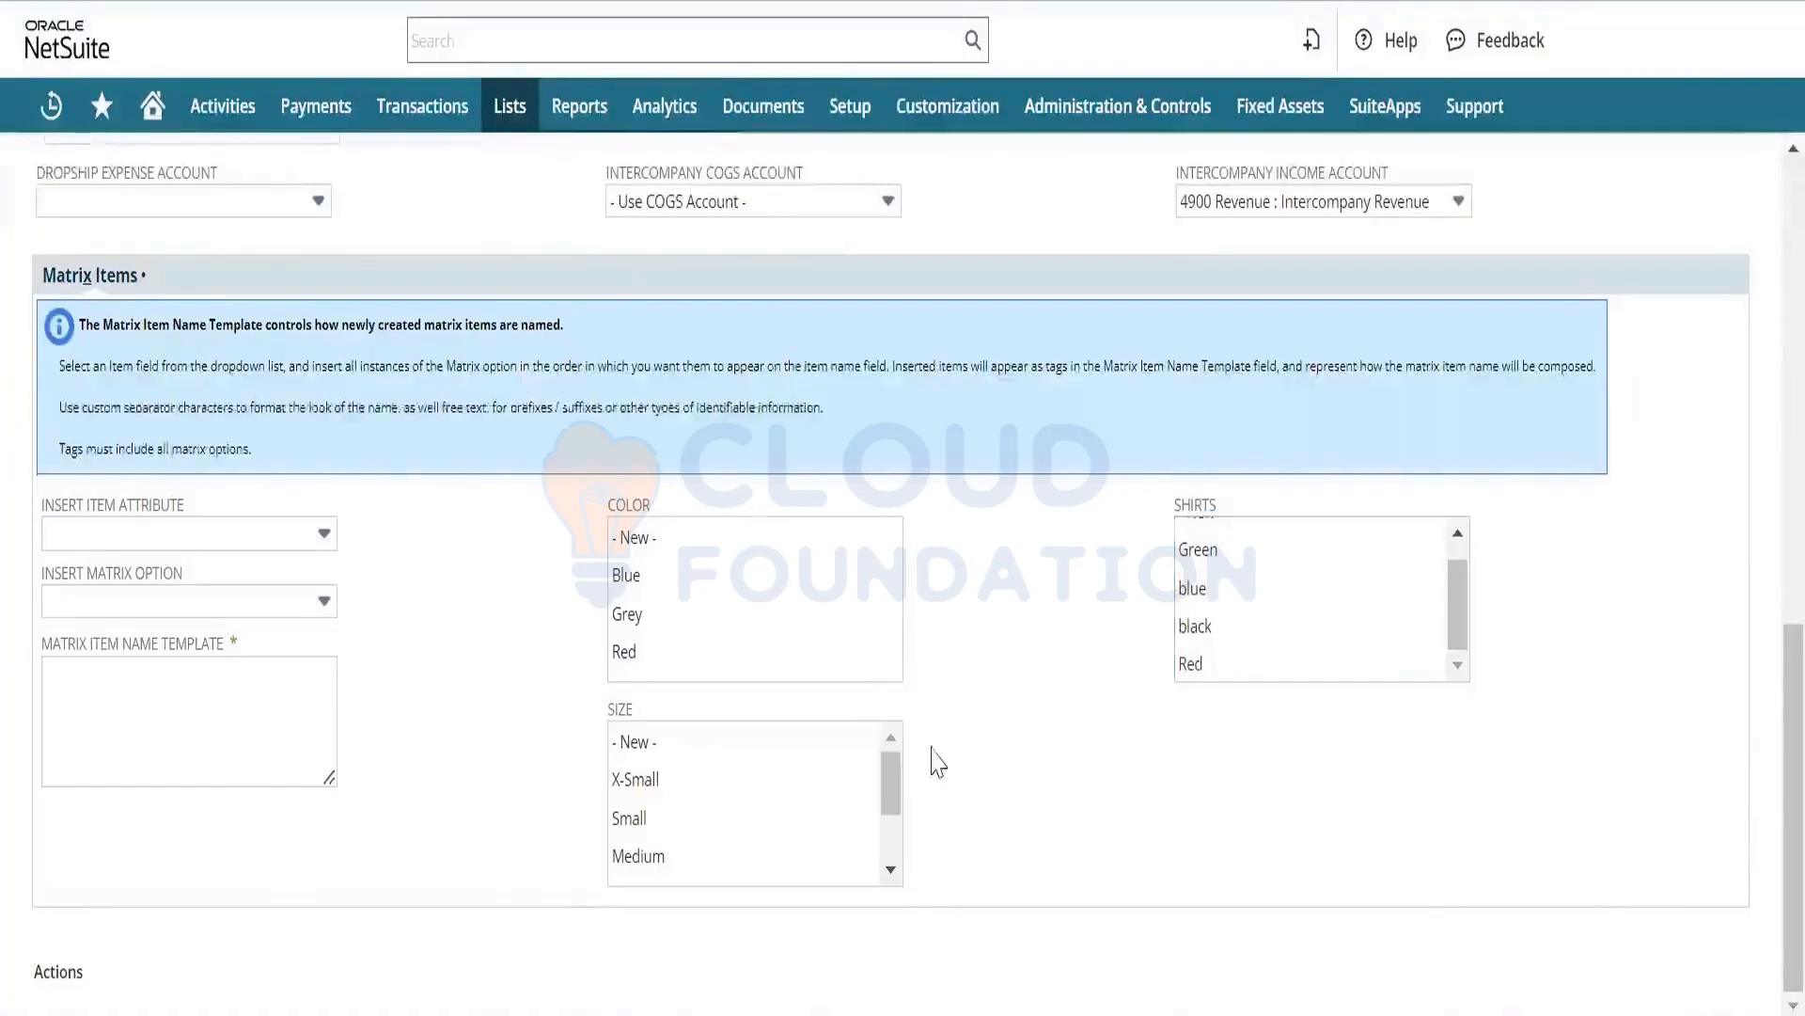
drag(889, 782, 890, 827)
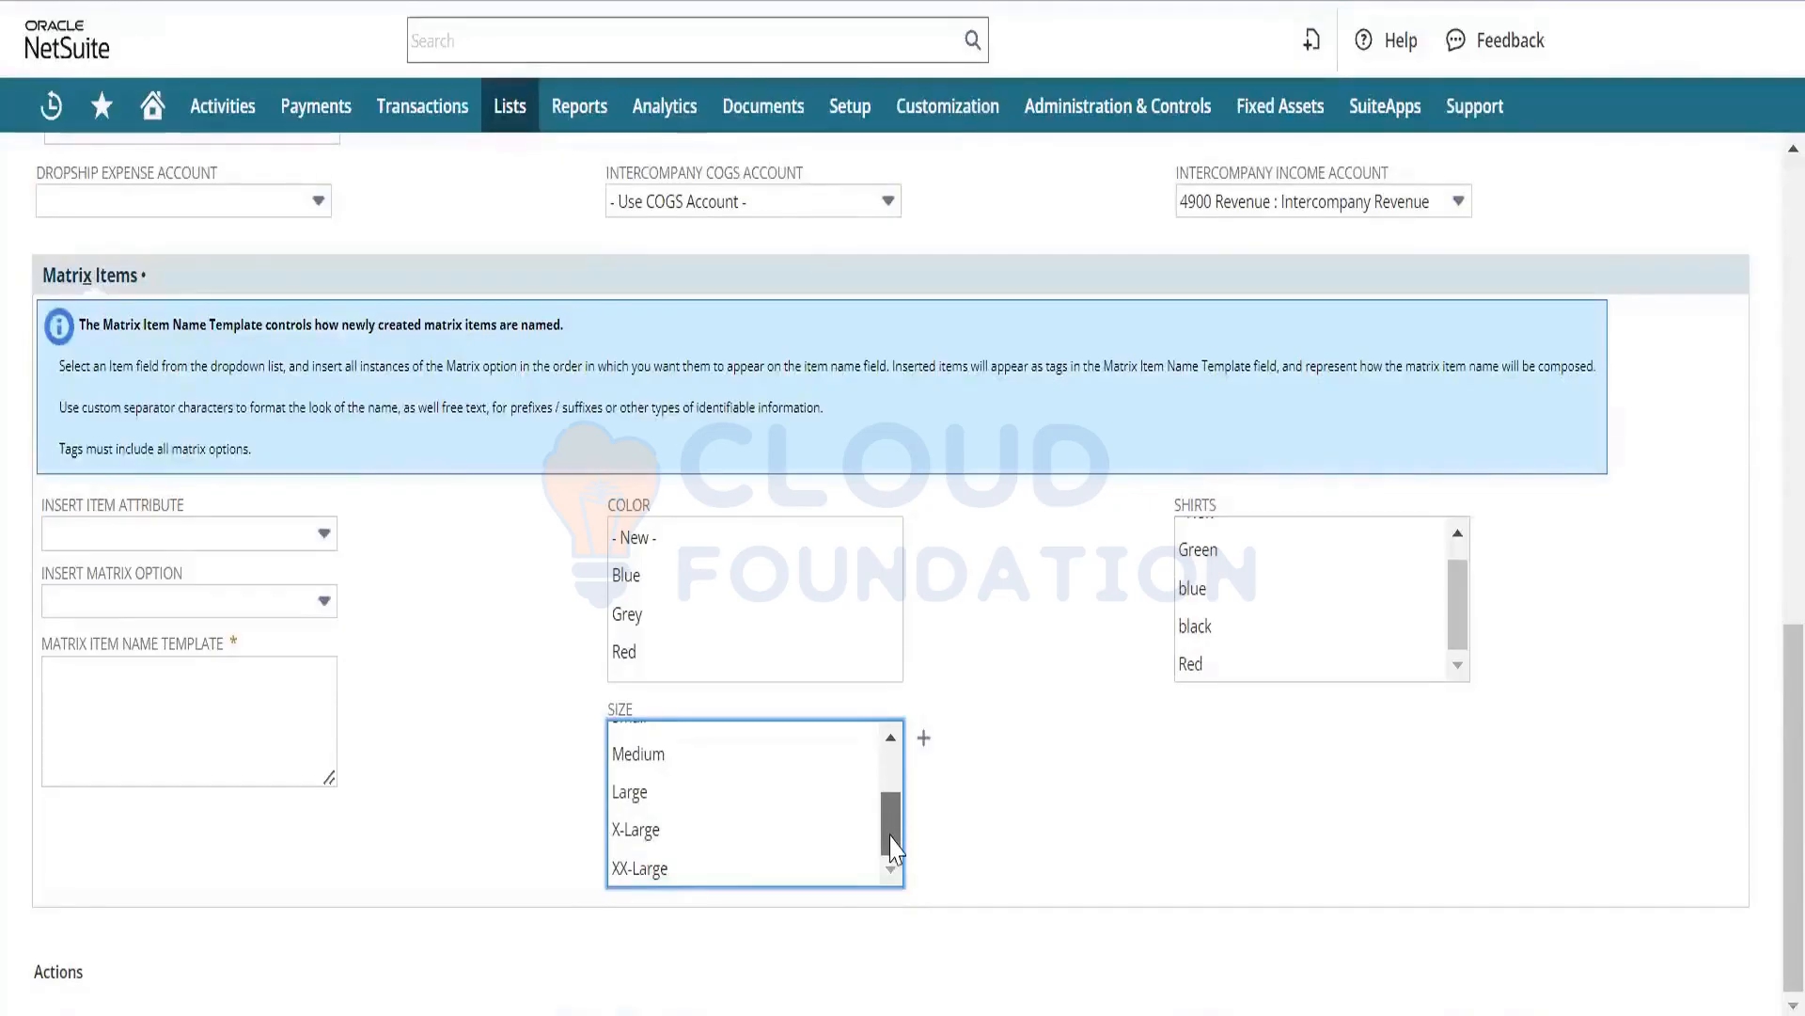
drag(891, 849, 898, 771)
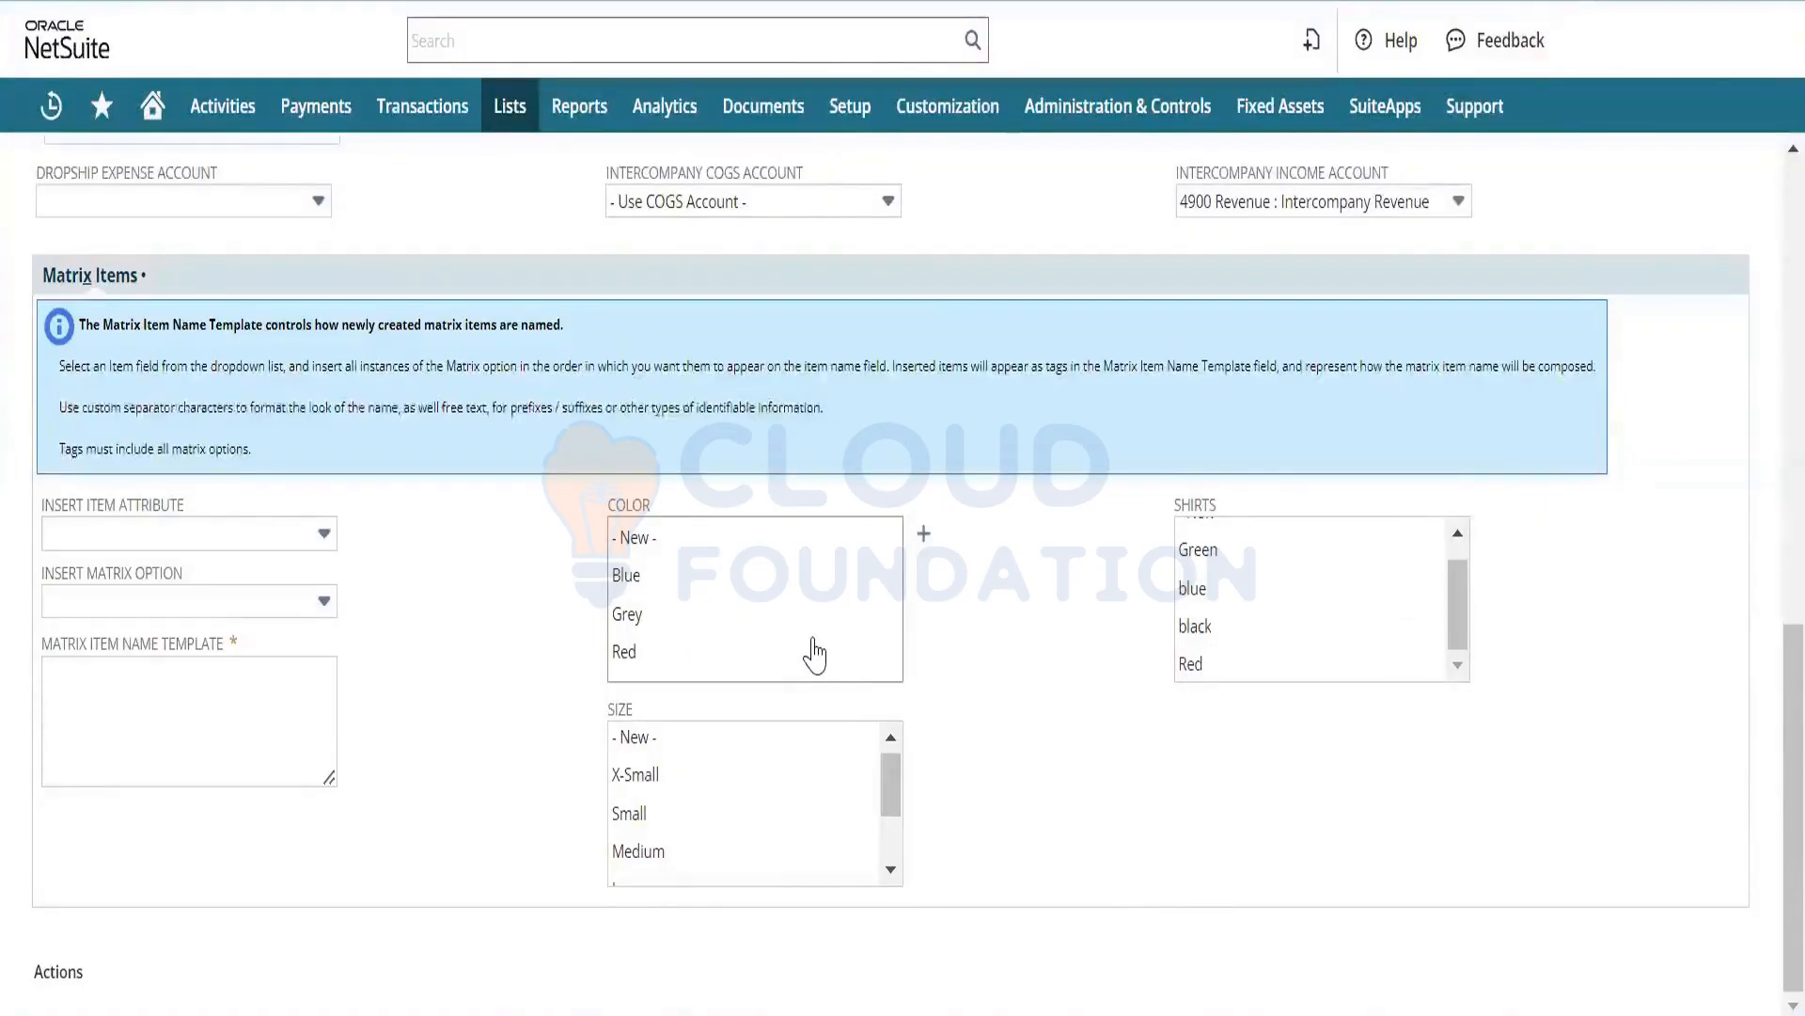
drag(1762, 691, 1768, 201)
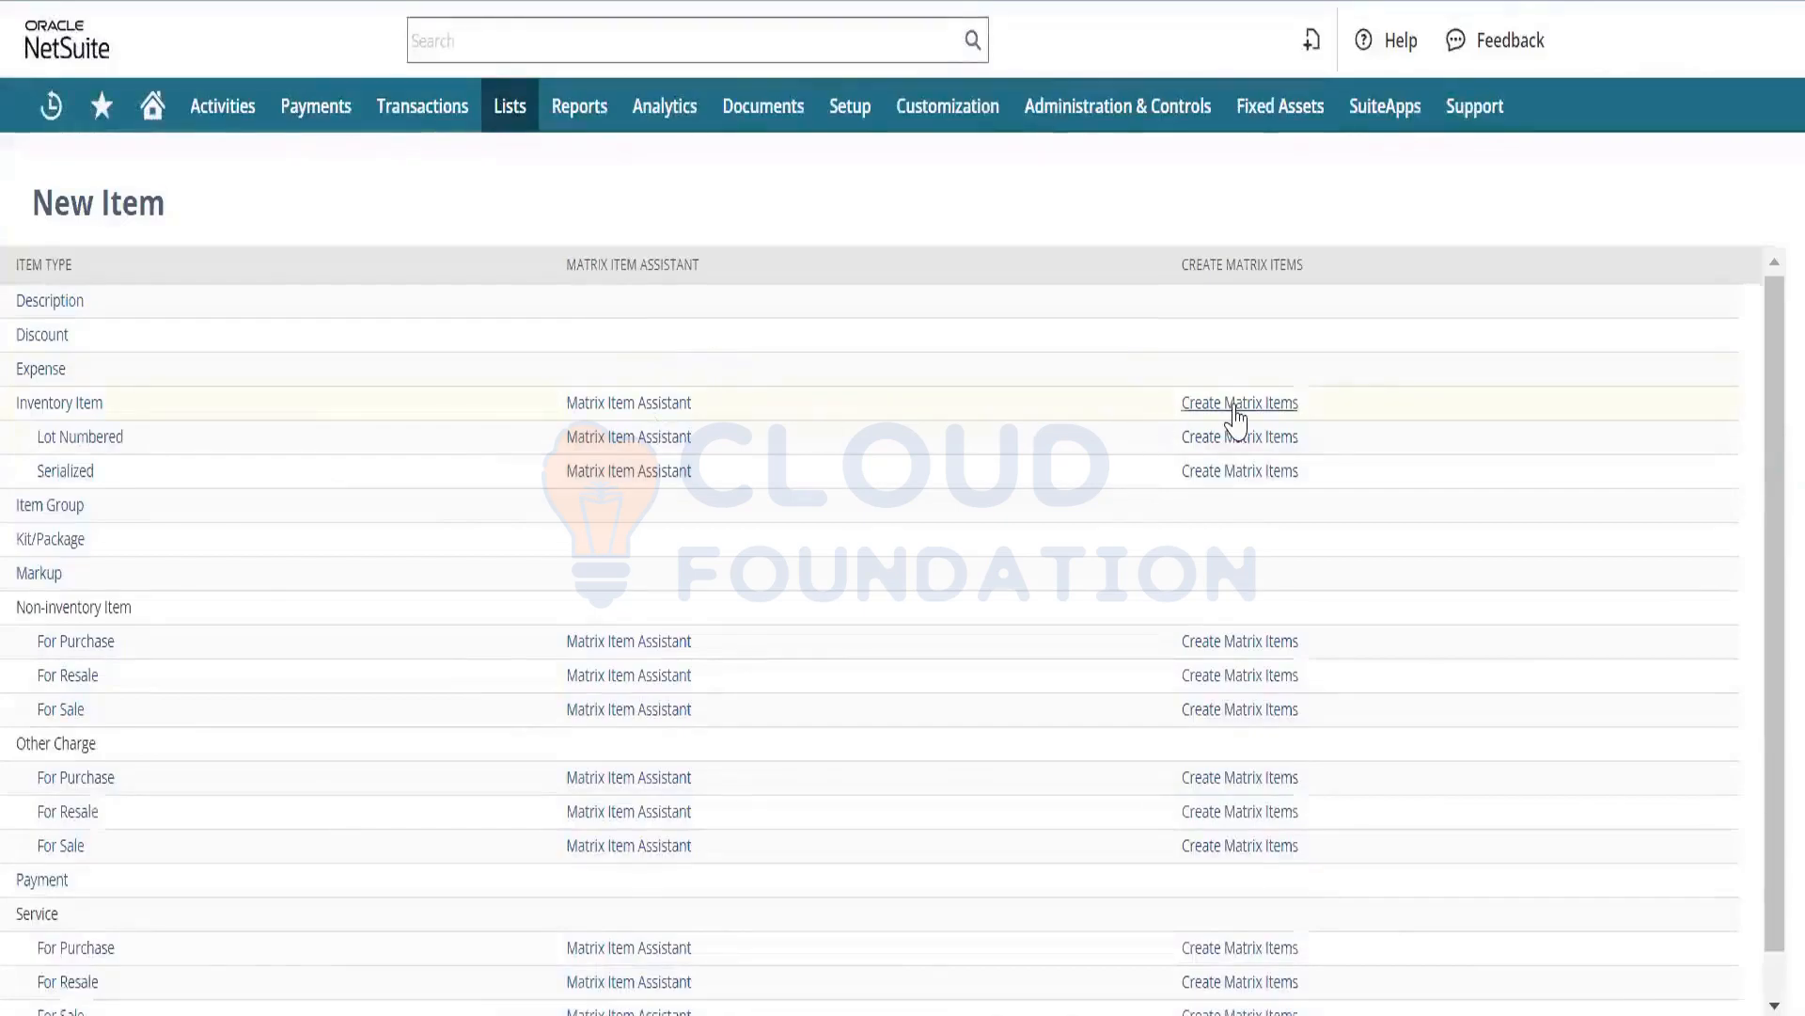
click(1235, 404)
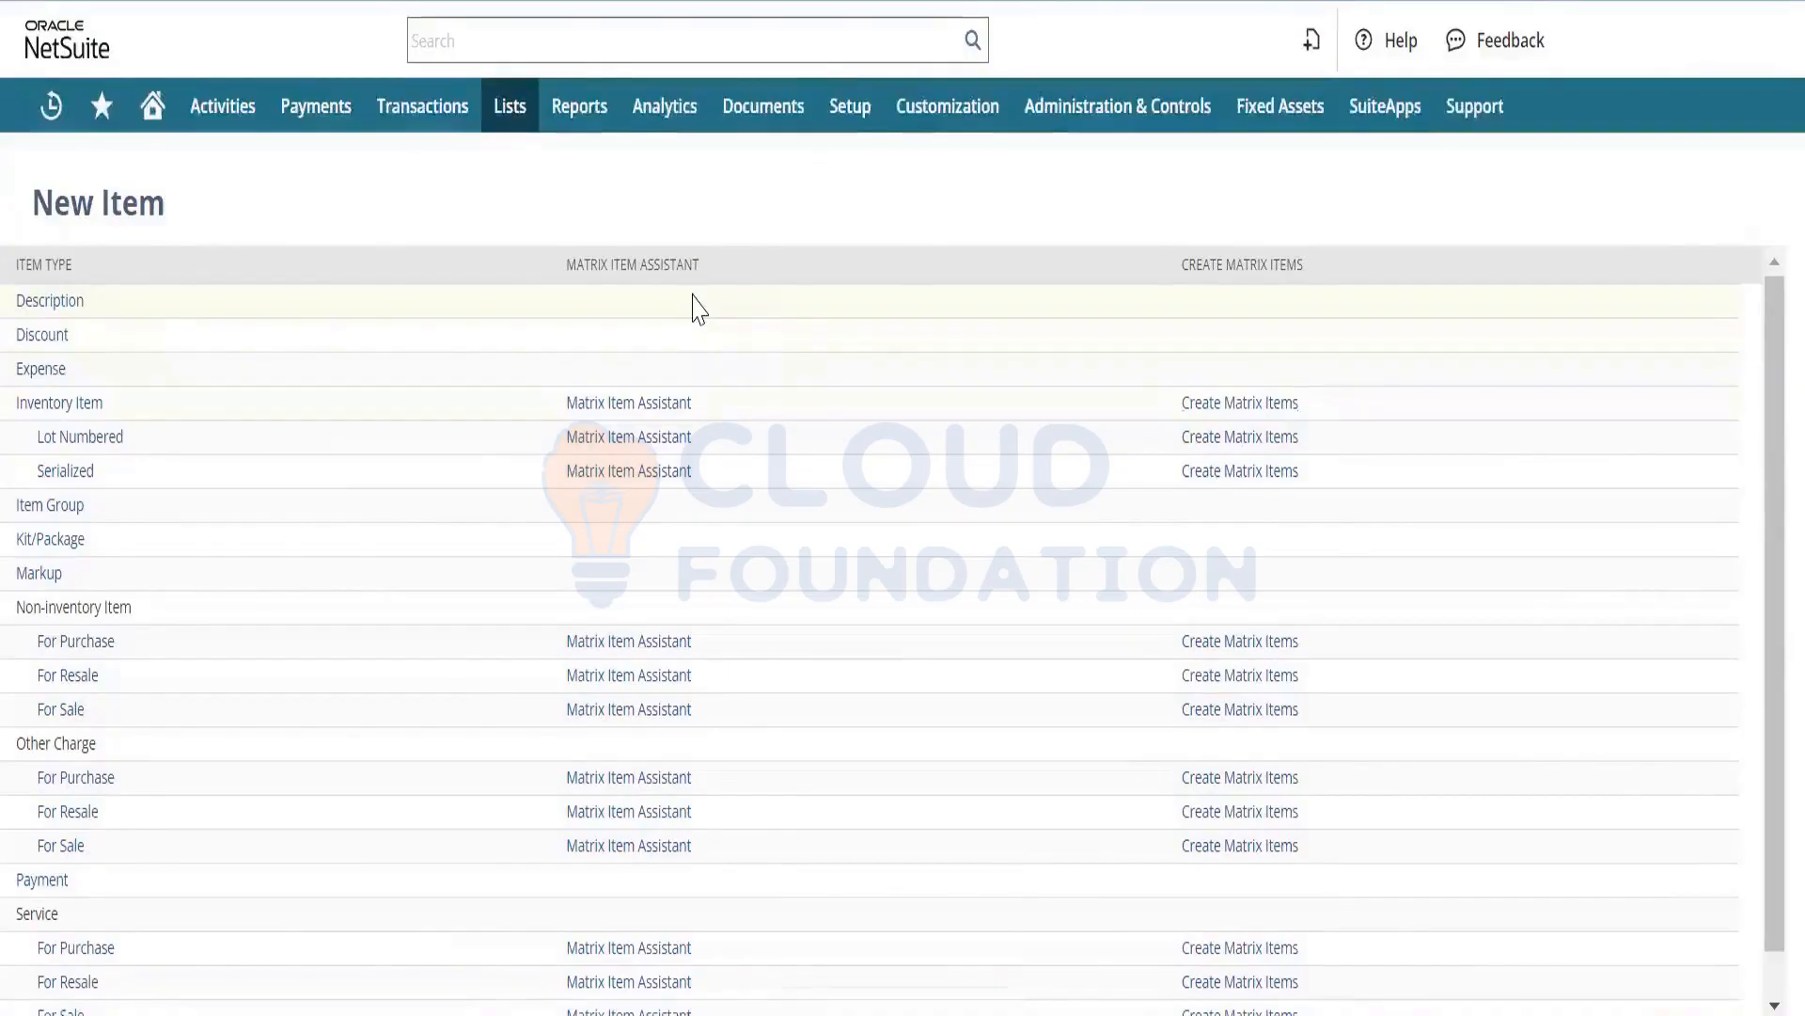
mouse_move(503, 118)
mouse_move(536, 217)
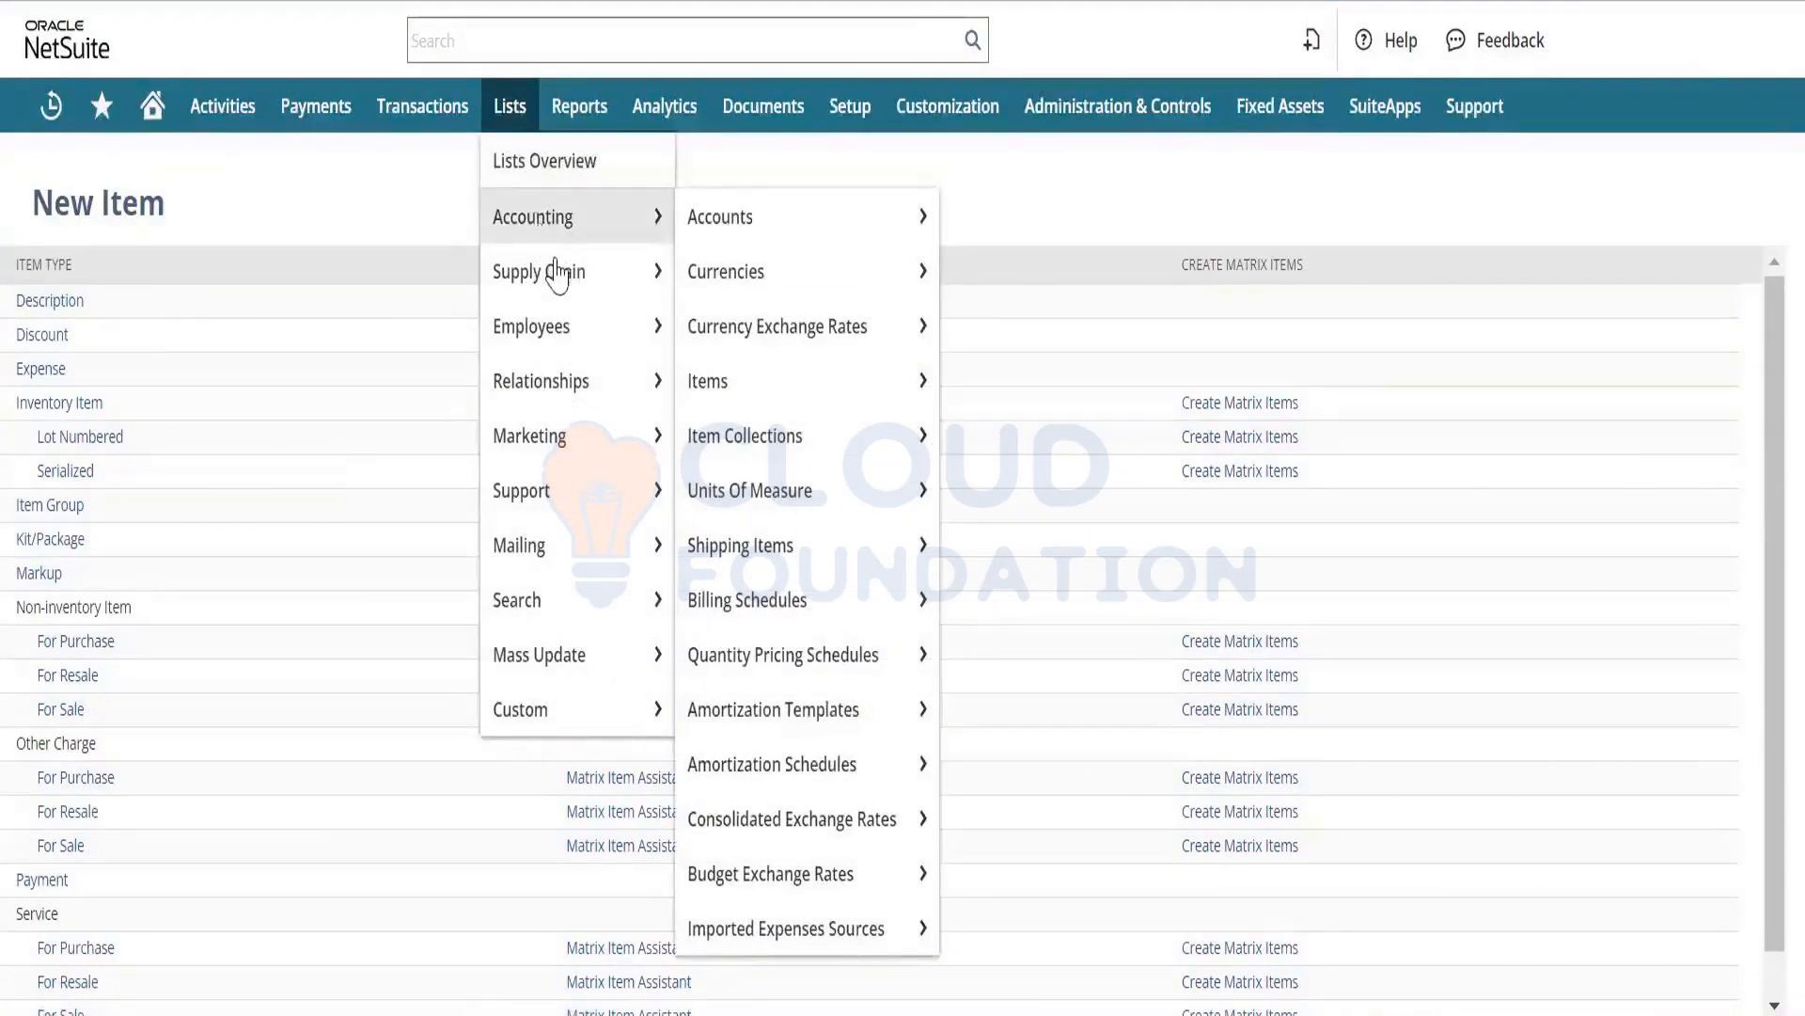
mouse_move(573, 328)
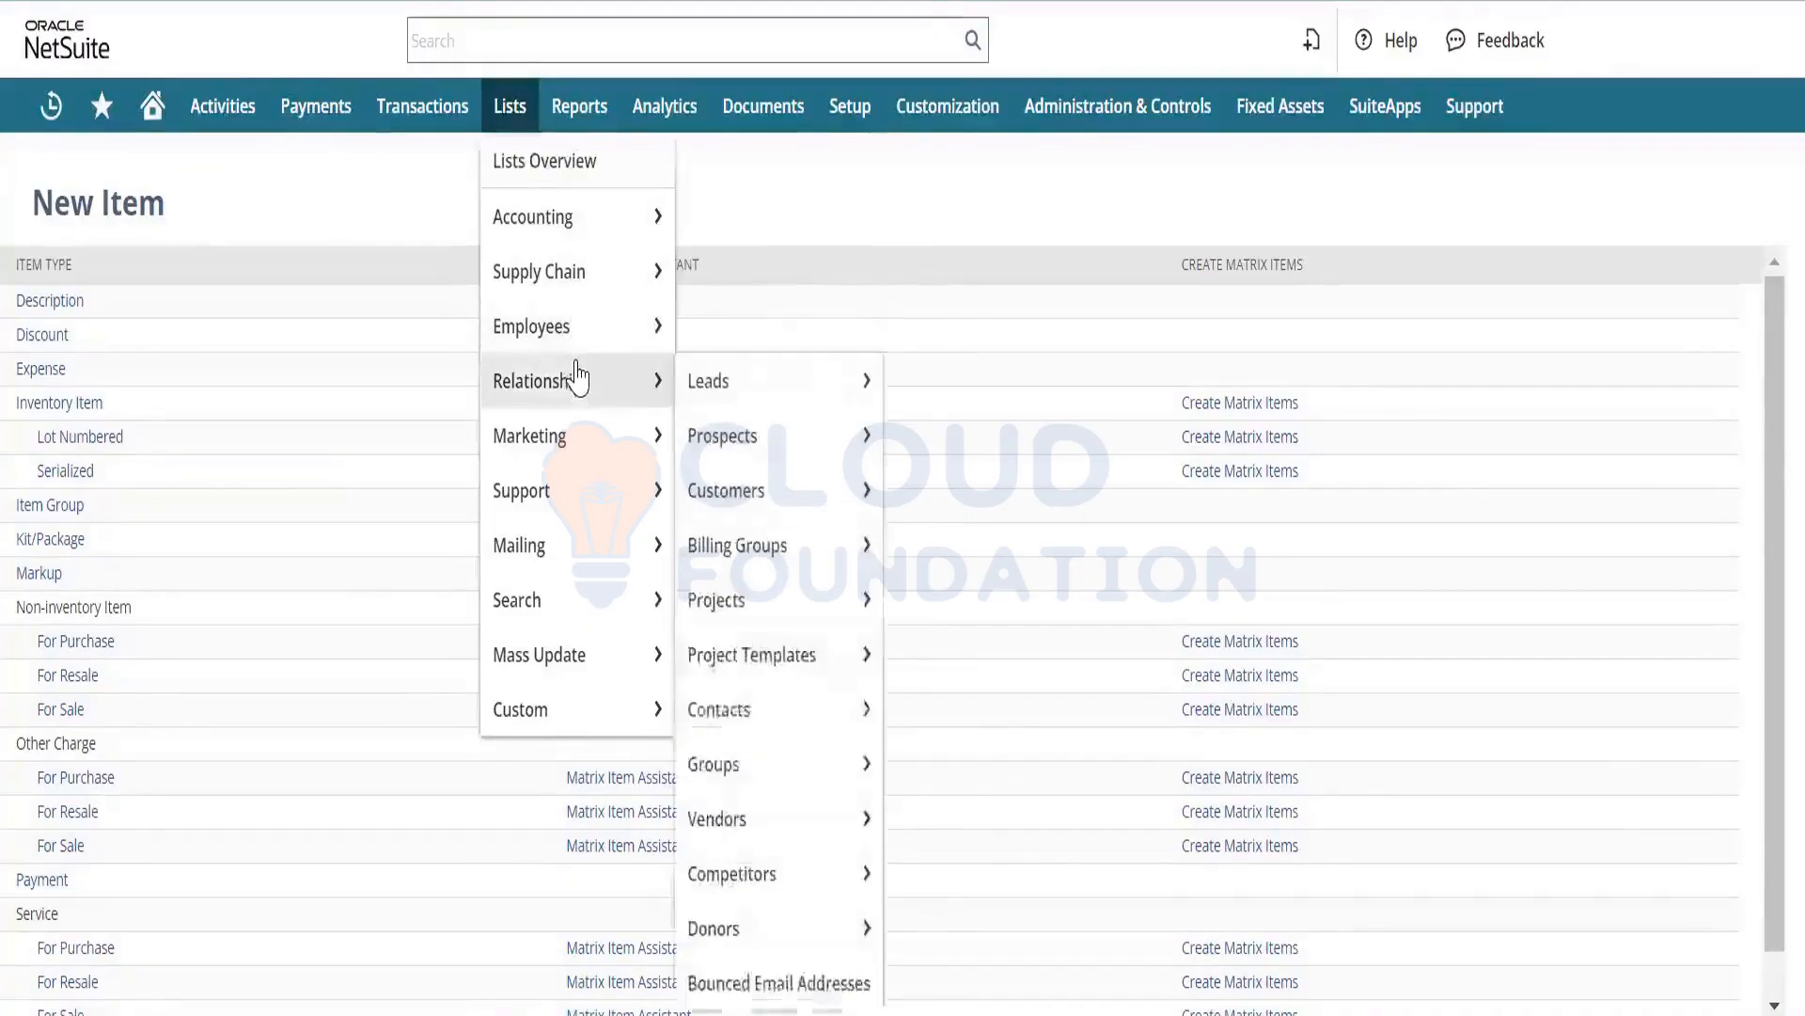
Search globally for "matrix" and close the suggestions.
click(659, 38)
text(m)
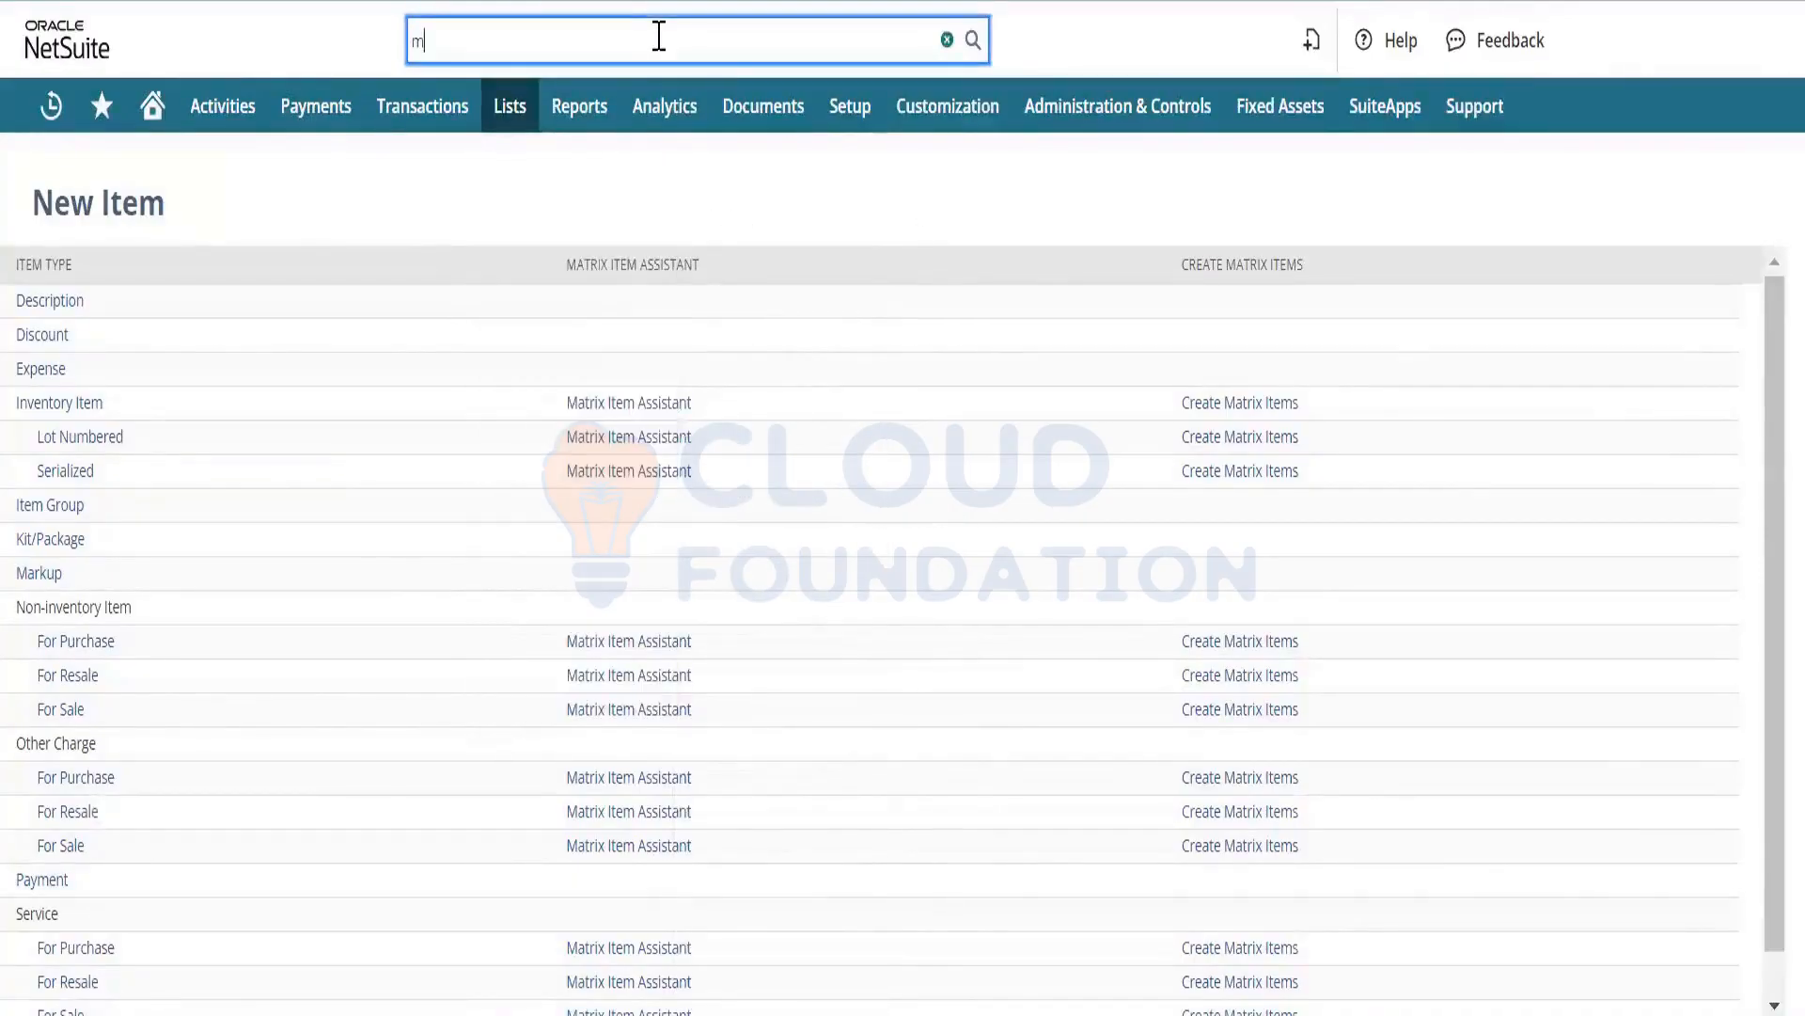
text(atrix li)
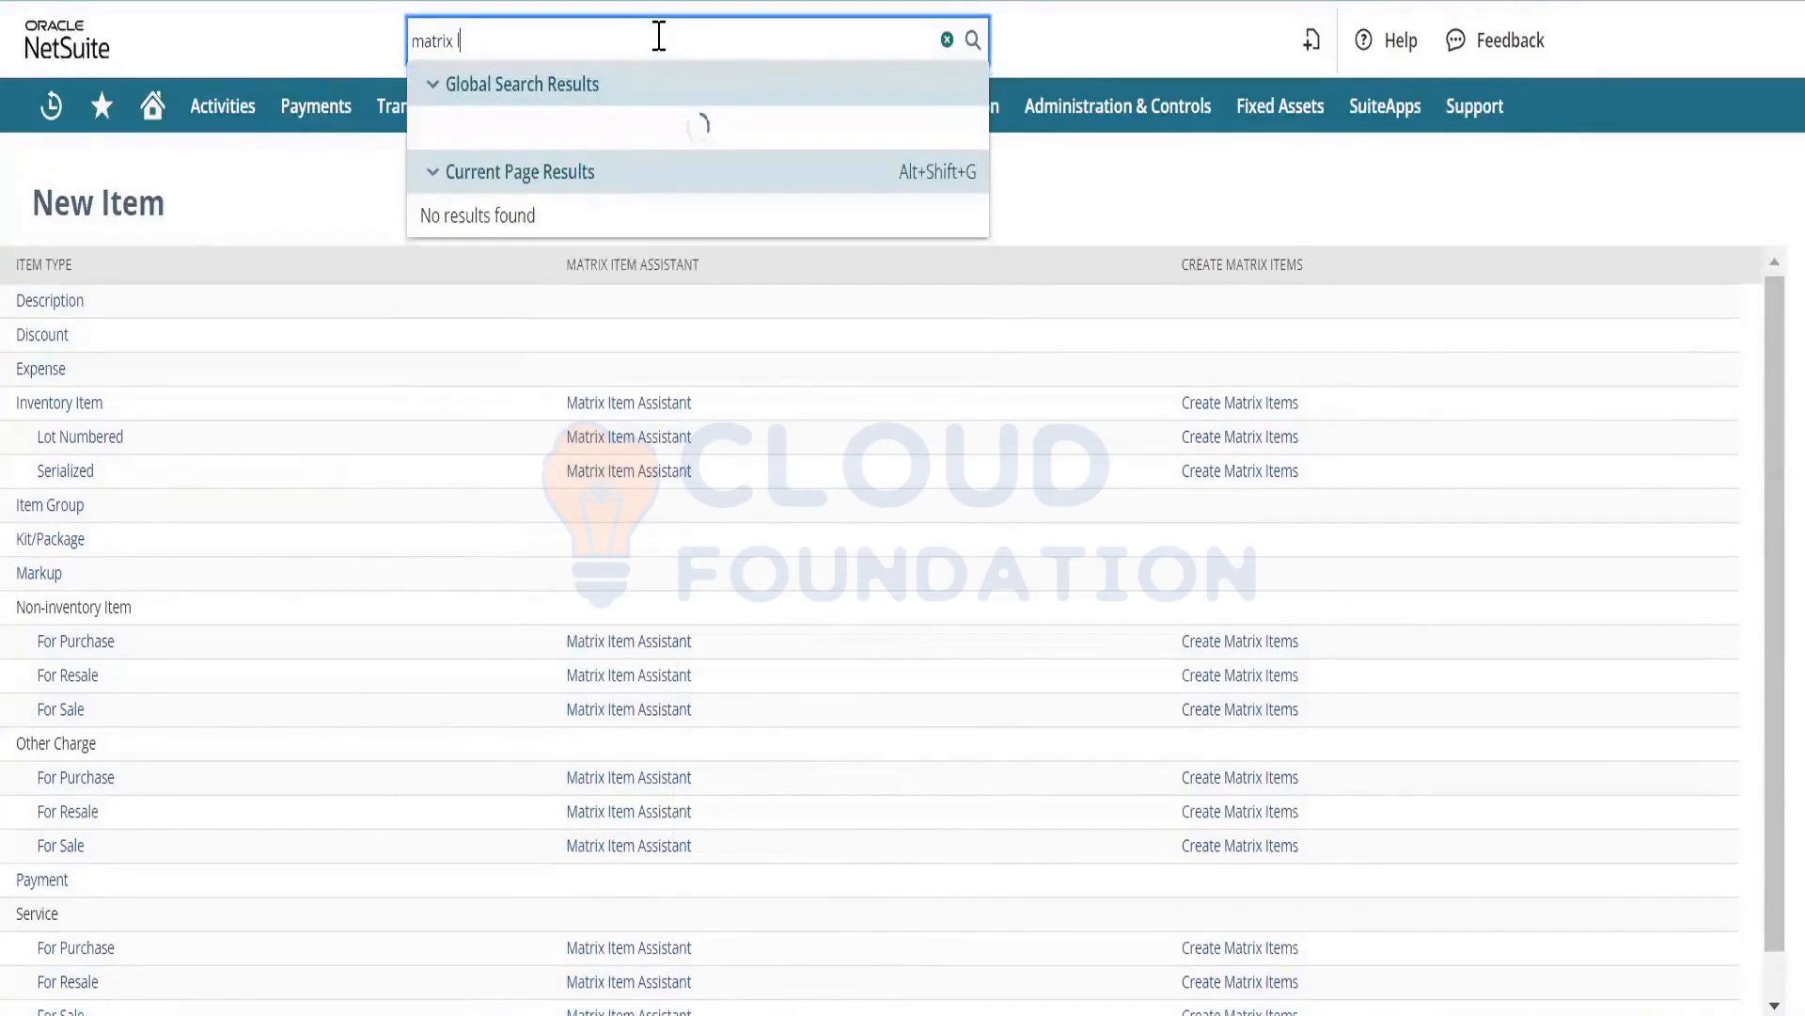
key(BackSpace)
key(BackSpace)
key(BackSpace)
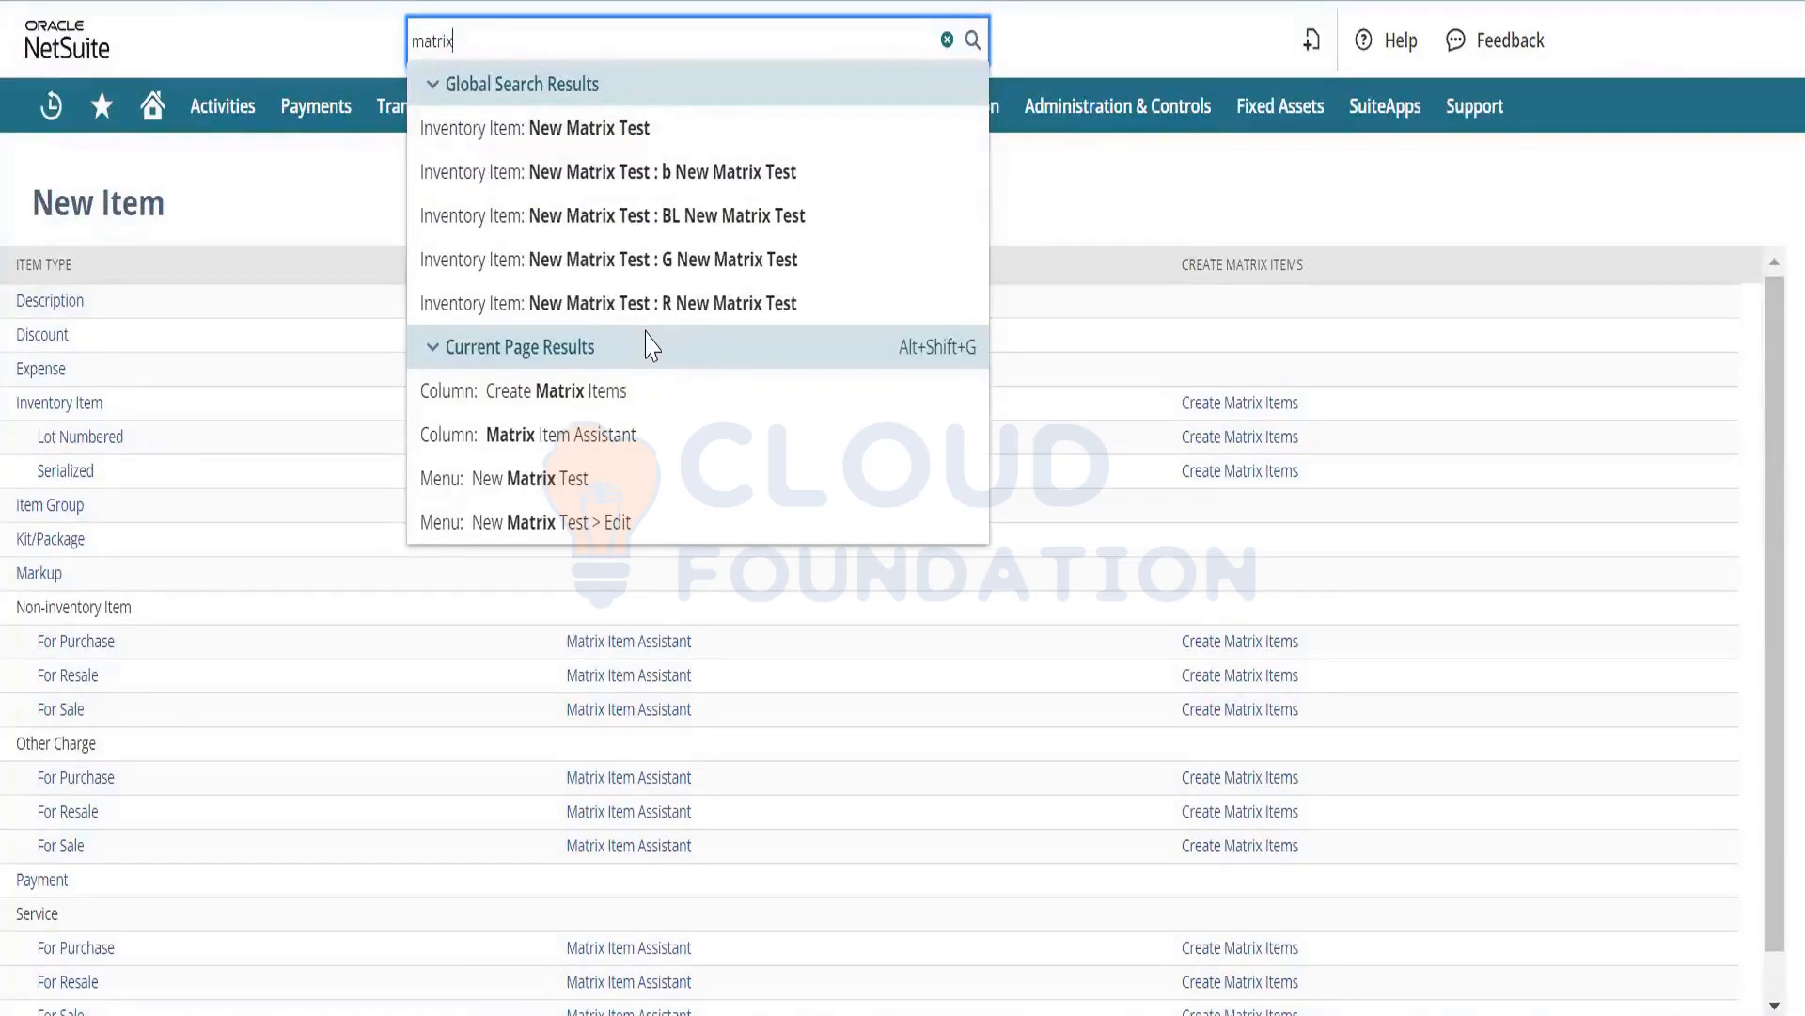
click(1176, 199)
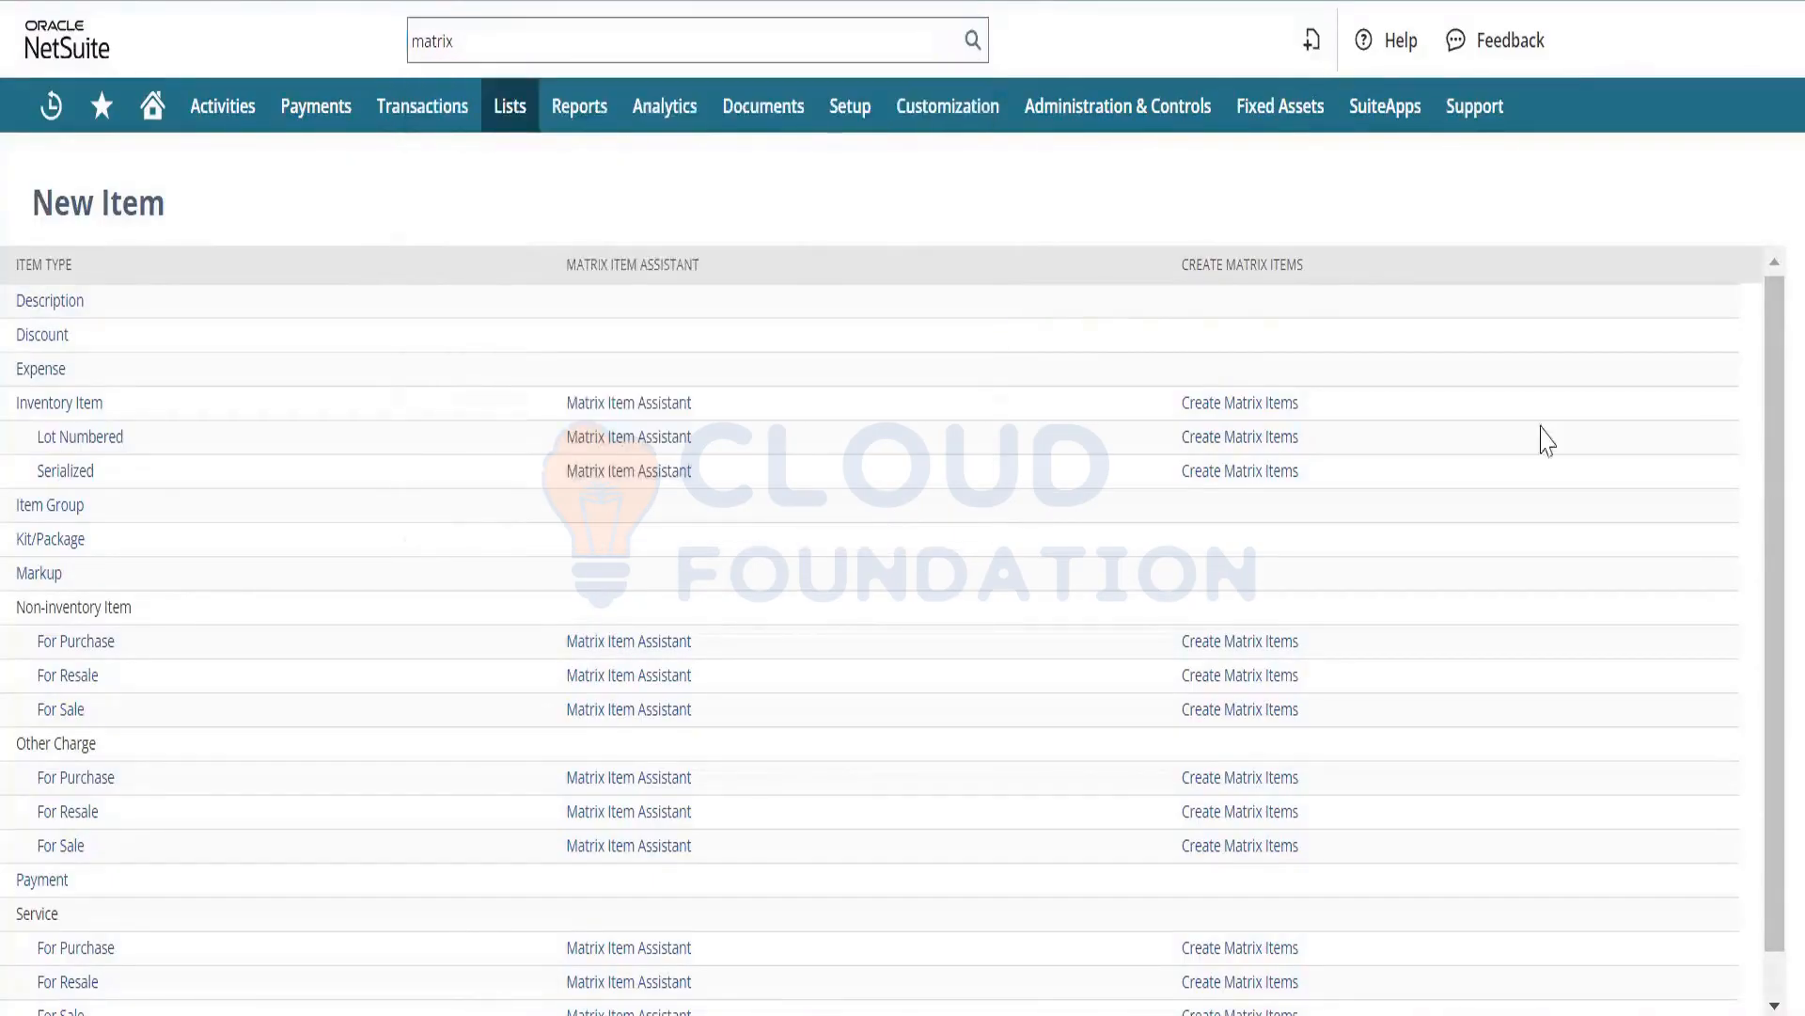
Start a new matrix inventory item and name it New Shirts - Peter England.
click(1215, 404)
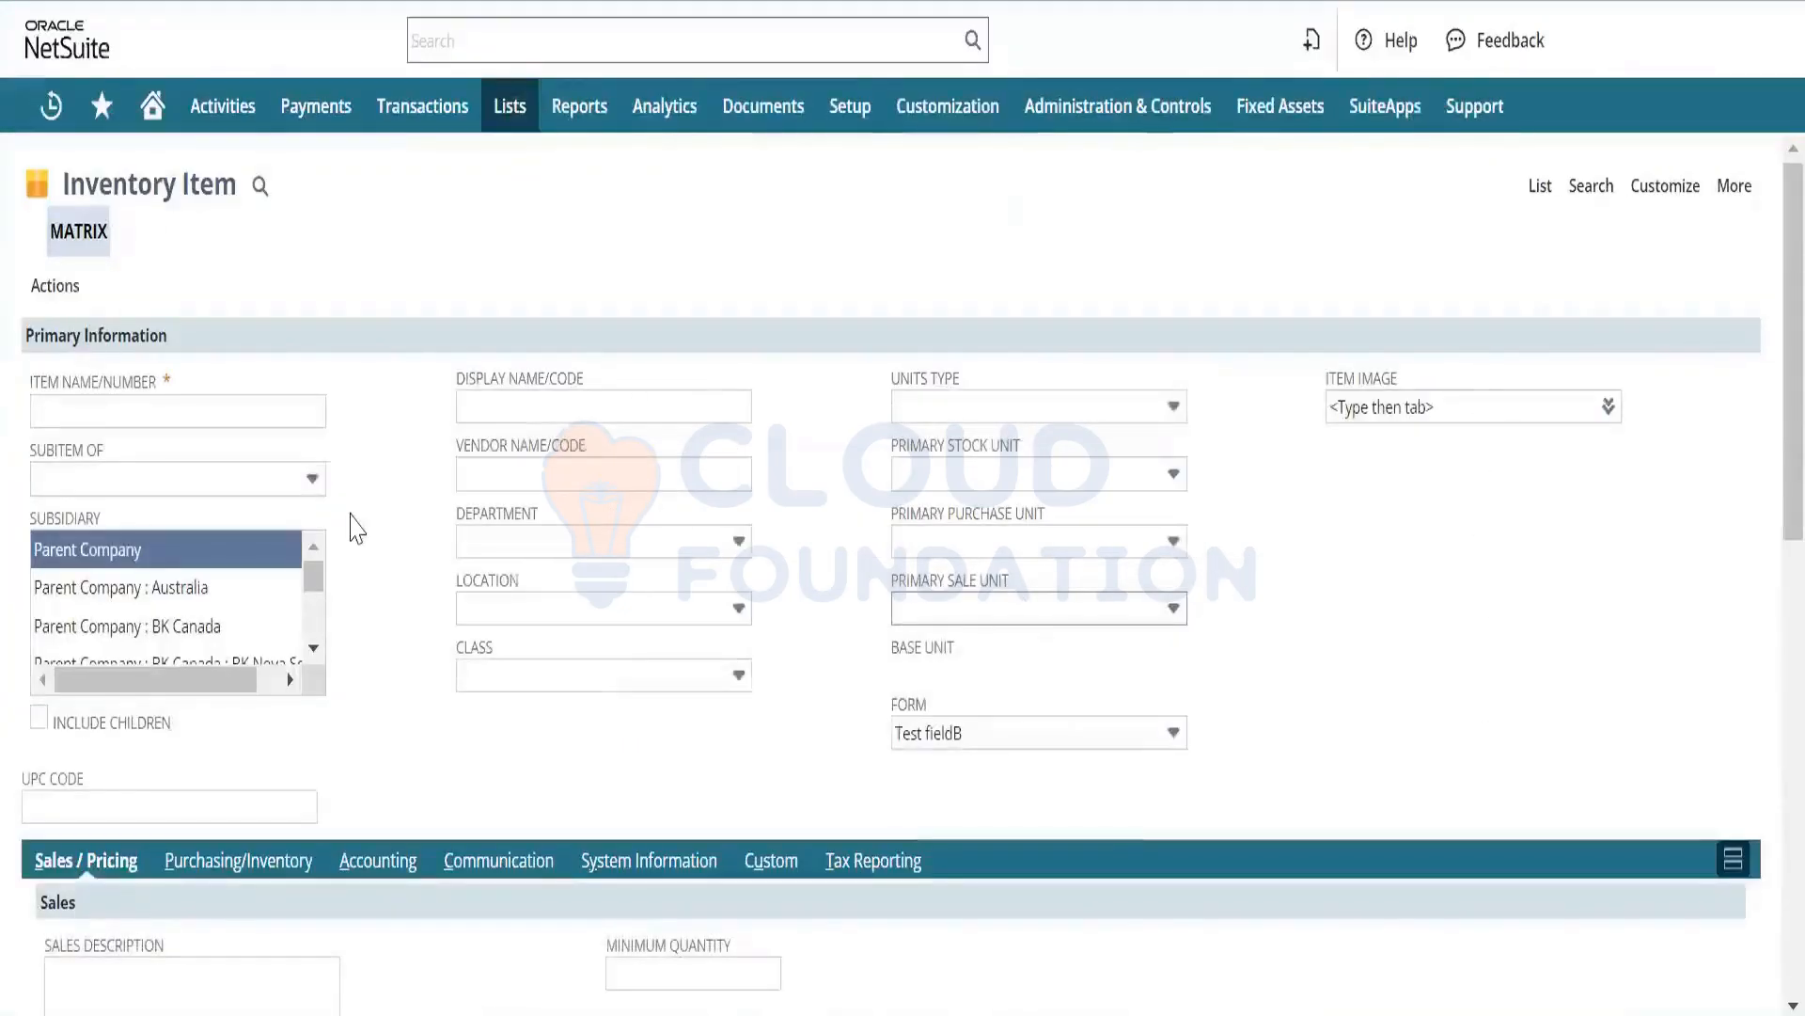
click(290, 422)
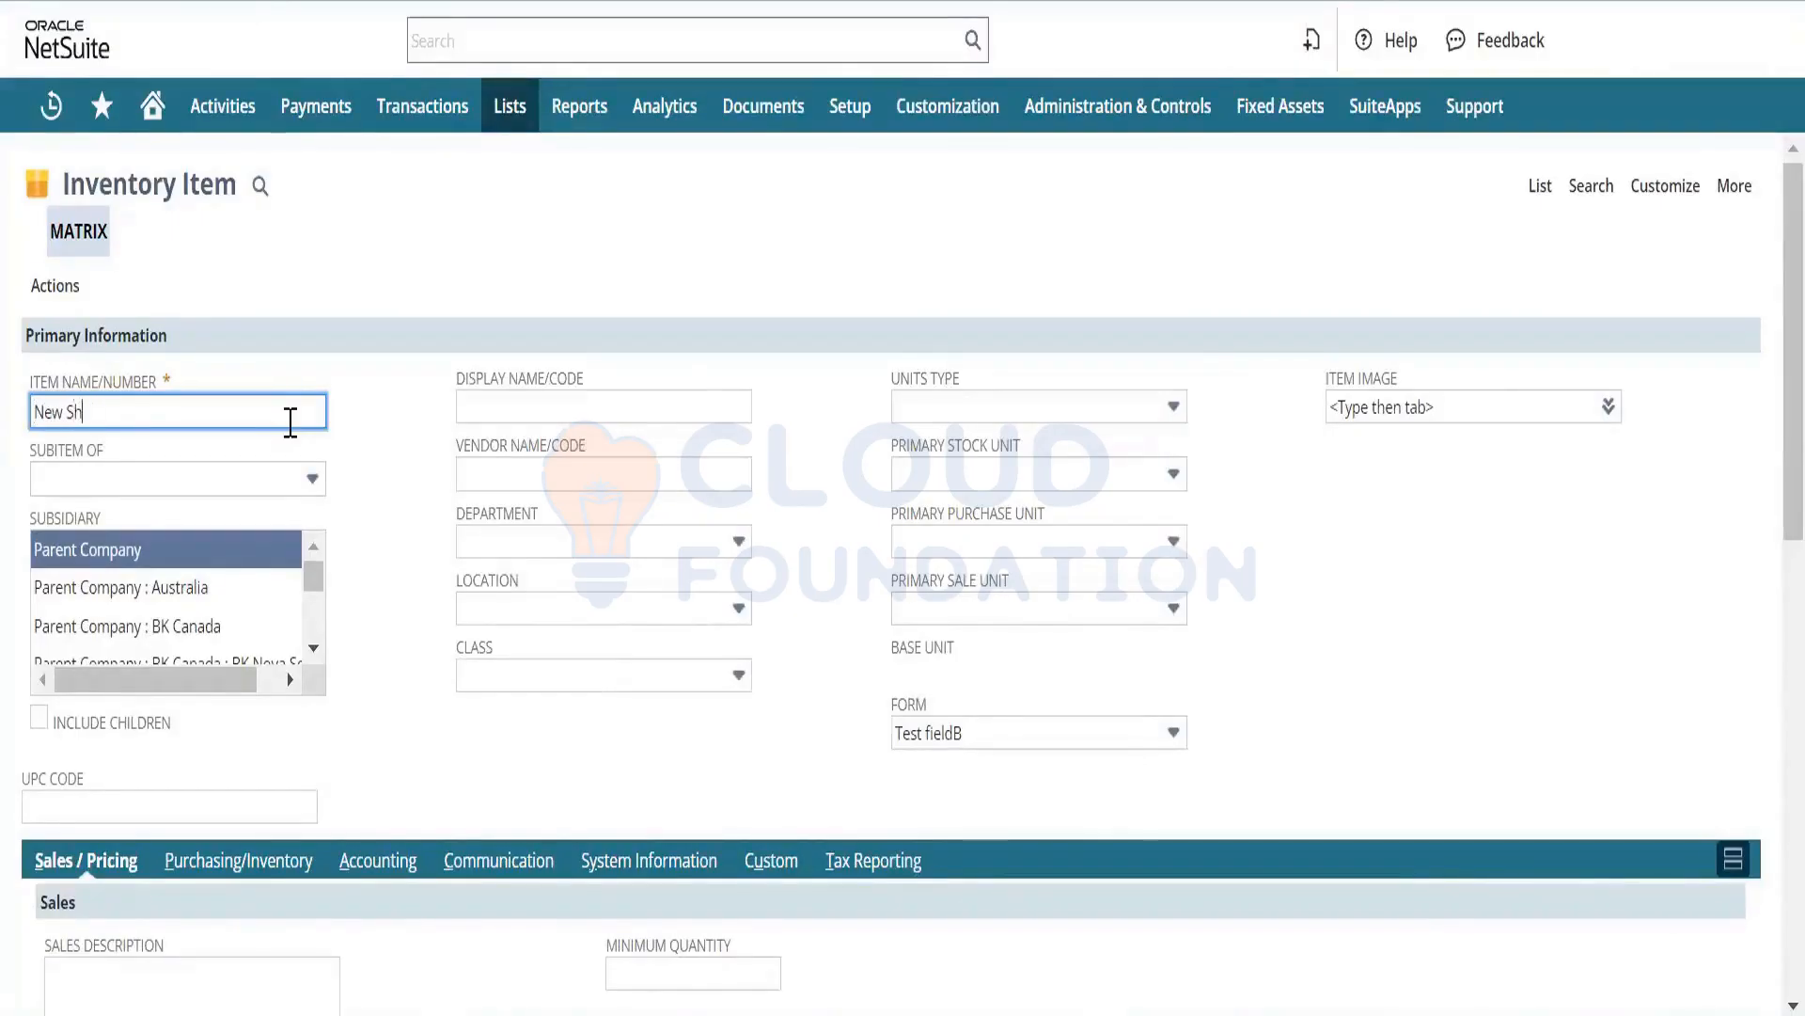
text(New Shirts - Peter England)
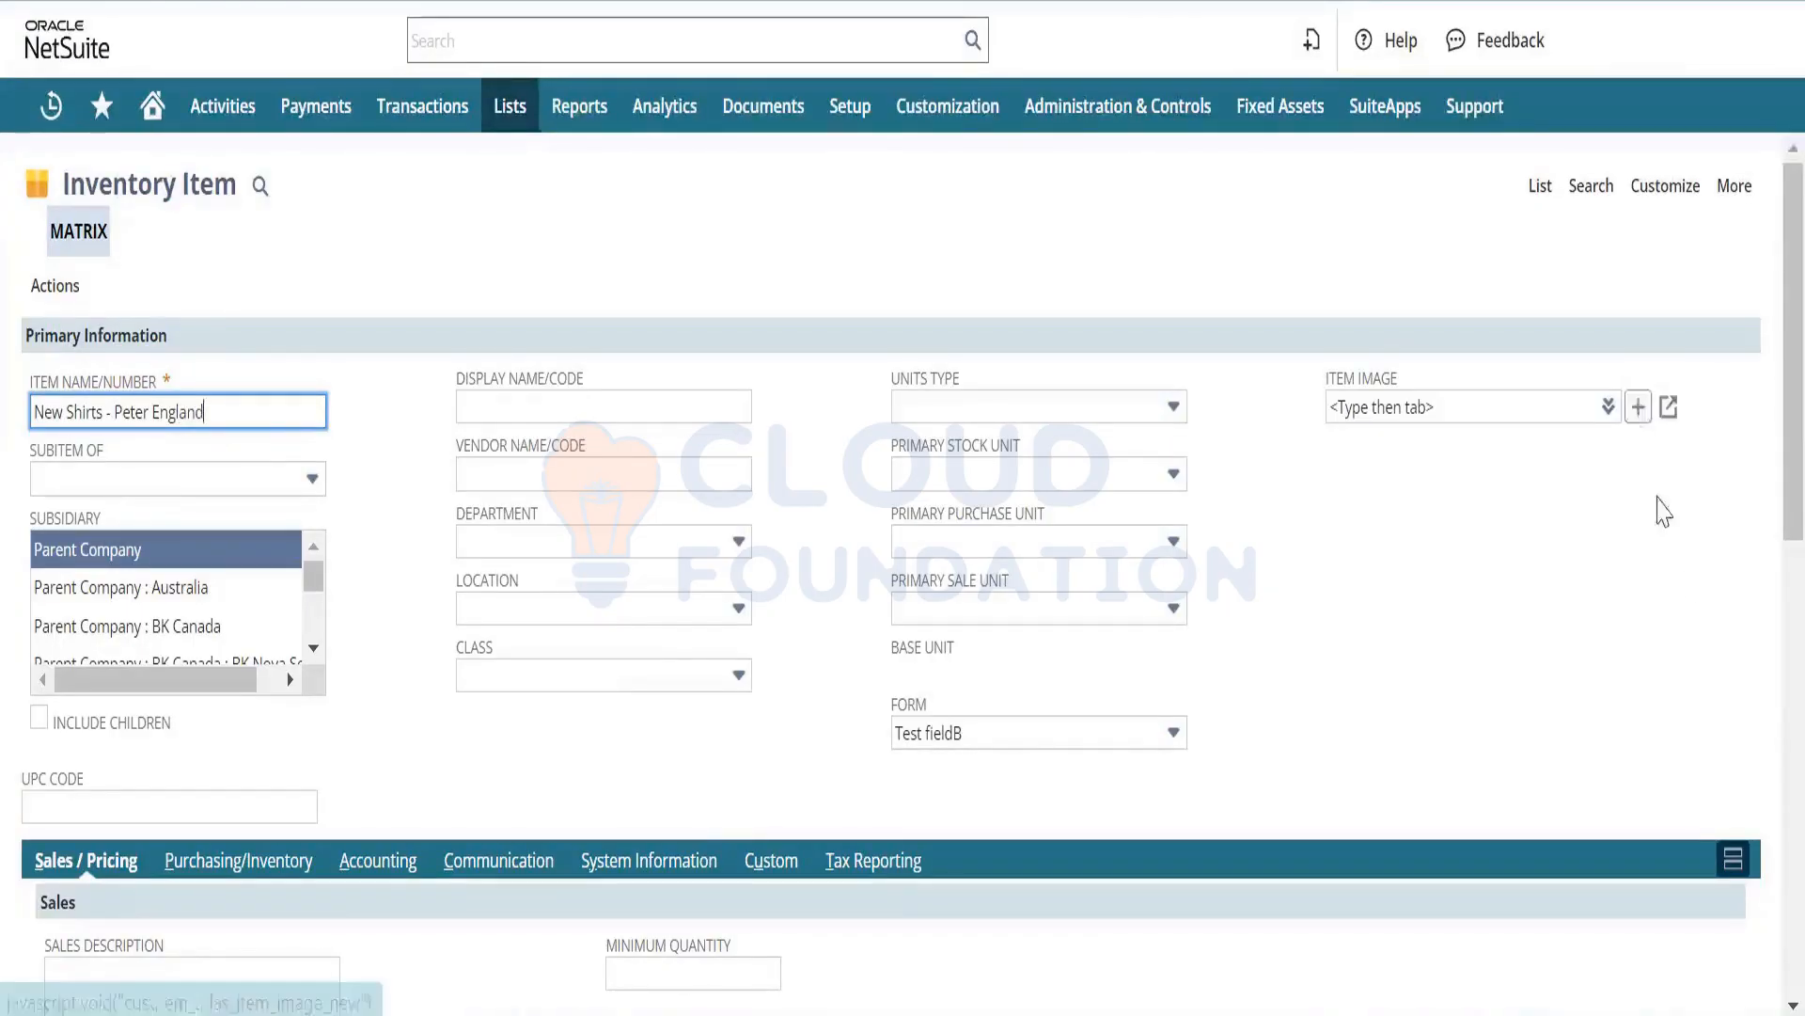
Set the item's tax schedule to Non Taxable in its accounting details.
scroll(1764, 513, down, 5)
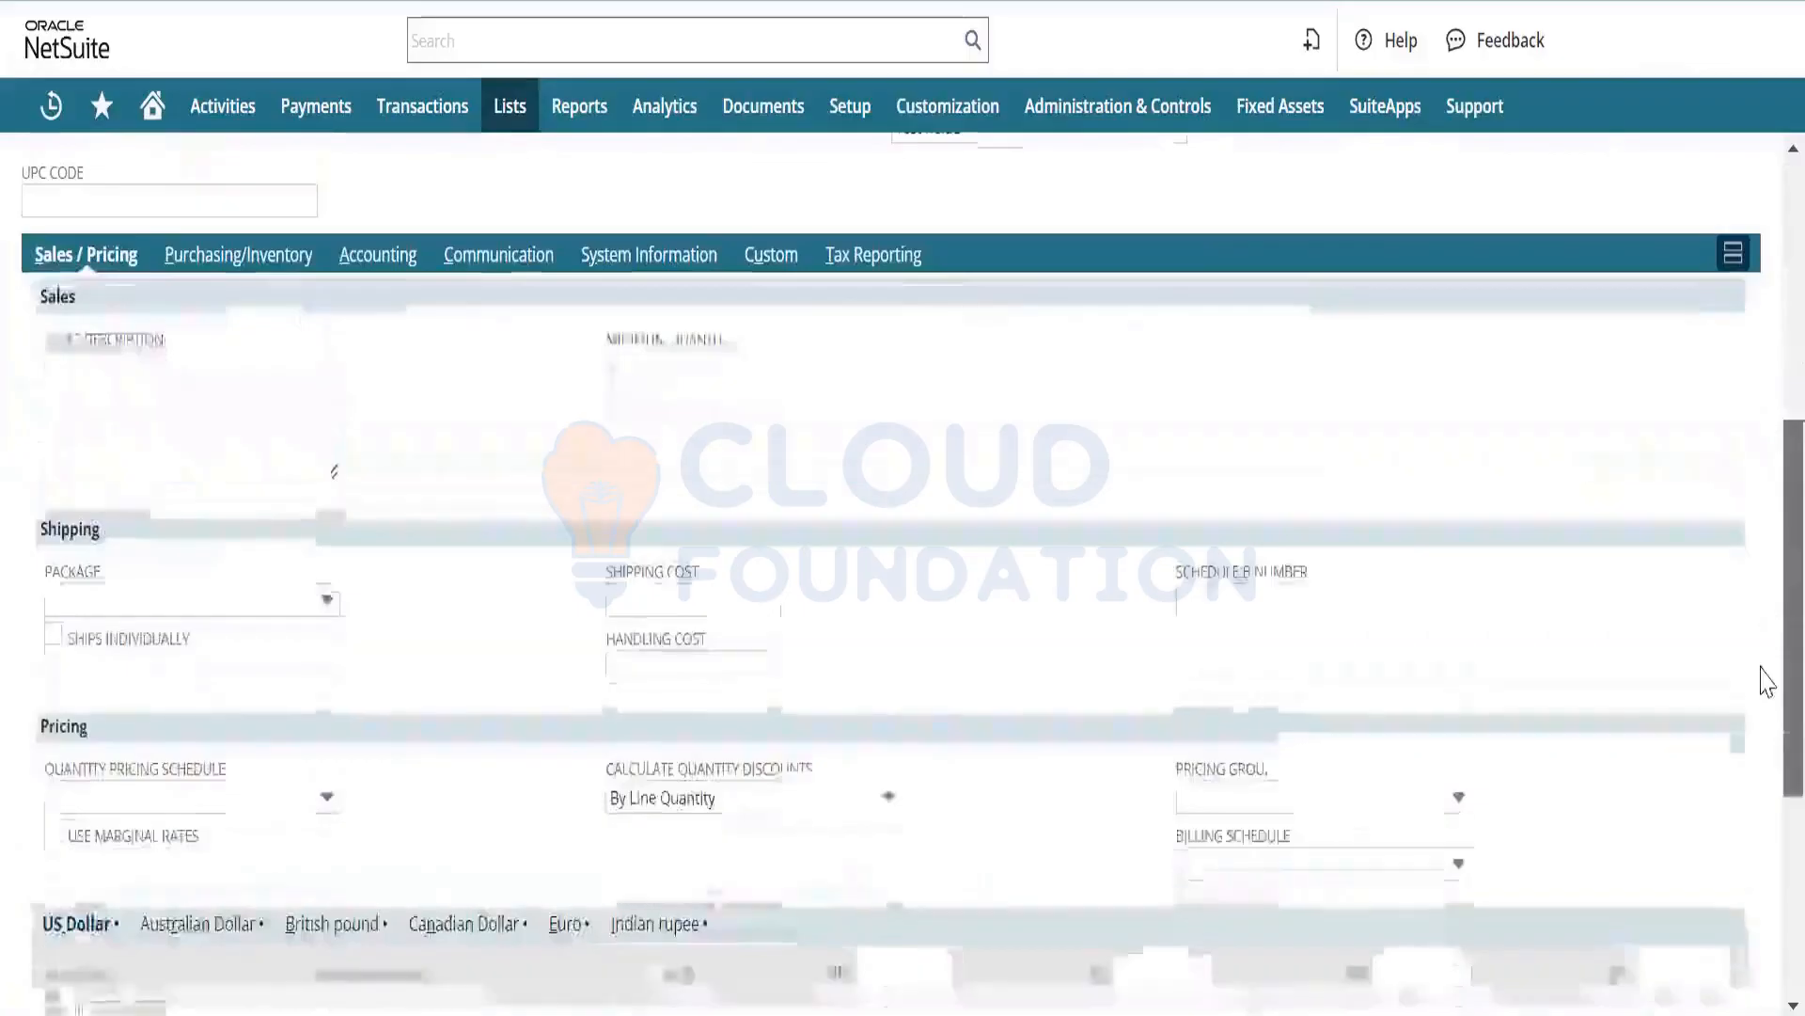
click(392, 271)
click(282, 635)
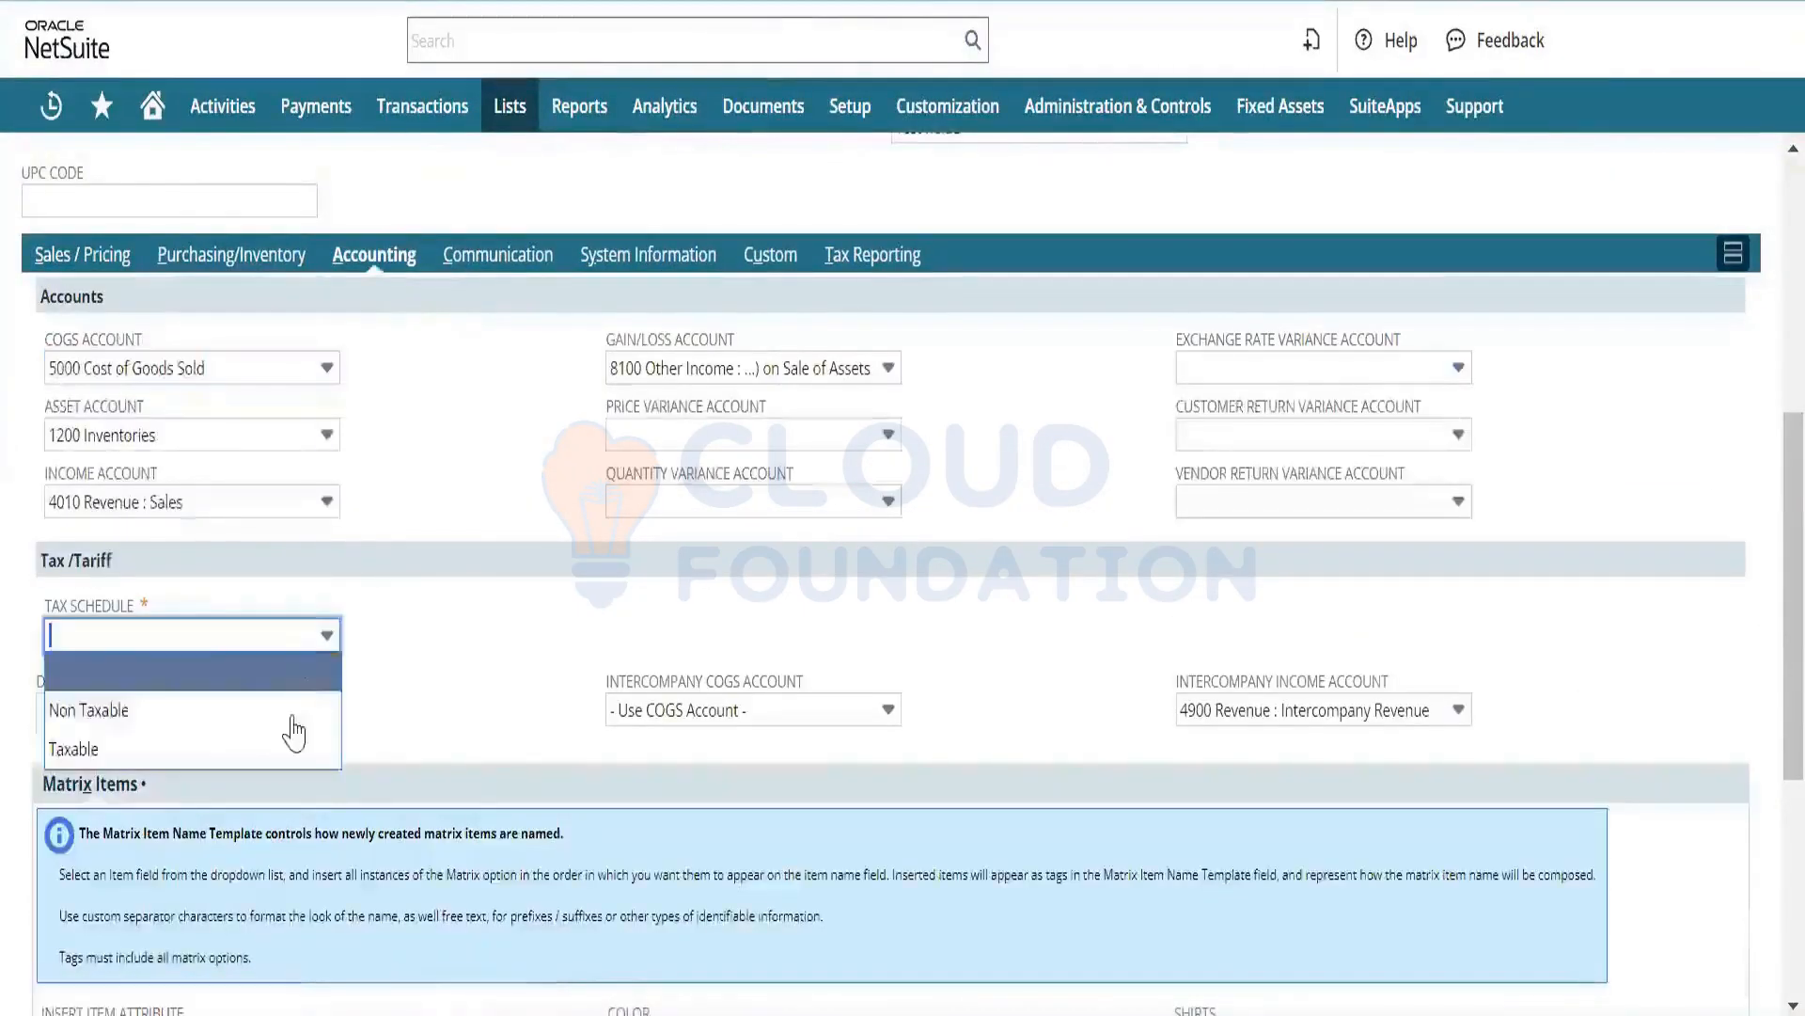
click(282, 706)
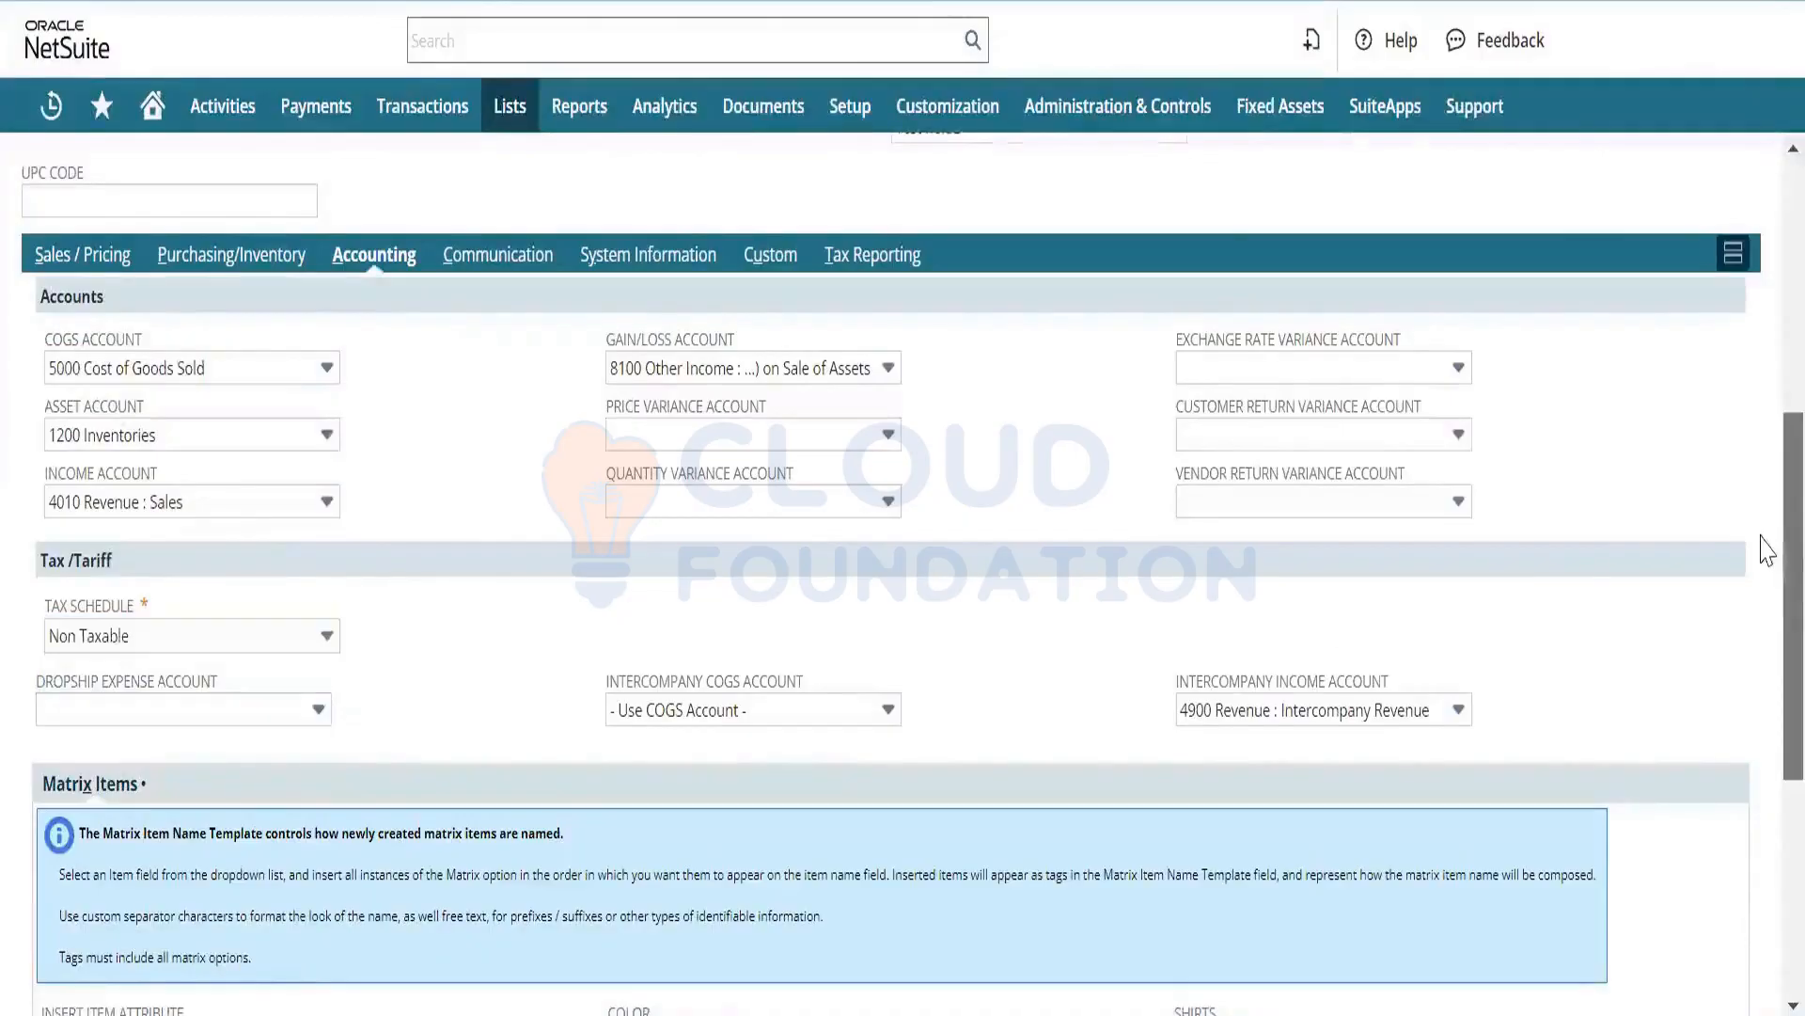
Insert the Color matrix option into the item name template and select the colors Blue, Grey and Red.
drag(1768, 550, 1768, 761)
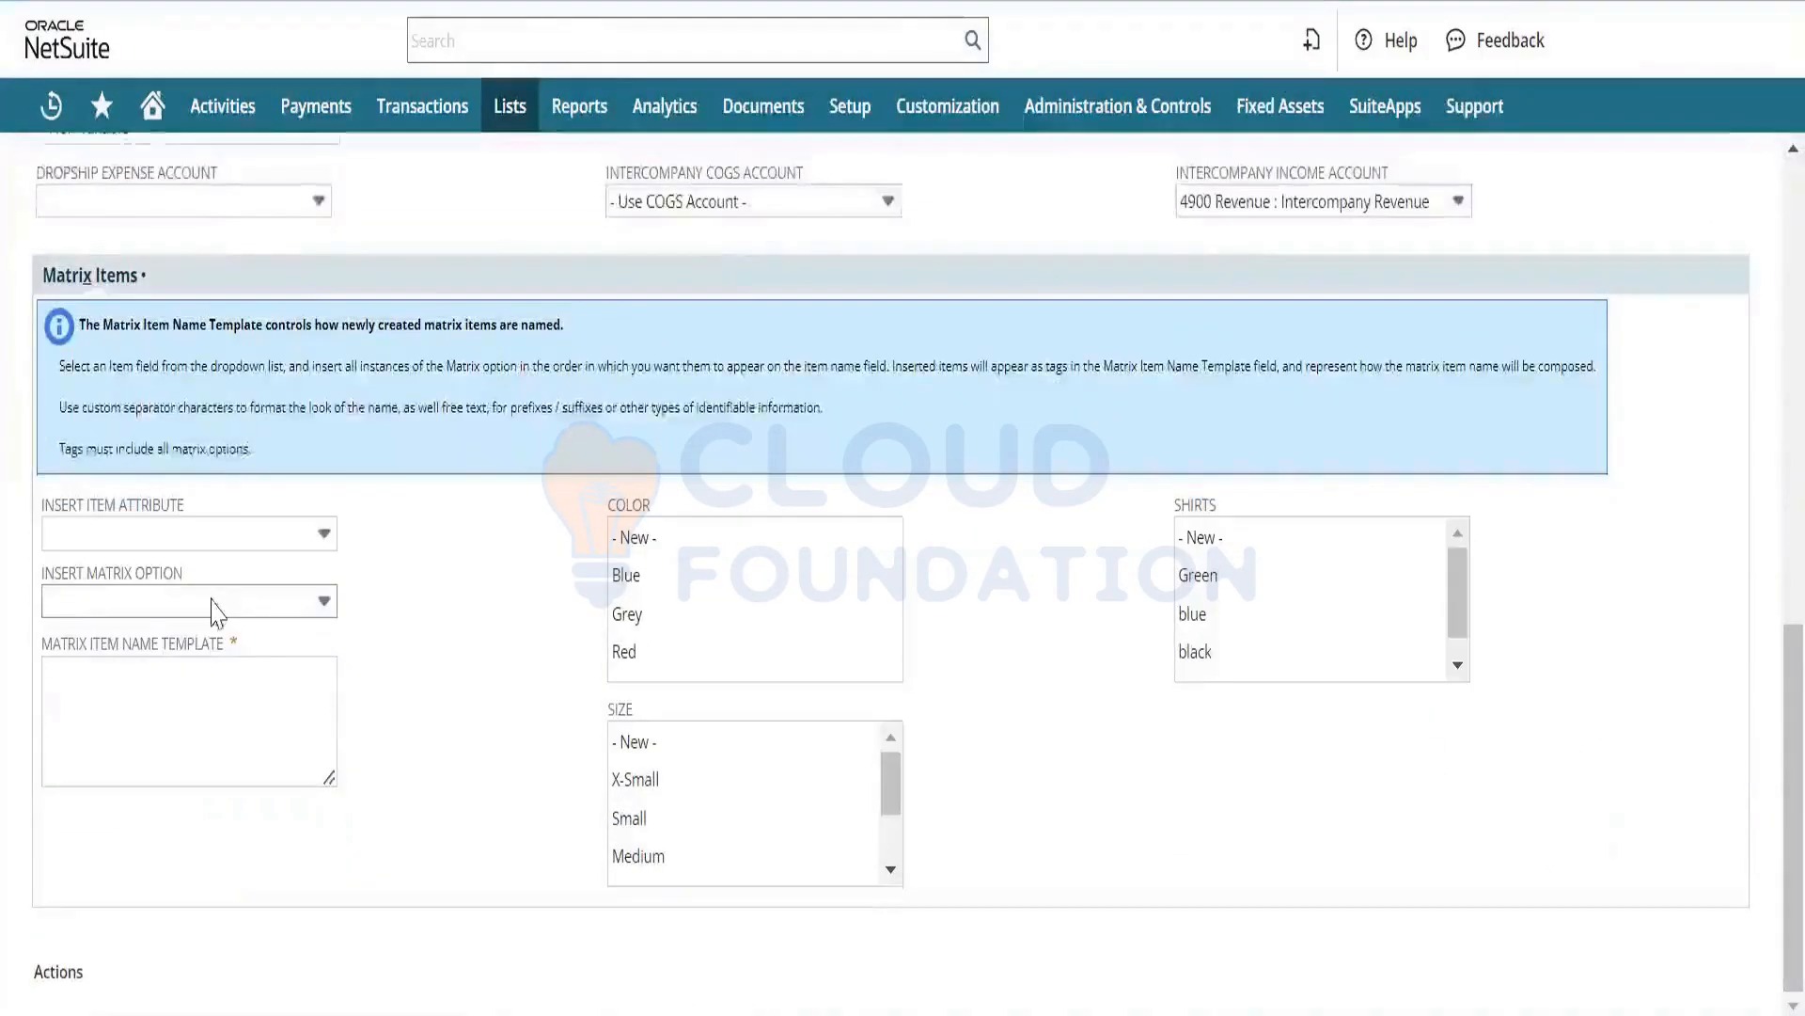
click(223, 690)
click(282, 603)
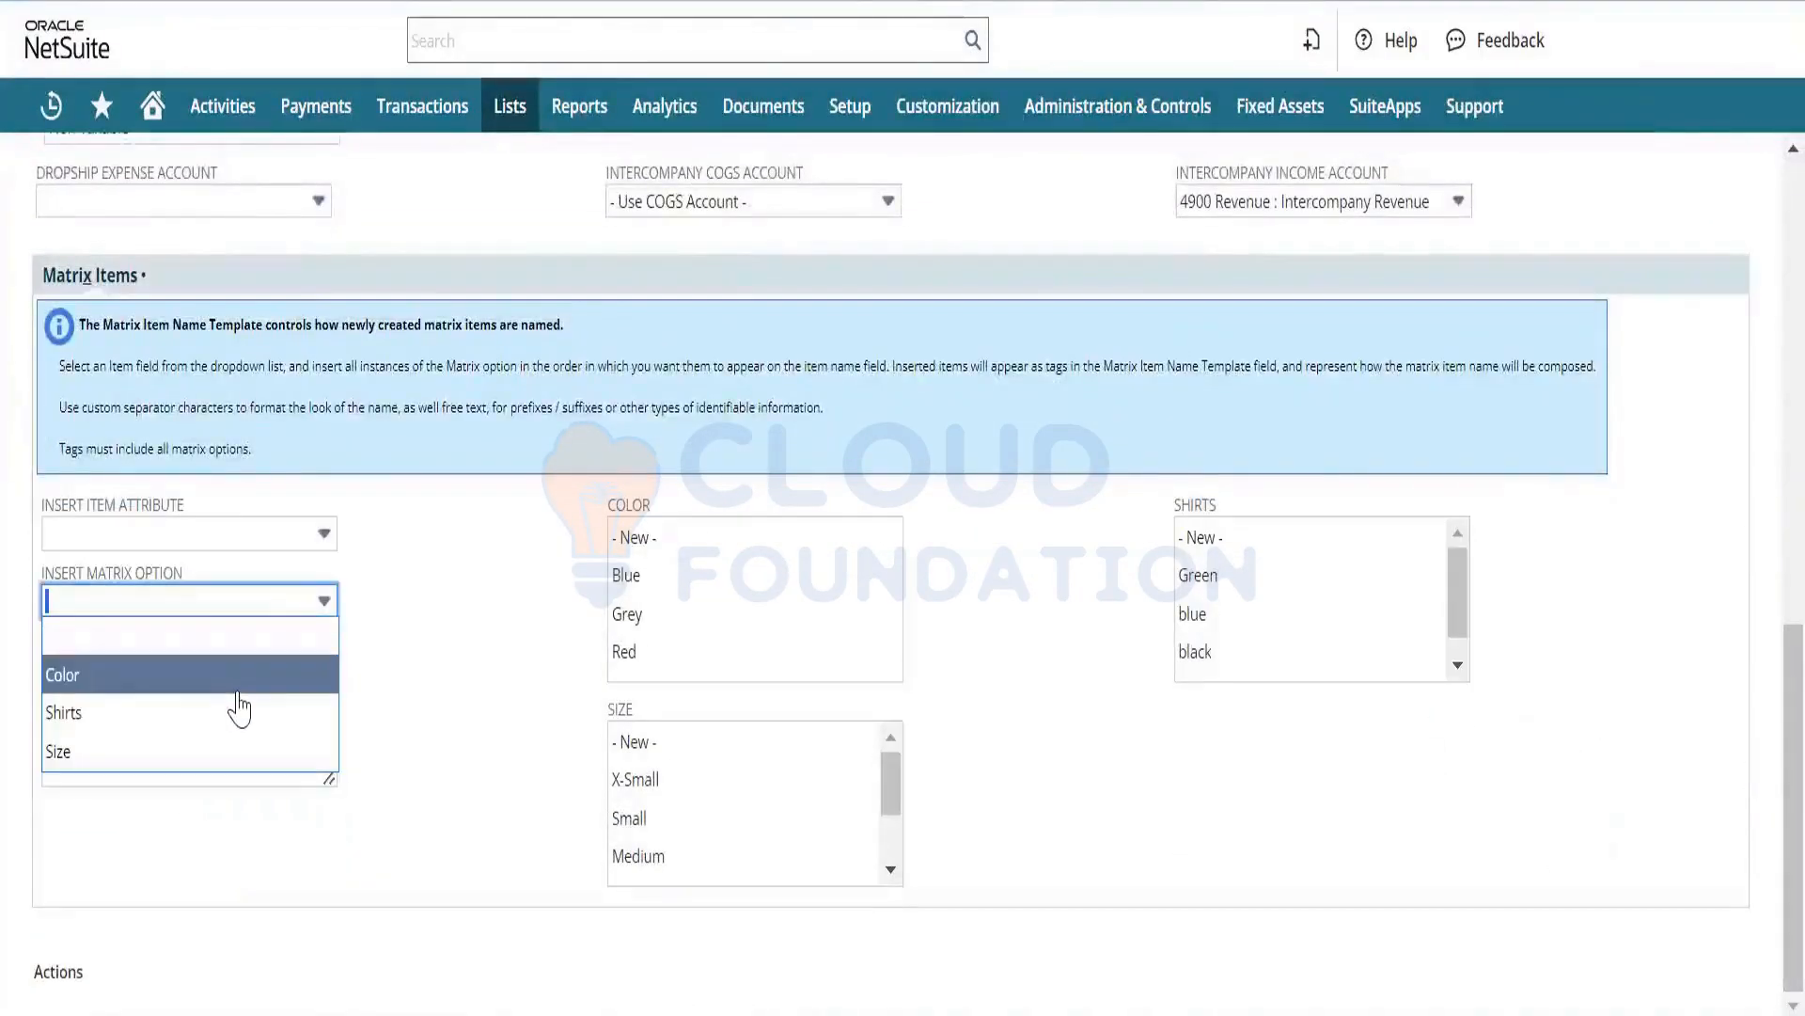
click(238, 693)
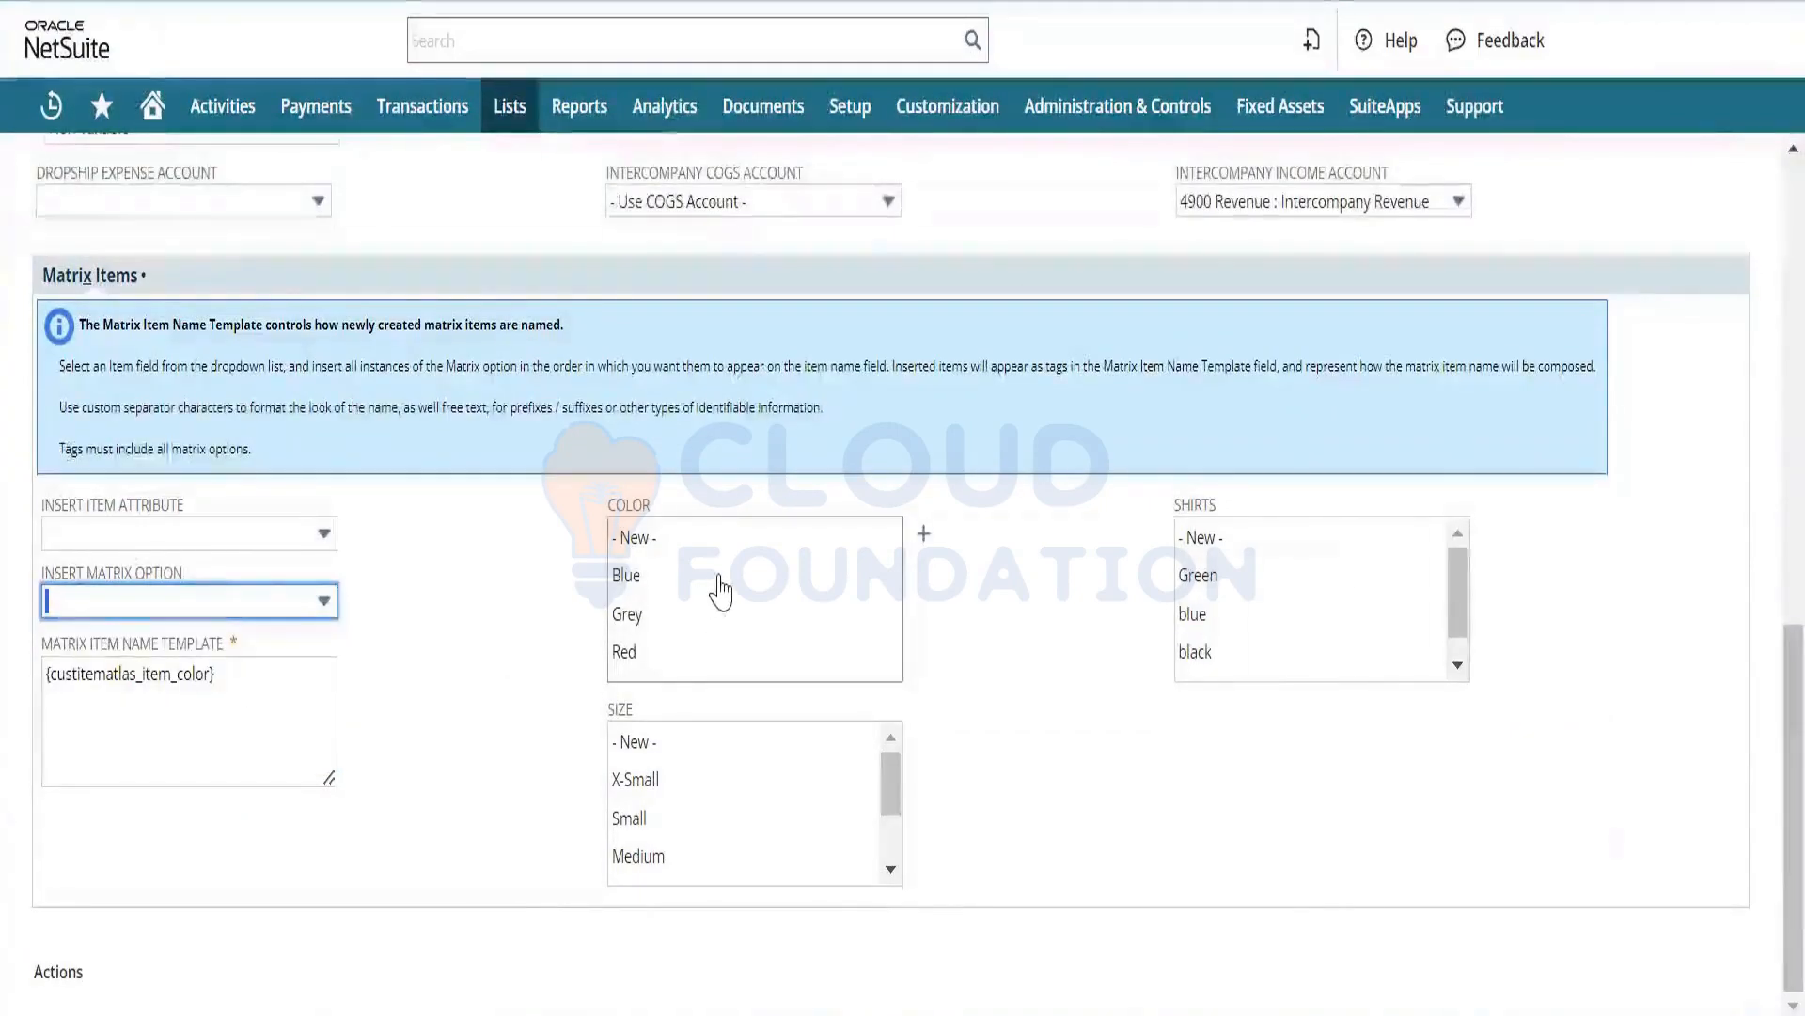
drag(721, 590, 721, 669)
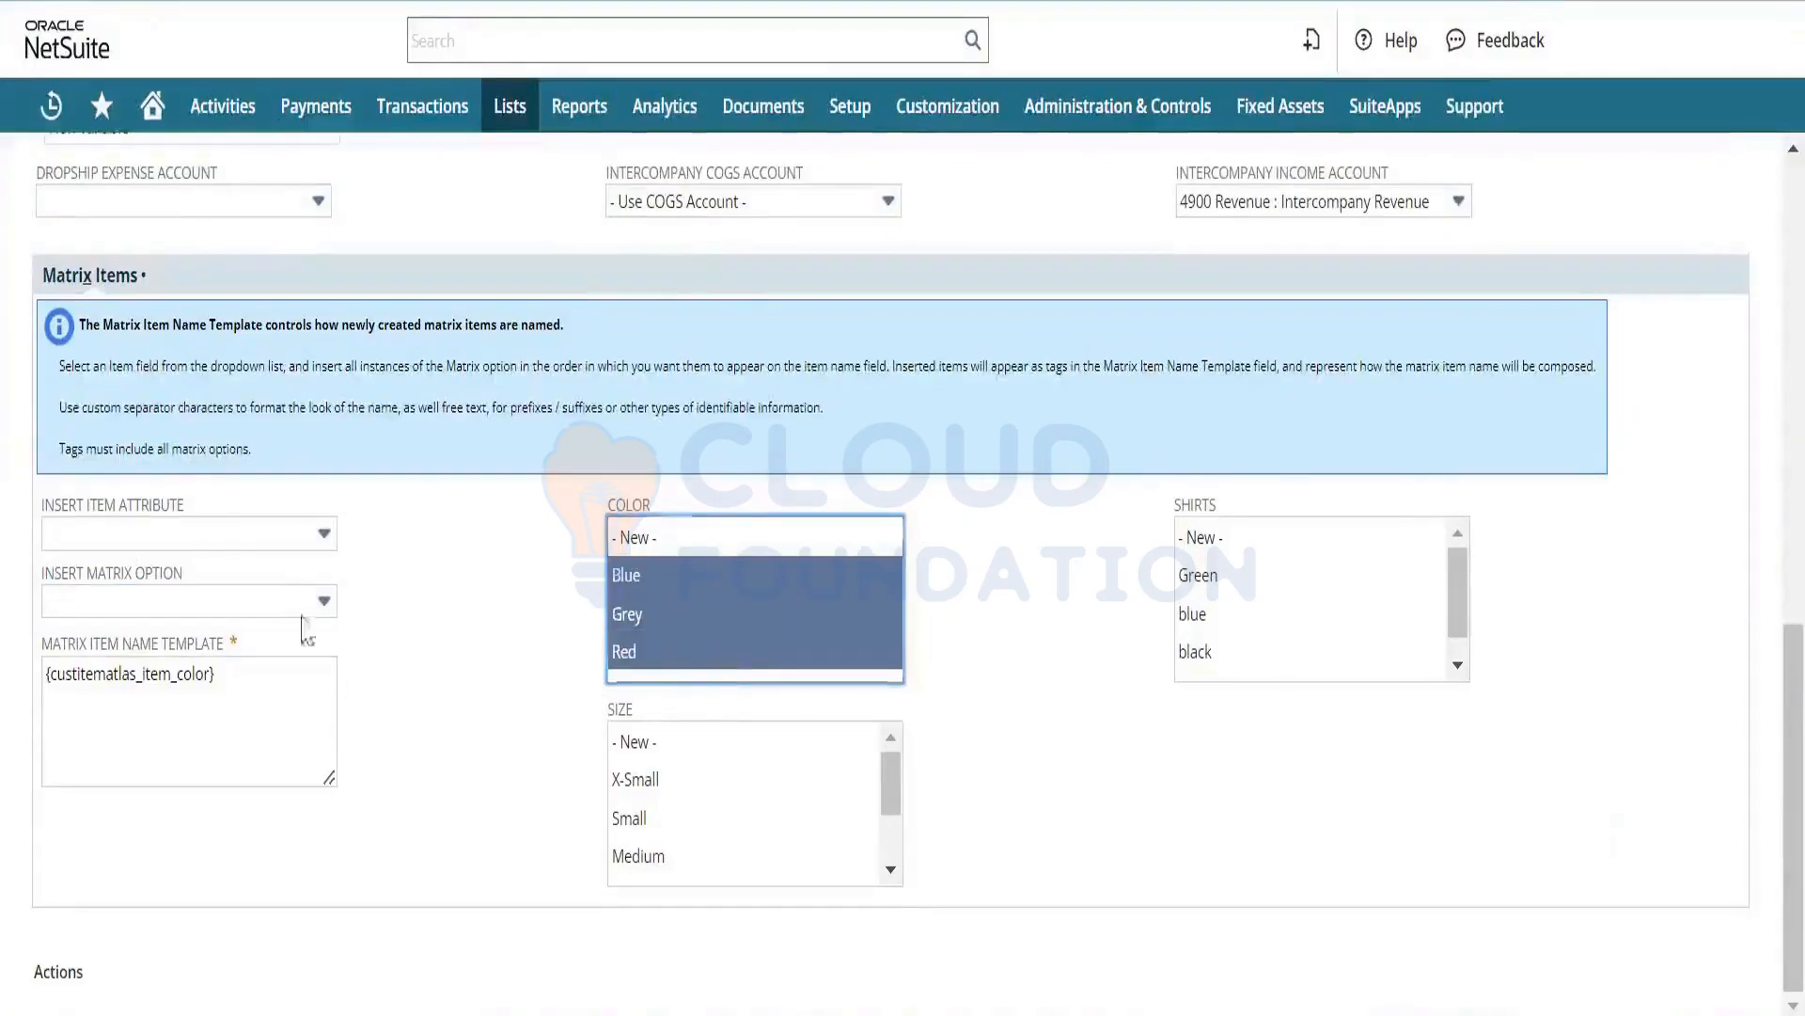
Add the Size matrix option to the item name template and select the sizes X-Small, Small and Medium.
click(299, 607)
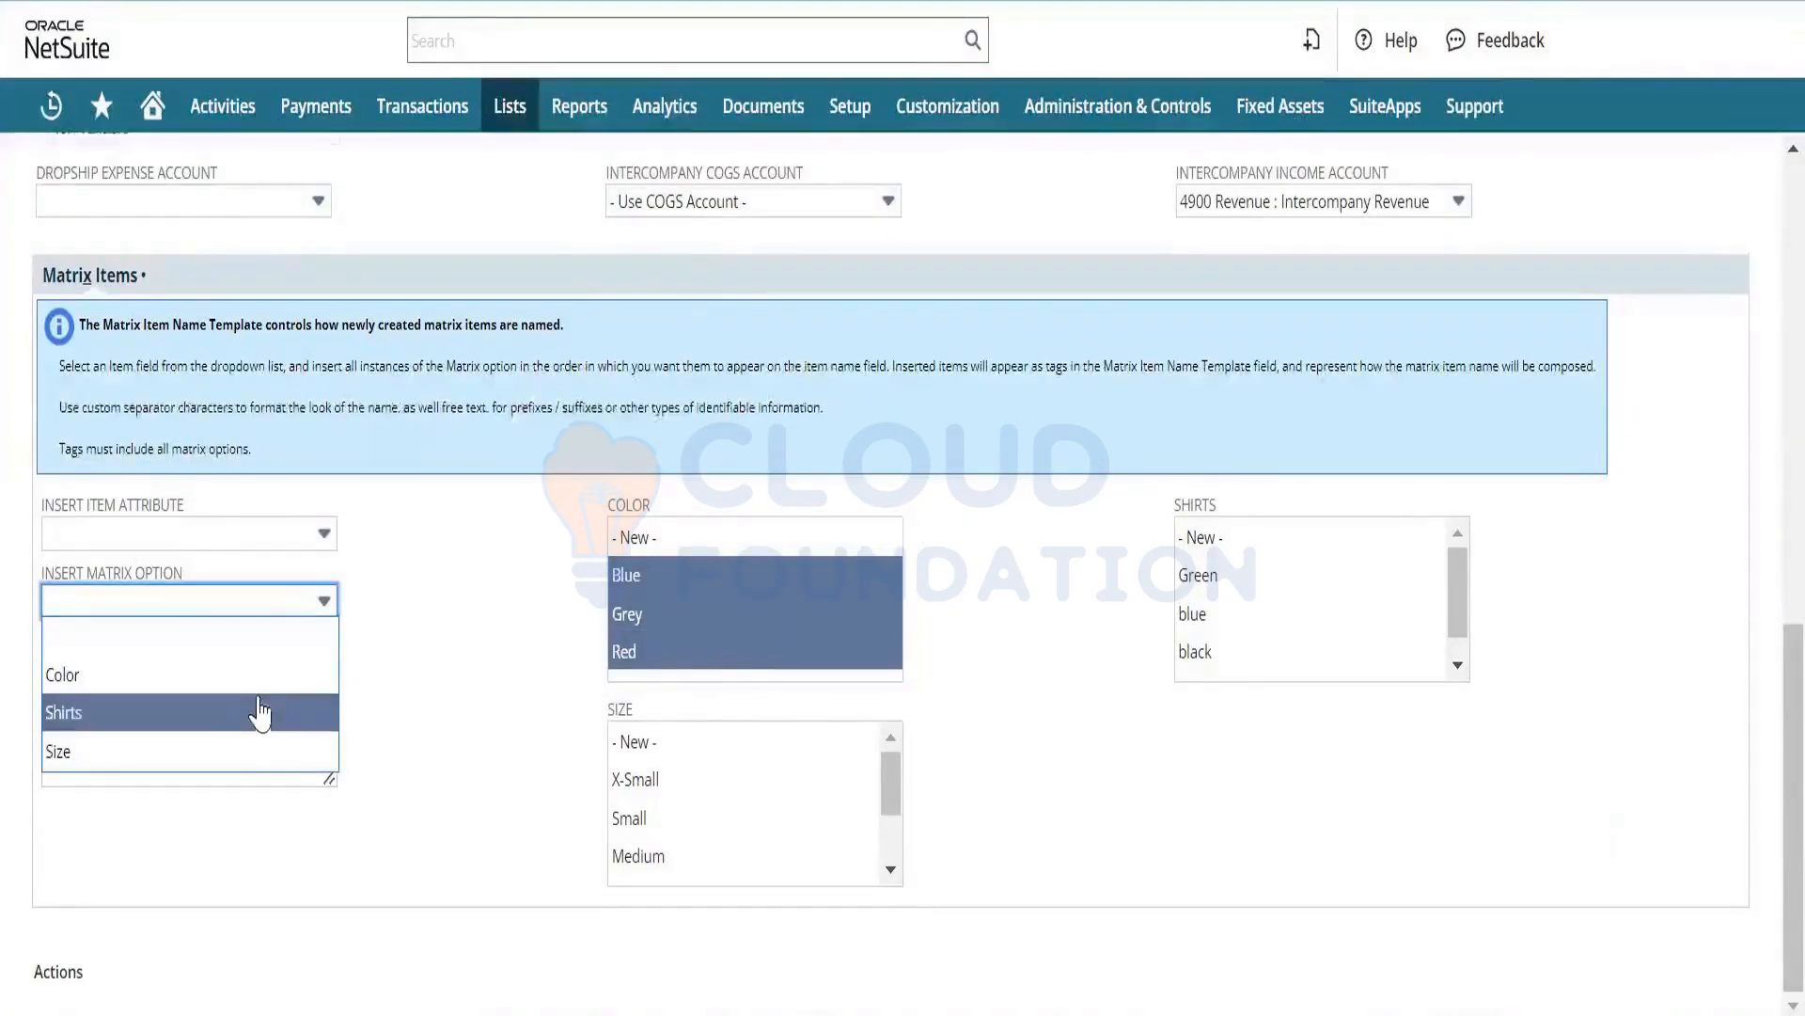
click(263, 752)
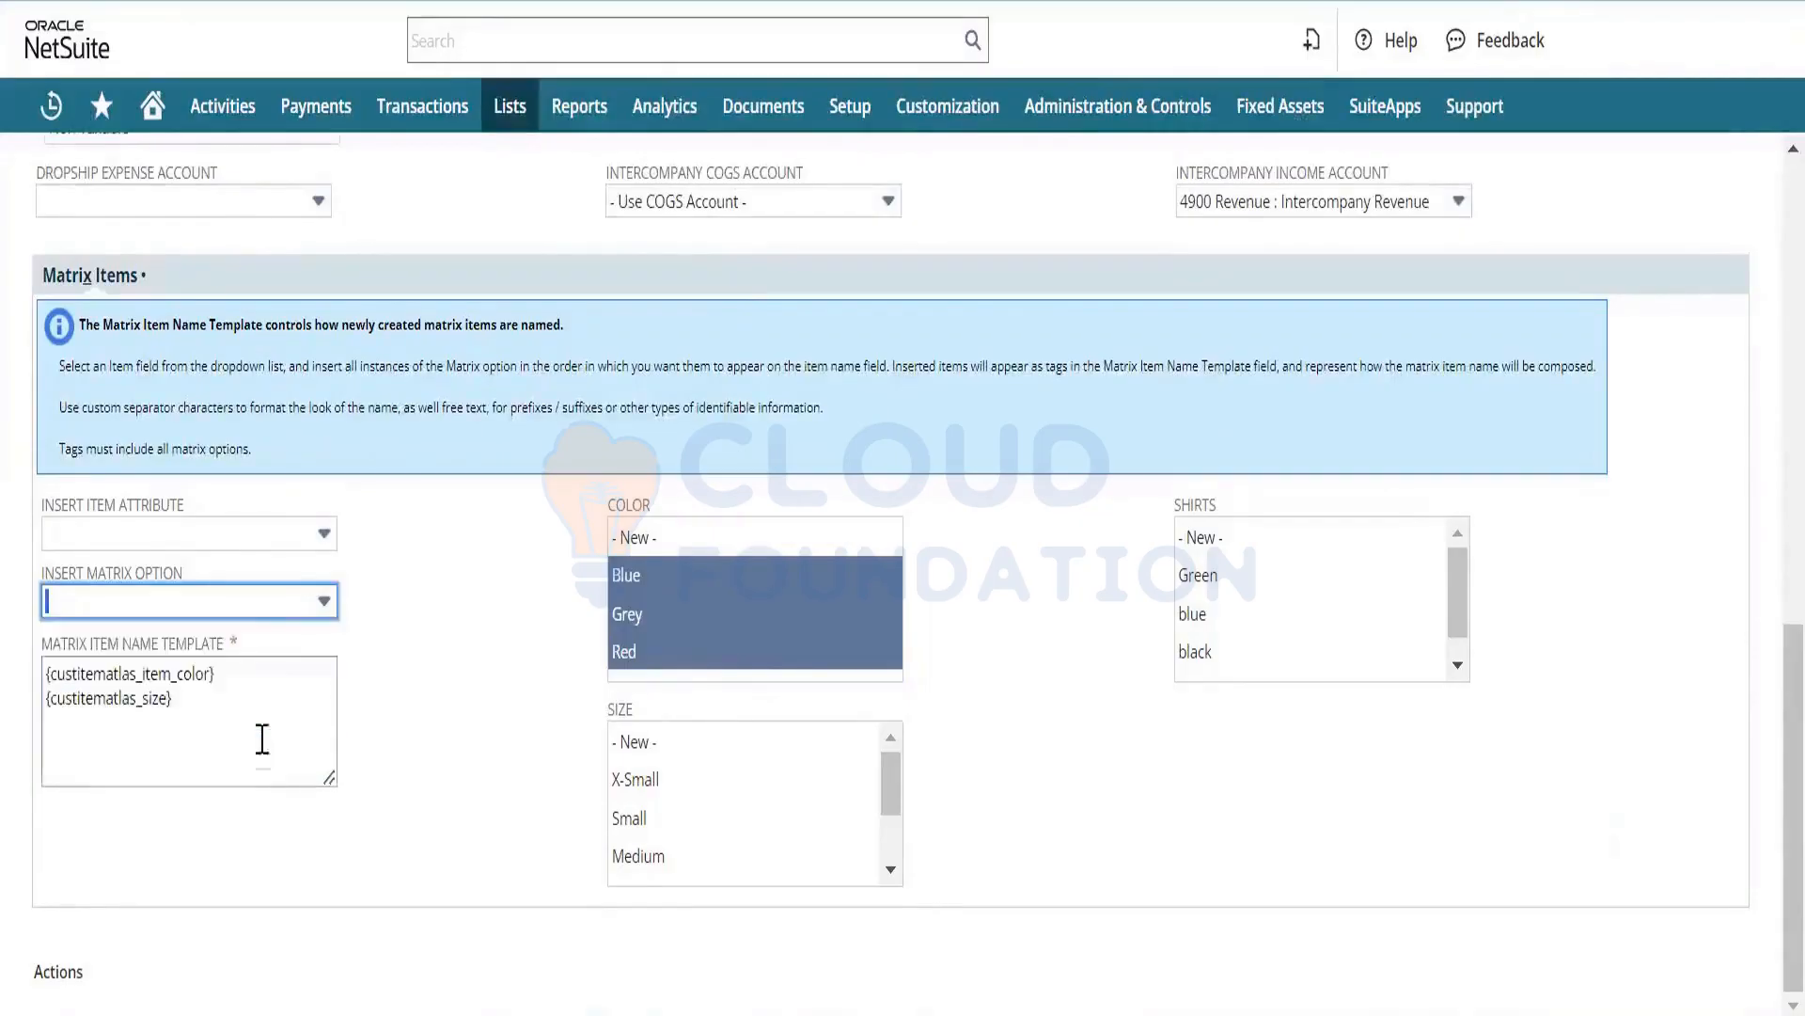
click(701, 785)
ctrl+click(703, 859)
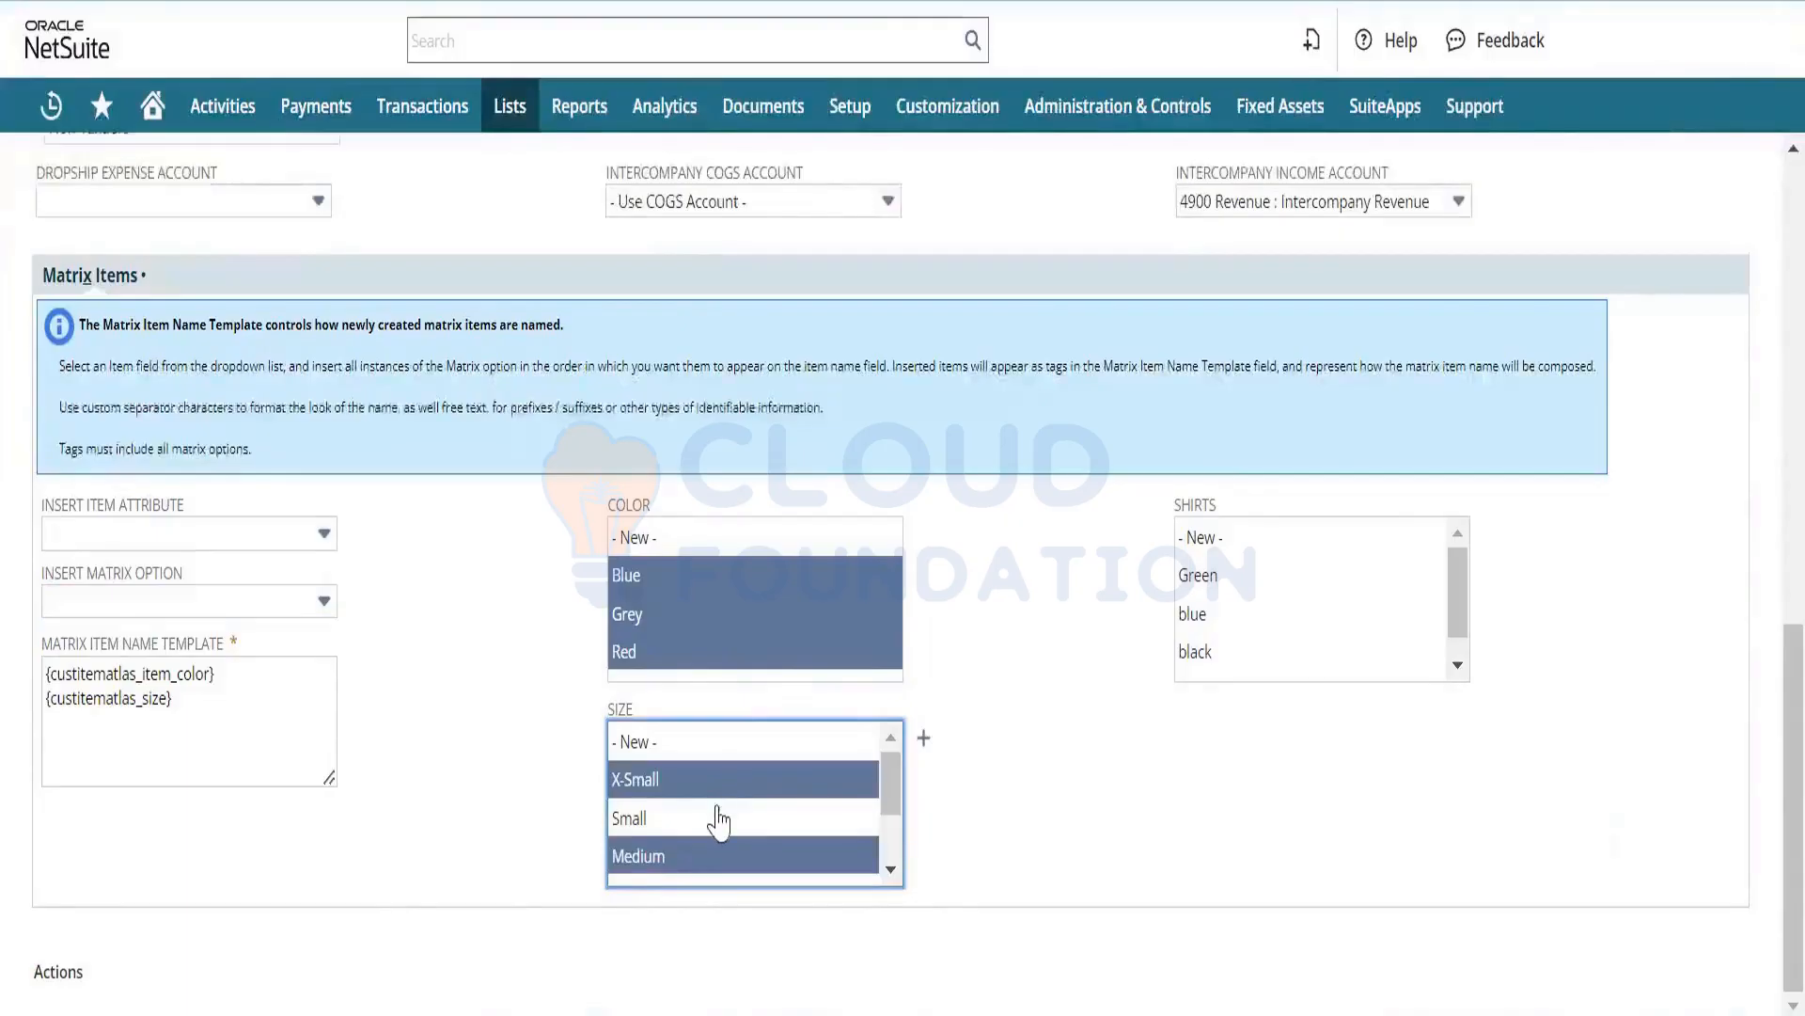
click(720, 820)
ctrl+click(782, 793)
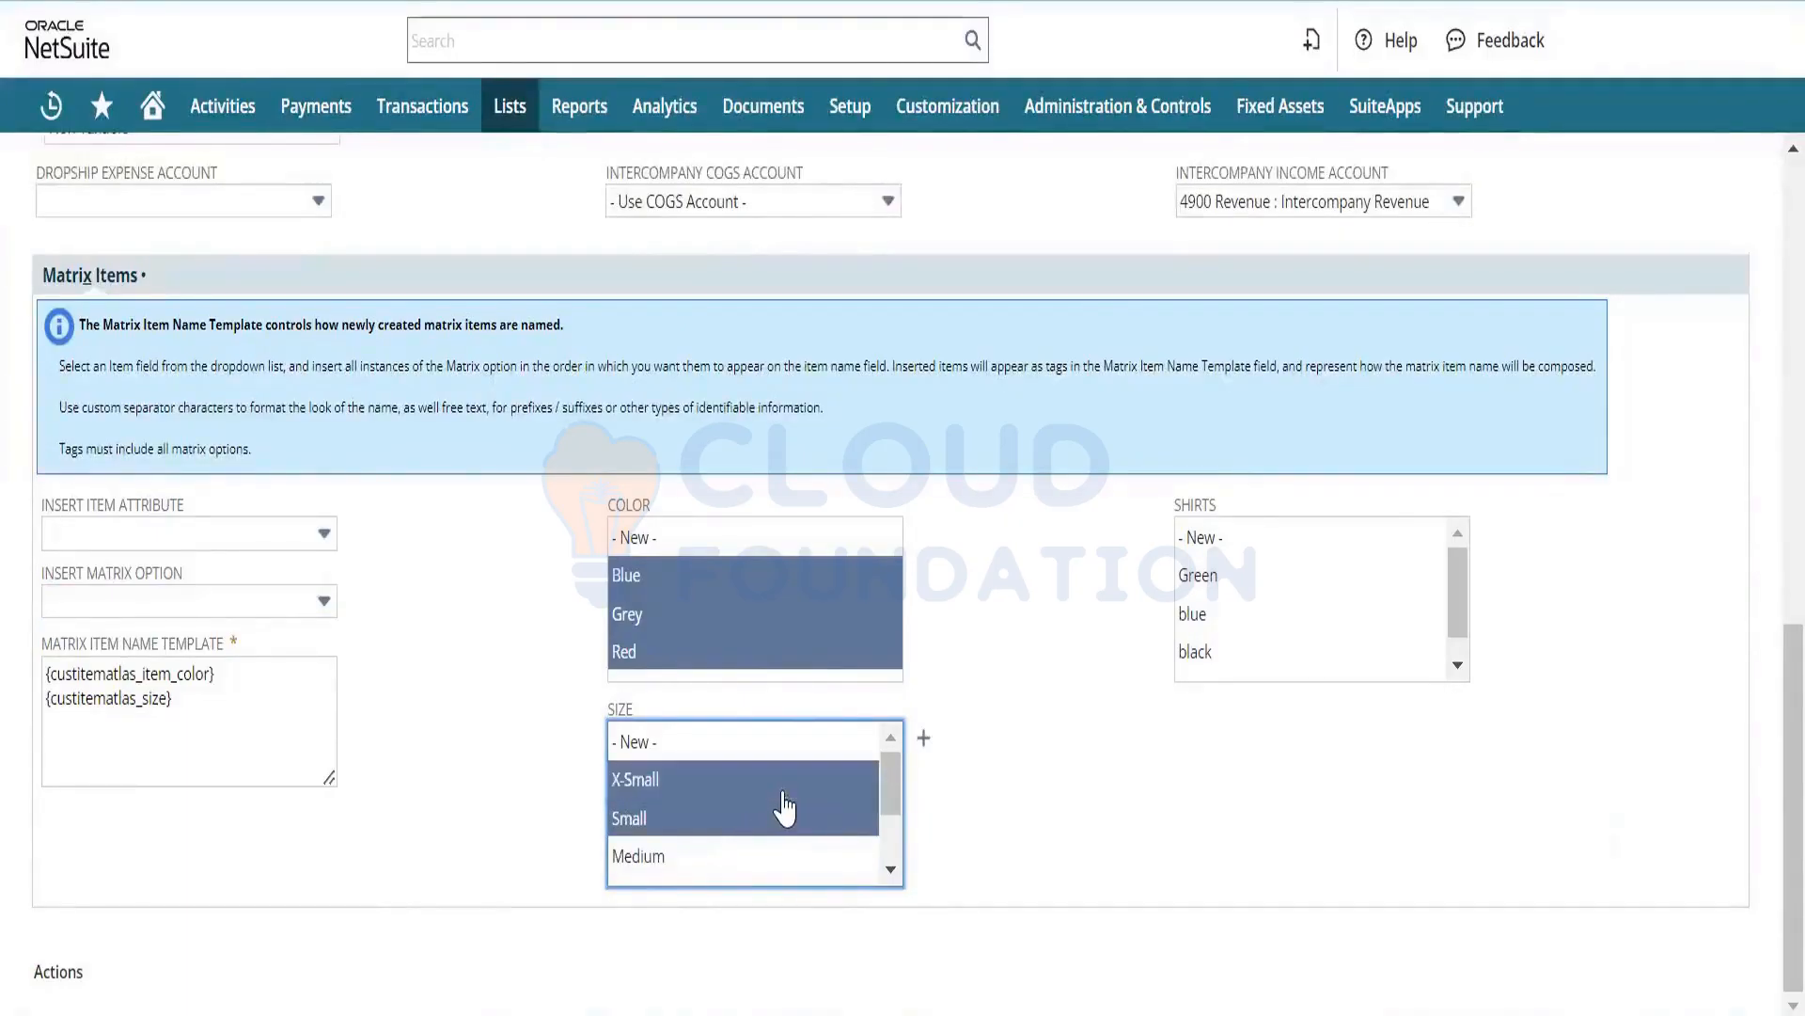
ctrl+click(770, 846)
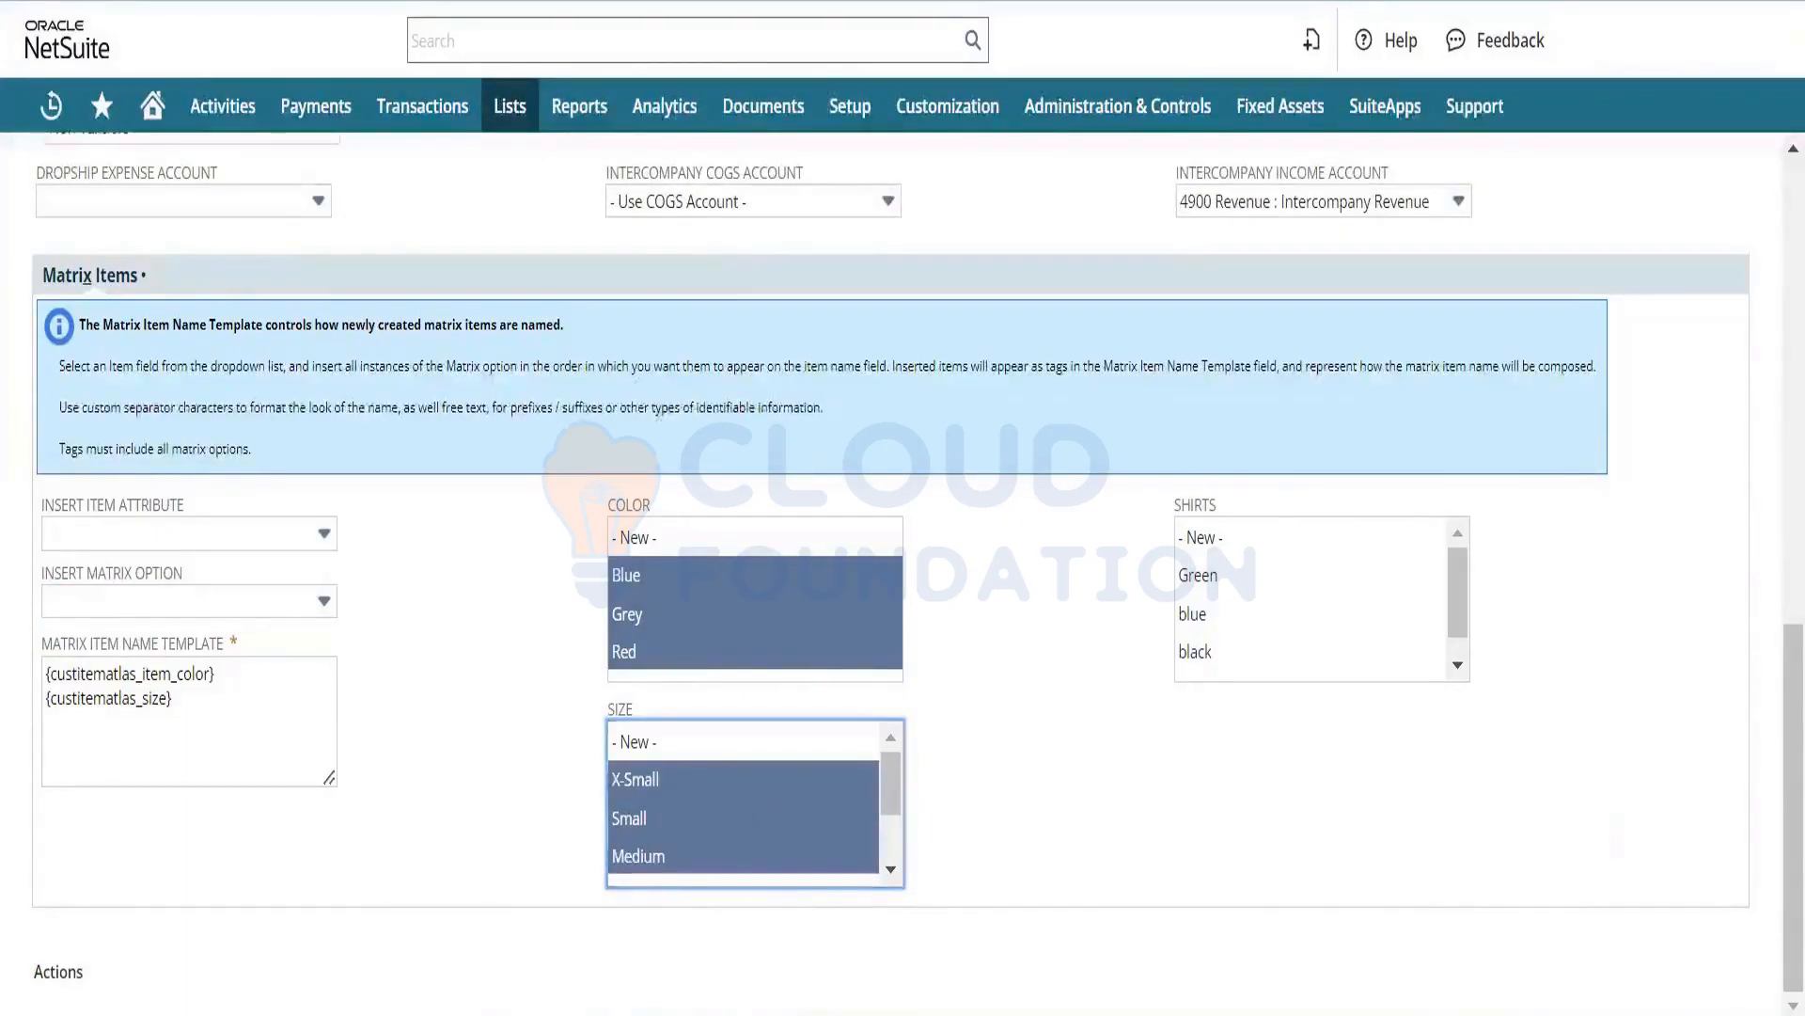
Save the matrix item to generate its subitems and return to the item record after the mass update.
scroll(1765, 818, up, 5)
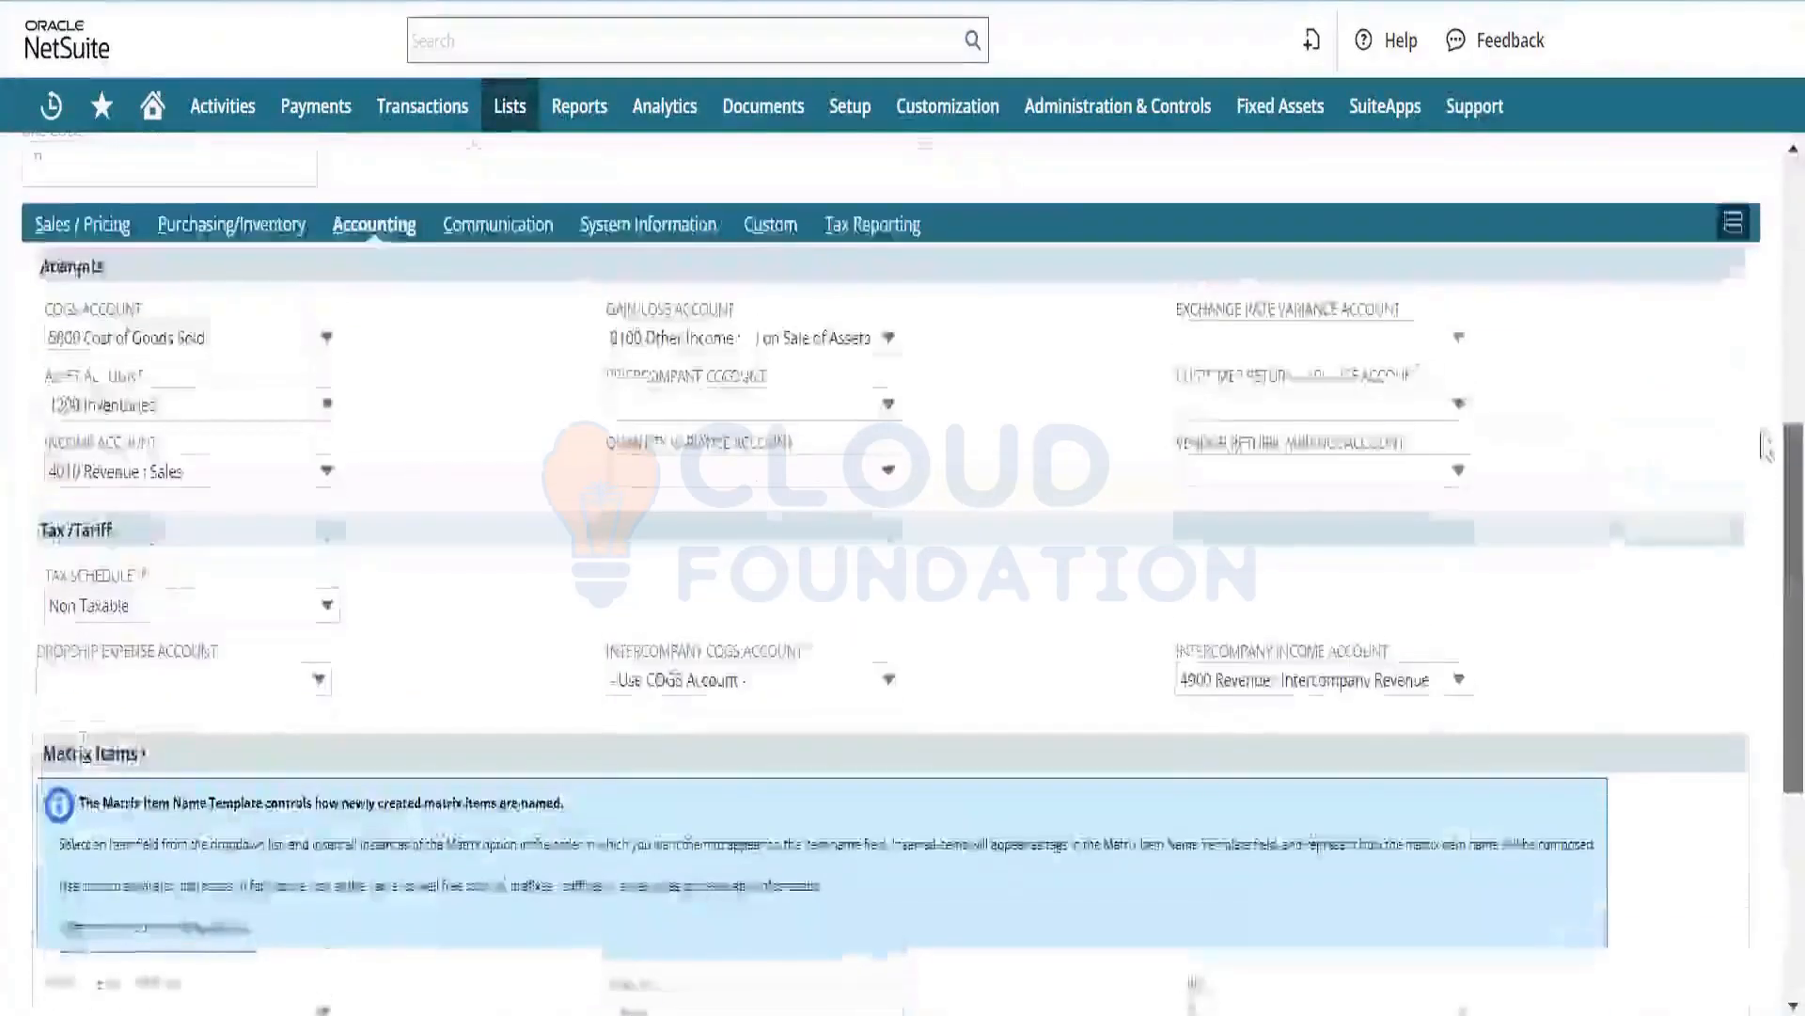
drag(1763, 432, 1762, 196)
mouse_move(52, 282)
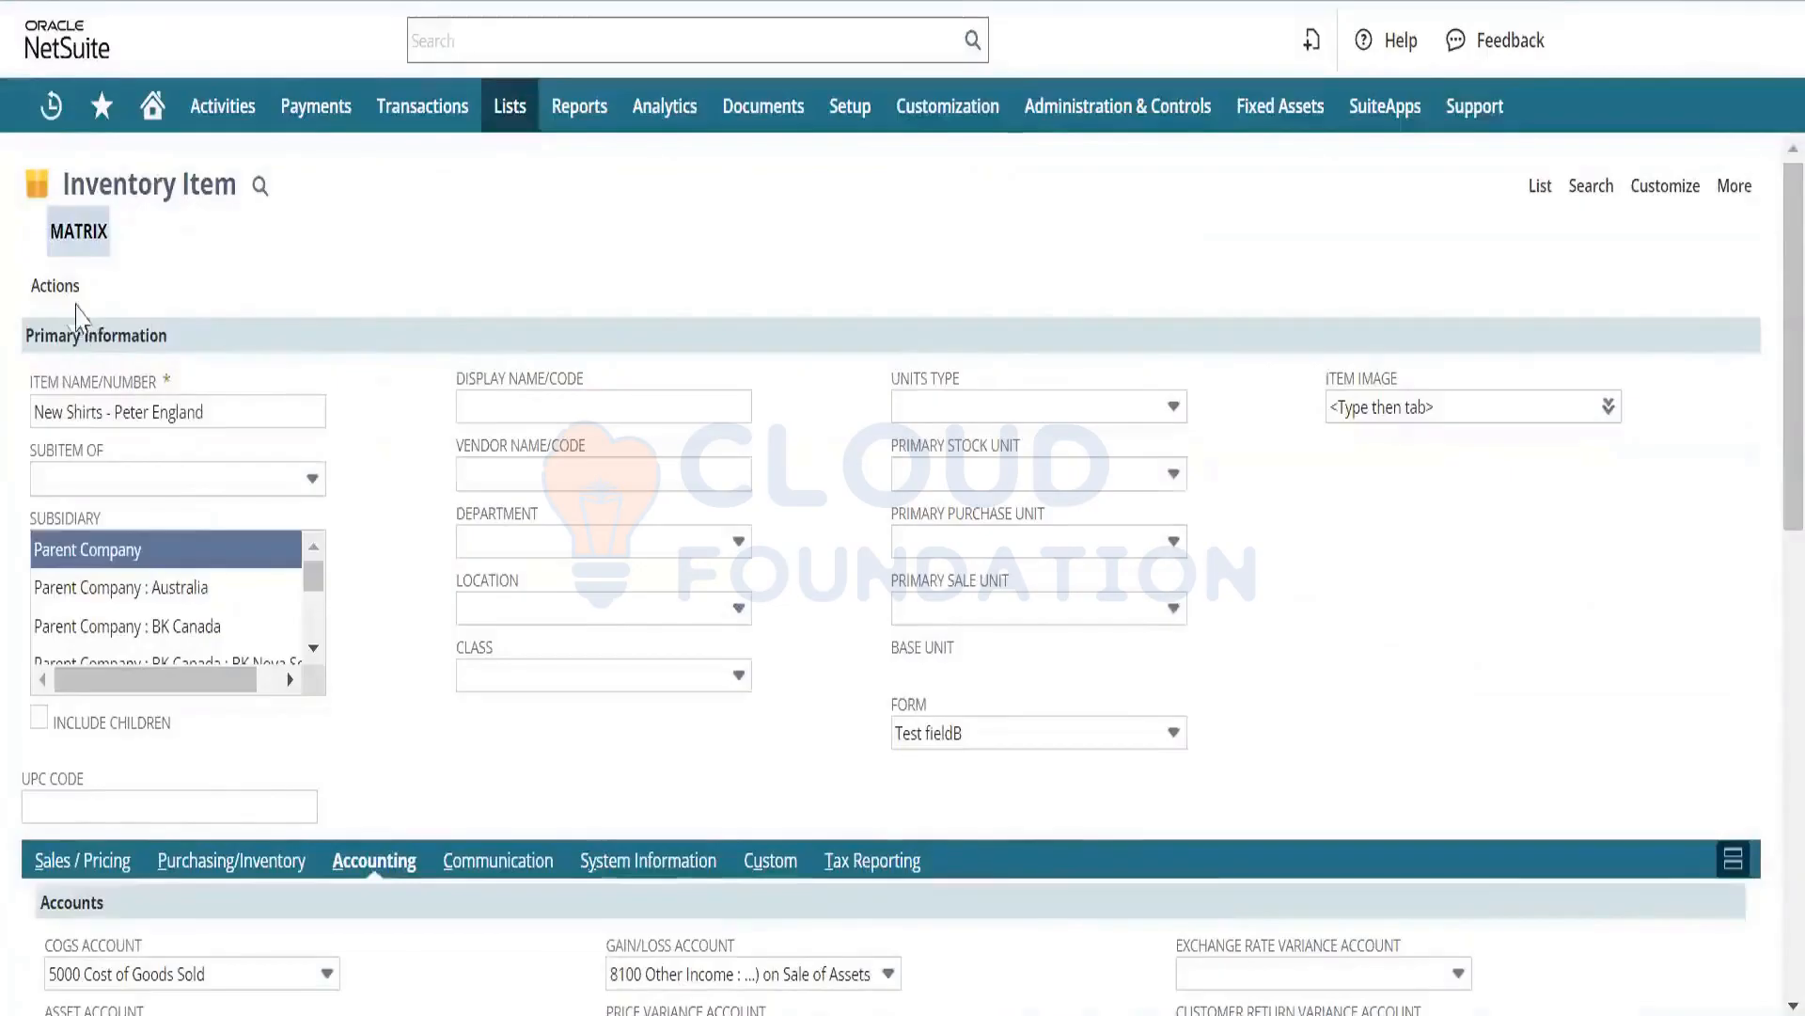
click(82, 331)
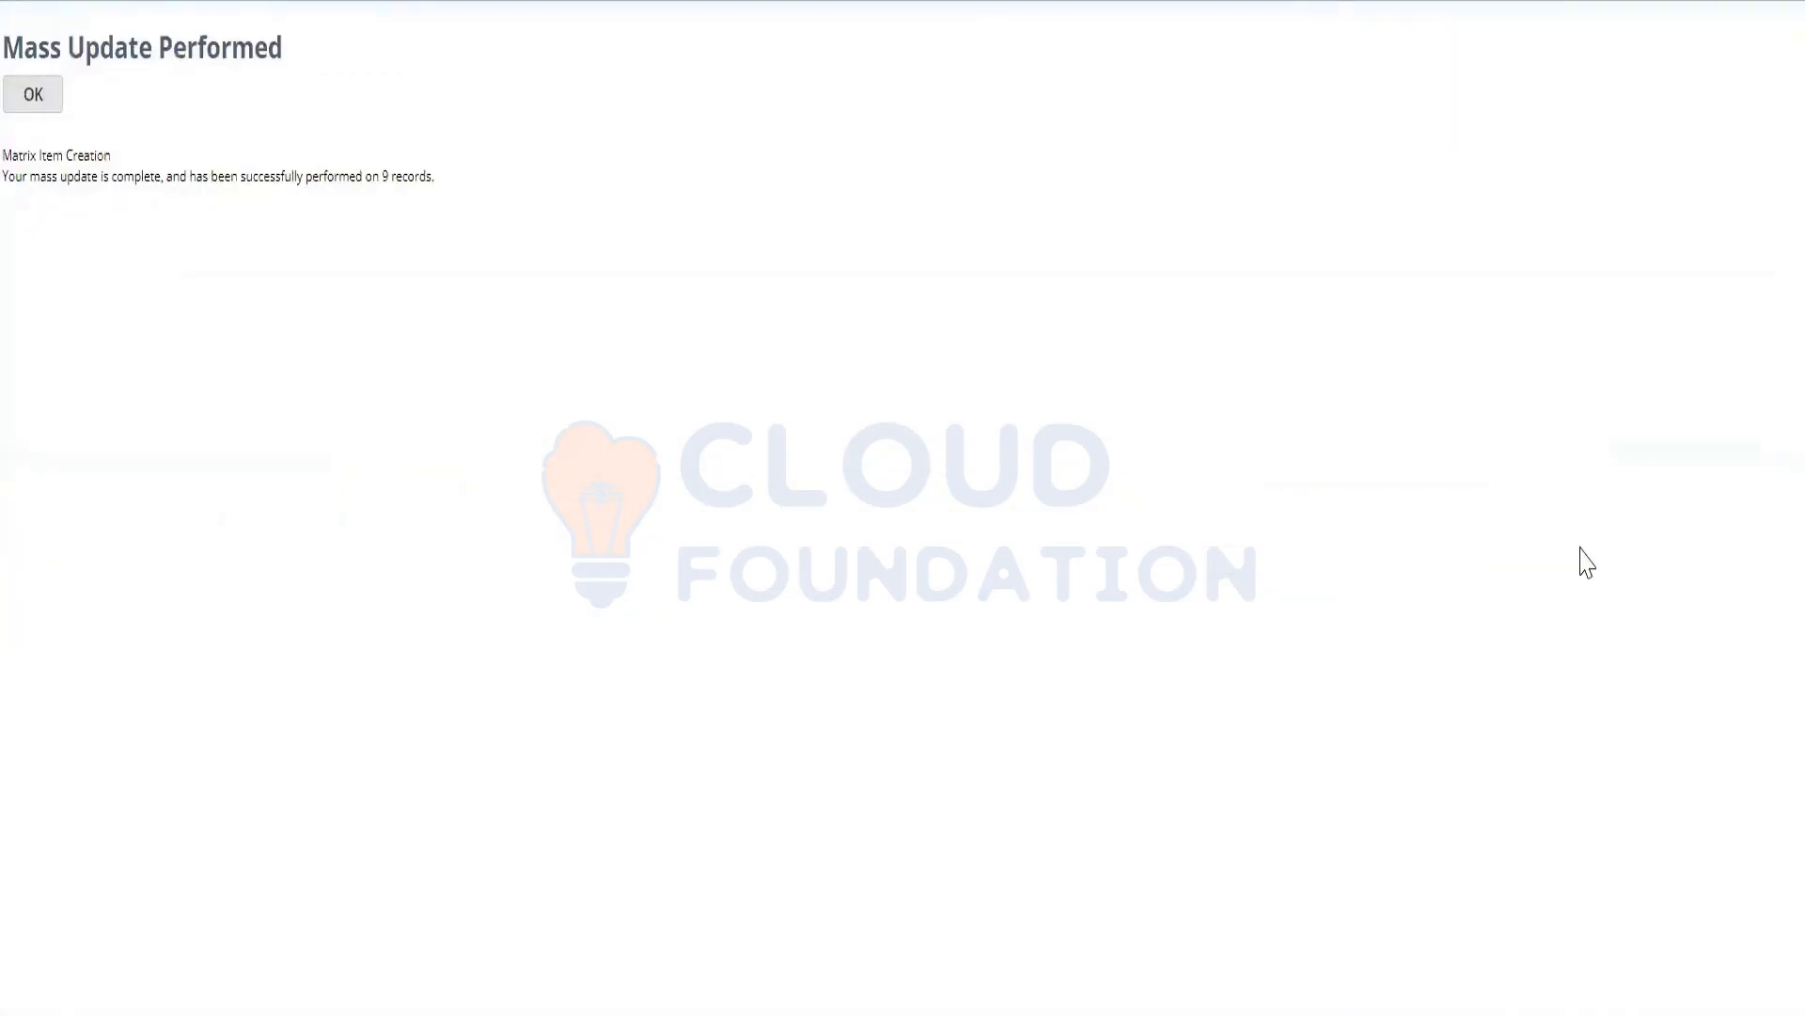
click(38, 102)
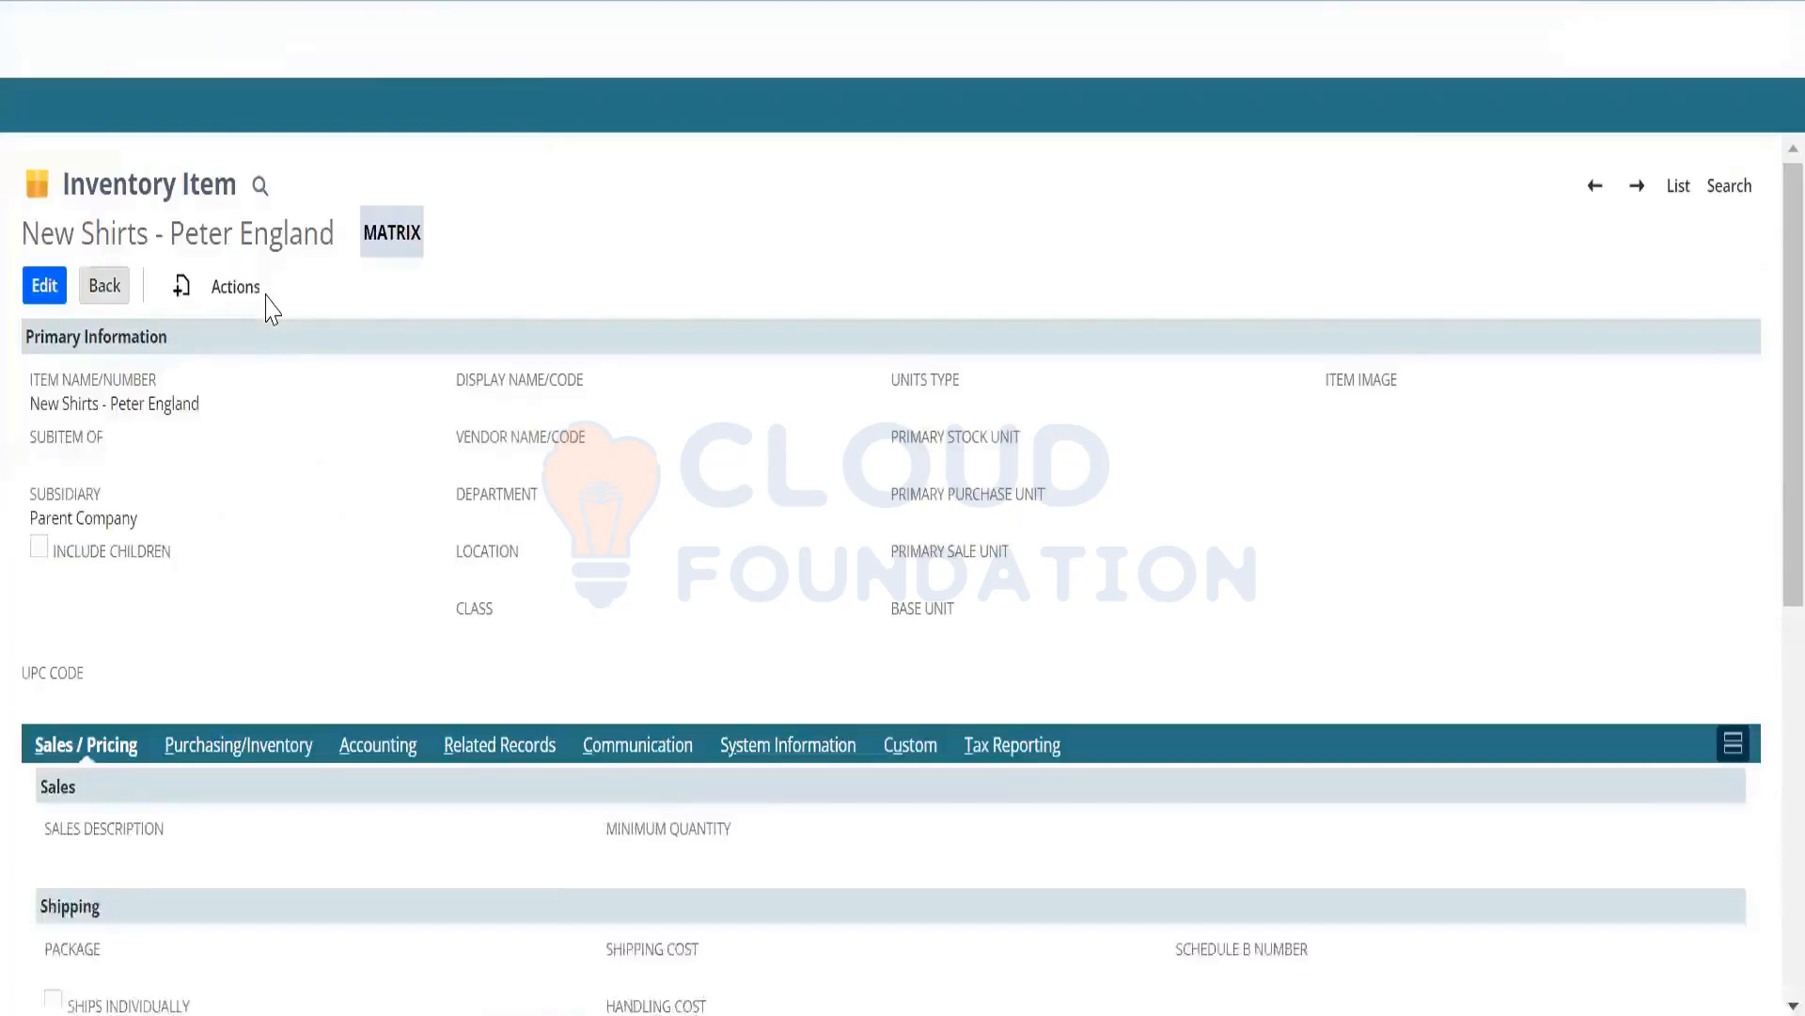
Examine the New Shirts - Peter England item's accounting details and the color and size combinations of its matrix subitems.
scroll(1764, 564, down, 8)
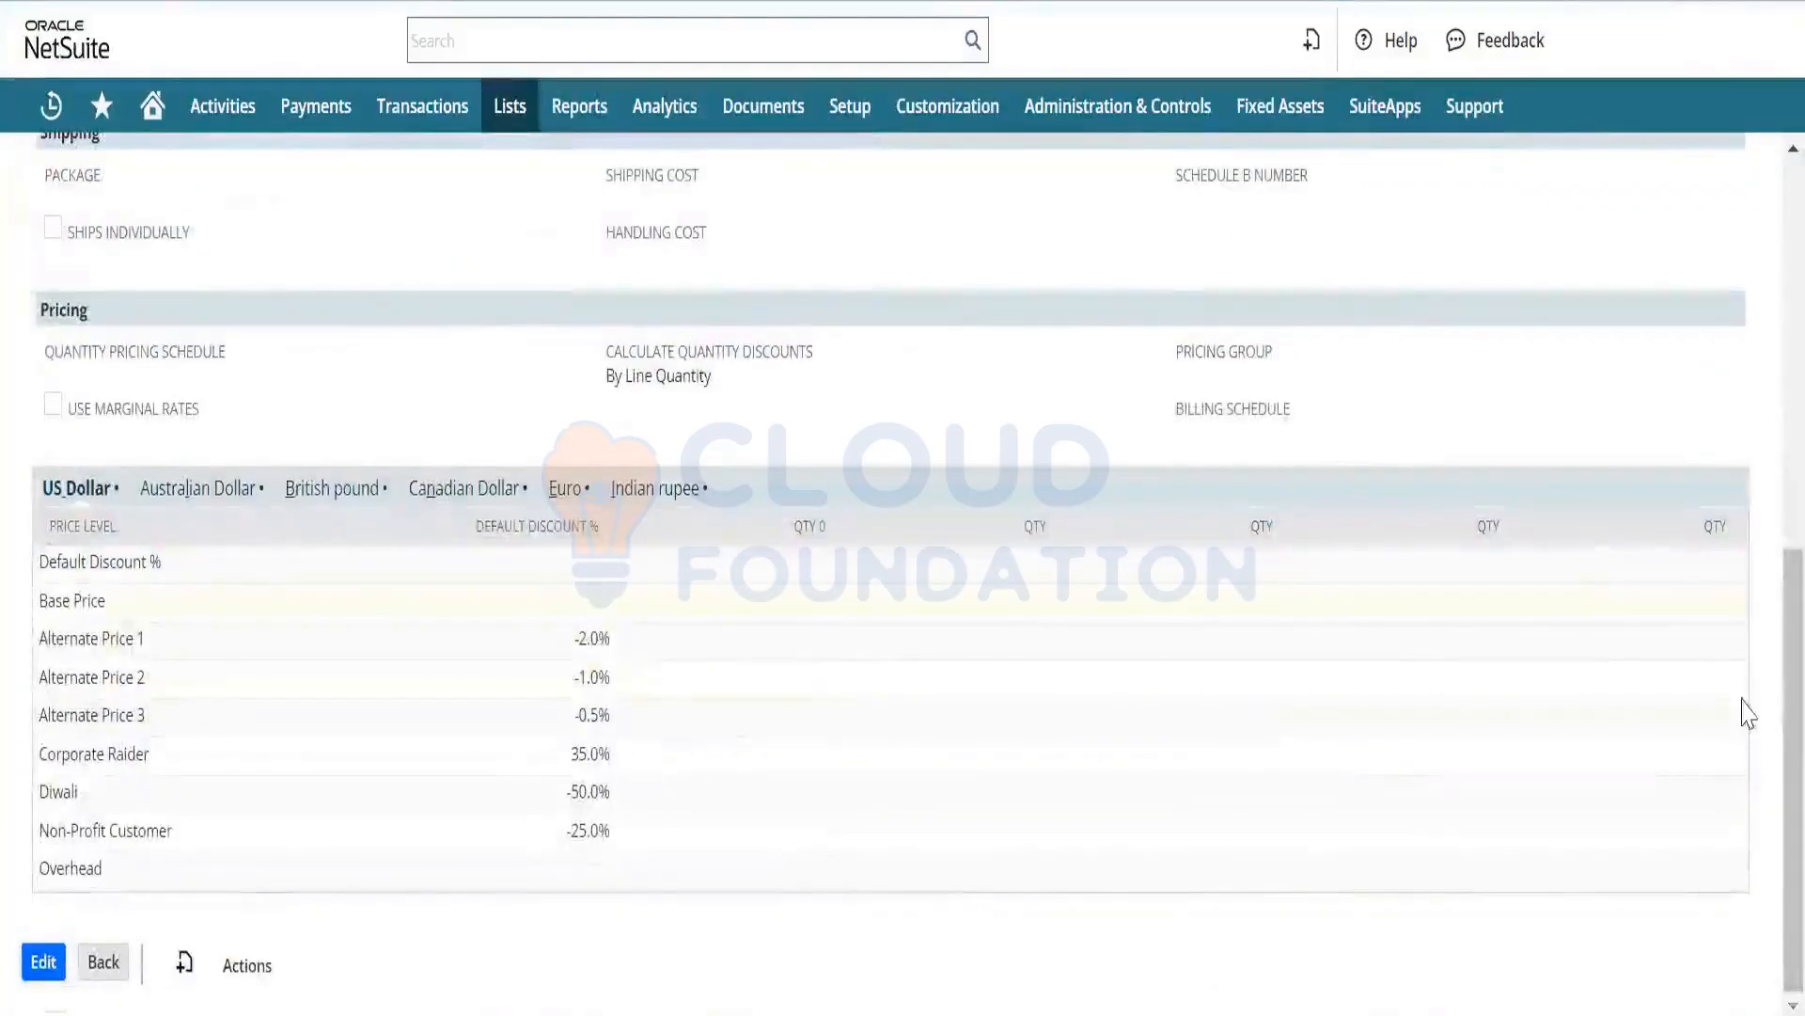
drag(1781, 746, 1782, 552)
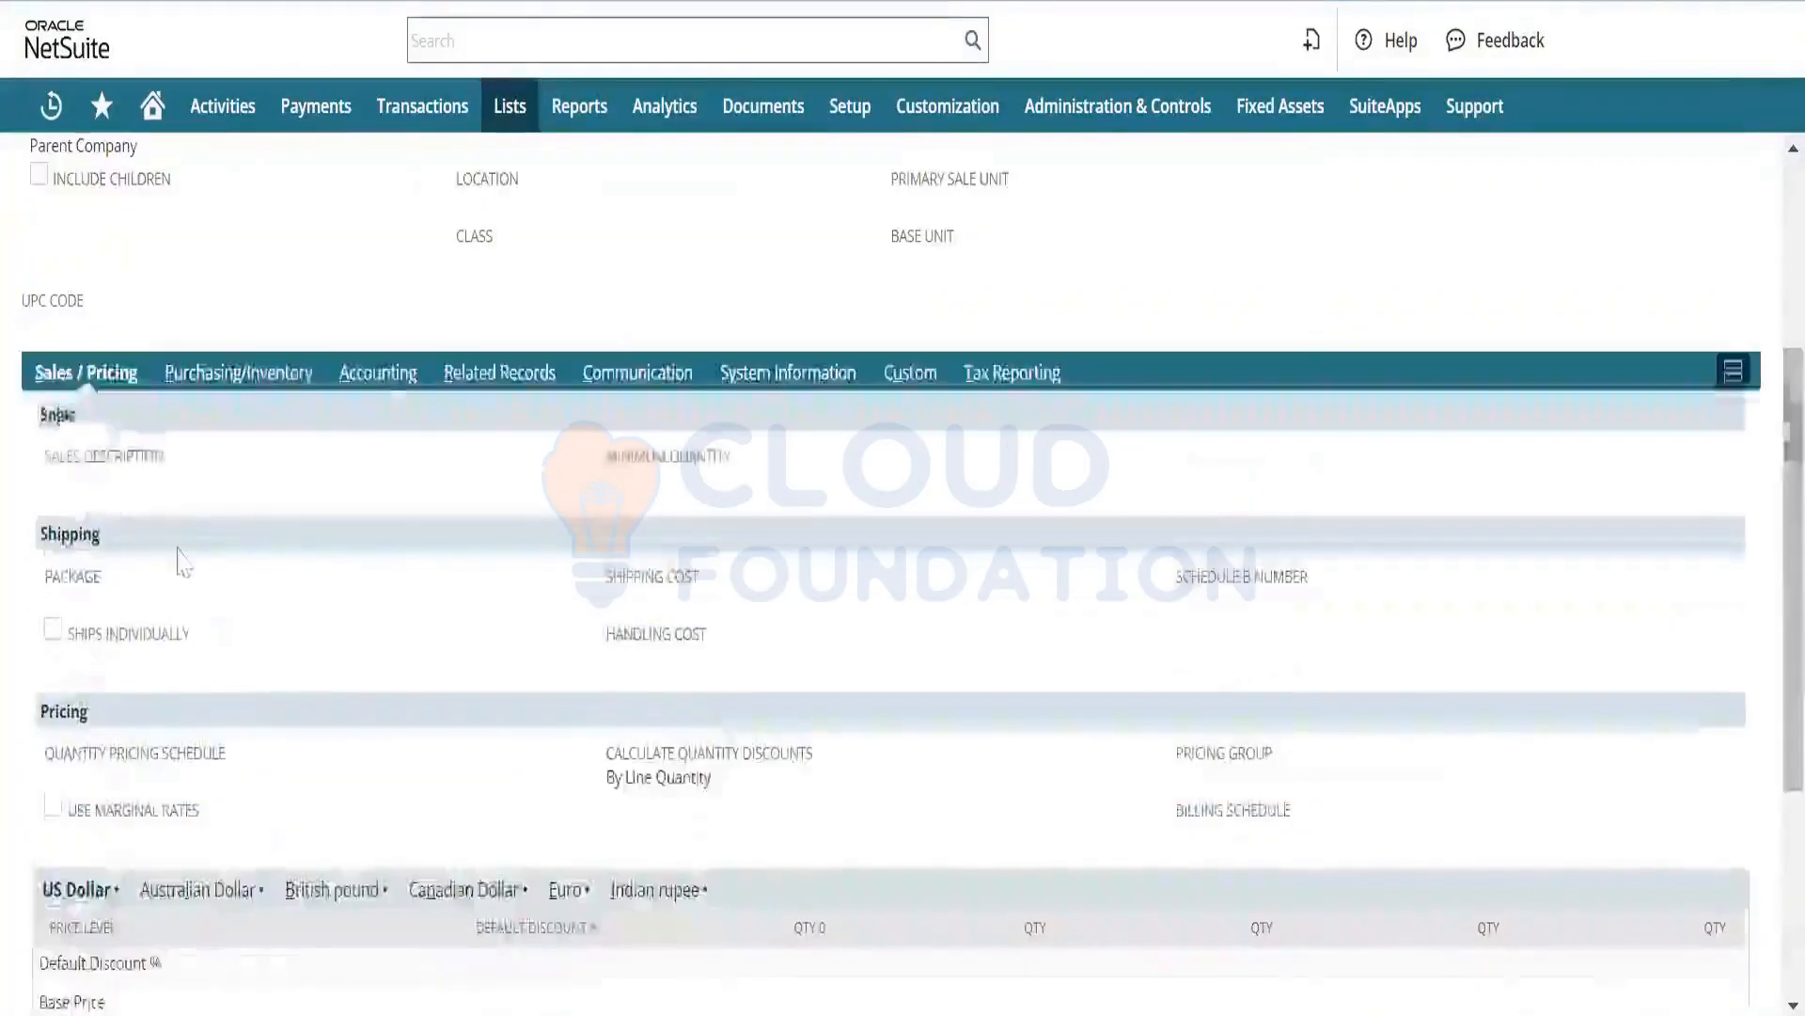
click(371, 378)
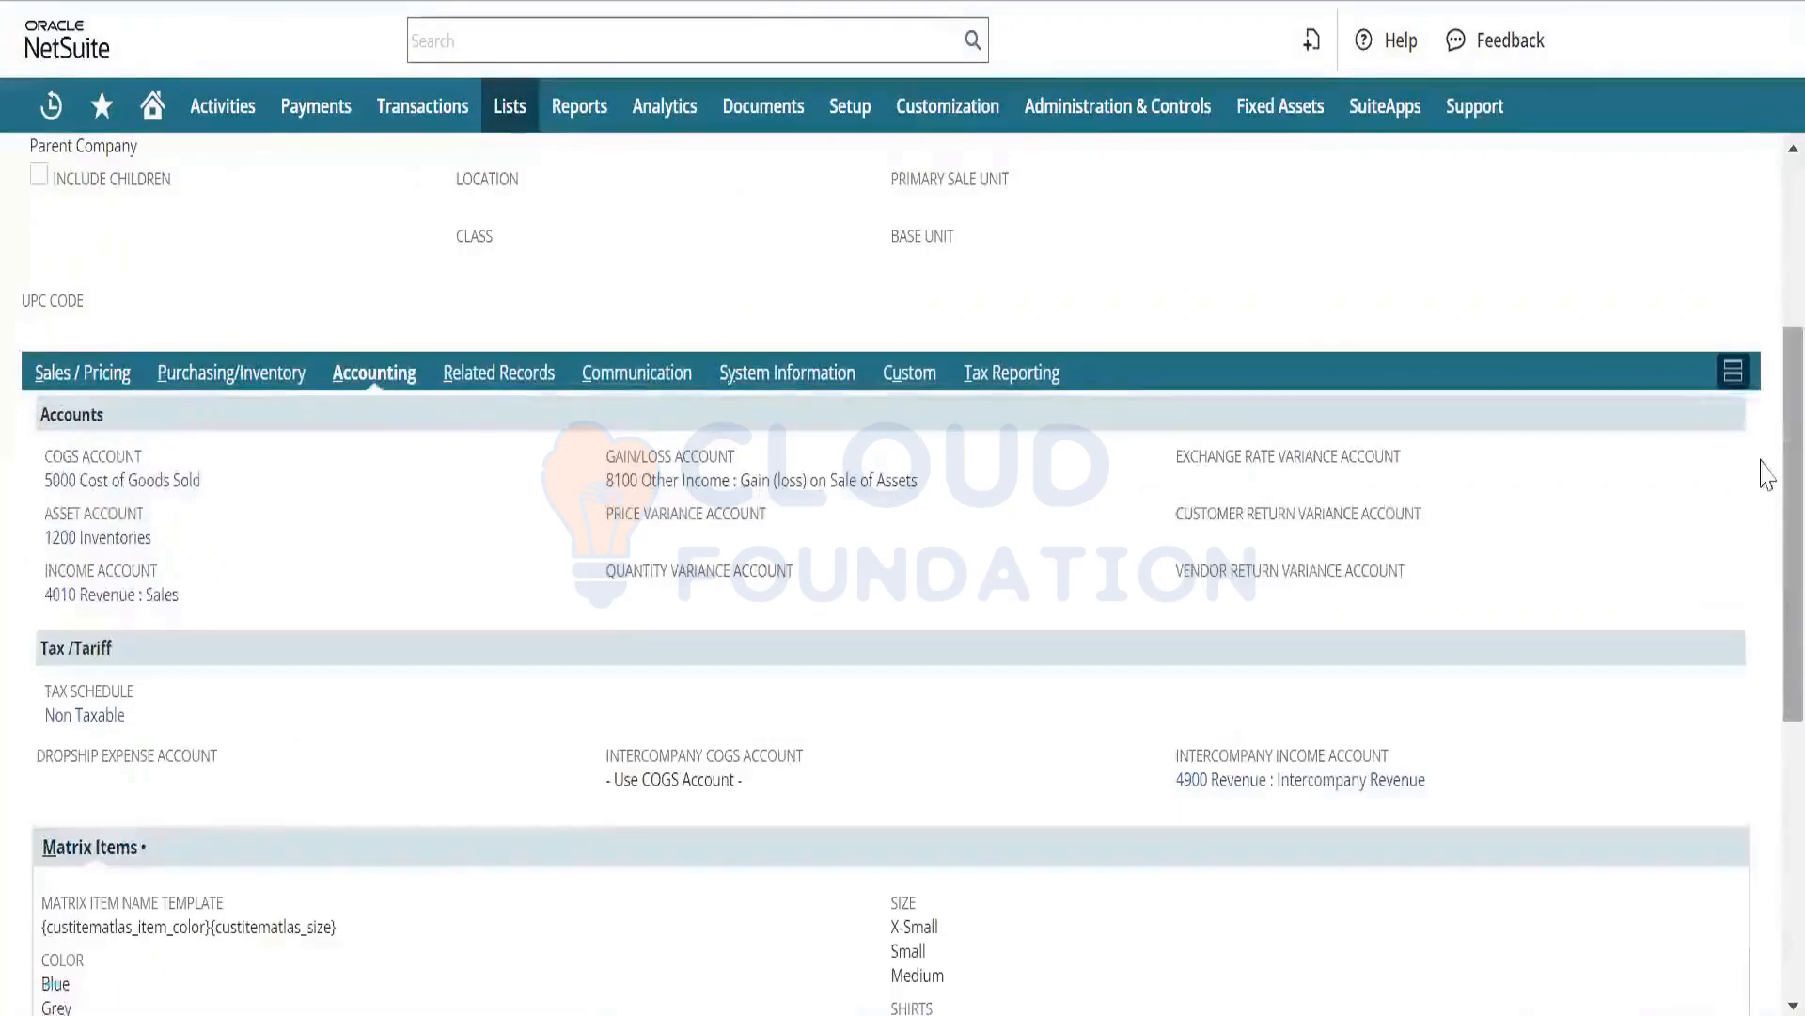
scroll(1766, 473, down, 6)
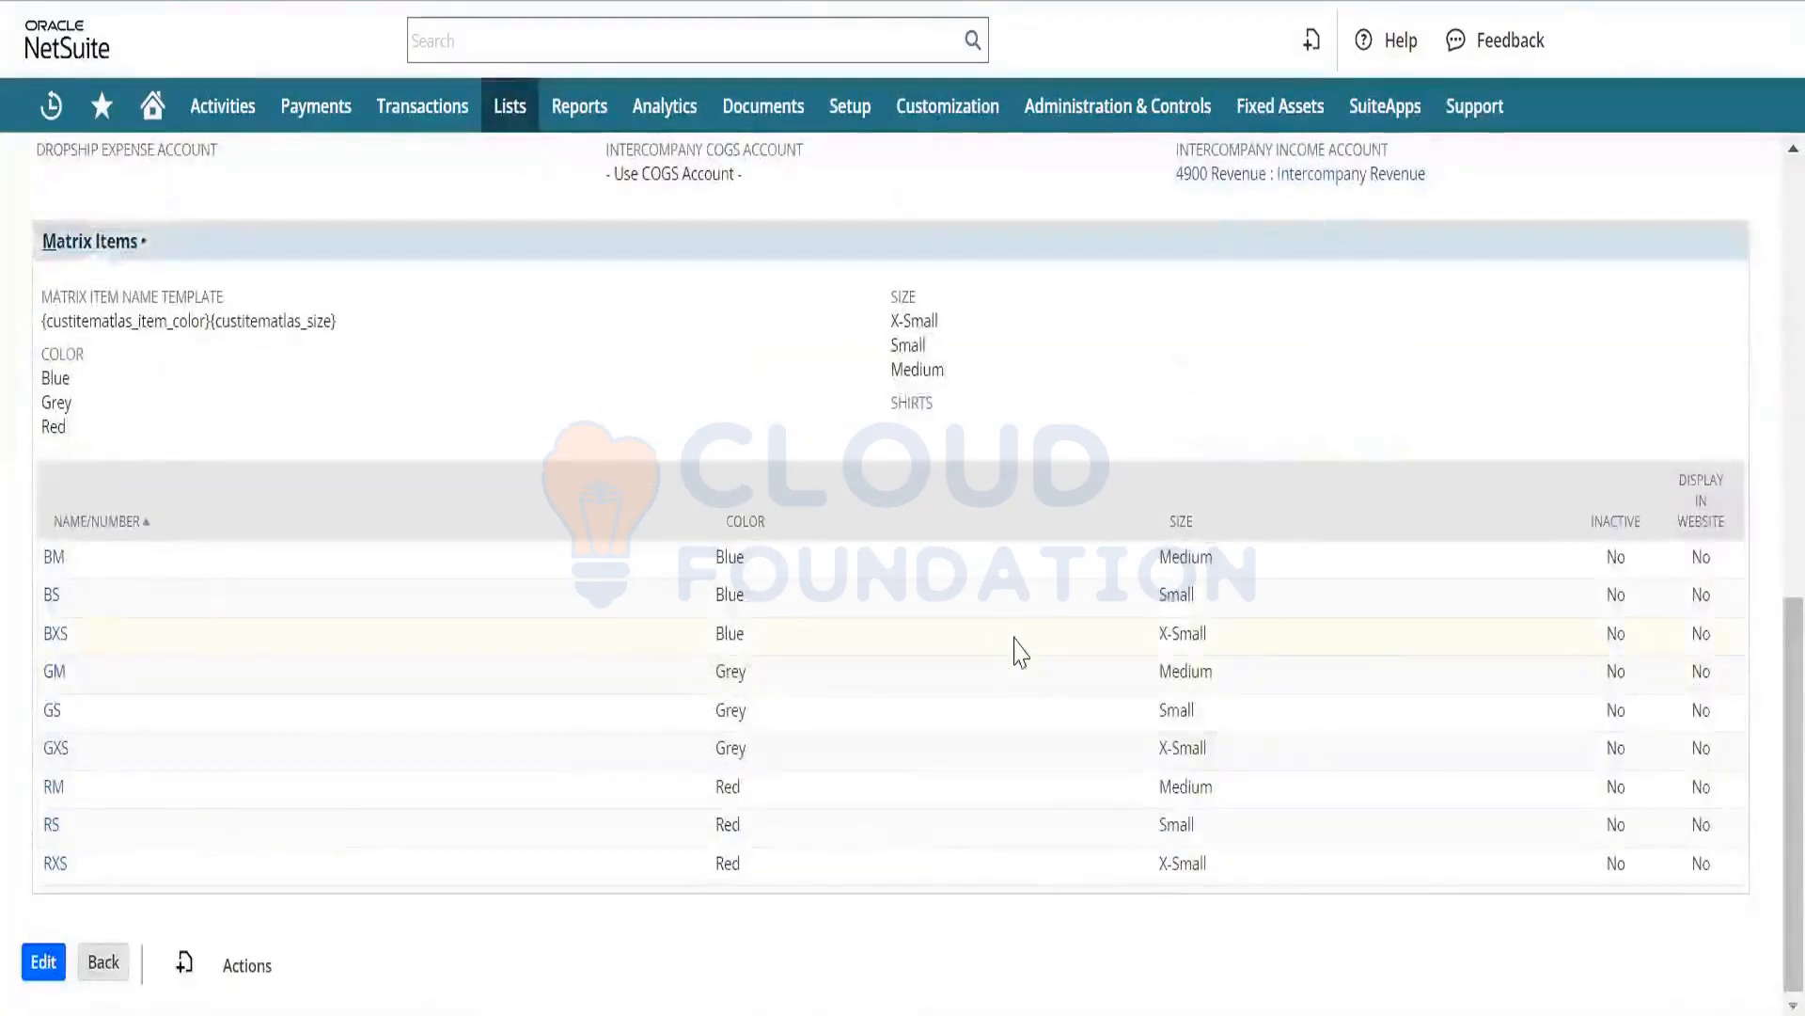
double_click(733, 557)
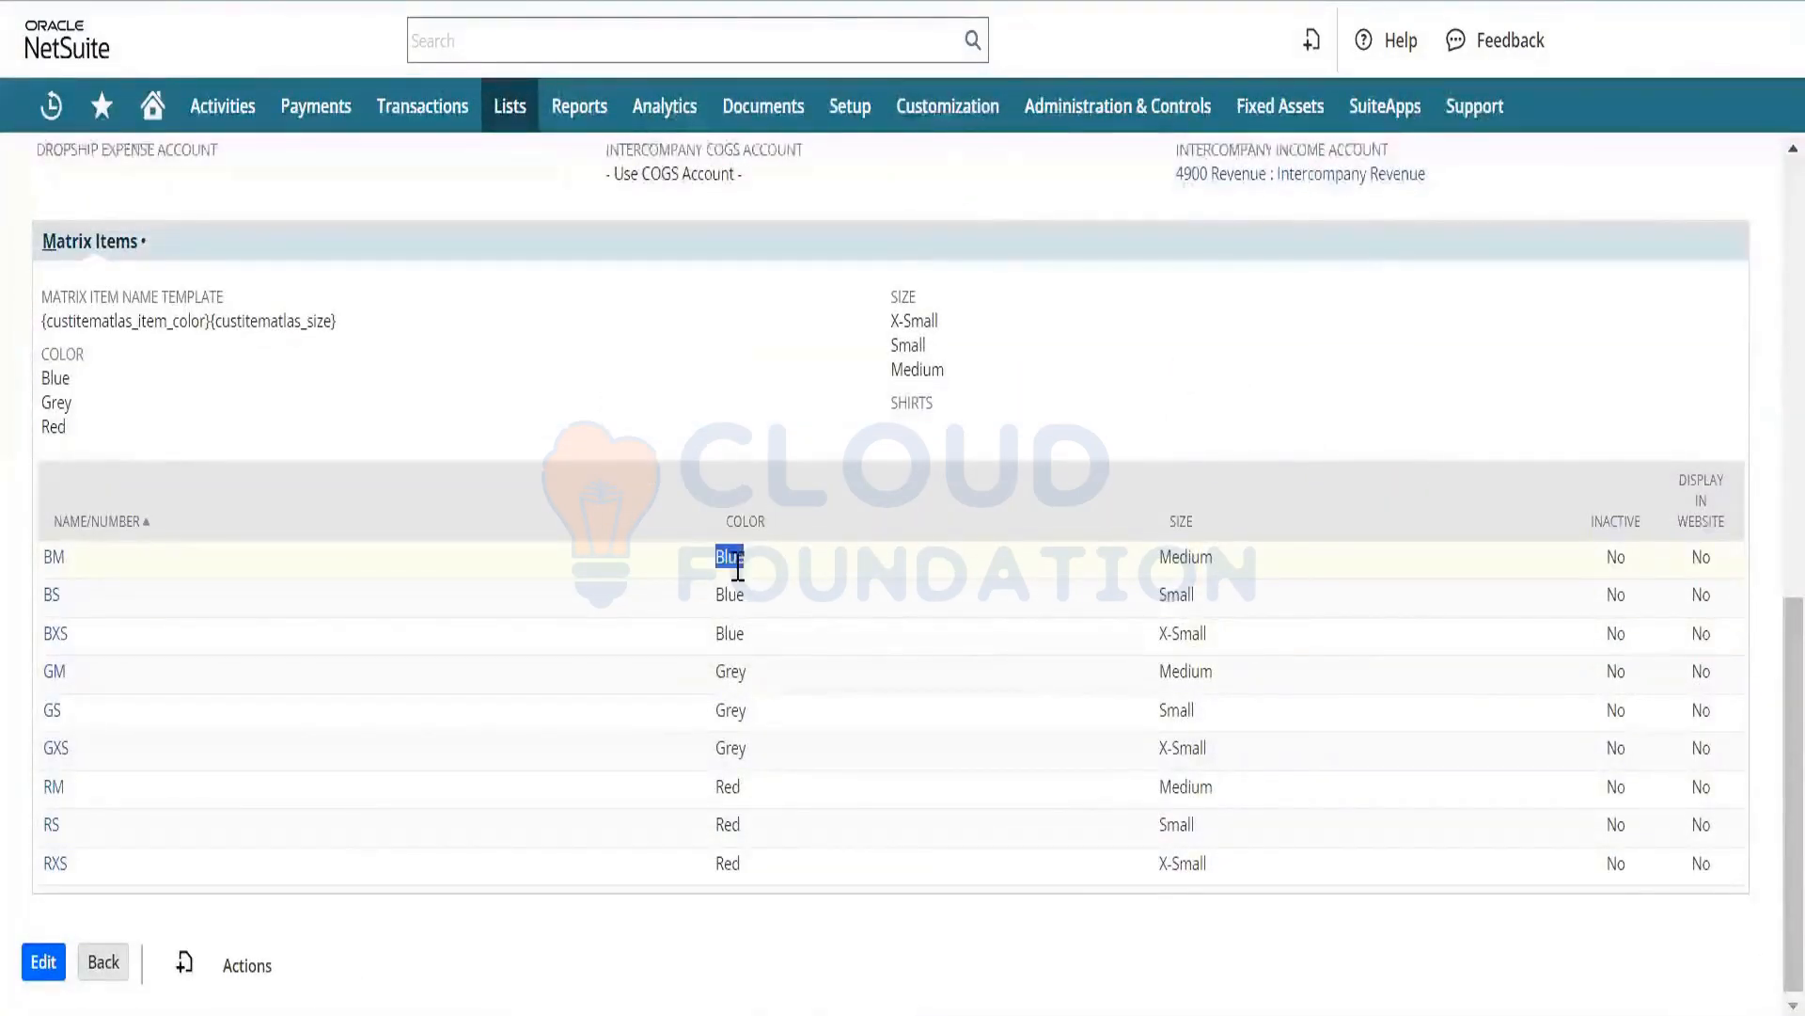
double_click(739, 594)
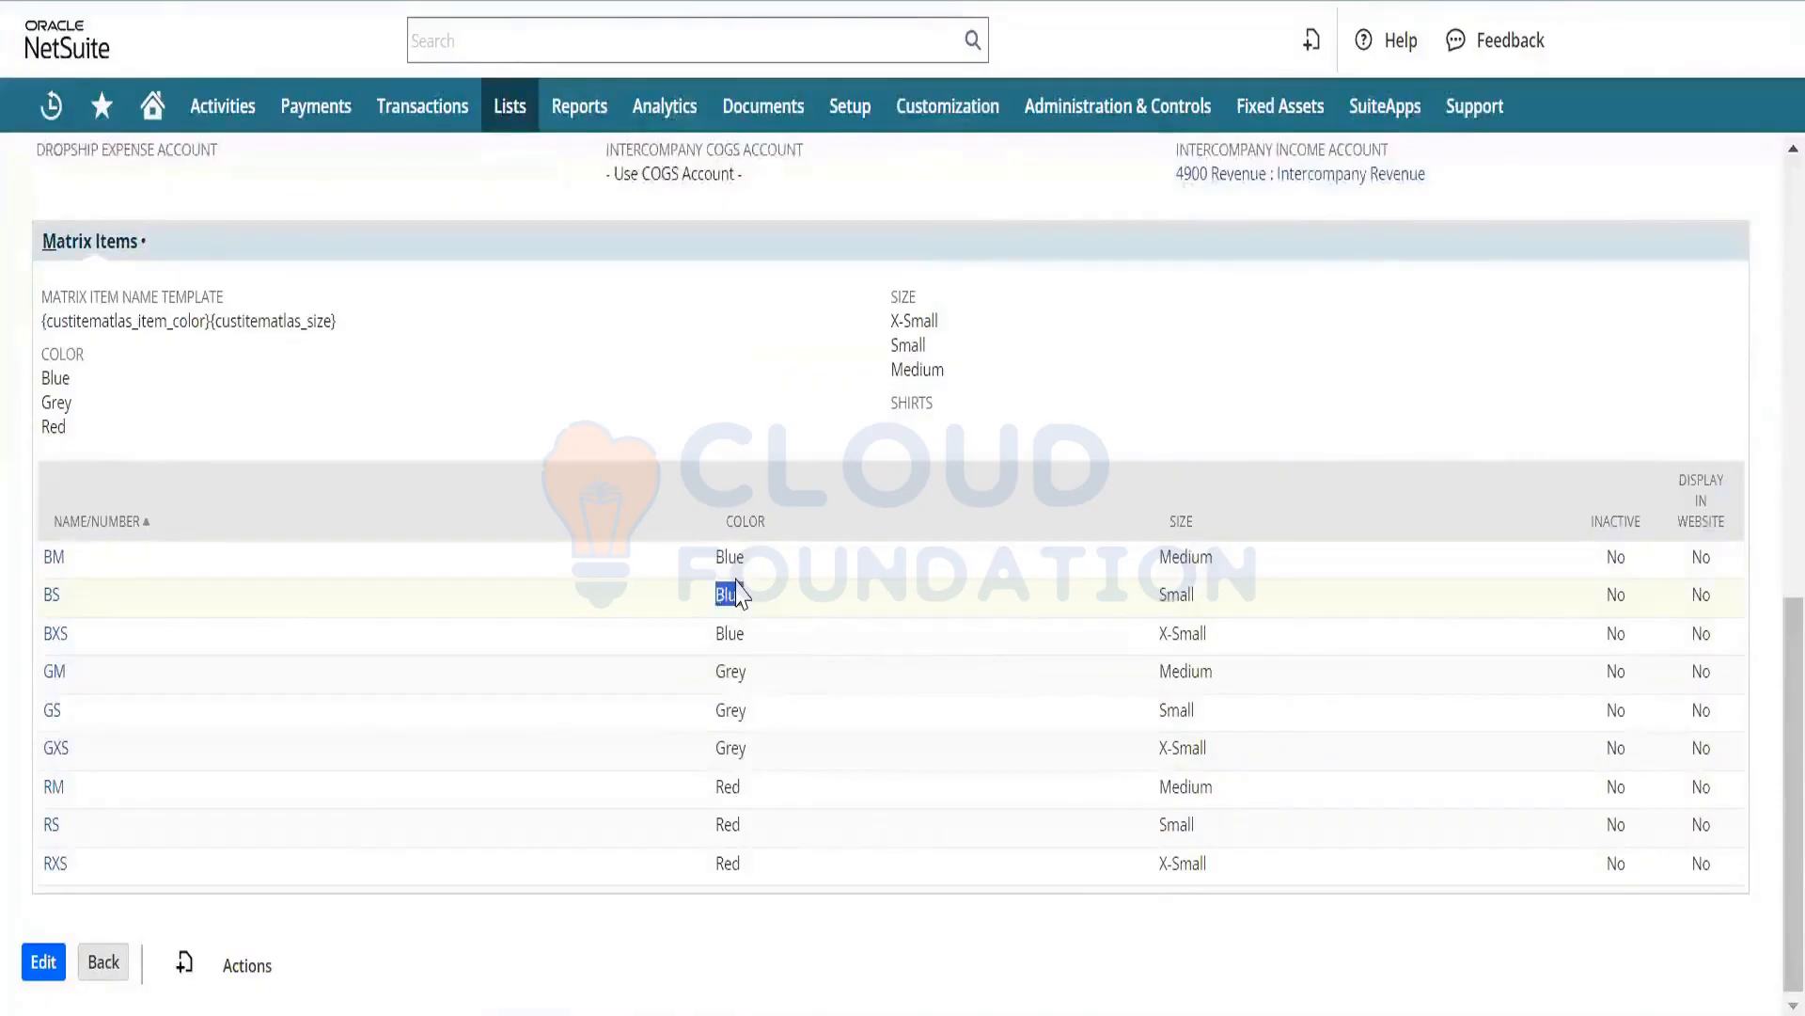
double_click(738, 646)
click(744, 671)
double_click(1203, 748)
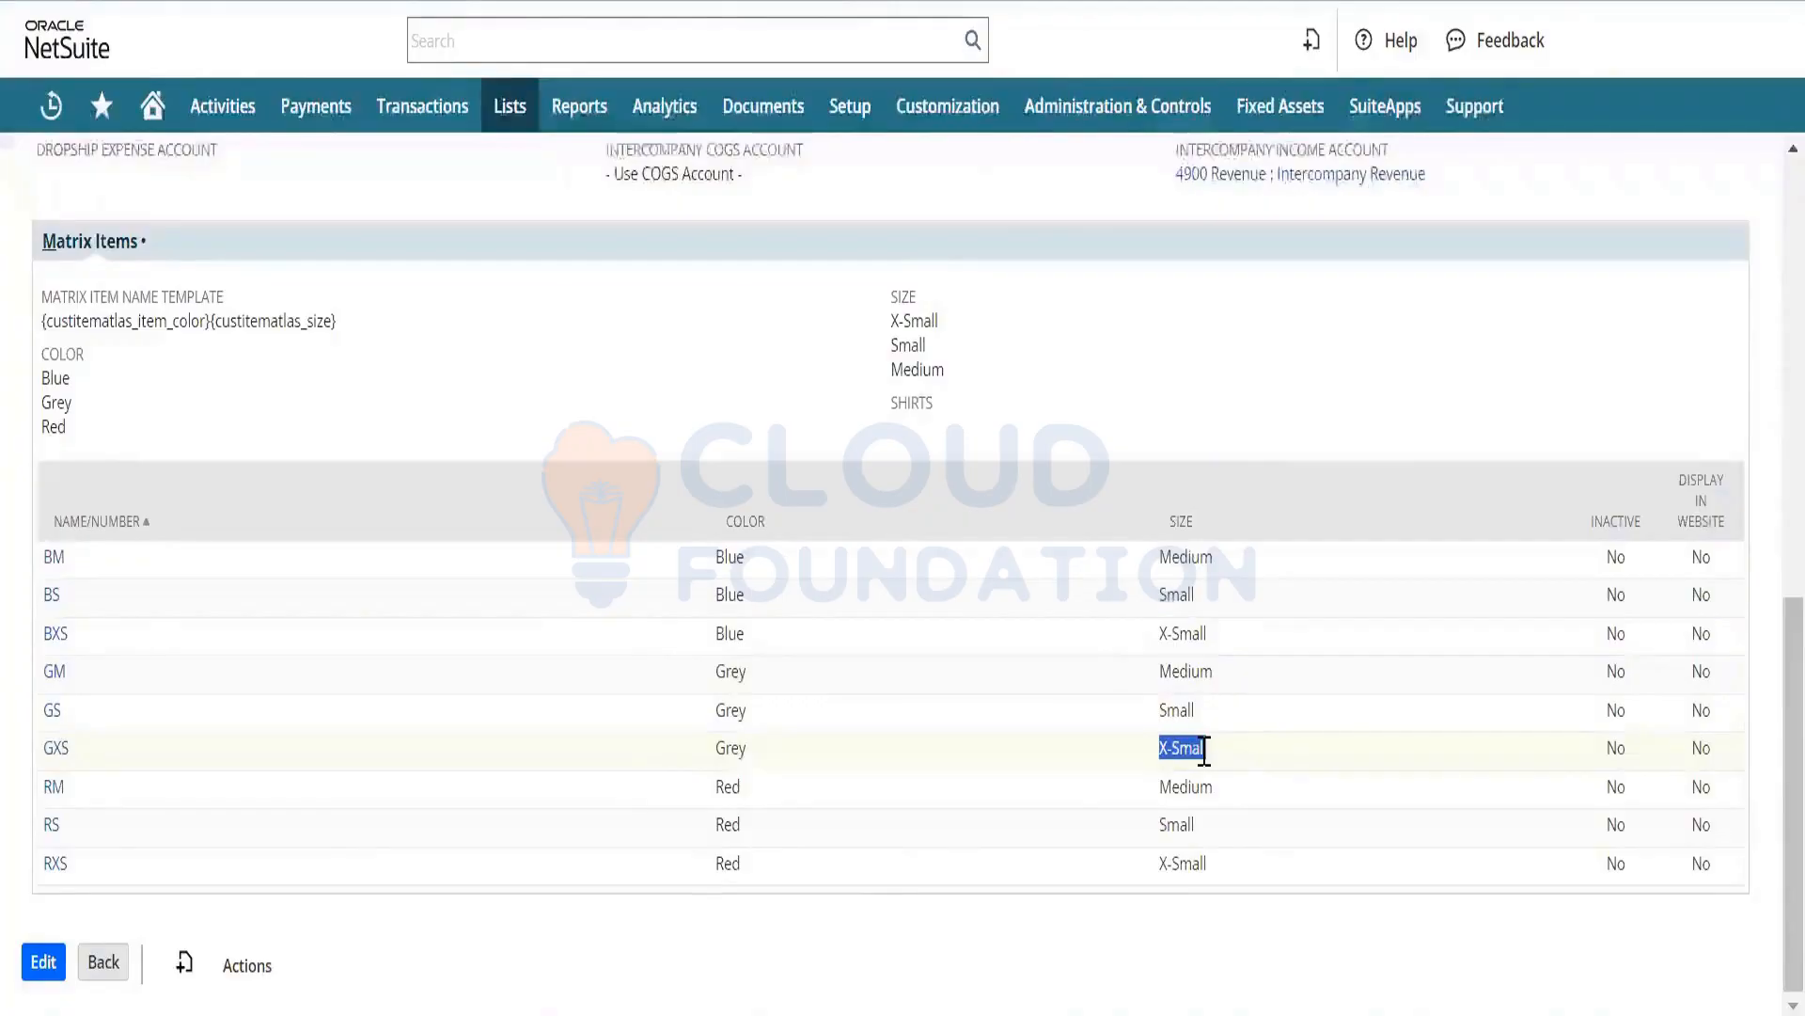
click(704, 862)
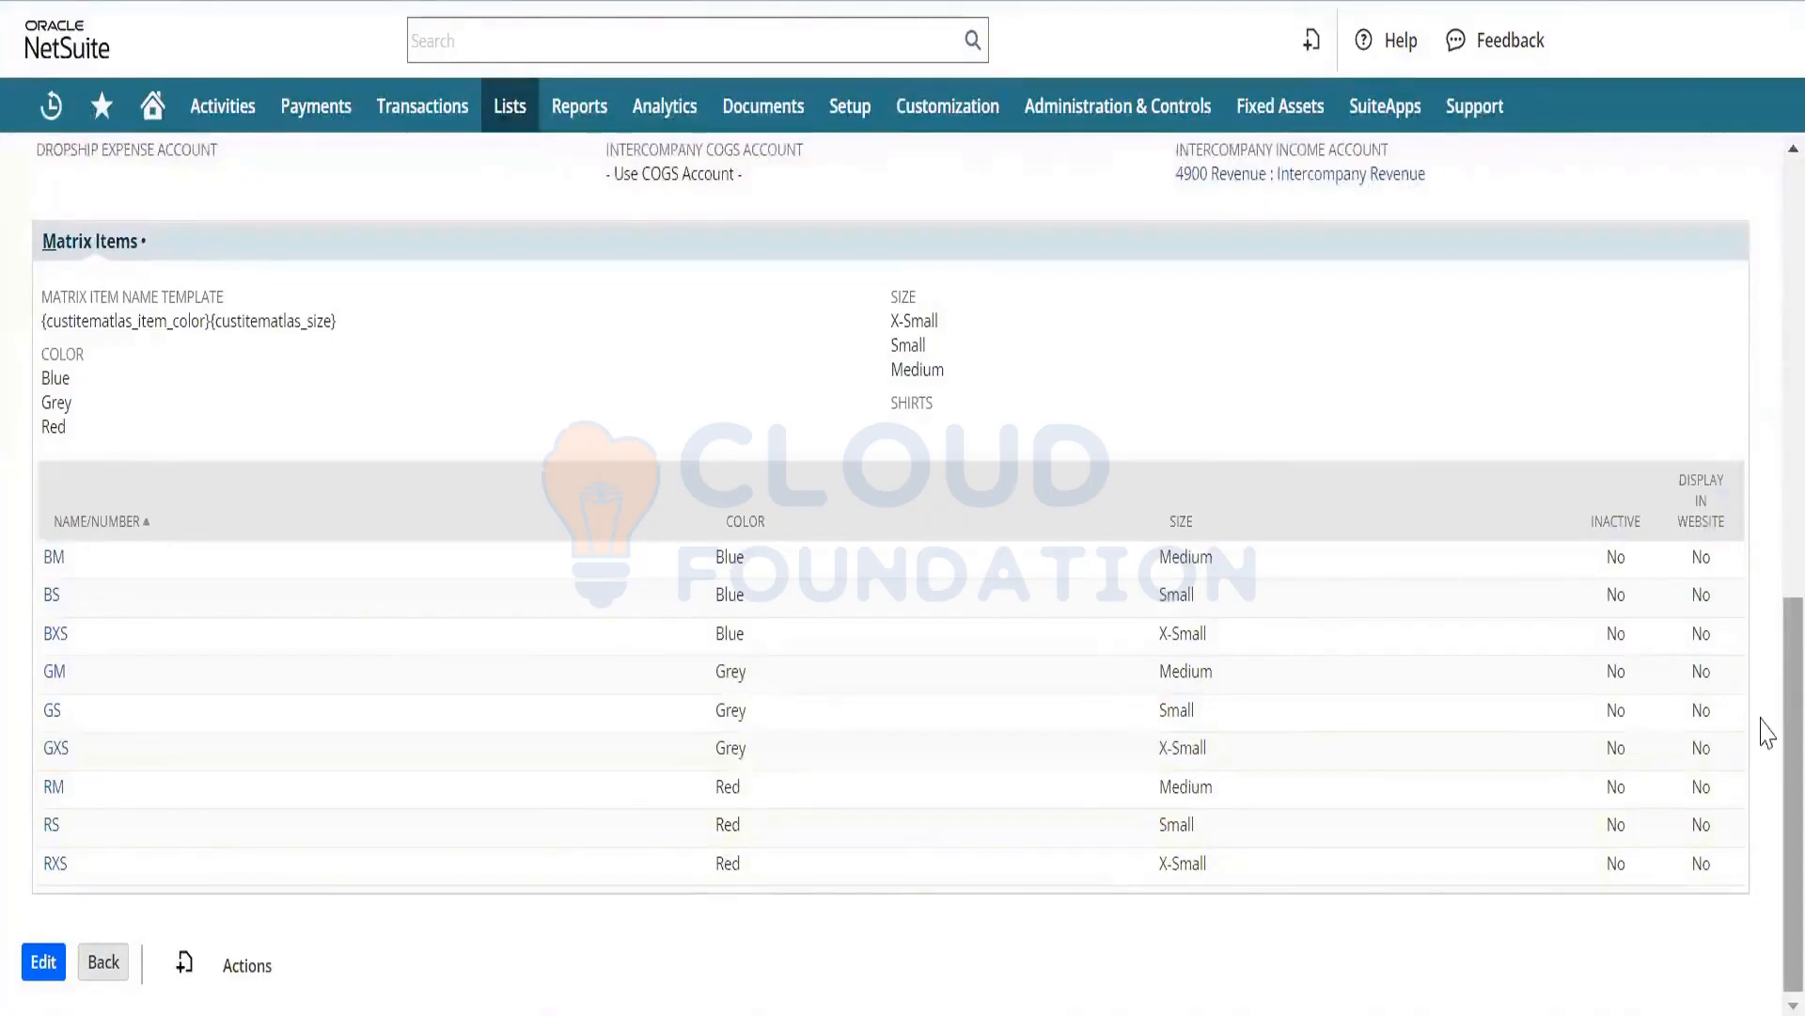
scroll(1764, 696, up, 3)
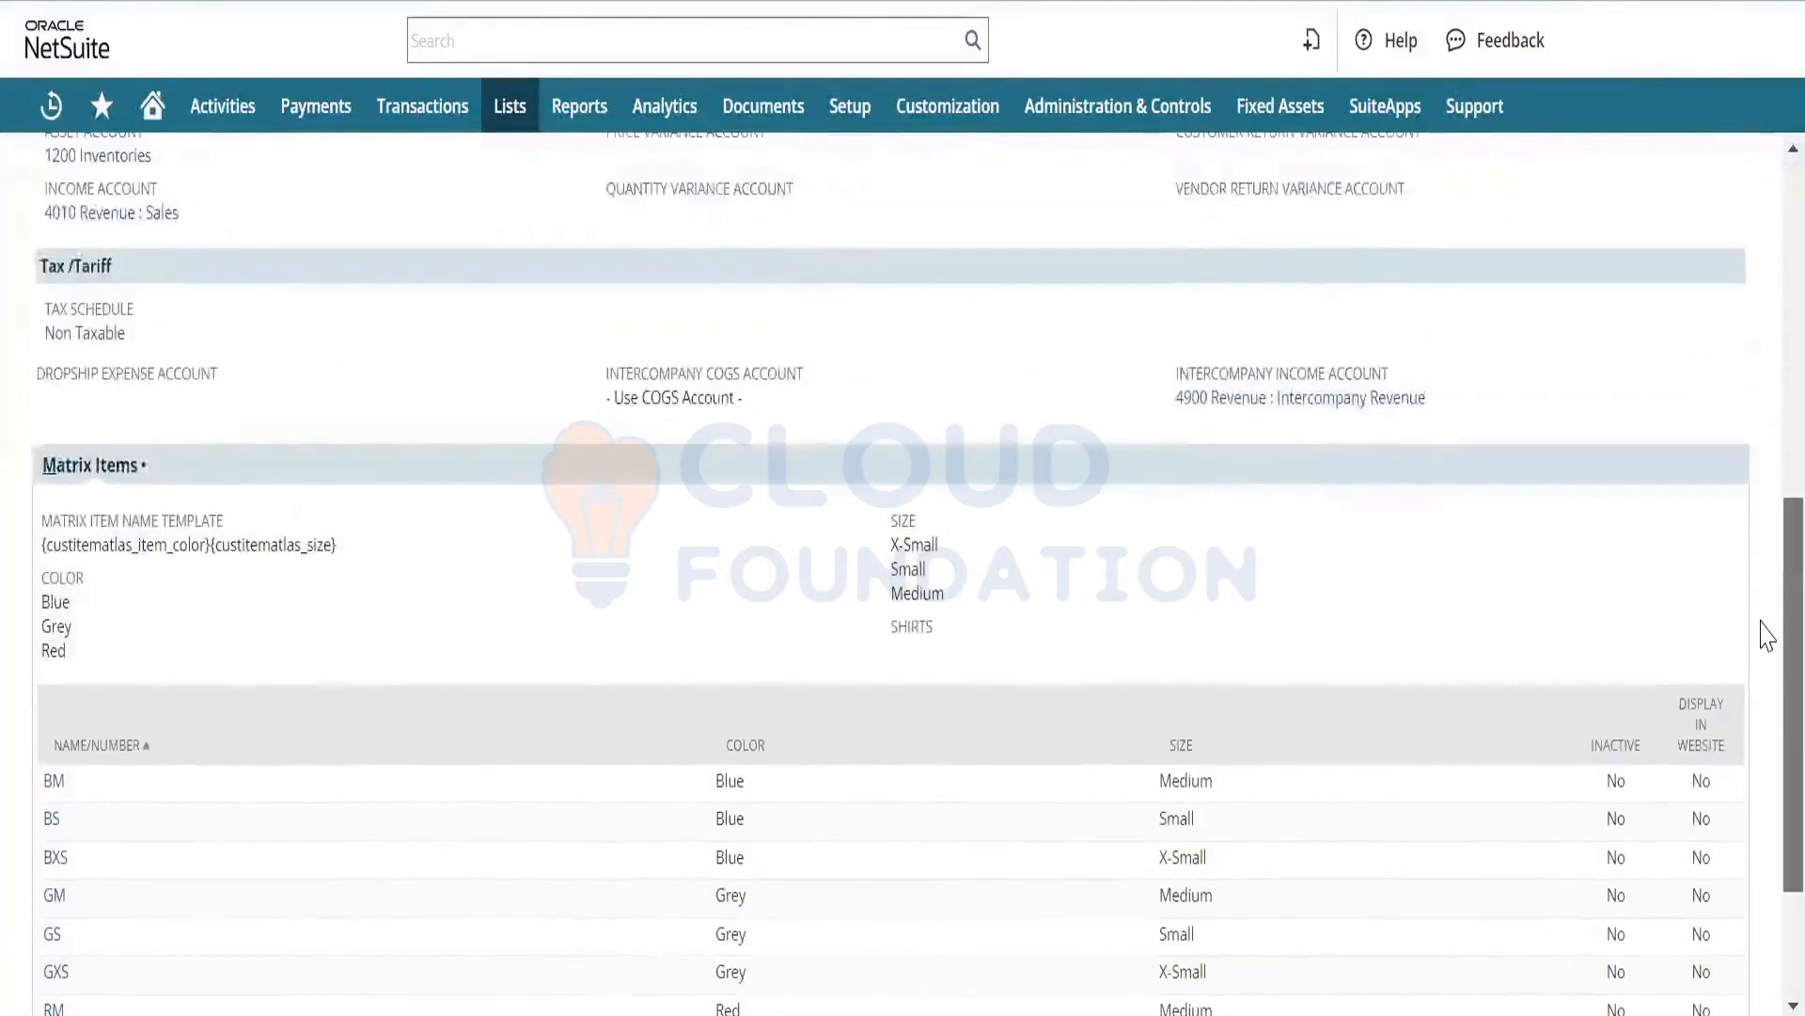
scroll(1766, 632, up, 2)
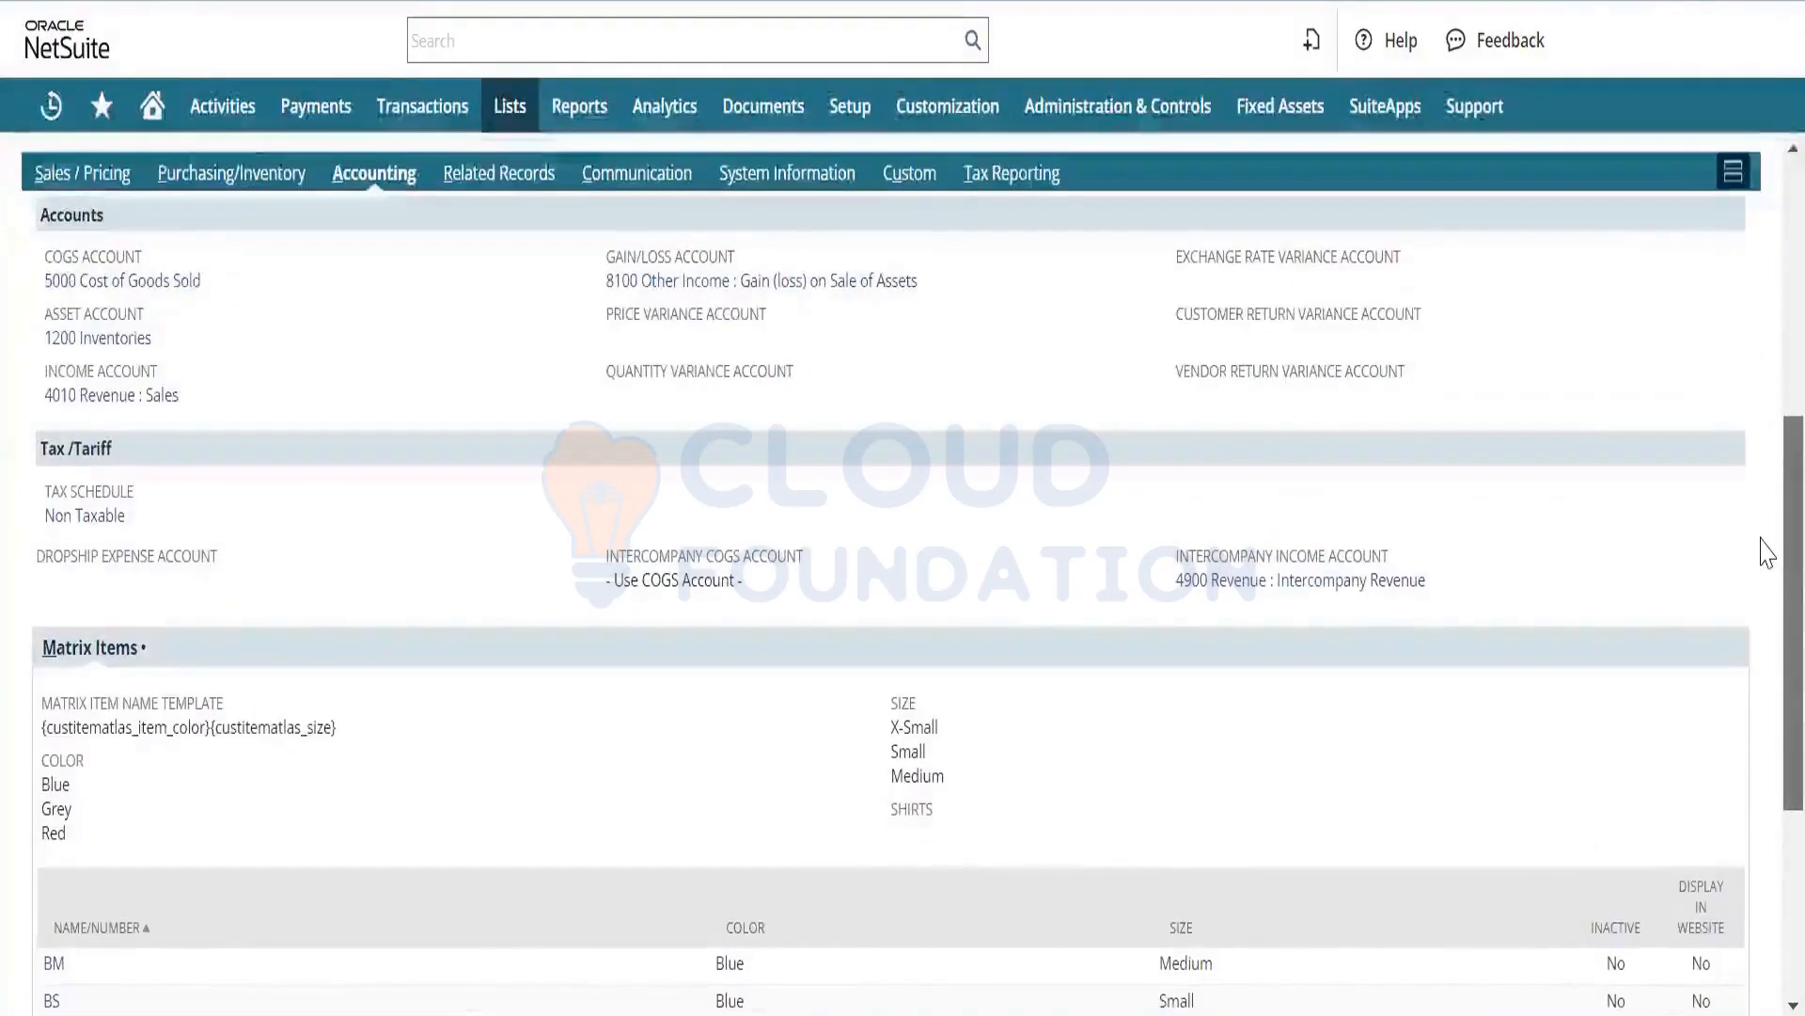
scroll(1766, 536, up, 1)
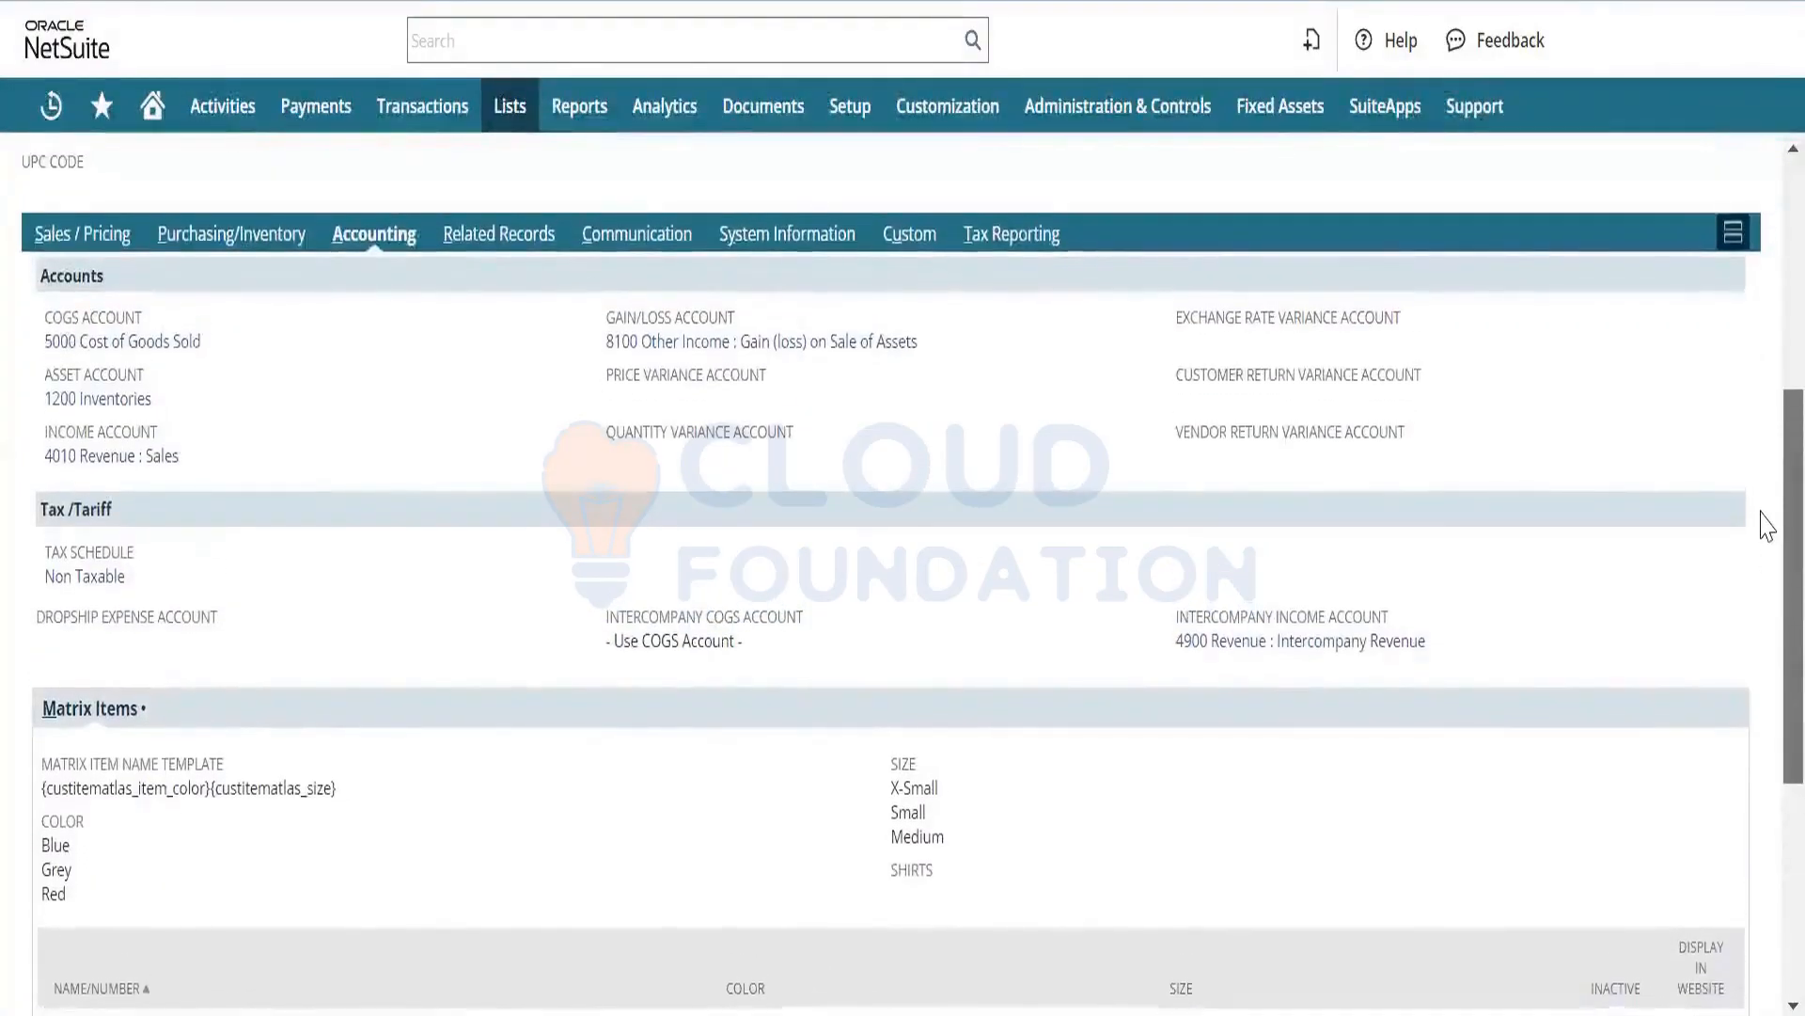
scroll(1764, 508, up, 1)
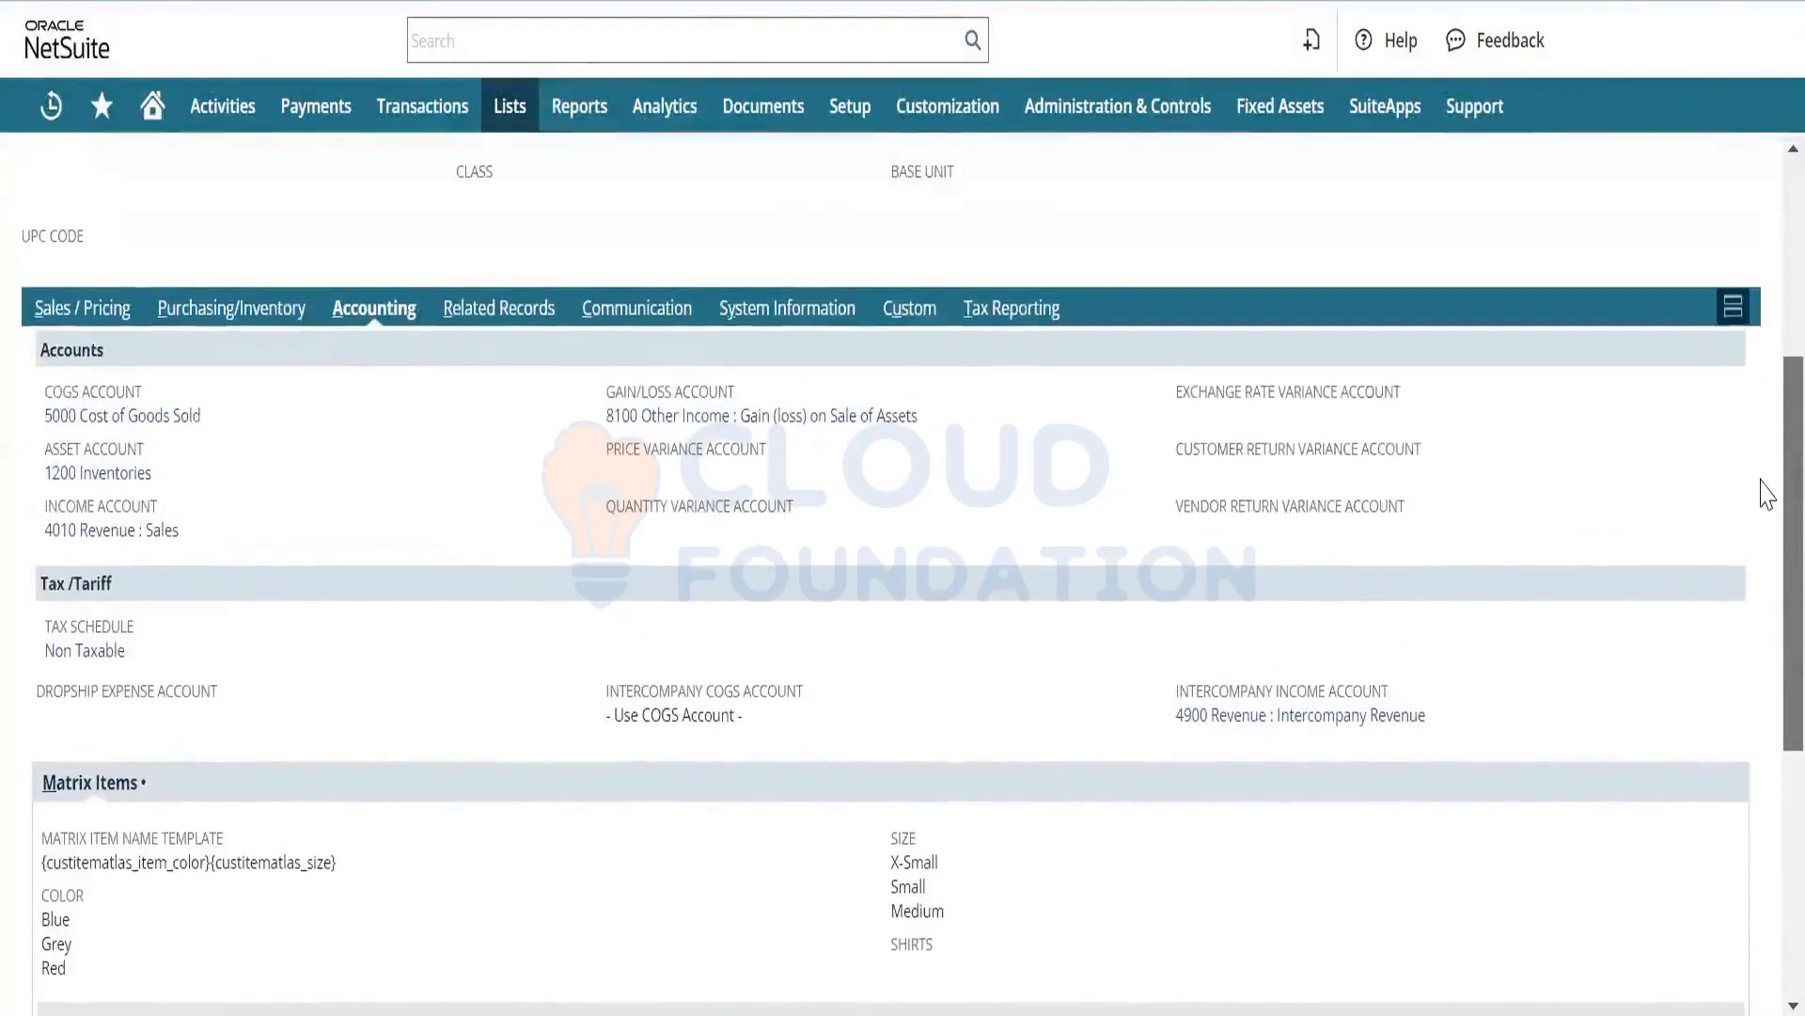
scroll(1763, 480, up, 6)
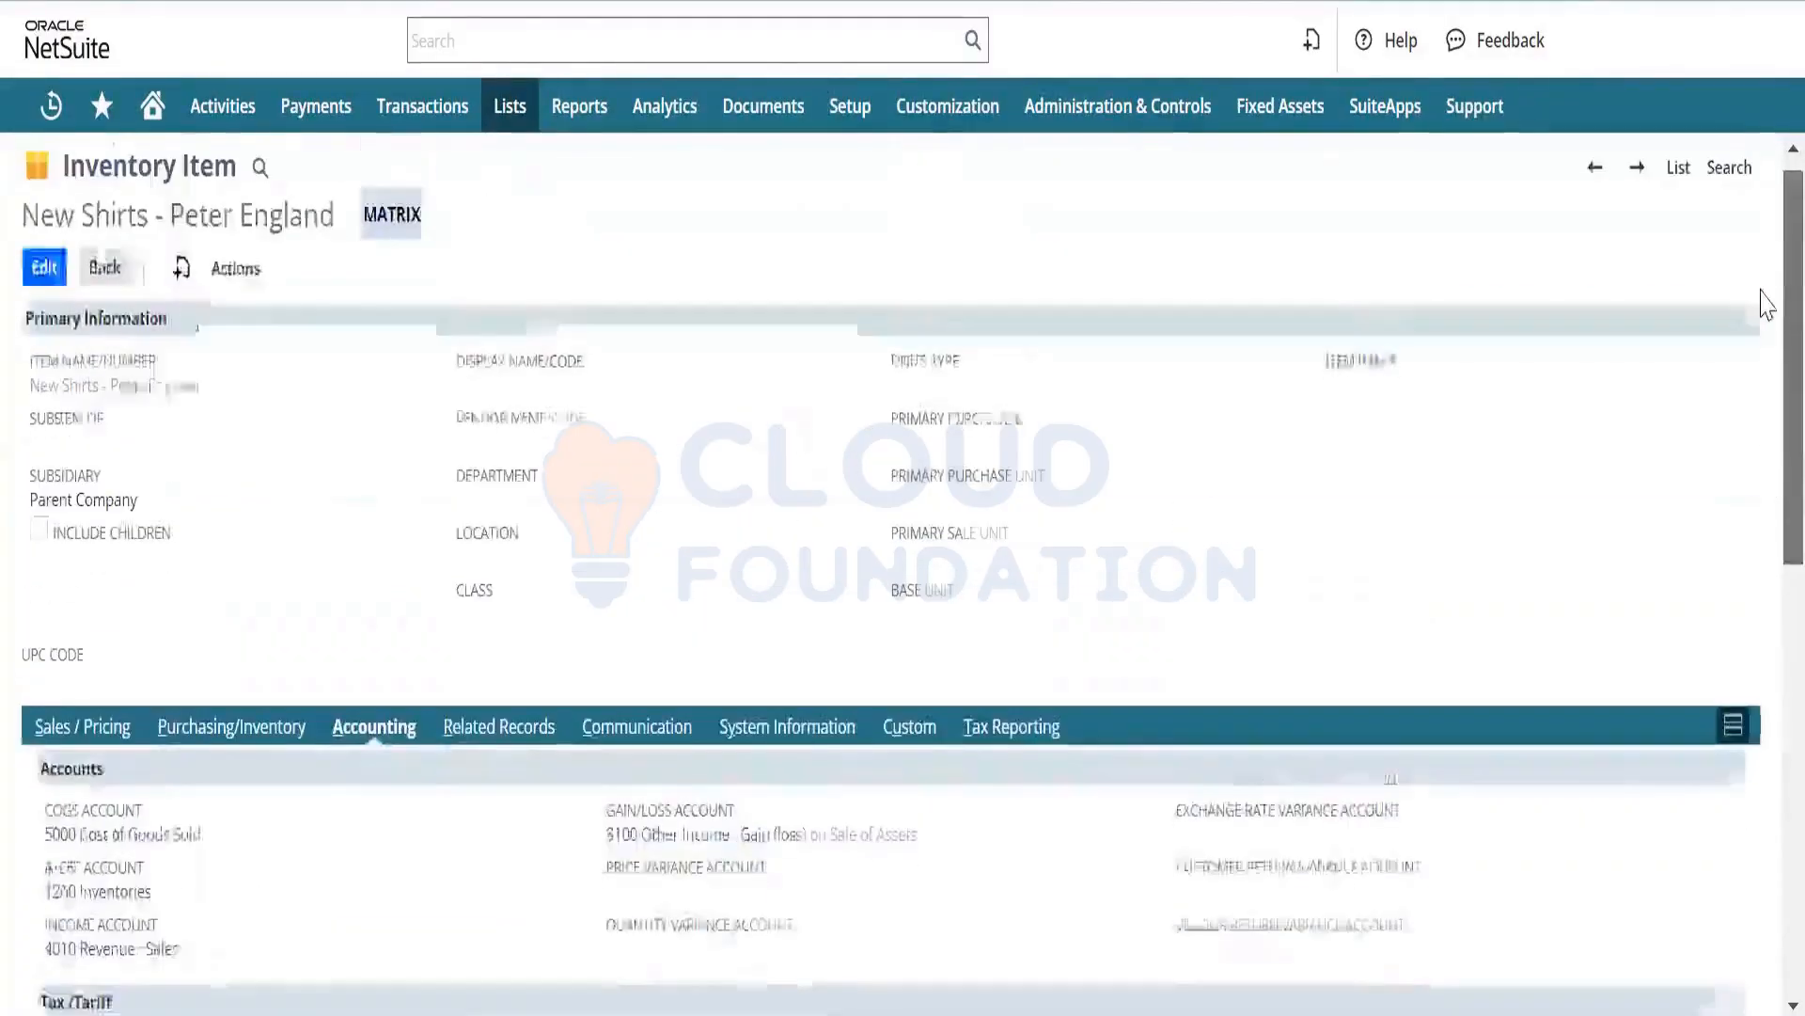